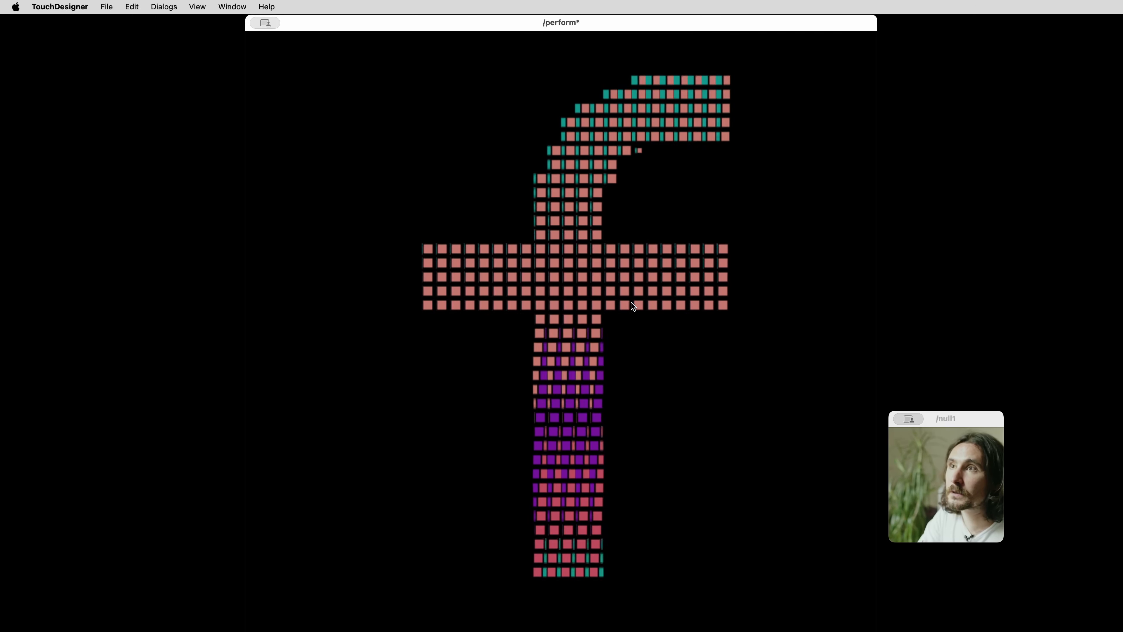
Leave the fullscreen output view and delete every operator in the project1 network
{"action": "key", "text": "Escape"}
{"action": "scroll", "coordinate": [516, 519], "scroll_direction": "down", "scroll_amount": 8}
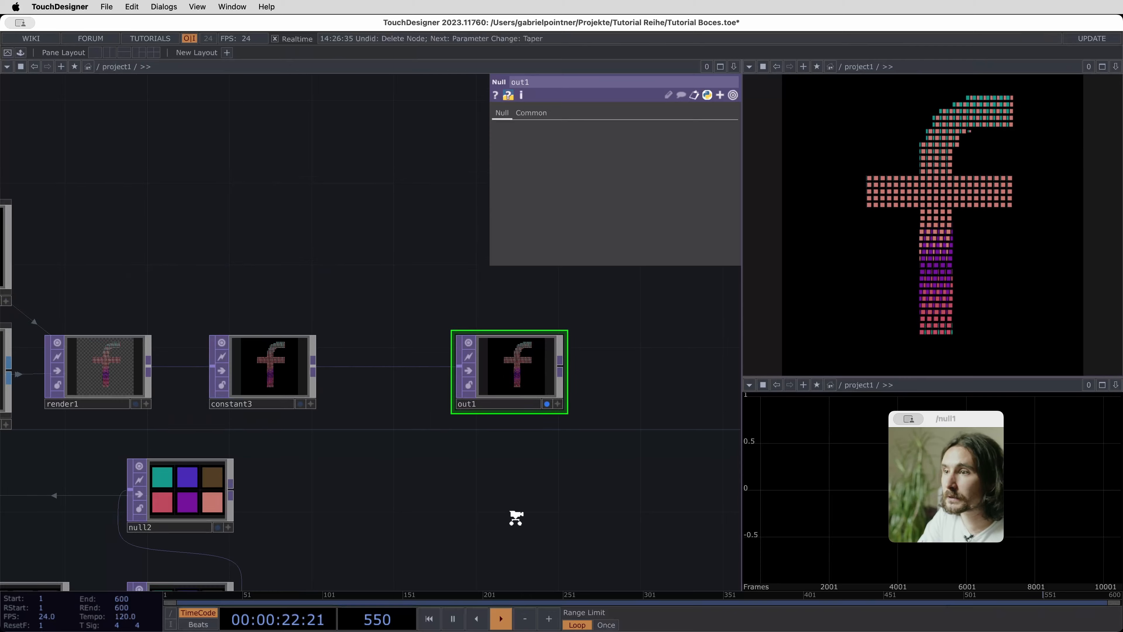
{"action": "left_click_drag", "start_coordinate": [583, 430], "coordinate": [736, 261]}
{"action": "left_click_drag", "start_coordinate": [522, 462], "coordinate": [682, 381]}
{"action": "scroll", "coordinate": [577, 439], "scroll_direction": "down", "scroll_amount": 5}
{"action": "left_click_drag", "start_coordinate": [619, 447], "coordinate": [578, 476]}
{"action": "scroll", "coordinate": [577, 477], "scroll_direction": "down", "scroll_amount": 3}
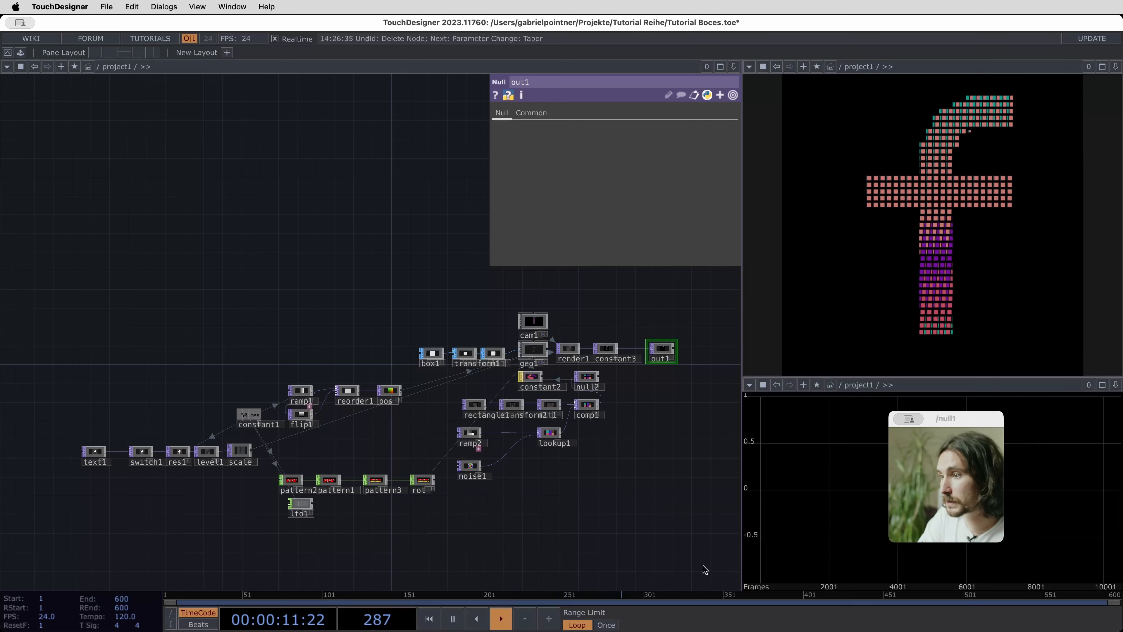
{"action": "left_click_drag", "start_coordinate": [701, 558], "coordinate": [4, 240]}
{"action": "scroll", "coordinate": [372, 414], "scroll_direction": "up", "scroll_amount": 2}
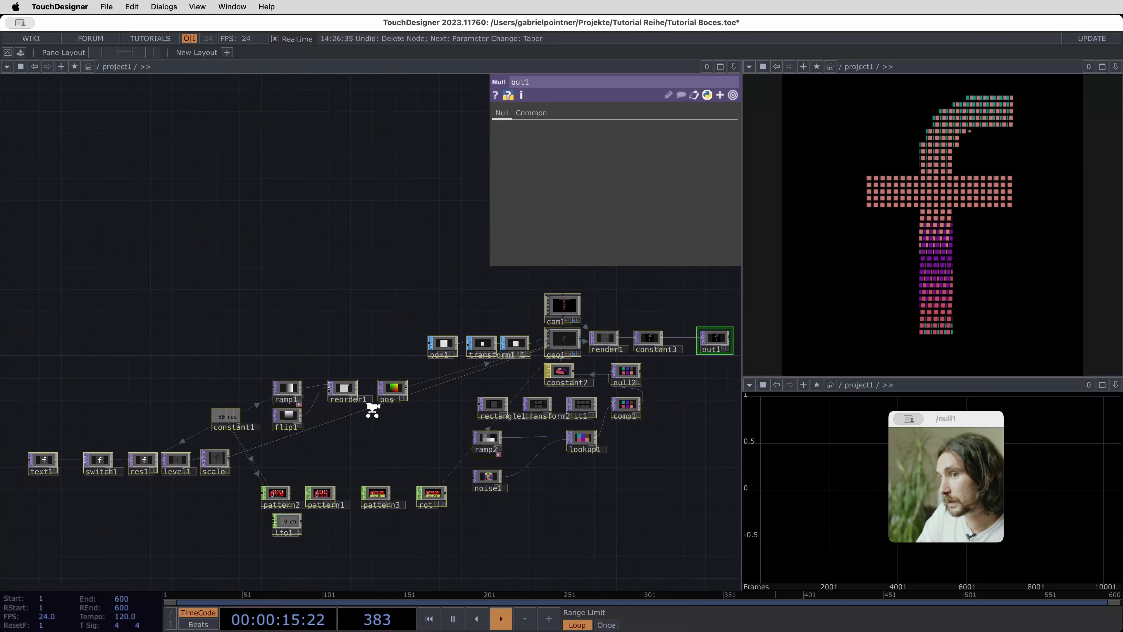
{"action": "key", "text": "Delete"}
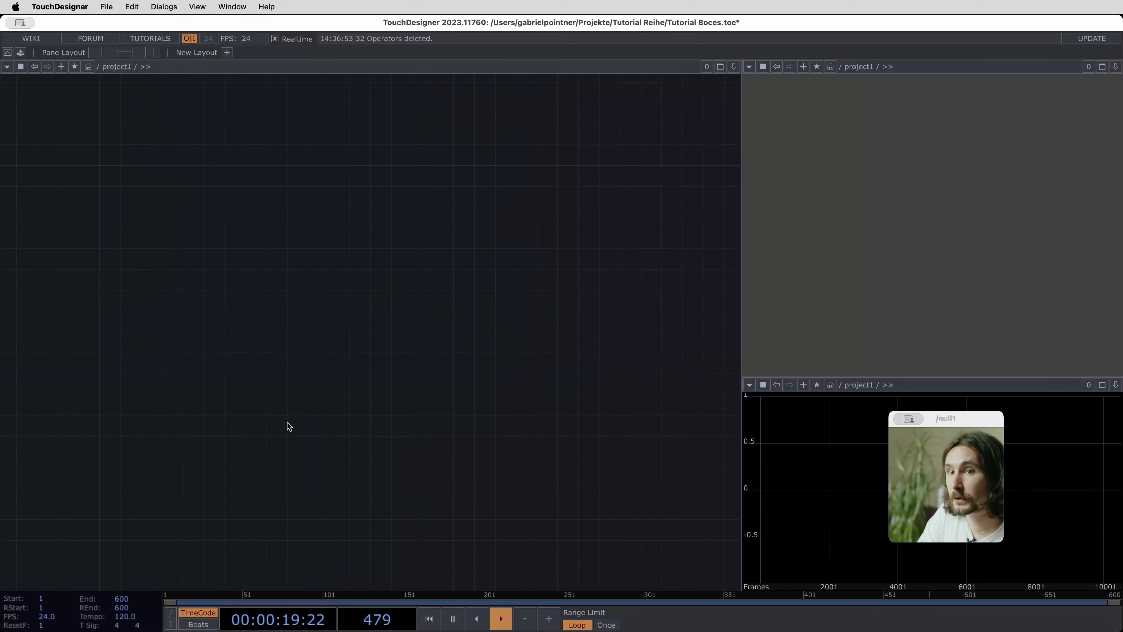
Create a Box SOP in the empty project1 network
{"action": "middle_click_drag", "start_coordinate": [290, 426], "coordinate": [324, 424]}
{"action": "key", "text": "Tab"}
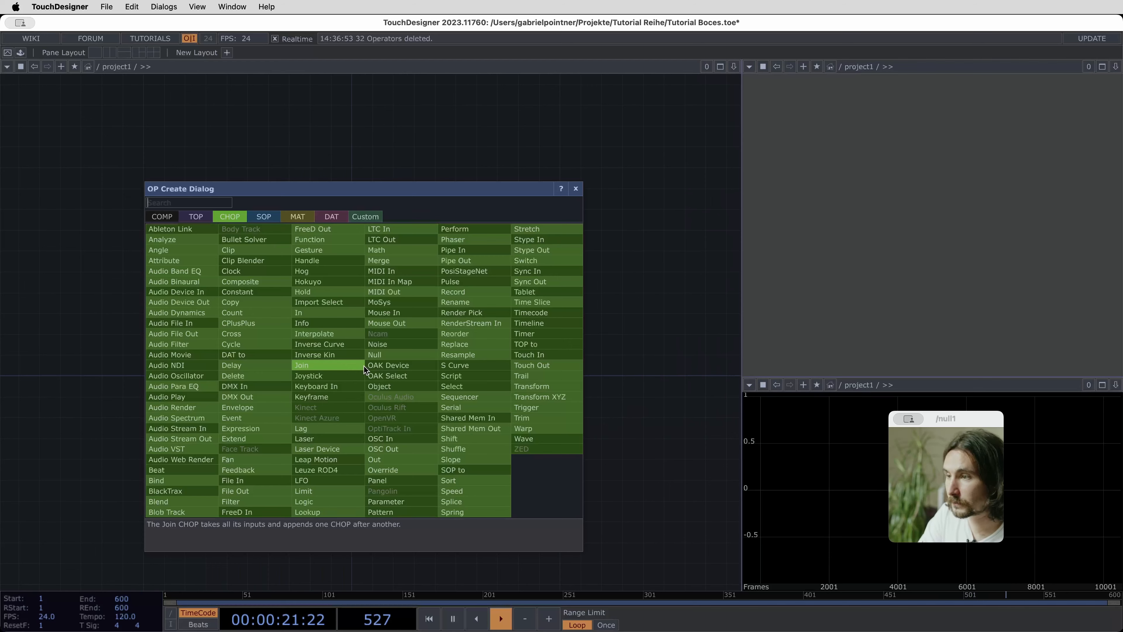
{"action": "key", "text": "Tab"}
{"action": "key", "text": "Tab"}
{"action": "key", "text": "Tab"}
{"action": "key", "text": "Tab"}
{"action": "key", "text": "Tab"}
{"action": "key", "text": "Tab"}
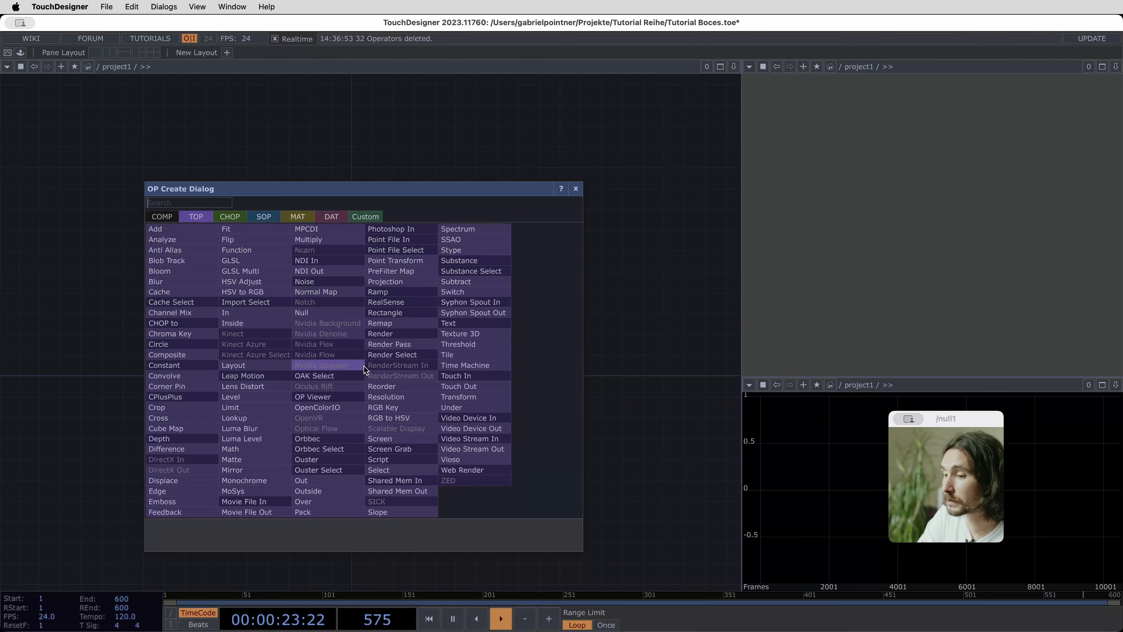
{"action": "key", "text": "Tab"}
{"action": "key", "text": "Tab"}
{"action": "type", "text": "box"}
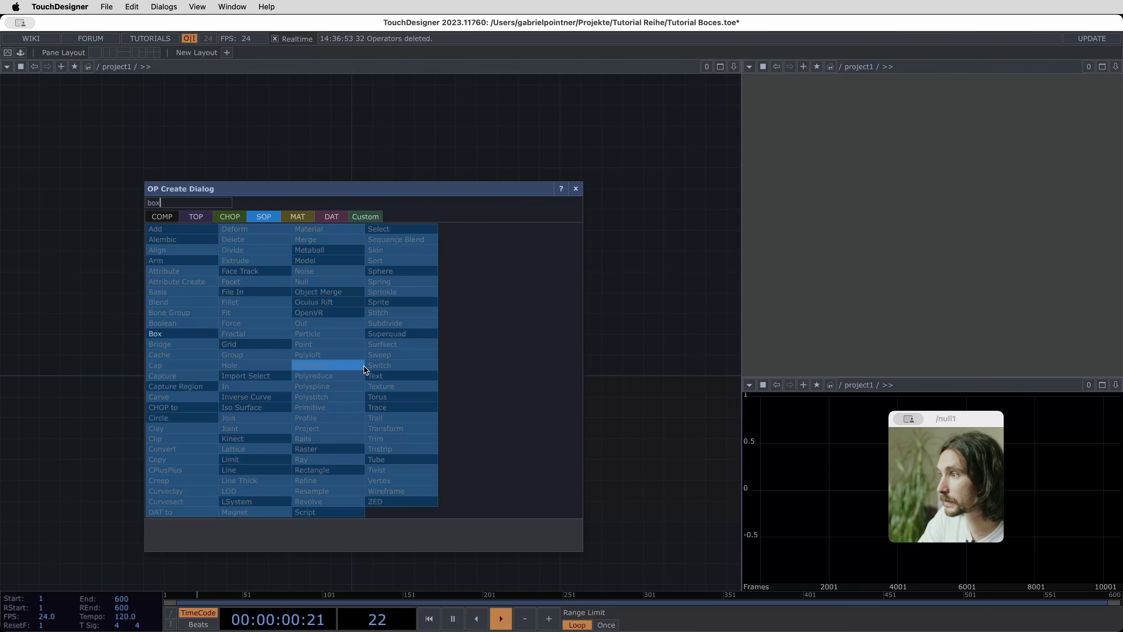
{"action": "key", "text": "Return"}
{"action": "left_click", "coordinate": [367, 369]}
{"action": "left_click_drag", "start_coordinate": [368, 371], "coordinate": [265, 356]}
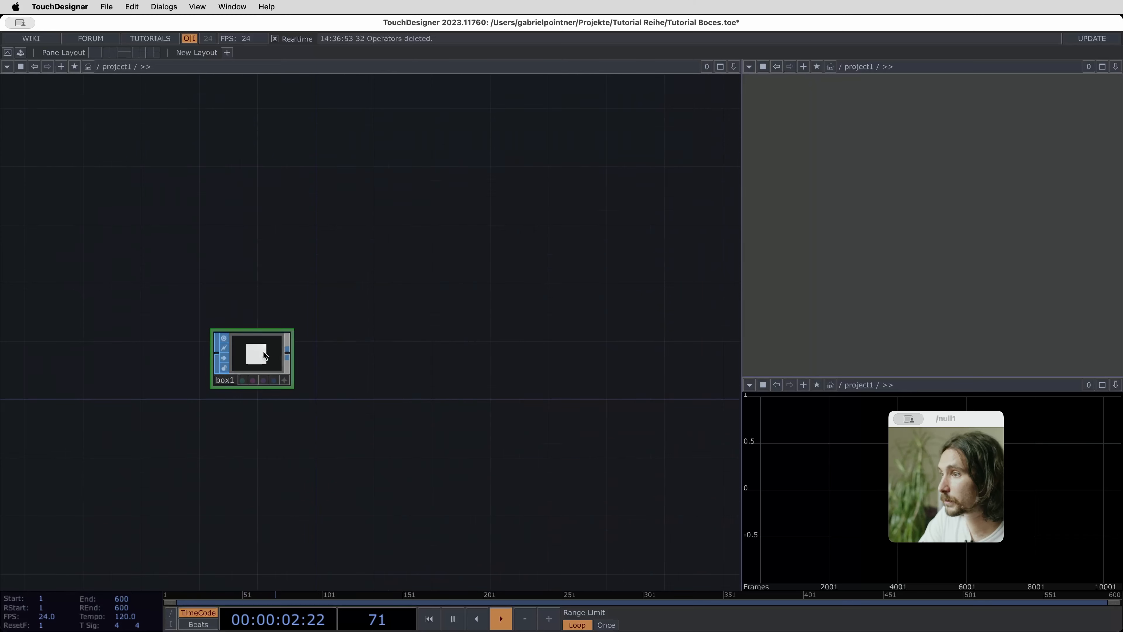
Add a Transform SOP fed by the output of box1
{"action": "left_click", "coordinate": [289, 358]}
{"action": "left_click", "coordinate": [392, 363]}
{"action": "type", "text": "tran"}
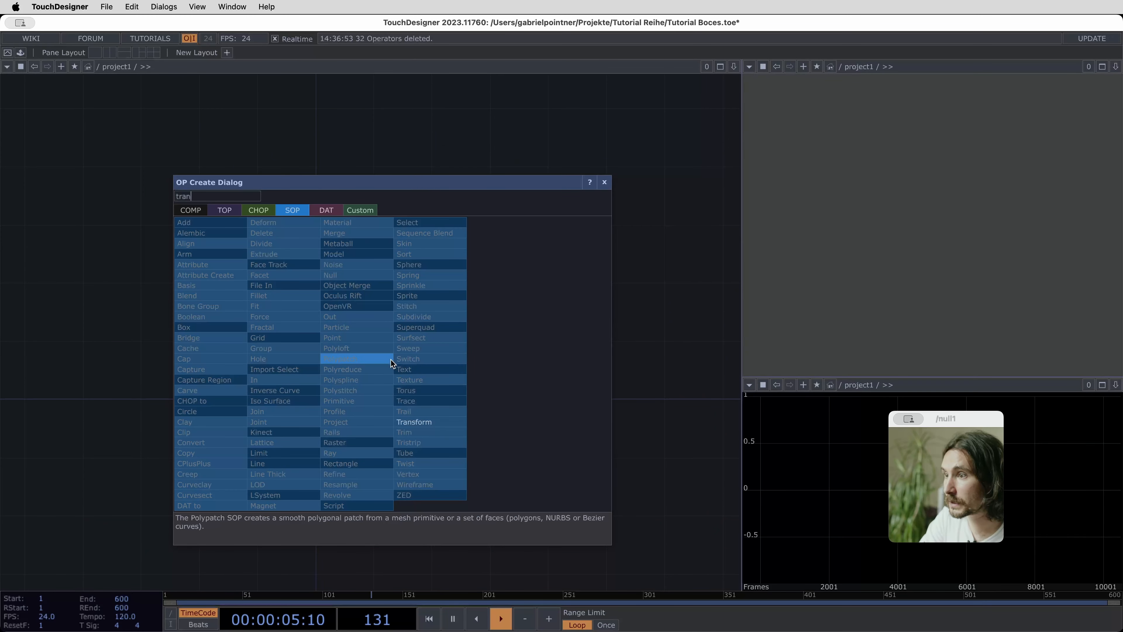
{"action": "left_click", "coordinate": [415, 421]}
{"action": "left_click", "coordinate": [391, 365]}
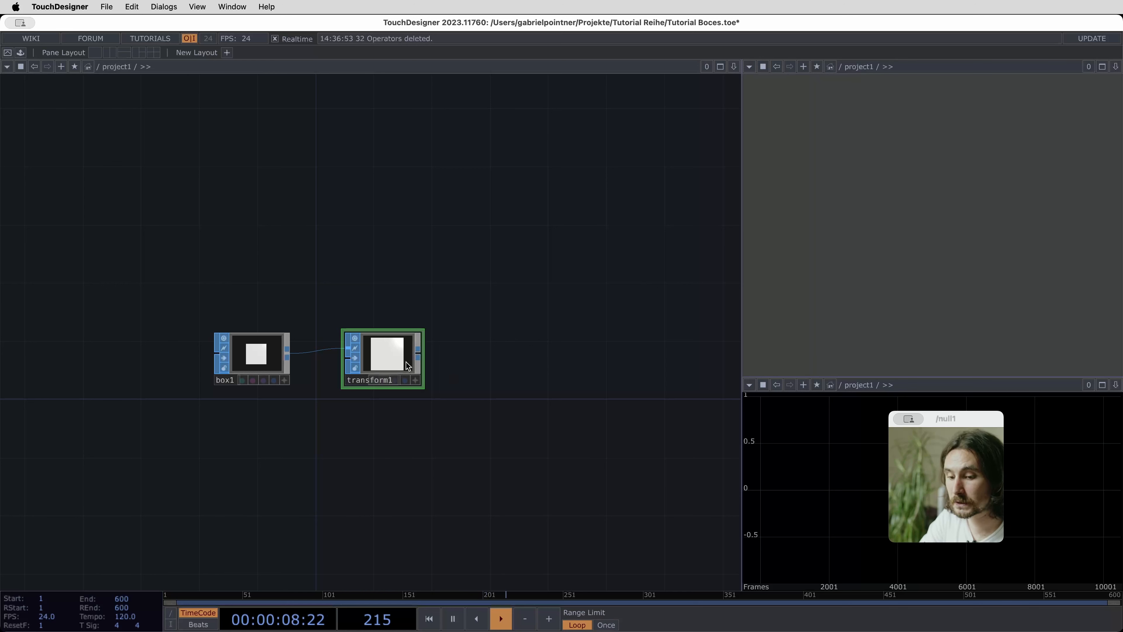
Set the uniform scale of transform1 to 0.1 and append a Null SOP to its output
{"action": "key", "text": "p"}
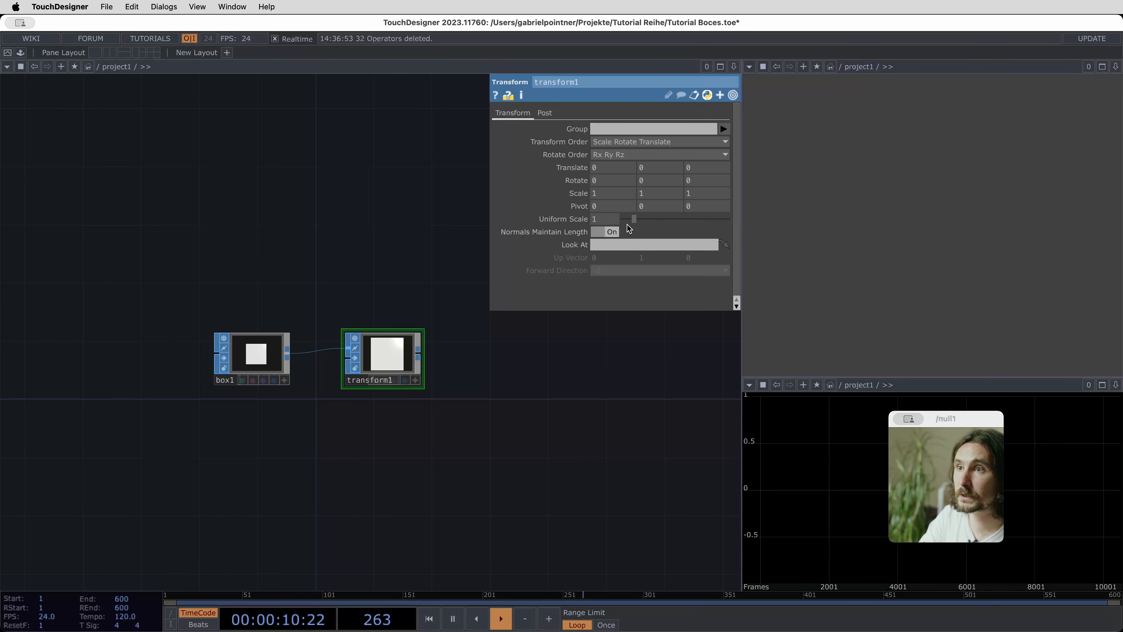
{"action": "left_click_drag", "start_coordinate": [634, 219], "coordinate": [628, 223]}
{"action": "double_click", "coordinate": [613, 220]}
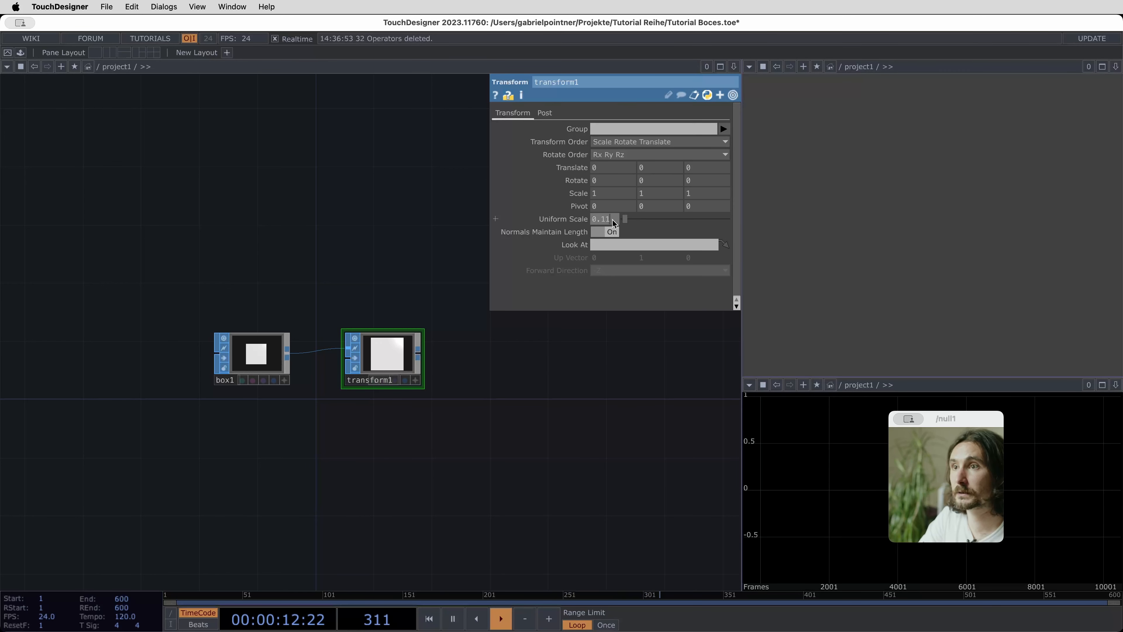
{"action": "type", "text": "0.1"}
{"action": "key", "text": "Return"}
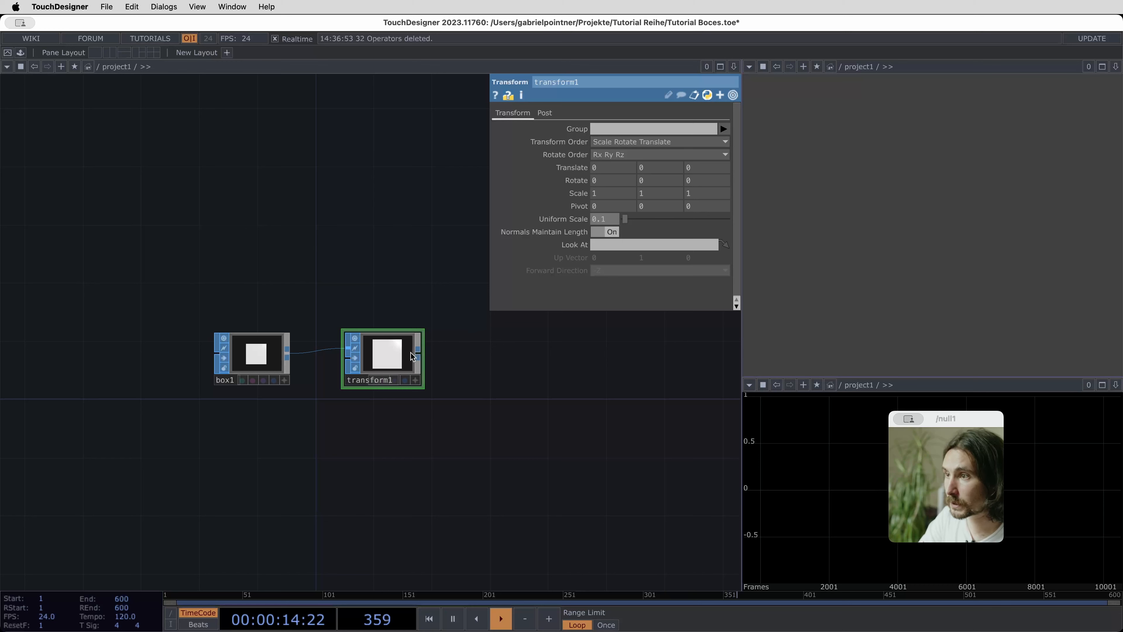
{"action": "key", "text": "alt+n"}
{"action": "left_click", "coordinate": [486, 358]}
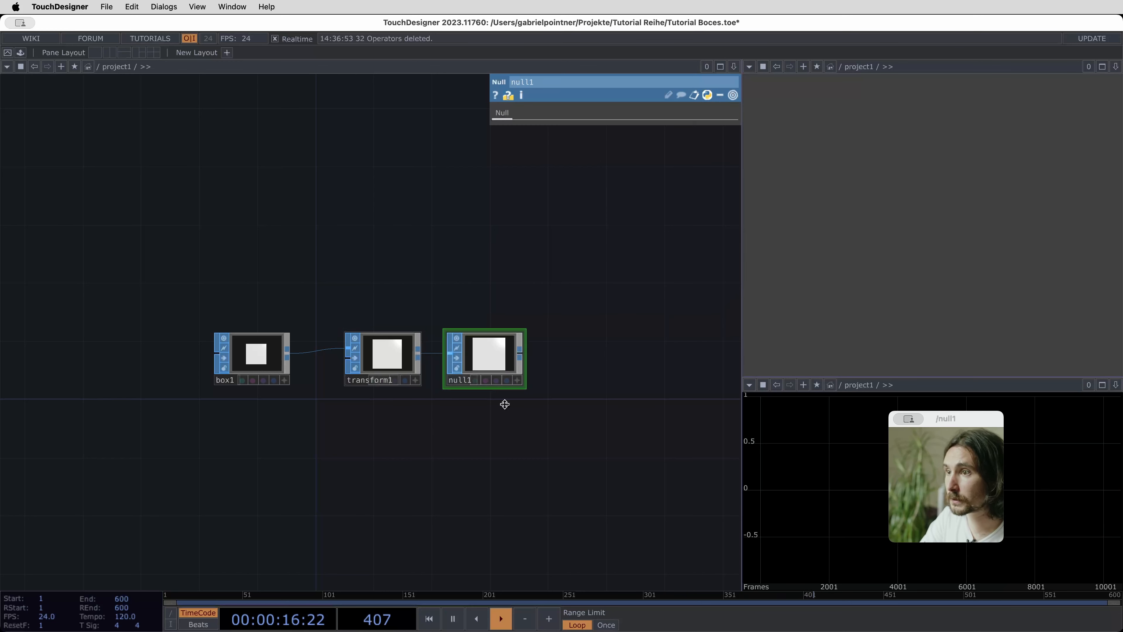
Add a Geometry COMP fed by null1 and widen the network pane
{"action": "left_click_drag", "start_coordinate": [527, 480], "coordinate": [439, 480]}
{"action": "left_click", "coordinate": [432, 353]}
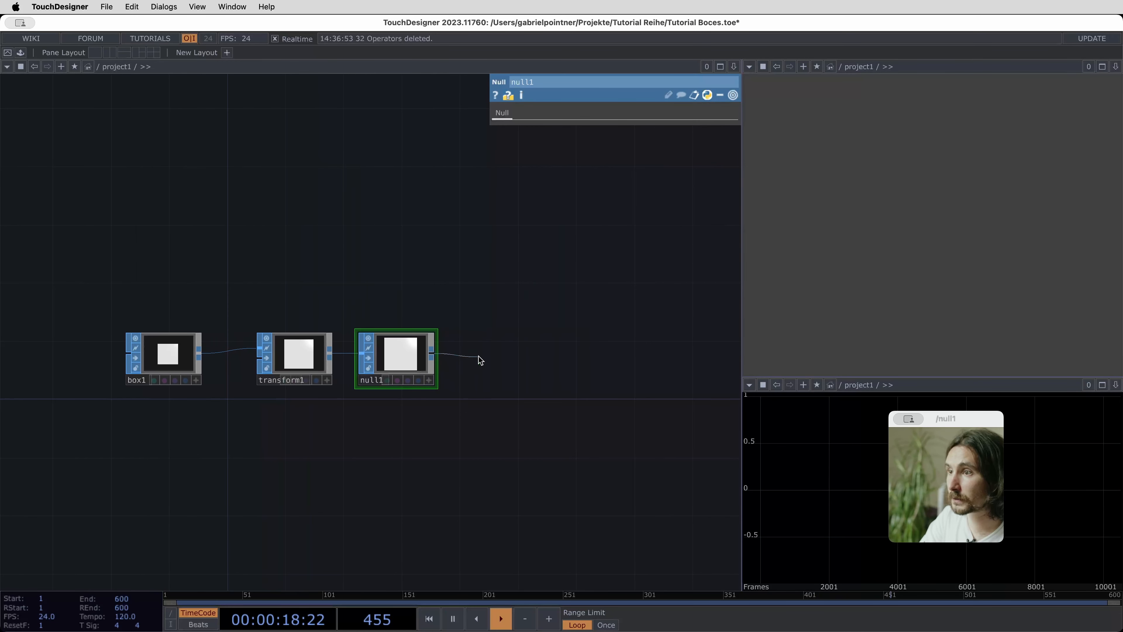
{"action": "left_click", "coordinate": [495, 350]}
{"action": "type", "text": "geo"}
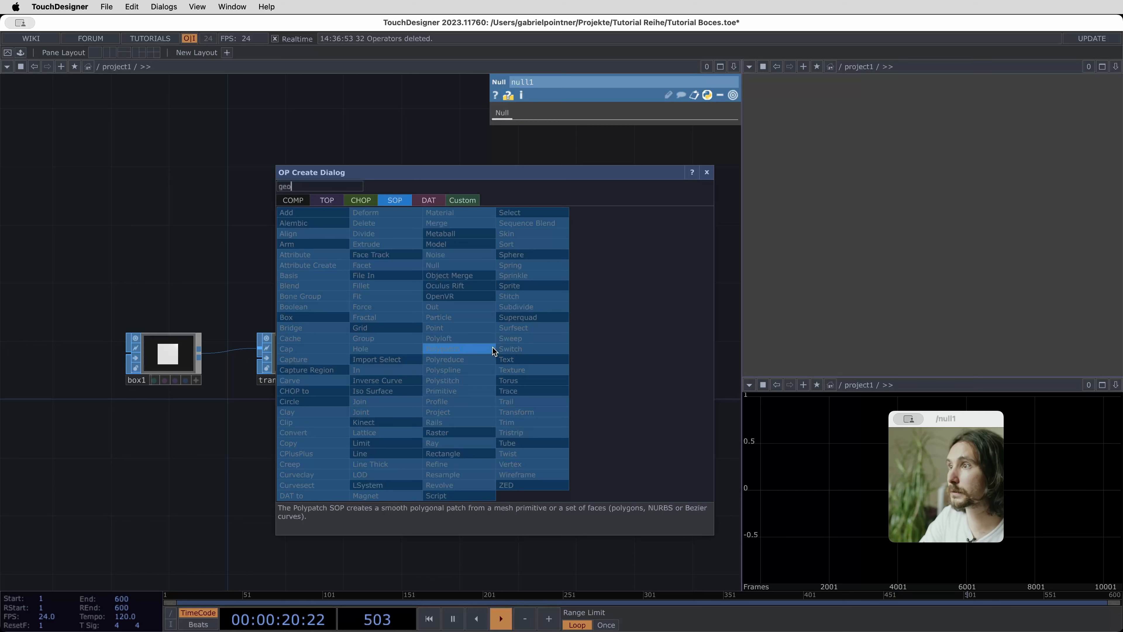
{"action": "key", "text": "Return"}
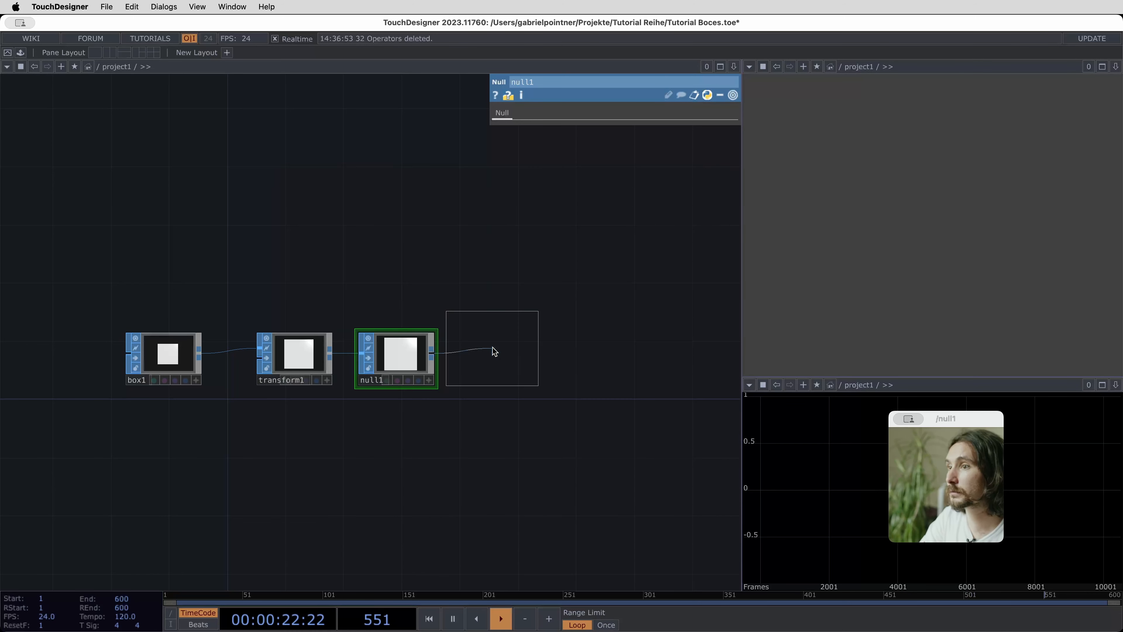
{"action": "left_click", "coordinate": [518, 353]}
{"action": "left_click_drag", "start_coordinate": [400, 443], "coordinate": [171, 412]}
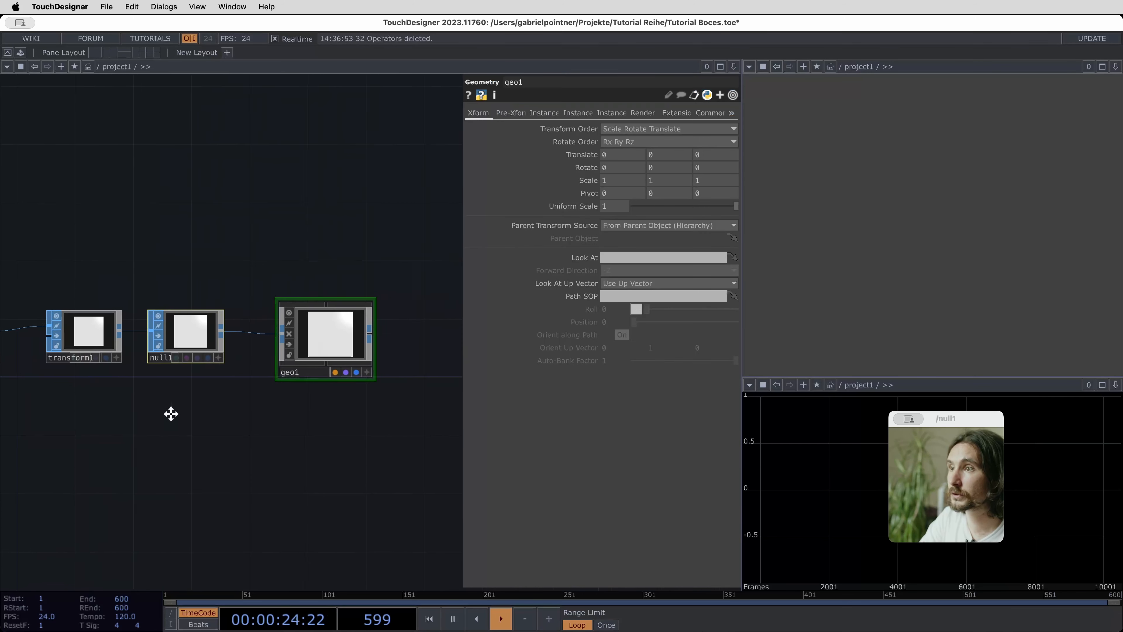
{"action": "left_click_drag", "start_coordinate": [739, 259], "coordinate": [808, 260]}
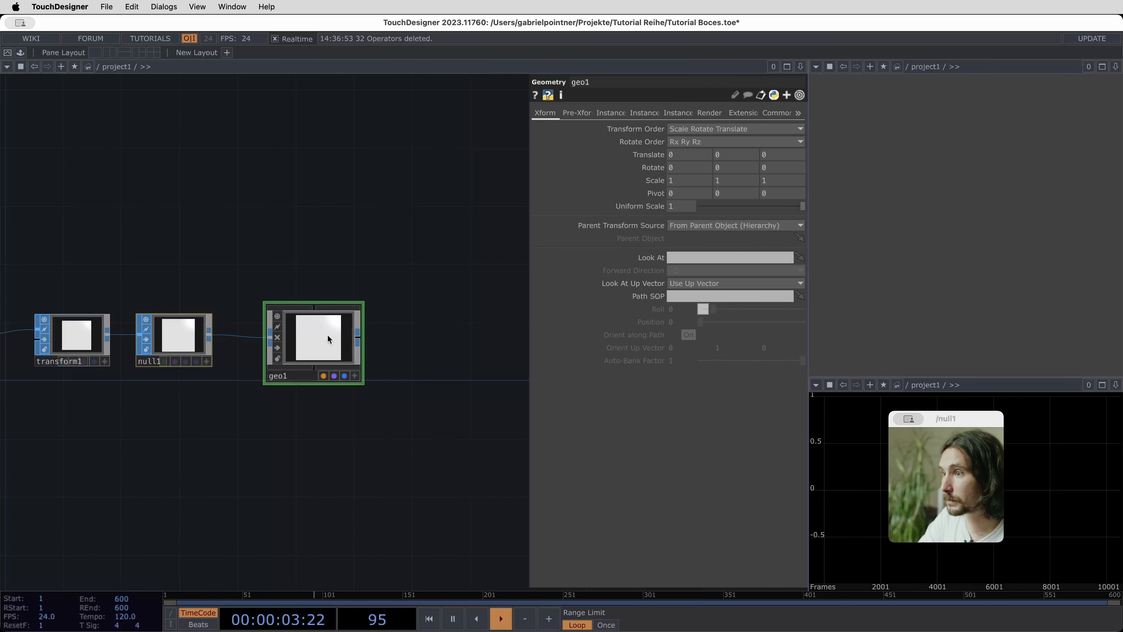
{"action": "key", "text": "Tab"}
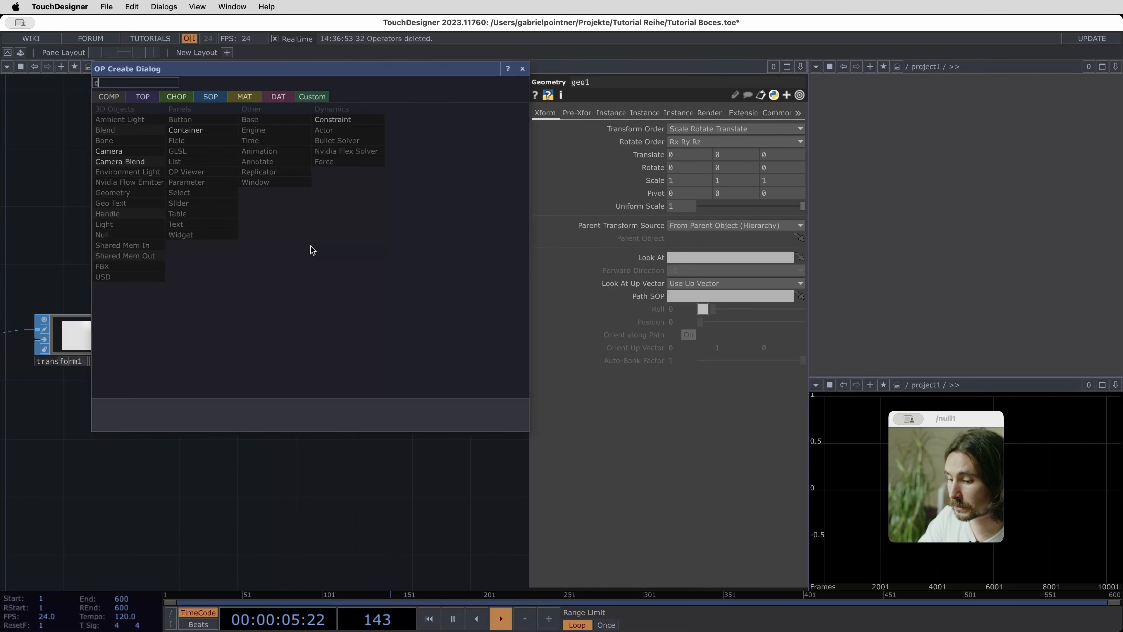
{"action": "type", "text": "camer"}
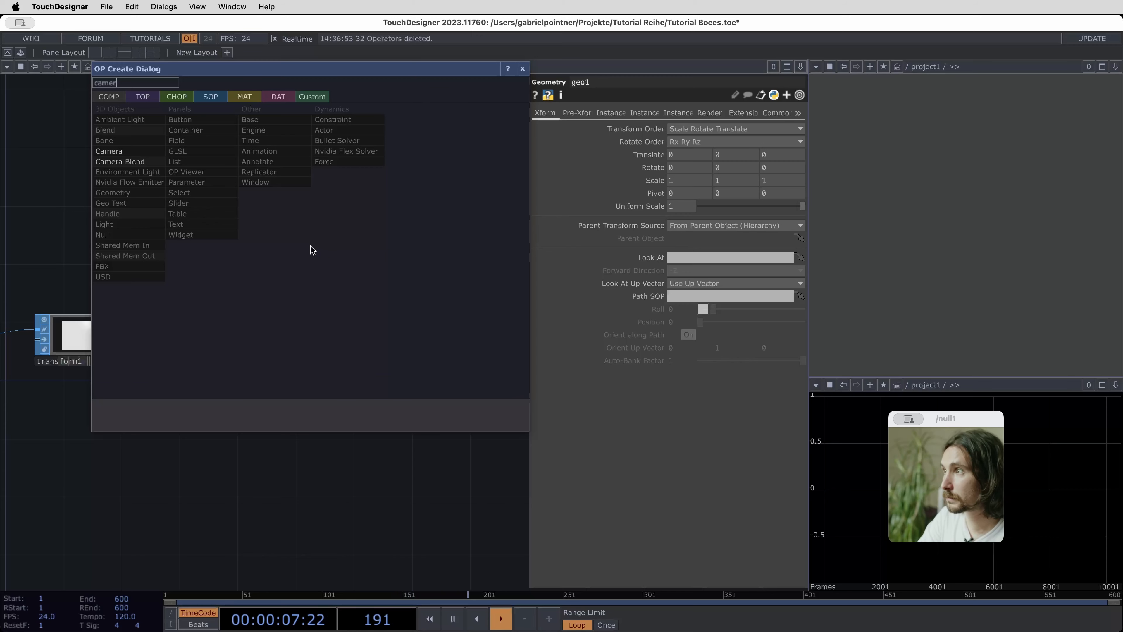
{"action": "key", "text": "Return"}
{"action": "left_click", "coordinate": [313, 245]}
{"action": "key", "text": "Delete"}
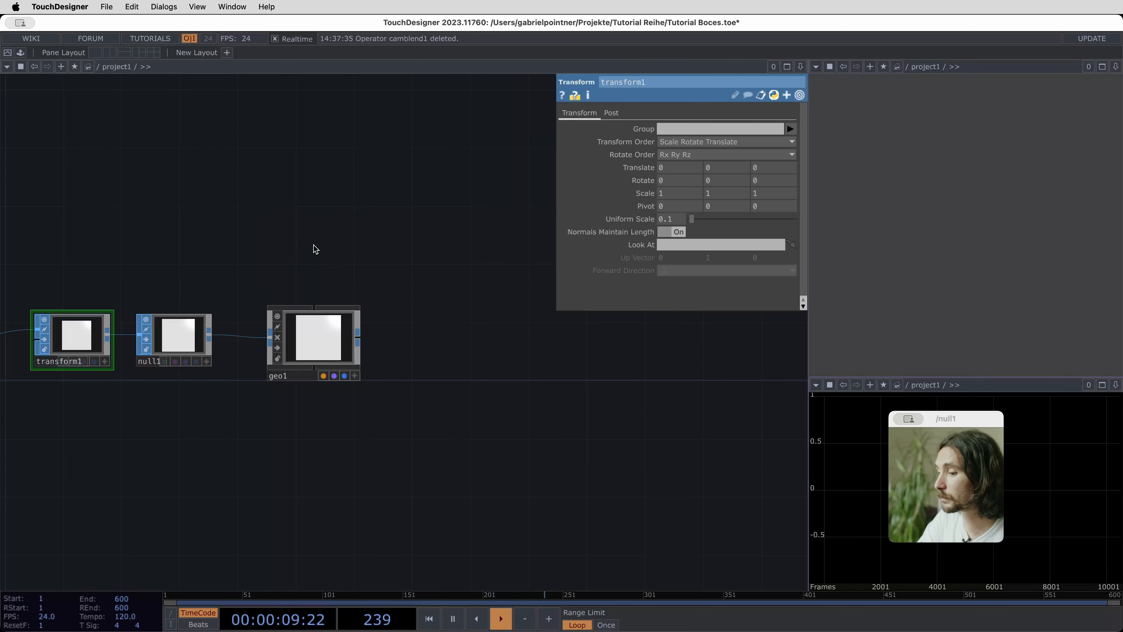
Create a Camera COMP directly above geo1
{"action": "key", "text": "Tab"}
{"action": "type", "text": "cam"}
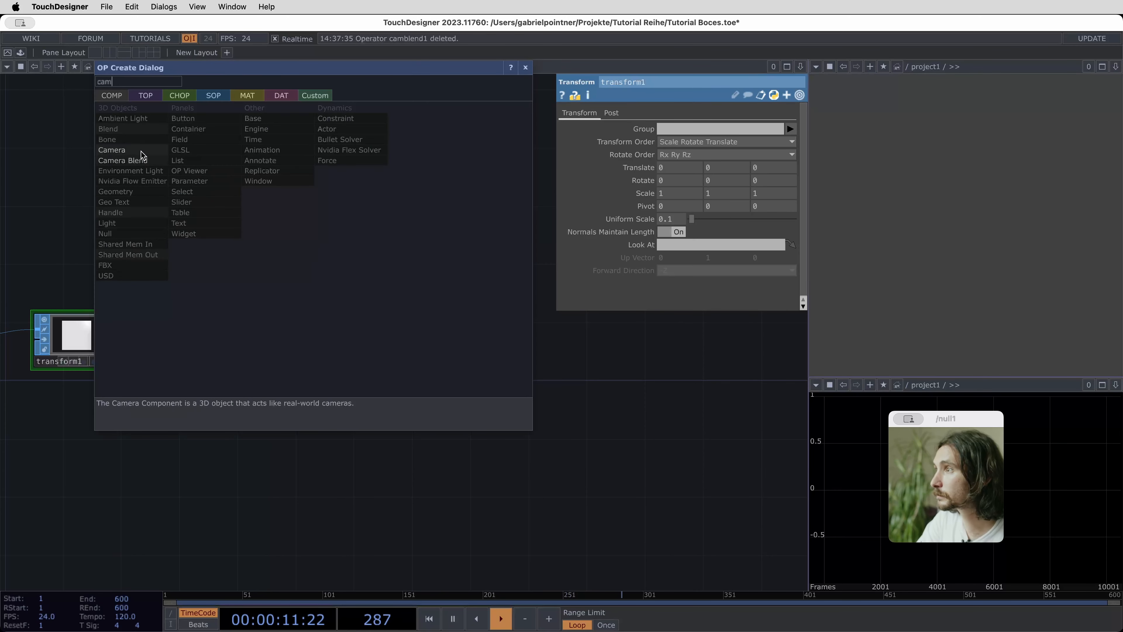
{"action": "left_click", "coordinate": [111, 150]}
{"action": "left_click", "coordinate": [319, 253]}
{"action": "left_click_drag", "start_coordinate": [400, 338], "coordinate": [385, 336]}
{"action": "key", "text": "Tab"}
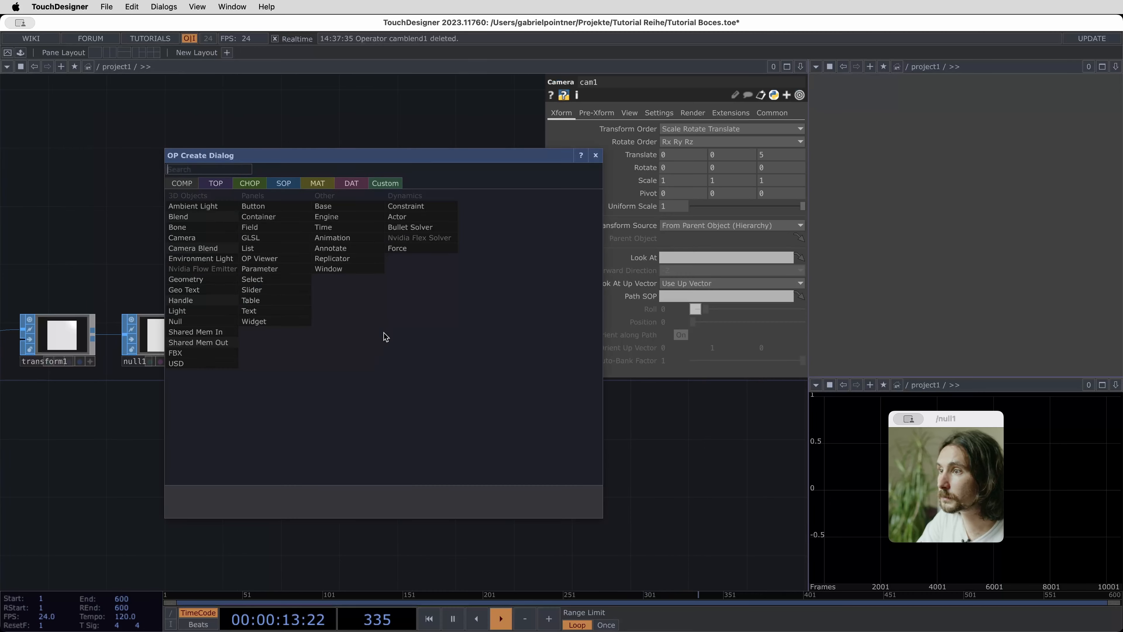
{"action": "type", "text": "rend"}
{"action": "key", "text": "Tab"}
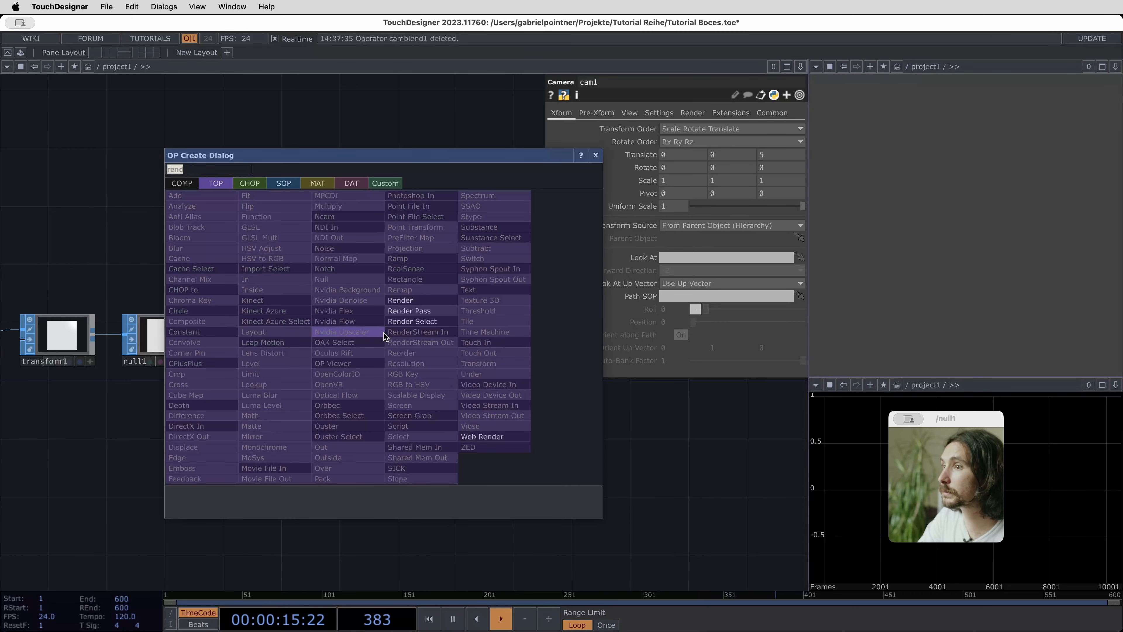
{"action": "key", "text": "Return"}
{"action": "left_click", "coordinate": [383, 332]}
{"action": "left_click_drag", "start_coordinate": [383, 333], "coordinate": [430, 330]}
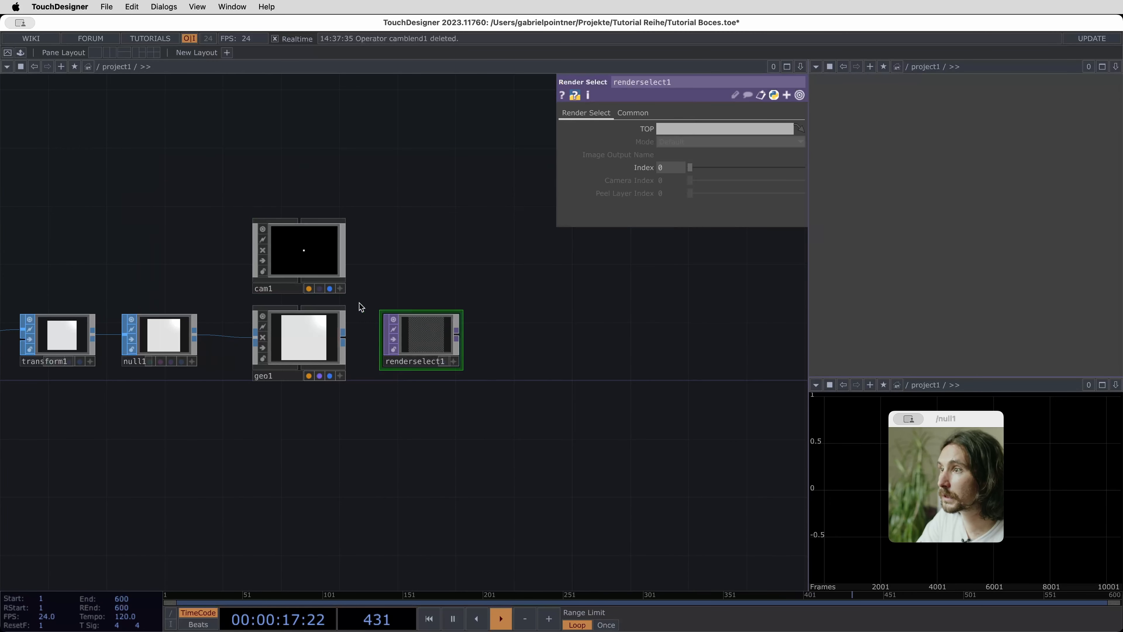
{"action": "scroll", "coordinate": [409, 335], "scroll_direction": "up", "scroll_amount": 2}
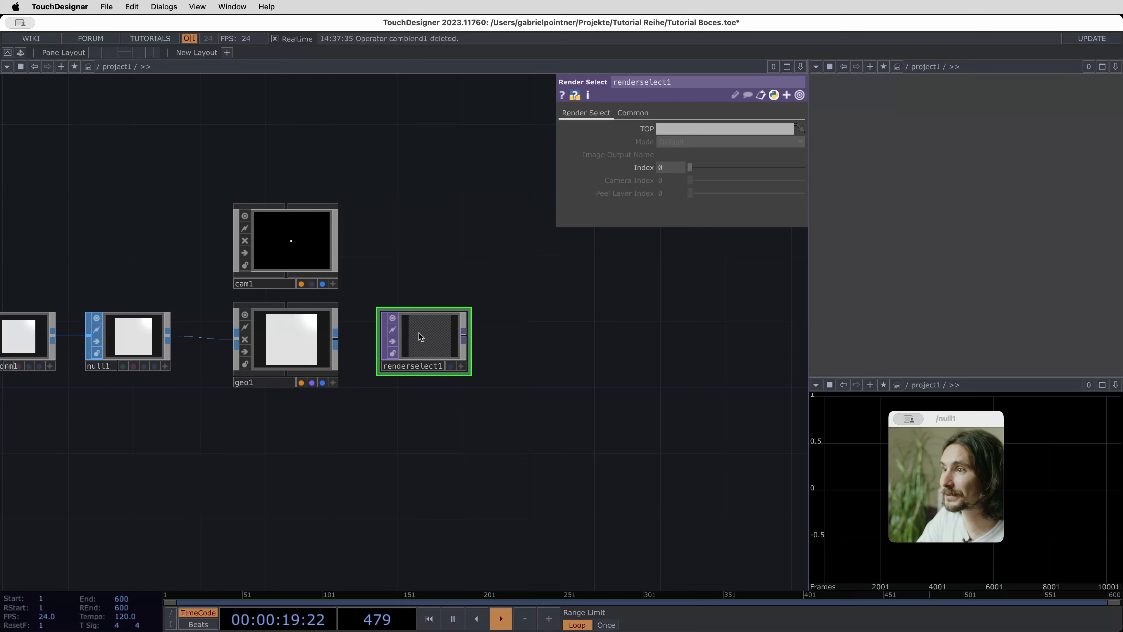
{"action": "key", "text": "Delete"}
Create a Render TOP to the right of geo1
{"action": "key", "text": "Tab"}
{"action": "type", "text": "render"}
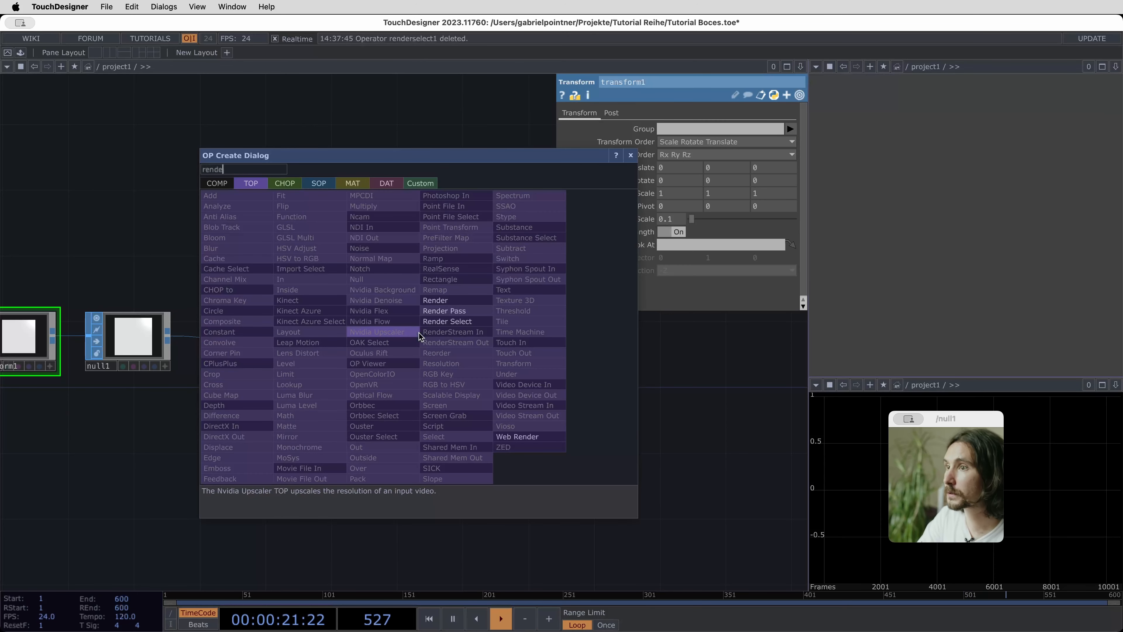
{"action": "left_click", "coordinate": [432, 302]}
{"action": "left_click", "coordinate": [403, 345]}
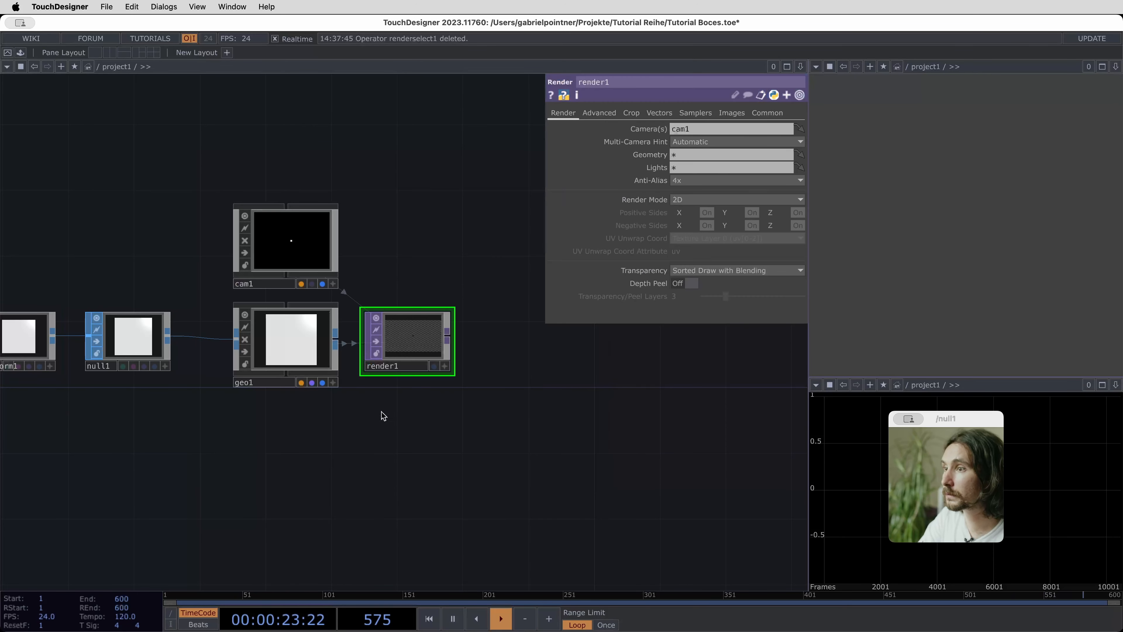
Append a Null TOP to render1 and turn on its display so it fills the viewer pane
{"action": "scroll", "coordinate": [442, 315], "scroll_direction": "up", "scroll_amount": 2}
{"action": "scroll", "coordinate": [394, 354], "scroll_direction": "up", "scroll_amount": 5}
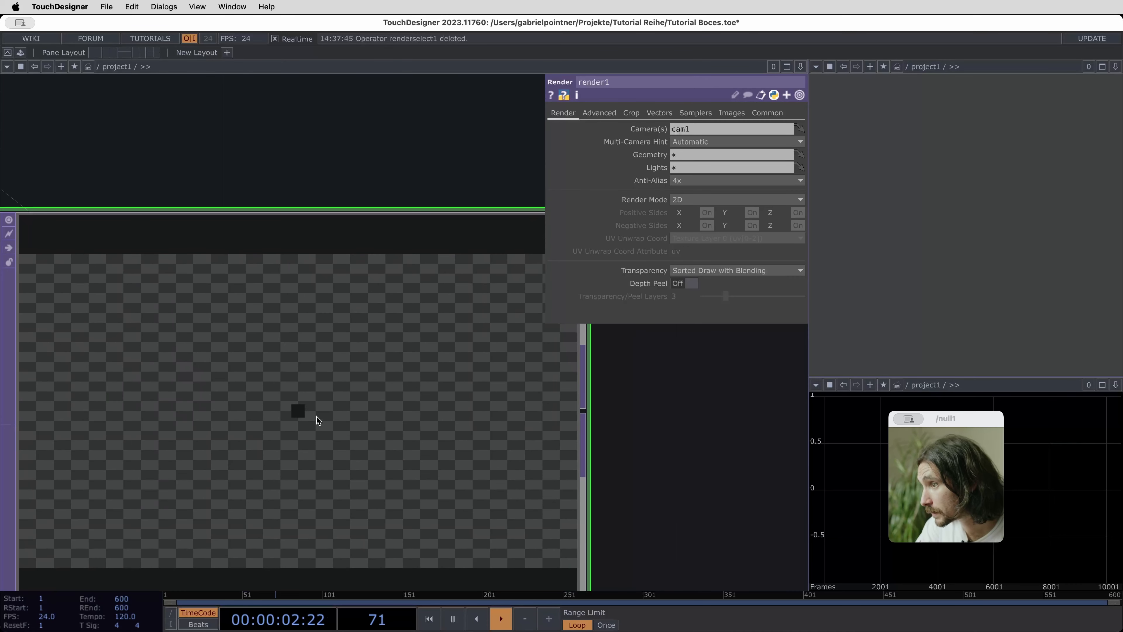
{"action": "scroll", "coordinate": [312, 412], "scroll_direction": "down", "scroll_amount": 6}
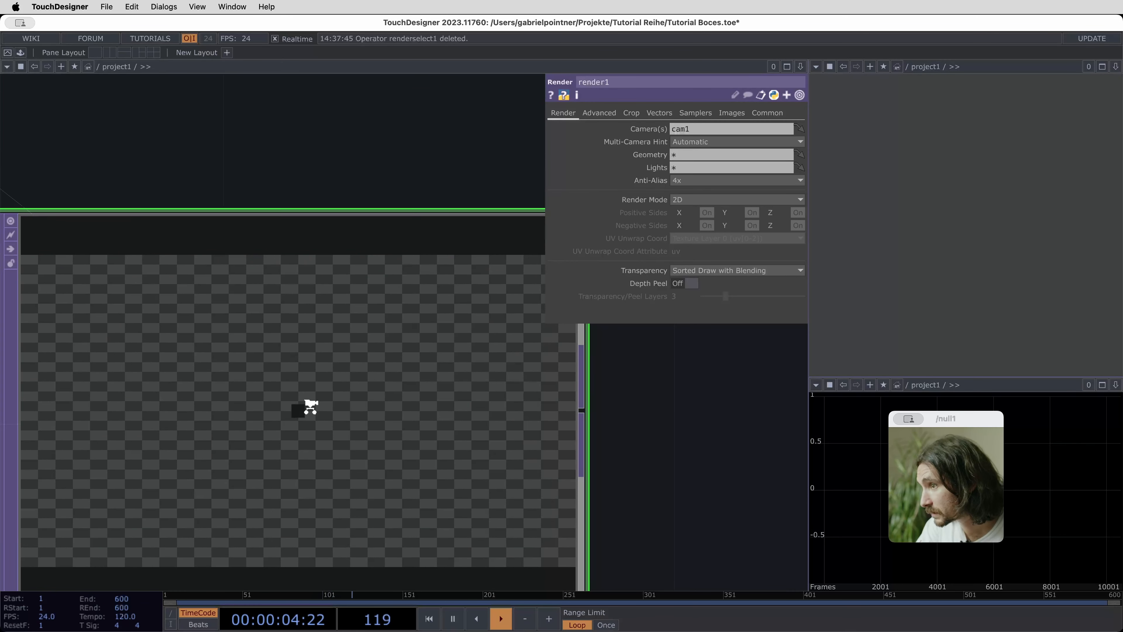
{"action": "scroll", "coordinate": [309, 418], "scroll_direction": "down", "scroll_amount": 2}
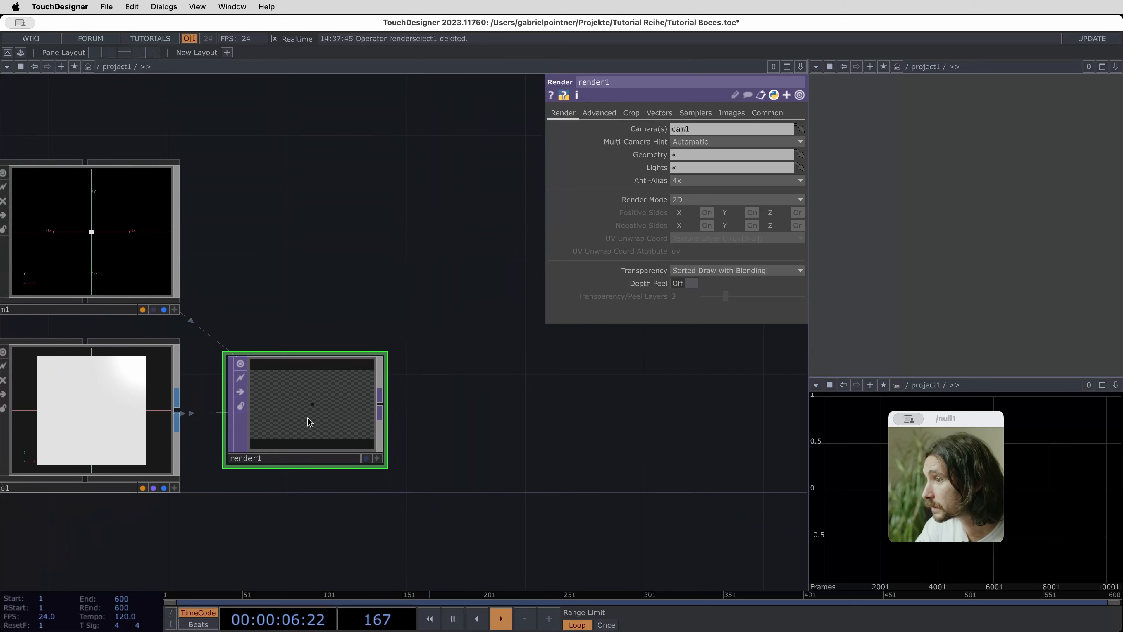
{"action": "left_click", "coordinate": [552, 422]}
{"action": "left_click_drag", "start_coordinate": [574, 496], "coordinate": [496, 473]}
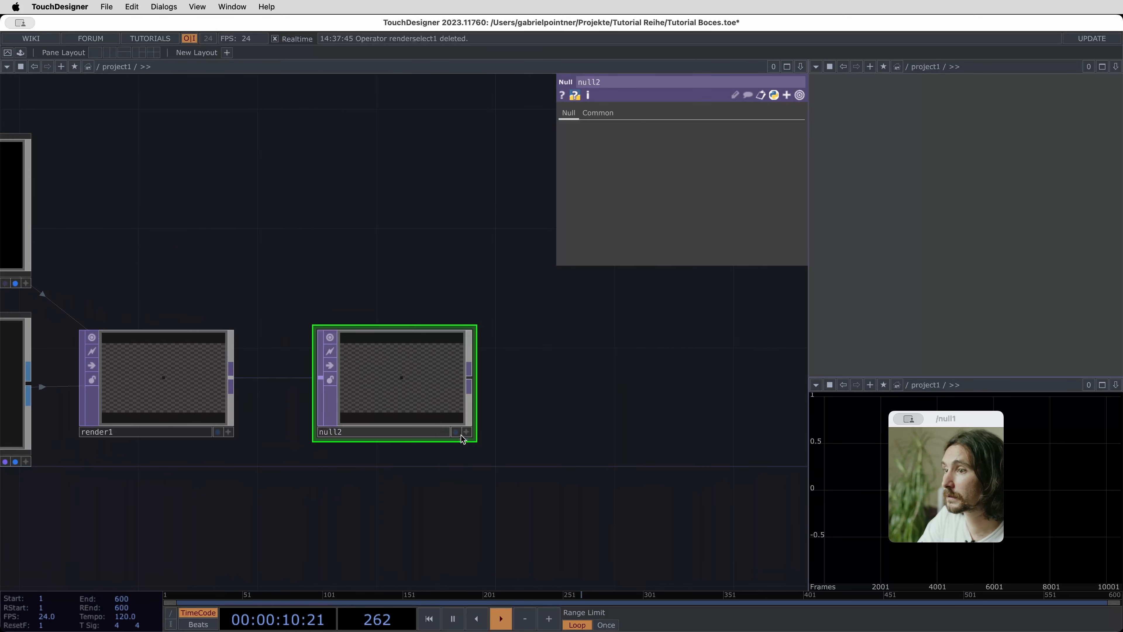
{"action": "left_click", "coordinate": [456, 432]}
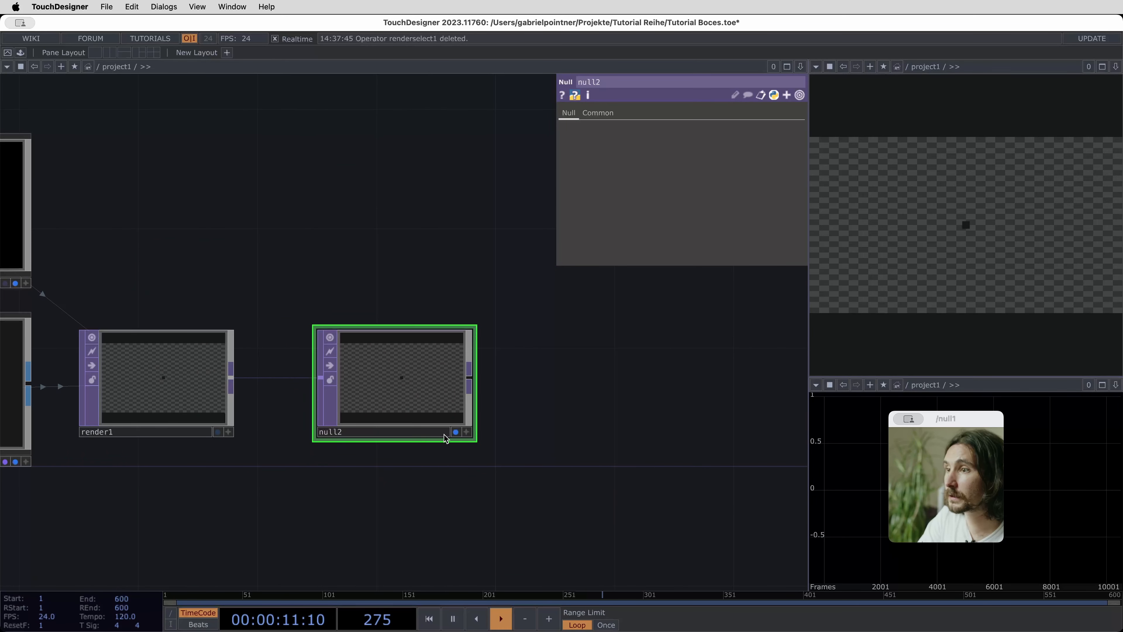
Set the resolution of render1 to 1080 by 1080 and its pixel format to 32-bit float (RGBA)
{"action": "left_click", "coordinate": [130, 376]}
{"action": "left_click", "coordinate": [659, 113]}
{"action": "left_click", "coordinate": [631, 113]}
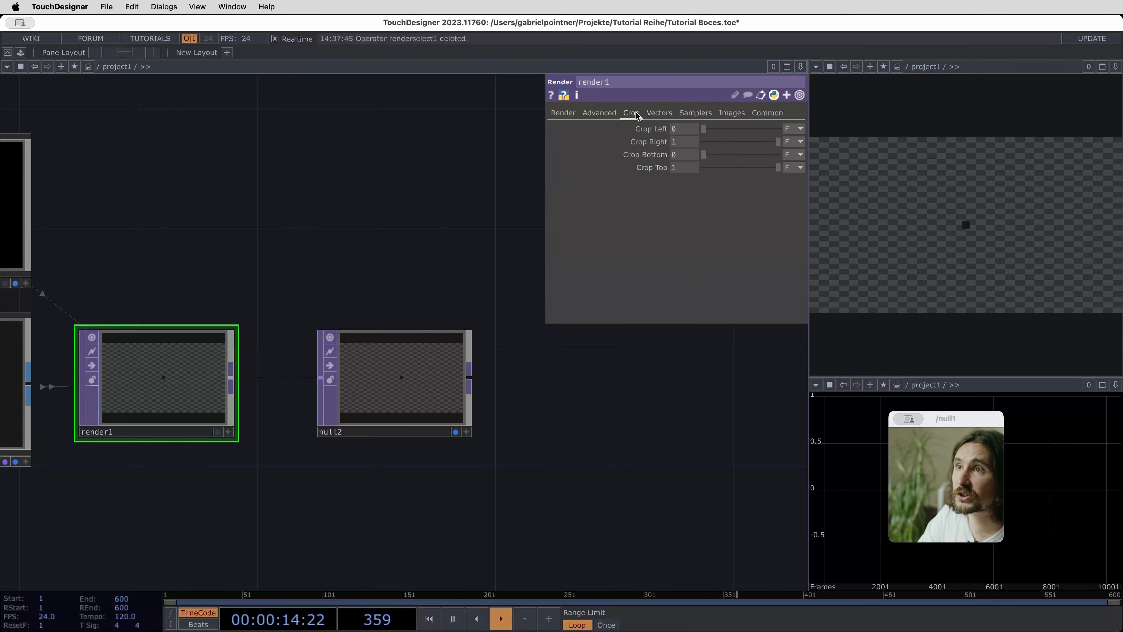
{"action": "left_click", "coordinate": [766, 116]}
{"action": "left_click", "coordinate": [717, 130]}
{"action": "type", "text": "1"}
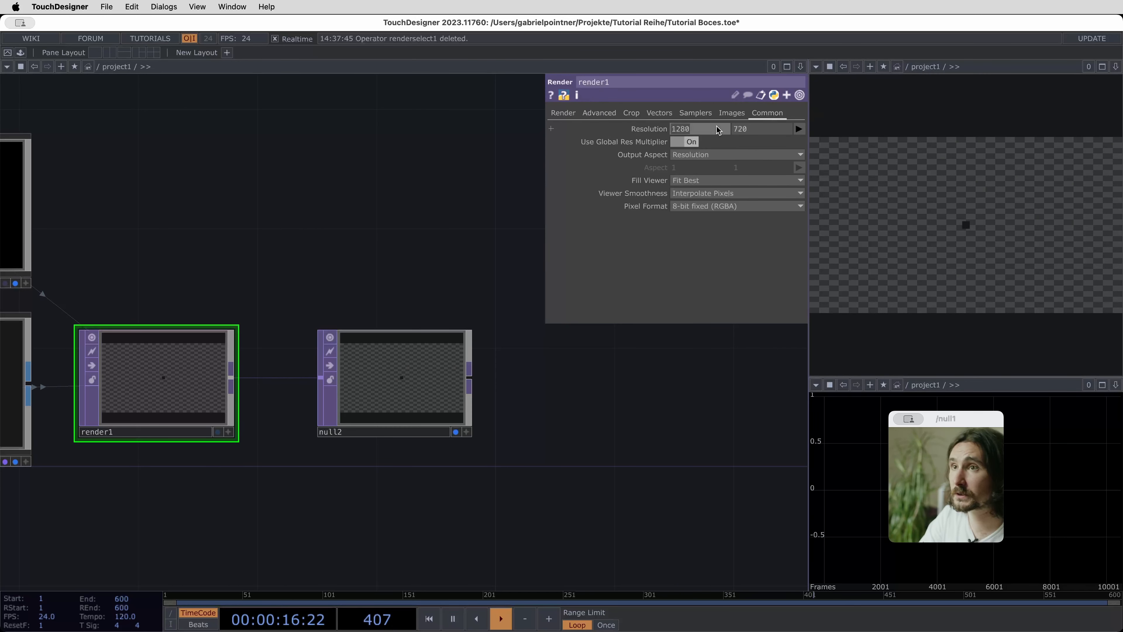
{"action": "type", "text": "080"}
{"action": "key", "text": "Tab"}
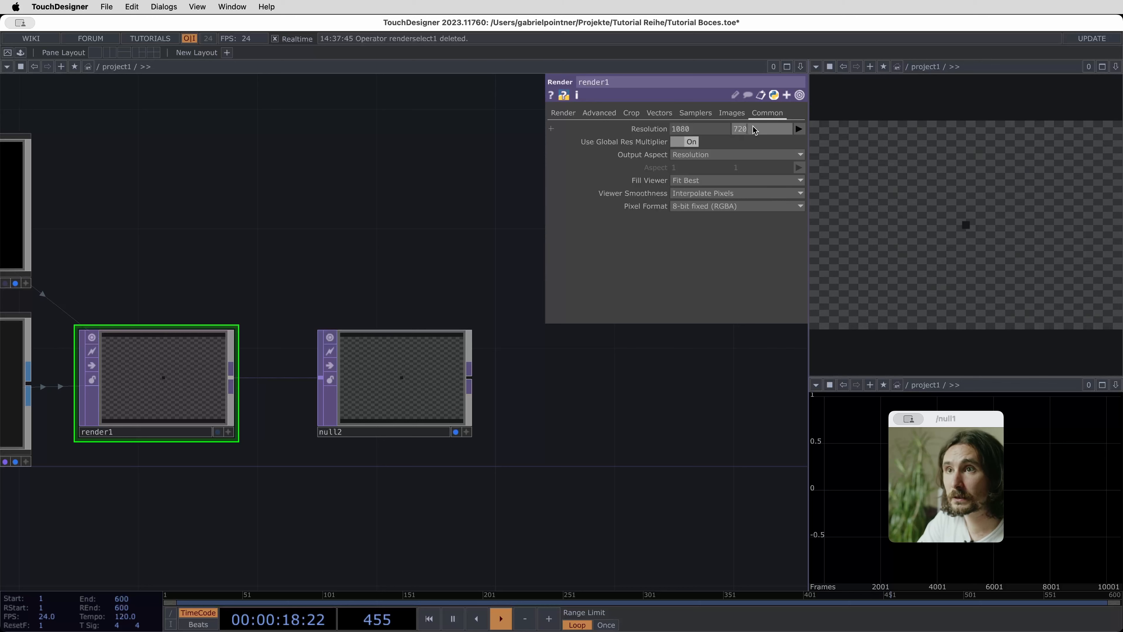
{"action": "left_click", "coordinate": [730, 205]}
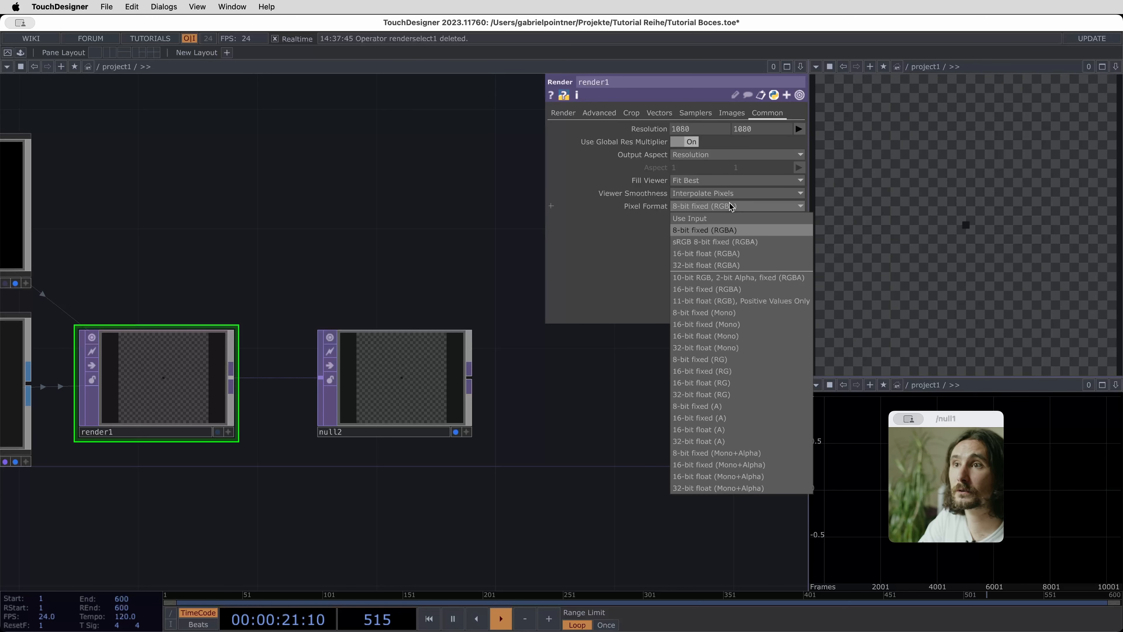
{"action": "left_click", "coordinate": [729, 265]}
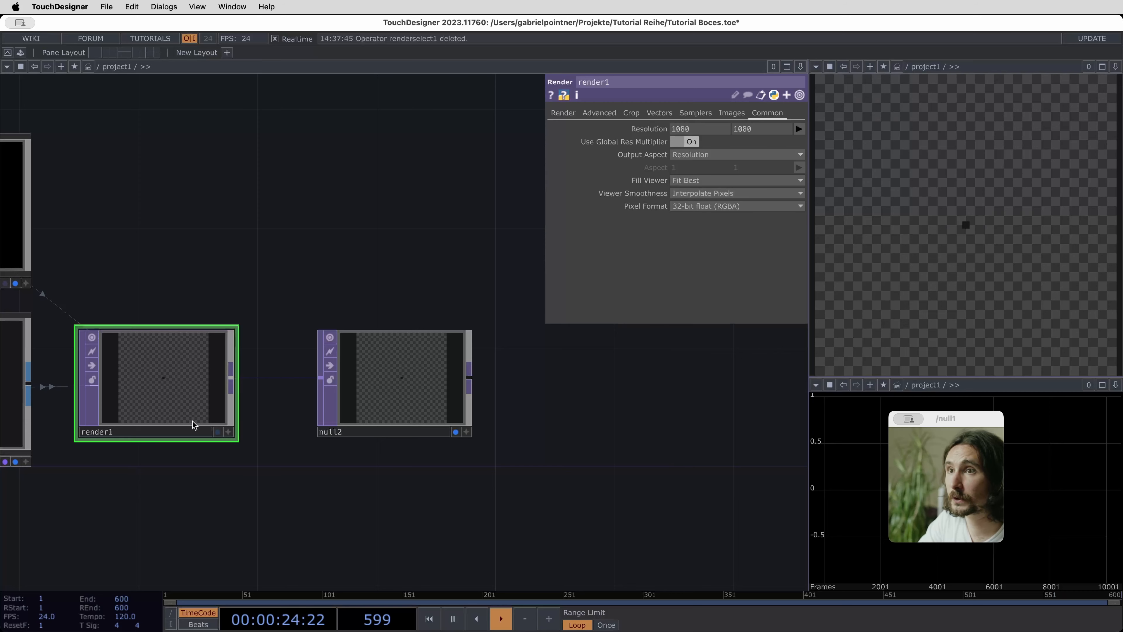
Create a Ramp TOP in the empty network area below and to the left of box1
{"action": "scroll", "coordinate": [192, 421], "scroll_direction": "down", "scroll_amount": 2}
{"action": "left_click_drag", "start_coordinate": [195, 486], "coordinate": [533, 435]}
{"action": "scroll", "coordinate": [371, 502], "scroll_direction": "down", "scroll_amount": 1}
{"action": "scroll", "coordinate": [372, 502], "scroll_direction": "down", "scroll_amount": 5}
{"action": "left_click_drag", "start_coordinate": [272, 529], "coordinate": [454, 449]}
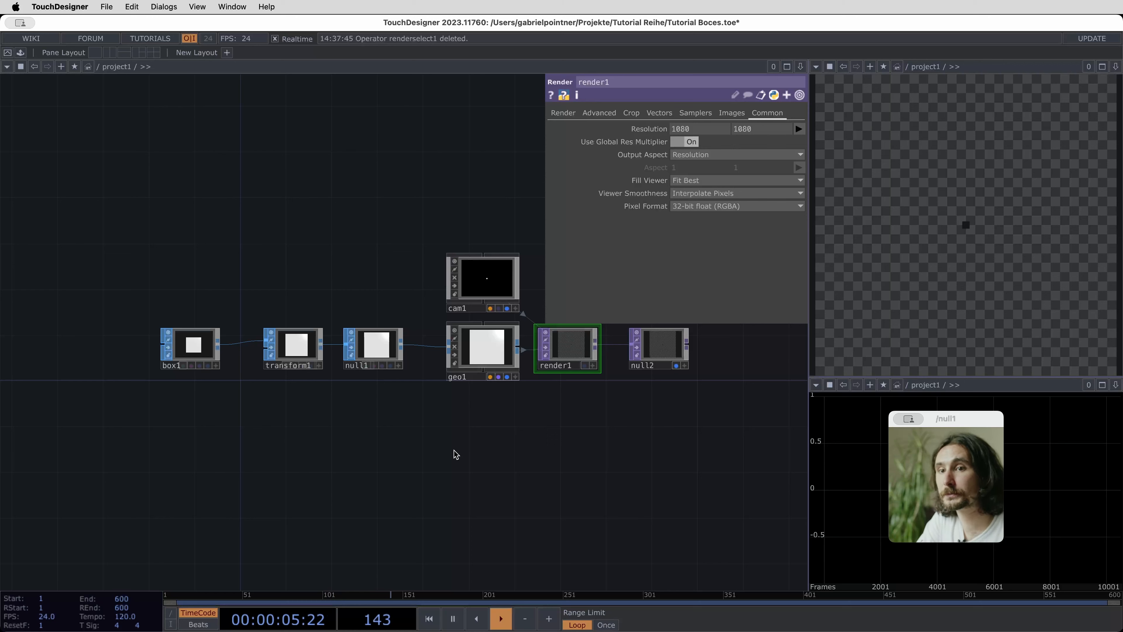
{"action": "left_click_drag", "start_coordinate": [238, 468], "coordinate": [297, 463]}
{"action": "key", "text": "Tab"}
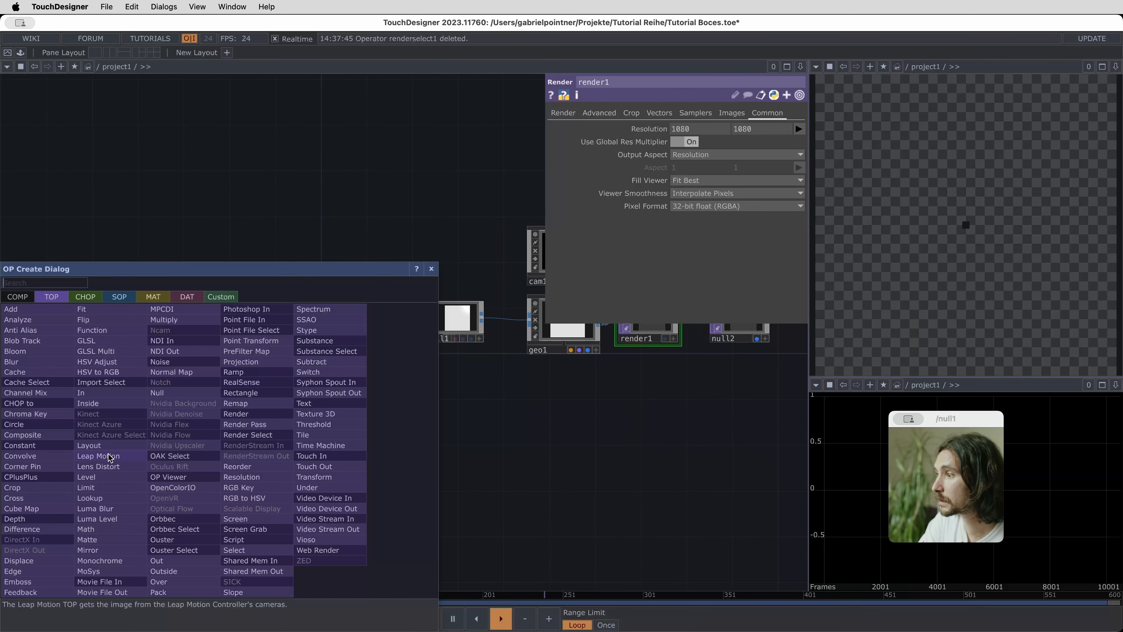
{"action": "key", "text": "Tab"}
{"action": "key", "text": "Tab"}
{"action": "key", "text": "Tab"}
{"action": "key", "text": "Tab"}
{"action": "key", "text": "Tab"}
{"action": "key", "text": "Tab"}
{"action": "key", "text": "Tab"}
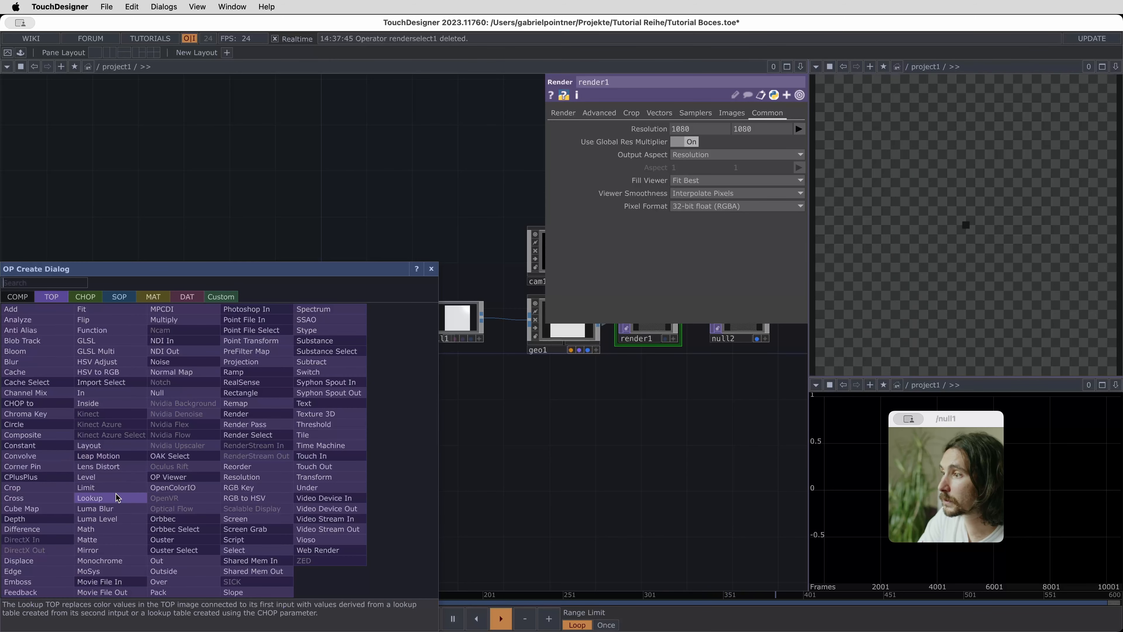
{"action": "type", "text": "ramp"}
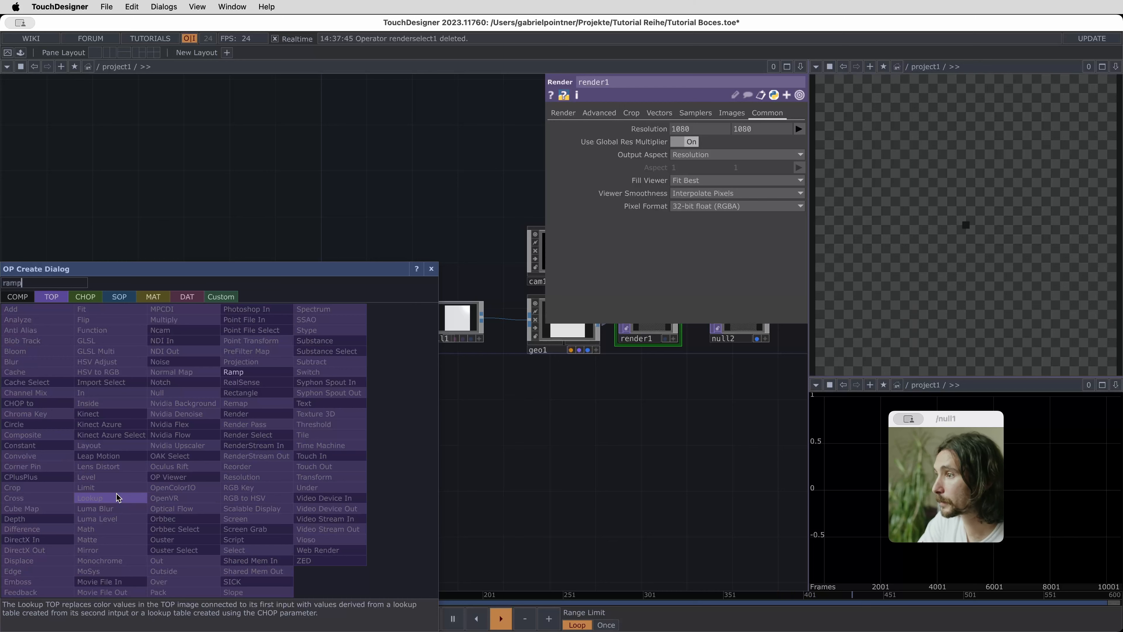
{"action": "left_click", "coordinate": [234, 371]}
{"action": "left_click", "coordinate": [185, 443]}
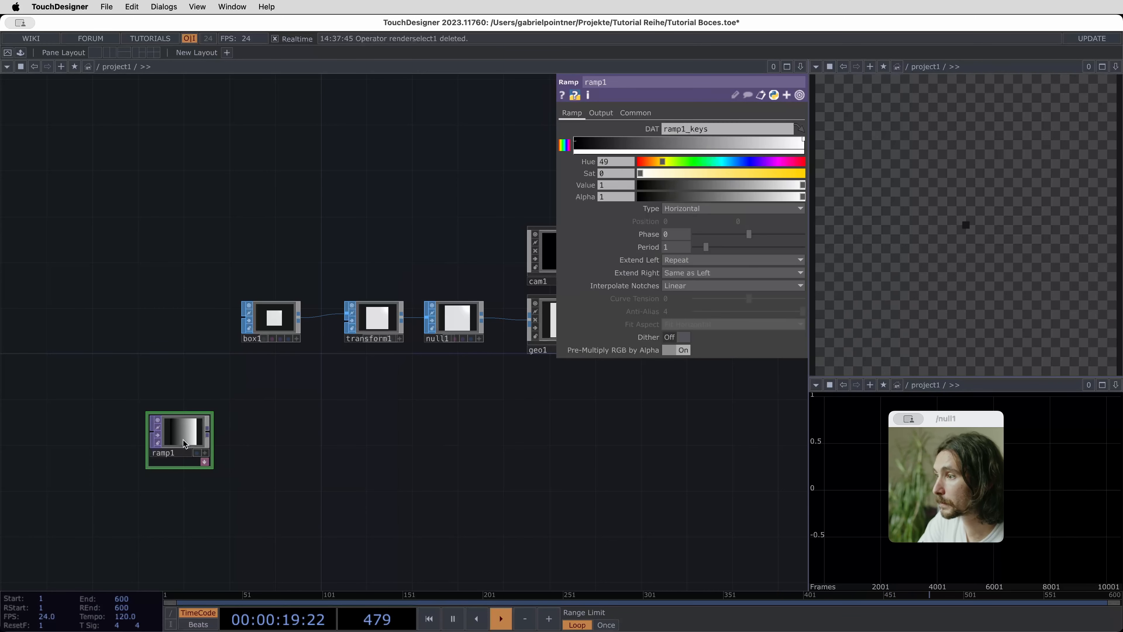
Set the pixel format of ramp1 to 32-bit float (Mono)
{"action": "left_click", "coordinate": [635, 112]}
{"action": "left_click", "coordinate": [725, 258]}
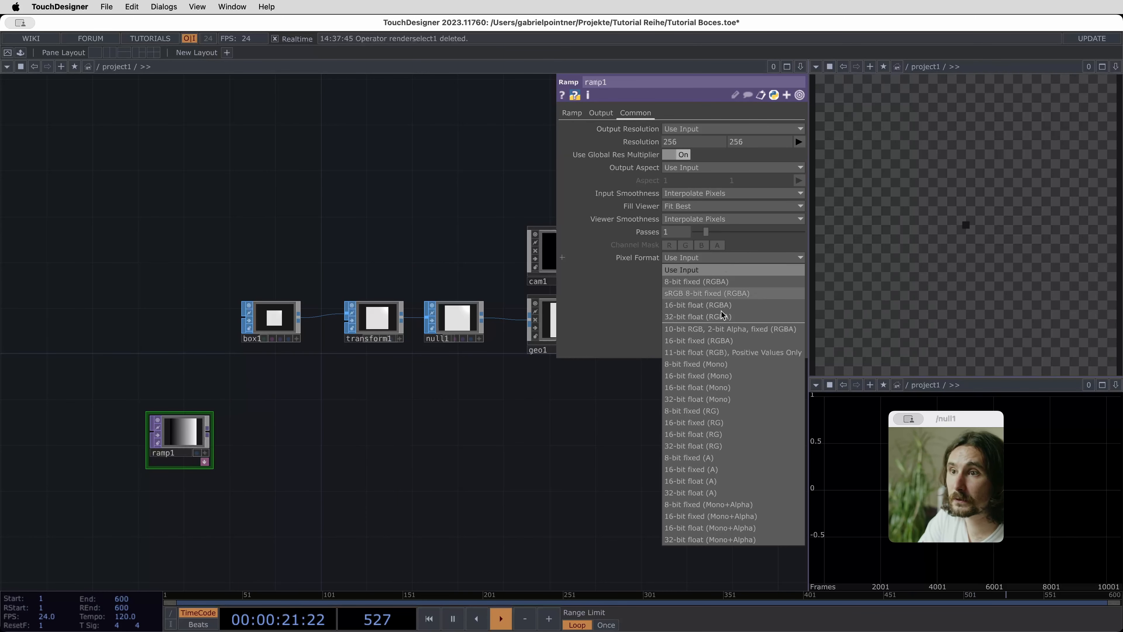
{"action": "left_click", "coordinate": [723, 316]}
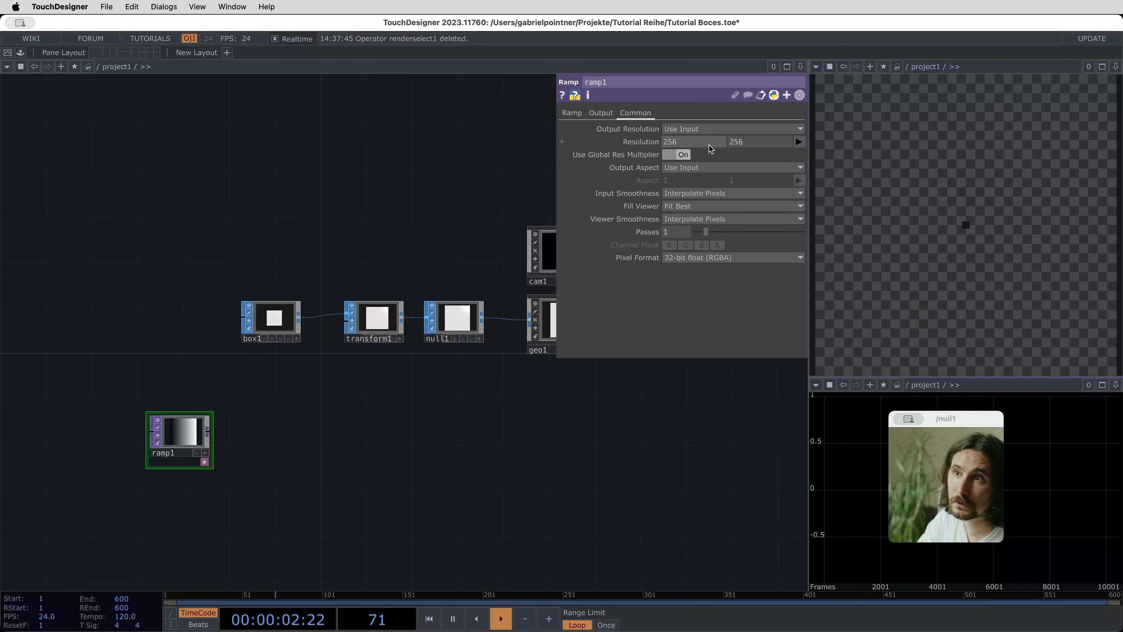
{"action": "left_click_drag", "start_coordinate": [196, 338], "coordinate": [365, 297]}
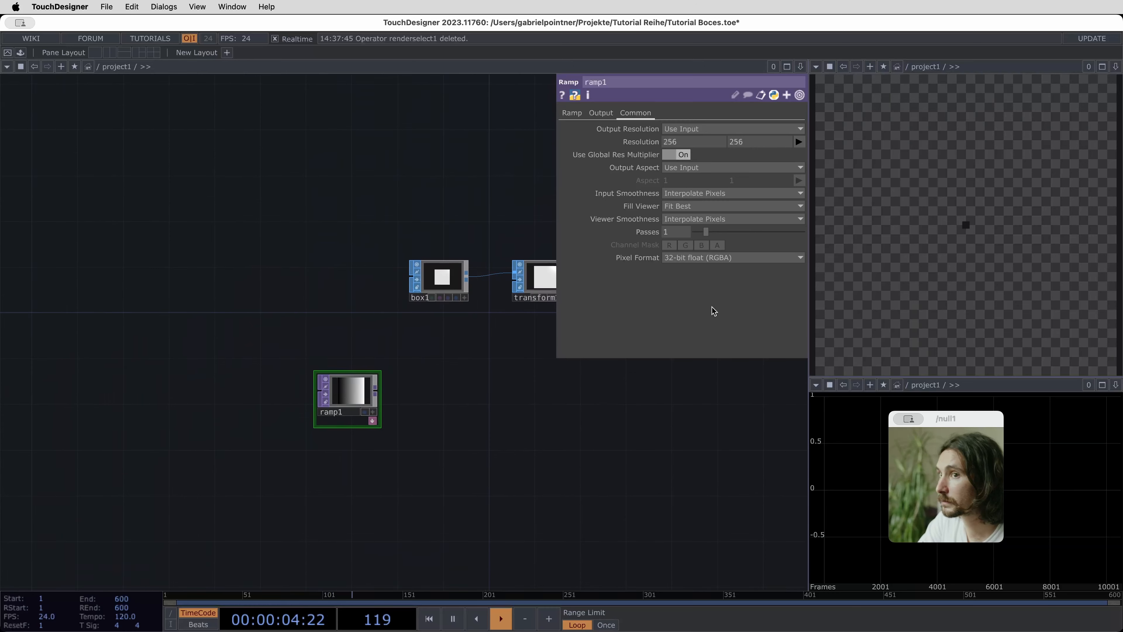
{"action": "left_click", "coordinate": [727, 255]}
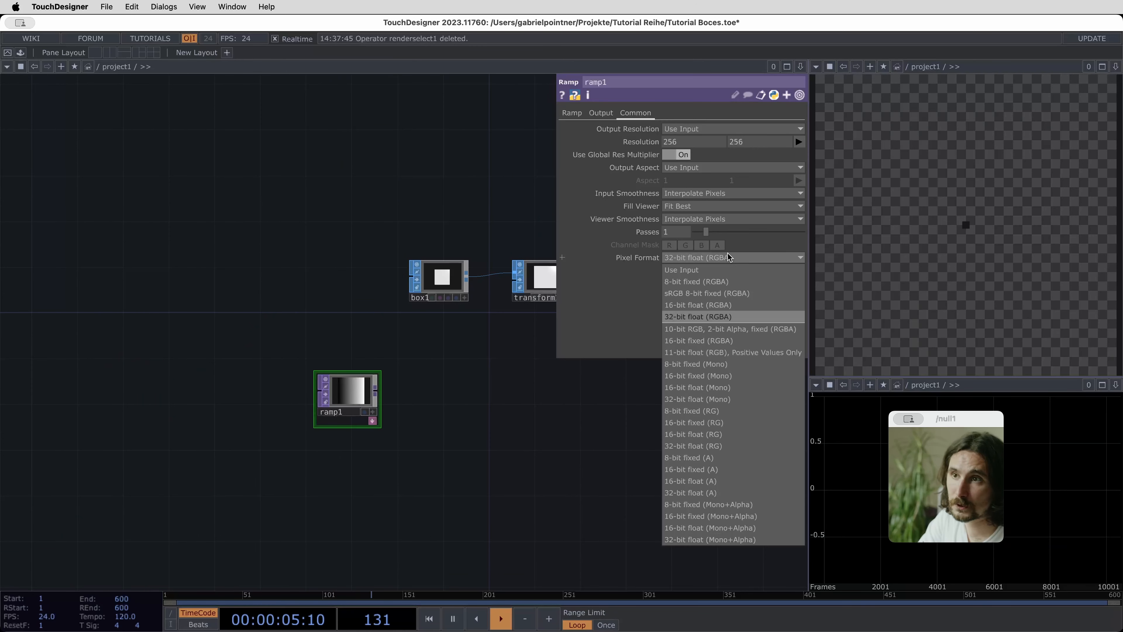
{"action": "left_click", "coordinate": [740, 394]}
Create a Constant CHOP to the left of ramp1 and set its channel value to 50
{"action": "key", "text": "Tab"}
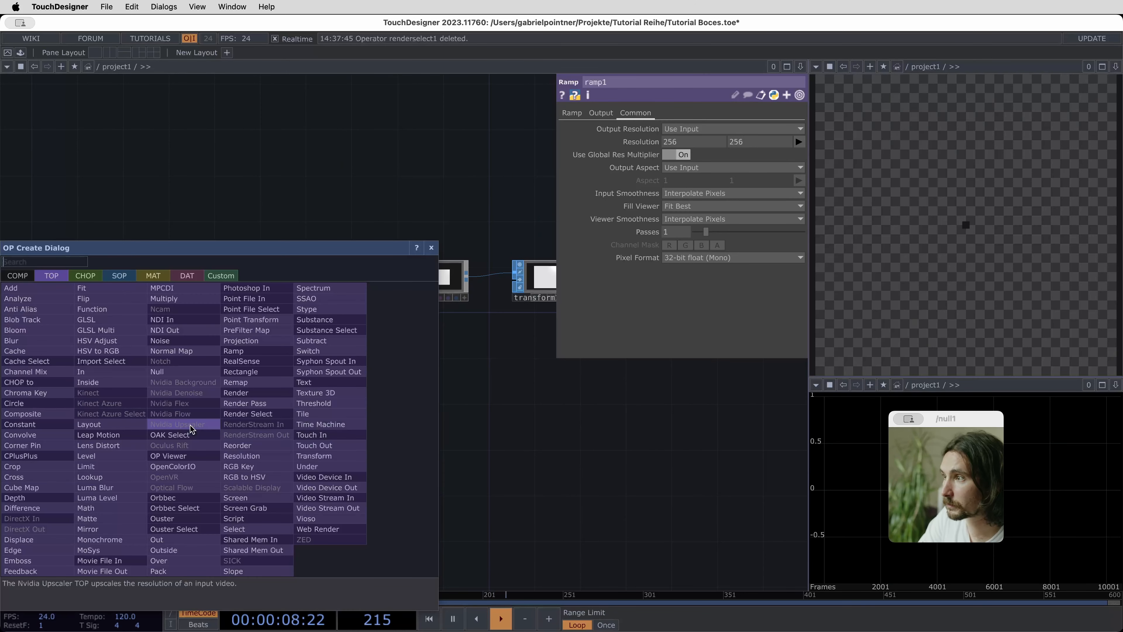
{"action": "type", "text": "c"}
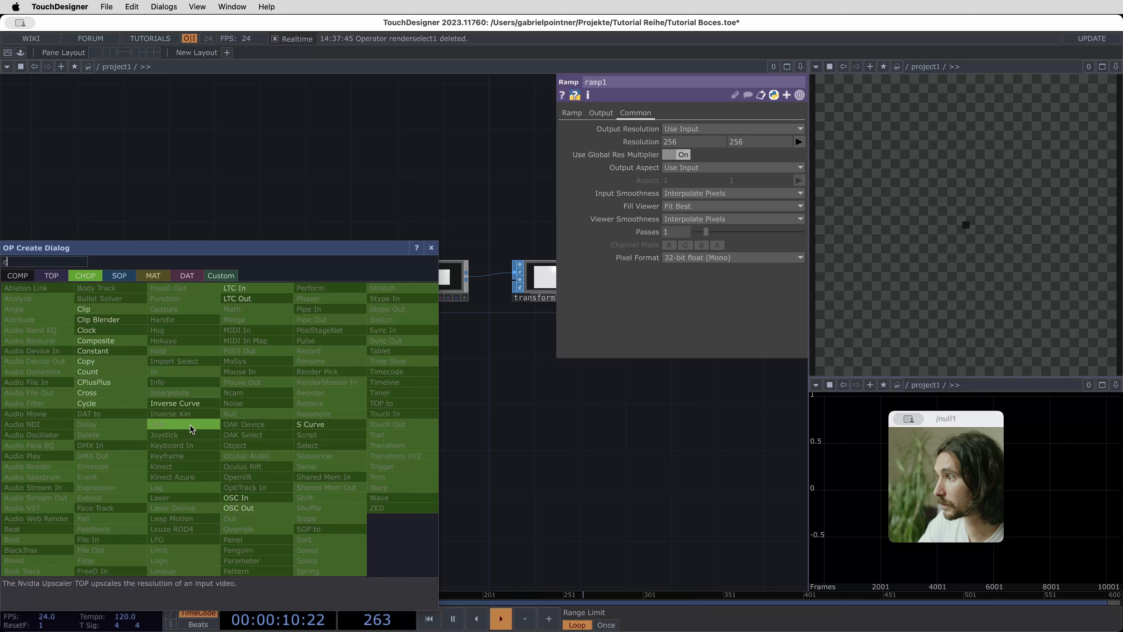
{"action": "left_click", "coordinate": [105, 352]}
{"action": "left_click", "coordinate": [190, 383]}
{"action": "scroll", "coordinate": [191, 389], "scroll_direction": "up", "scroll_amount": 2}
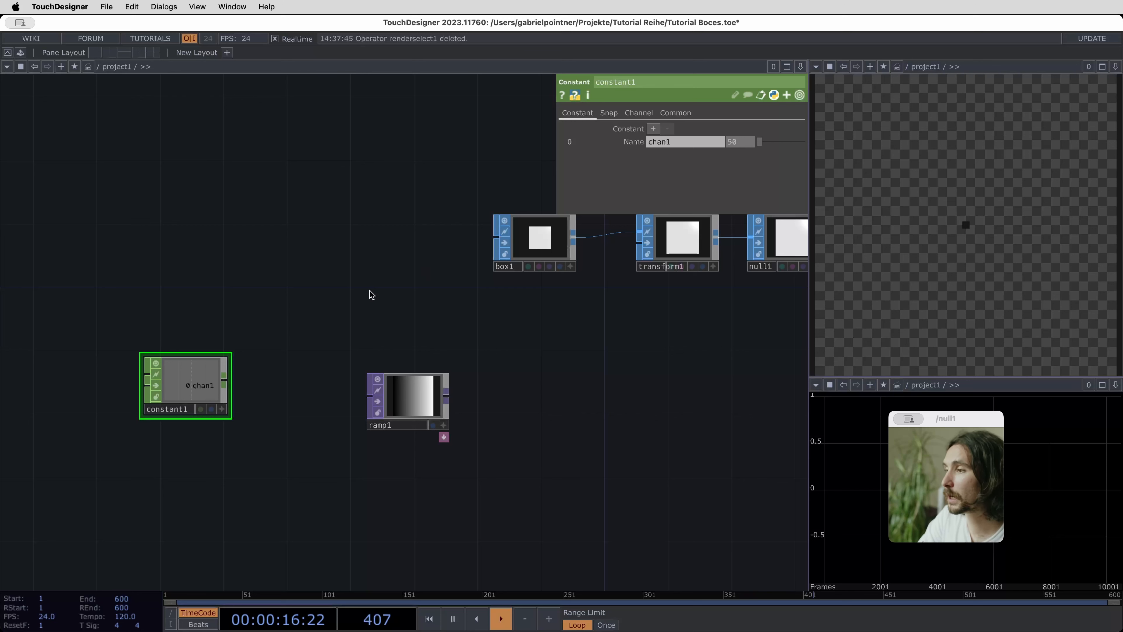
{"action": "key", "text": "Return"}
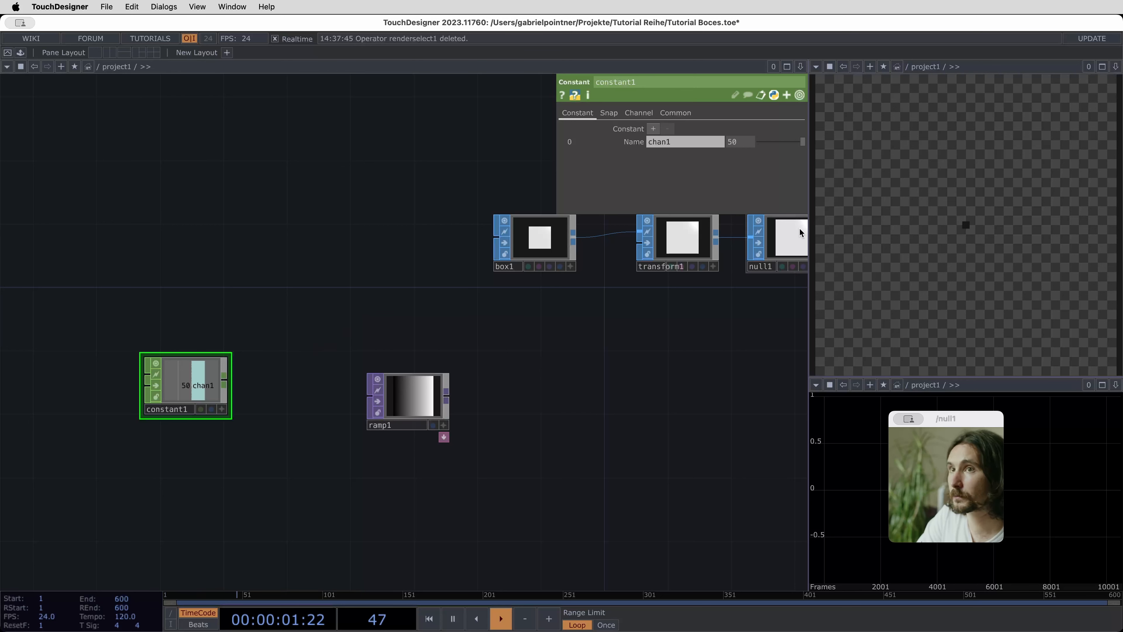
Rename the channel of constant1 to res
{"action": "left_click", "coordinate": [420, 410]}
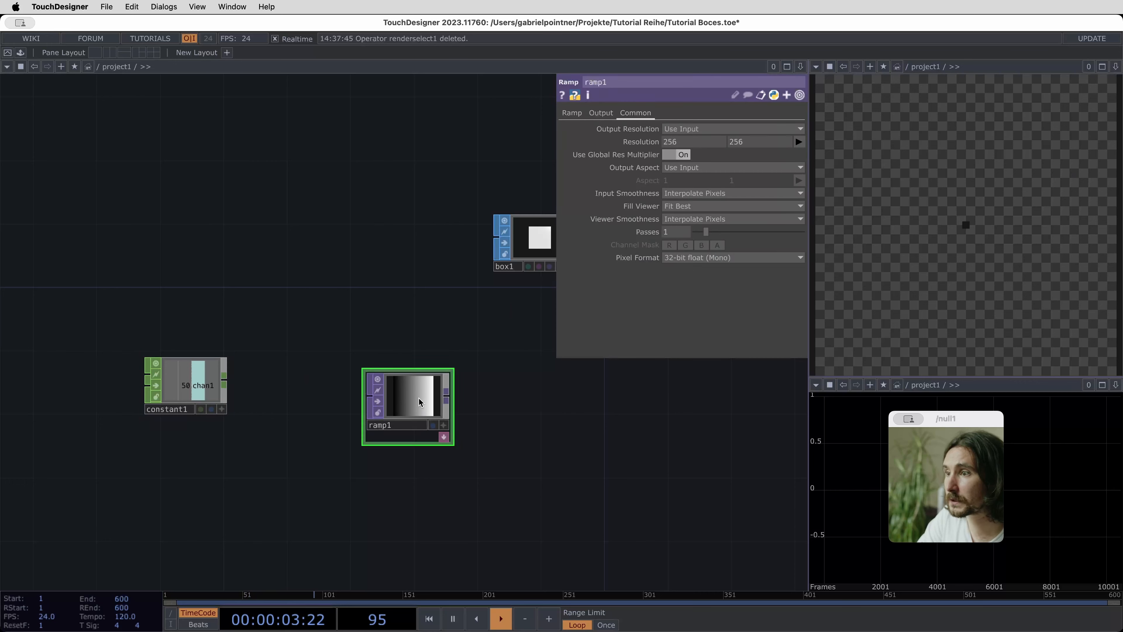
{"action": "left_click", "coordinate": [197, 389]}
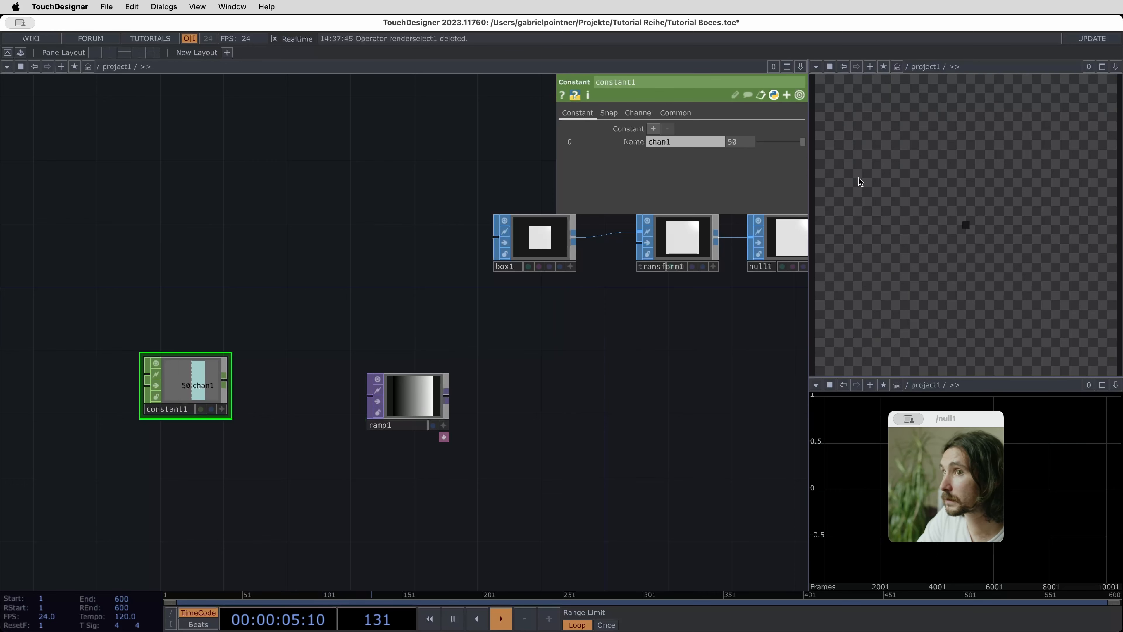
{"action": "left_click", "coordinate": [696, 141]}
{"action": "type", "text": "res"}
{"action": "key", "text": "Return"}
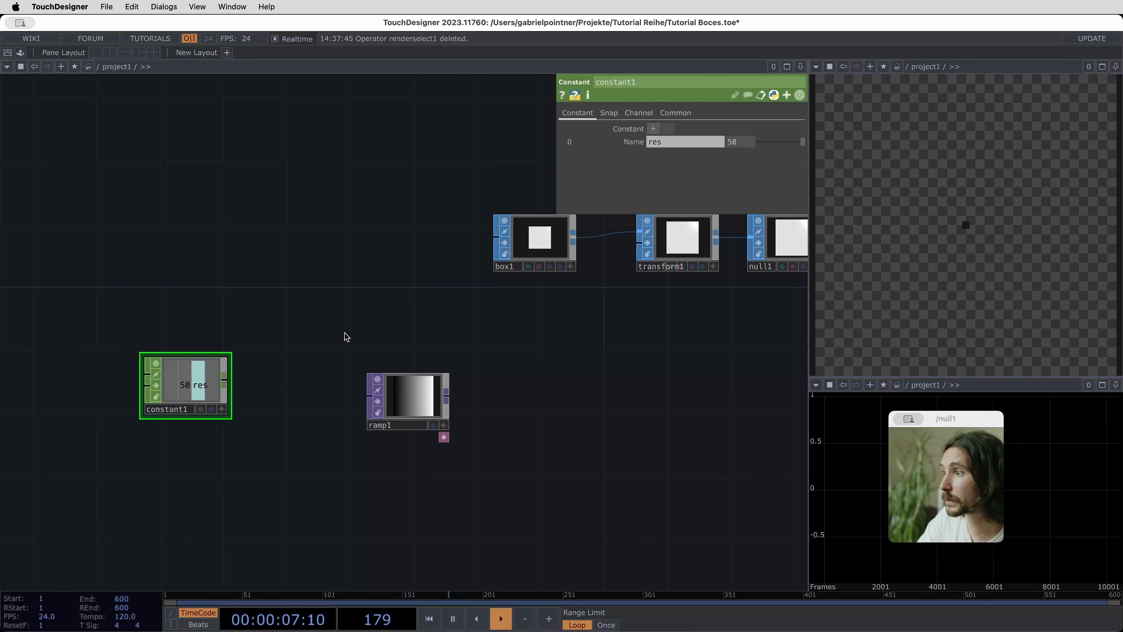
Make constant1's viewer active and export its res channel to both resolution values of ramp1
{"action": "left_click", "coordinate": [222, 409]}
{"action": "left_click", "coordinate": [439, 410]}
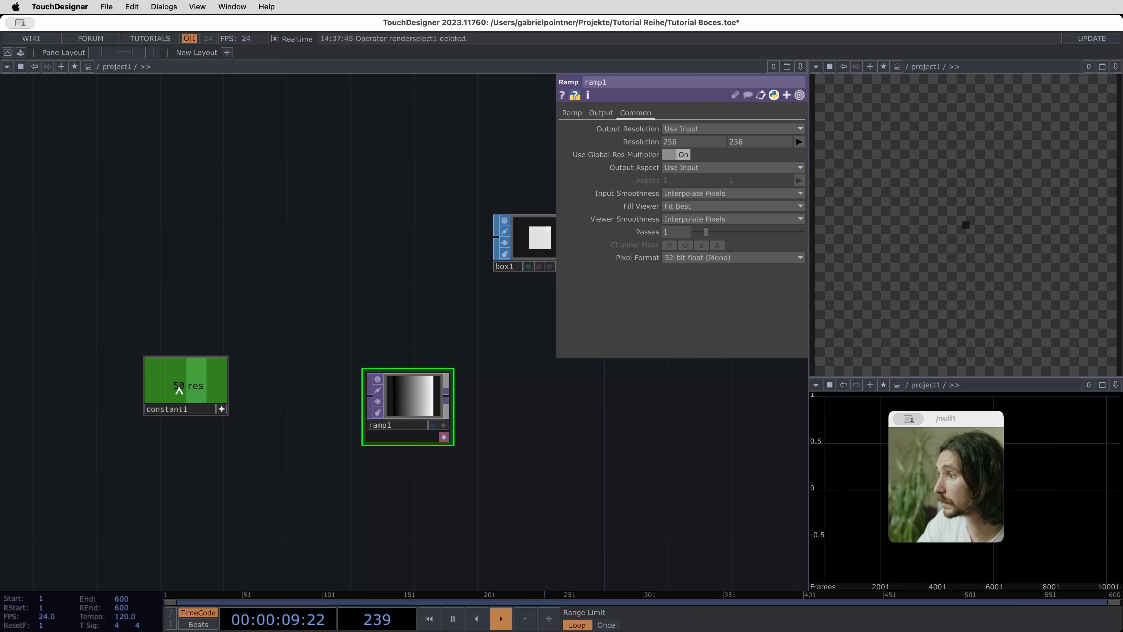
{"action": "left_click_drag", "start_coordinate": [179, 390], "coordinate": [630, 195]}
{"action": "left_click_drag", "start_coordinate": [640, 148], "coordinate": [650, 142]}
{"action": "left_click", "coordinate": [653, 144]}
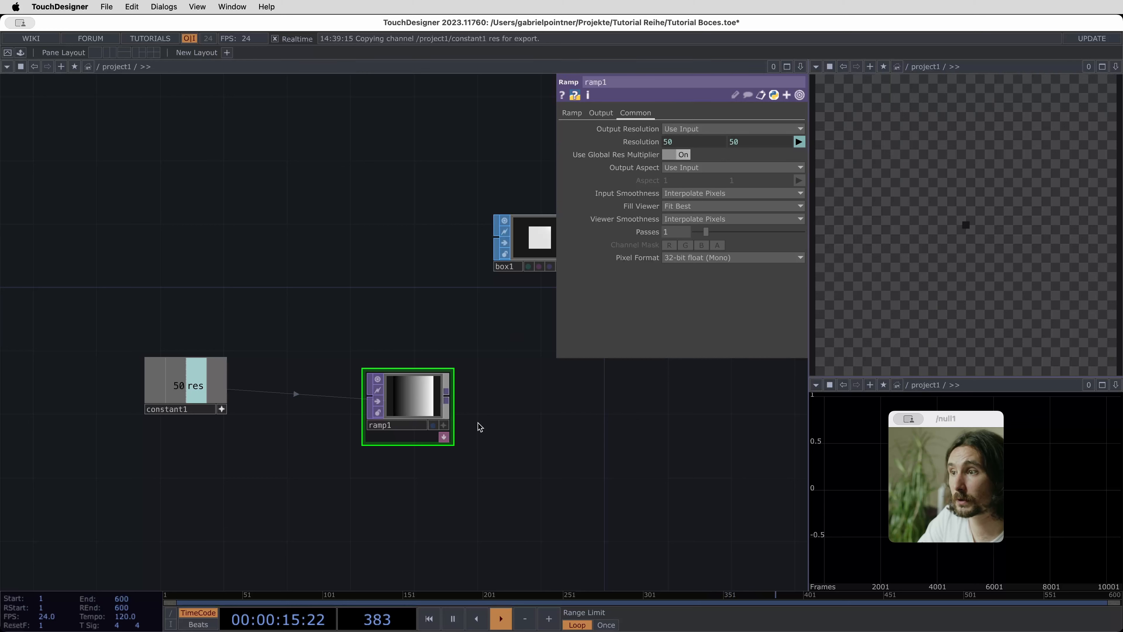
Add a Flip TOP fed by ramp1, place it directly below ramp1, and set its Flop to Bottom Left
{"action": "left_click_drag", "start_coordinate": [448, 404], "coordinate": [375, 522]}
{"action": "key", "text": "Tab"}
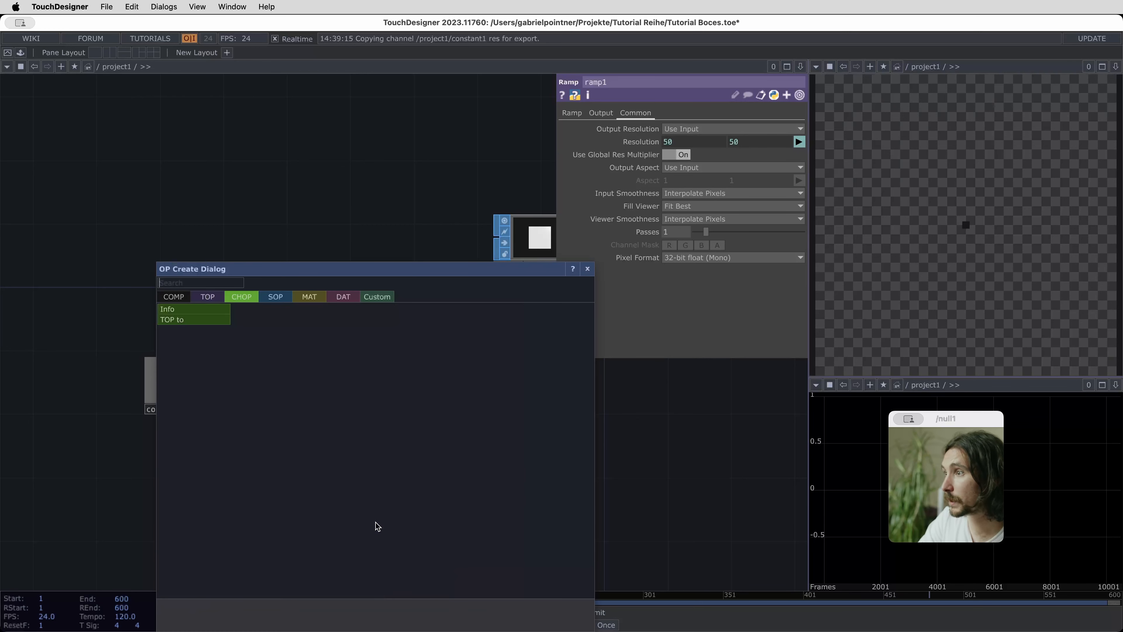
{"action": "key", "text": "Tab"}
{"action": "key", "text": "Tab"}
{"action": "key", "text": "Tab"}
{"action": "key", "text": "Tab"}
{"action": "key", "text": "Tab"}
{"action": "key", "text": "Tab"}
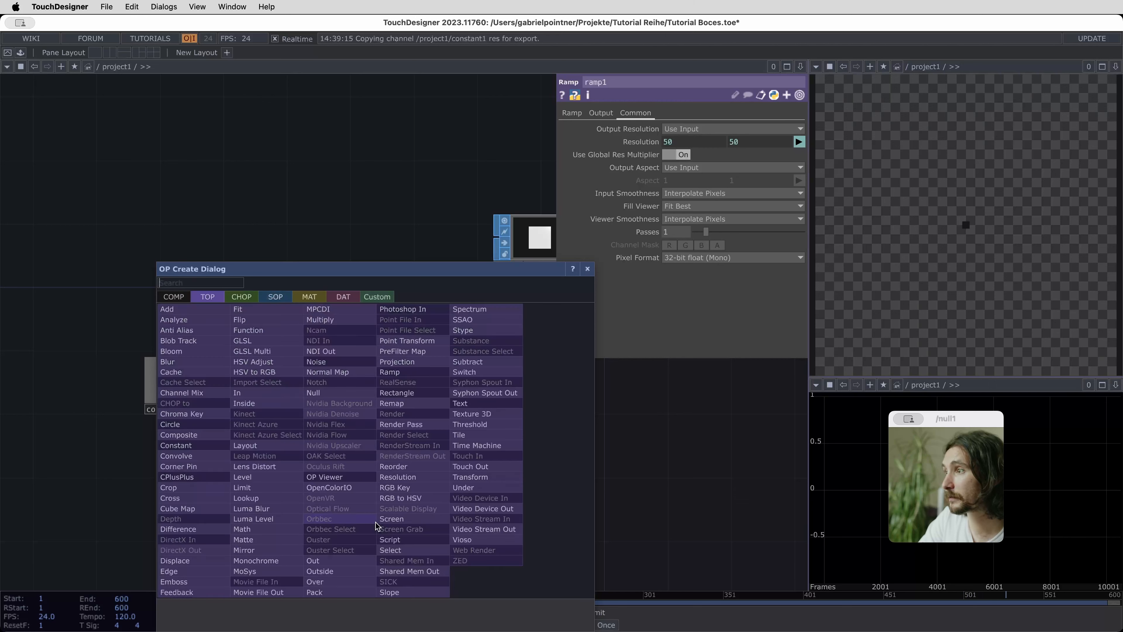
{"action": "type", "text": "flip"}
{"action": "key", "text": "Return"}
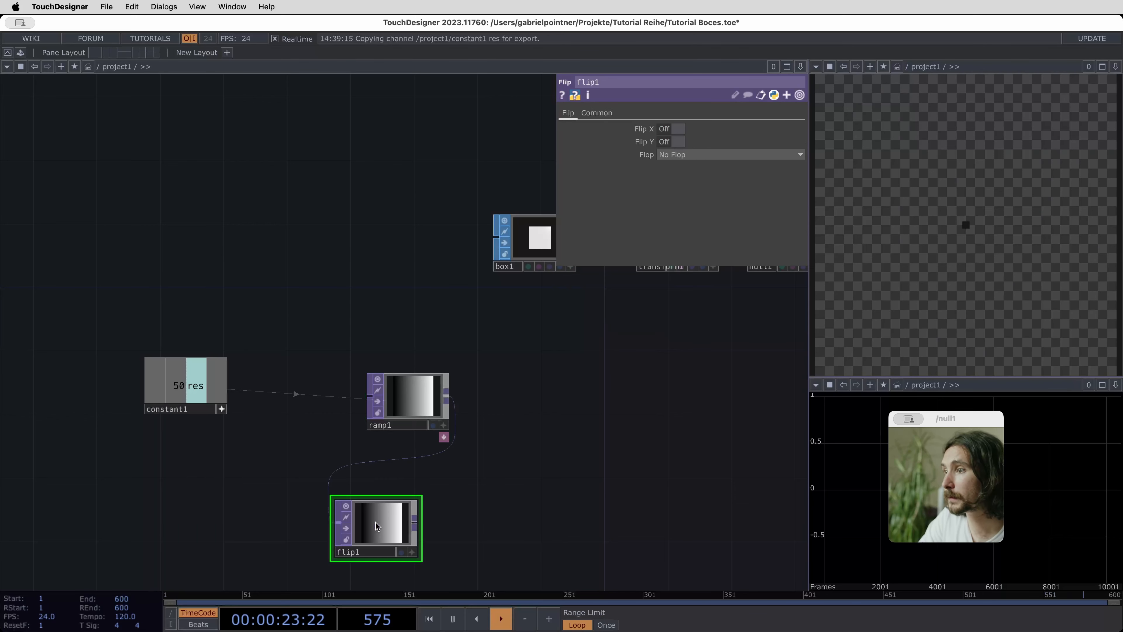
{"action": "left_click", "coordinate": [406, 481]}
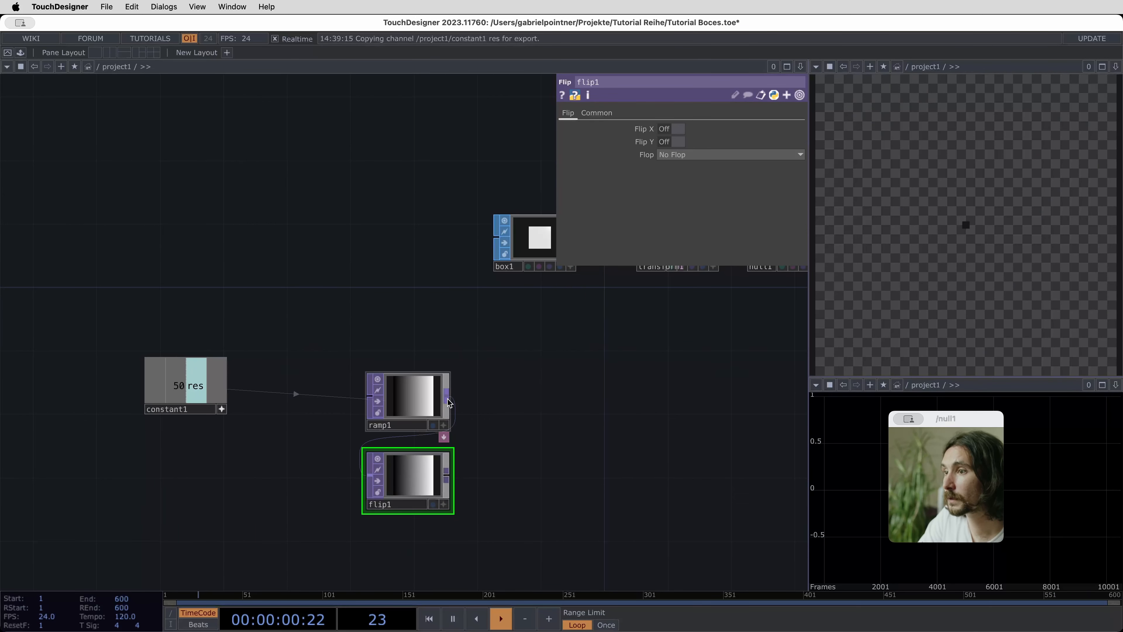
{"action": "left_click", "coordinate": [742, 154]}
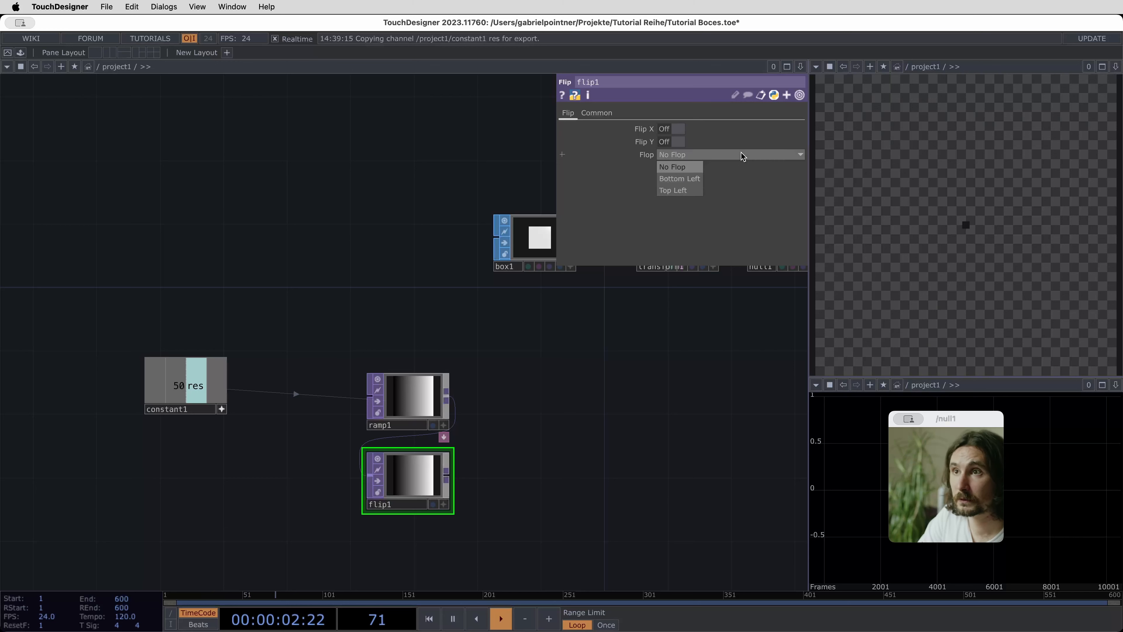
{"action": "left_click", "coordinate": [690, 179]}
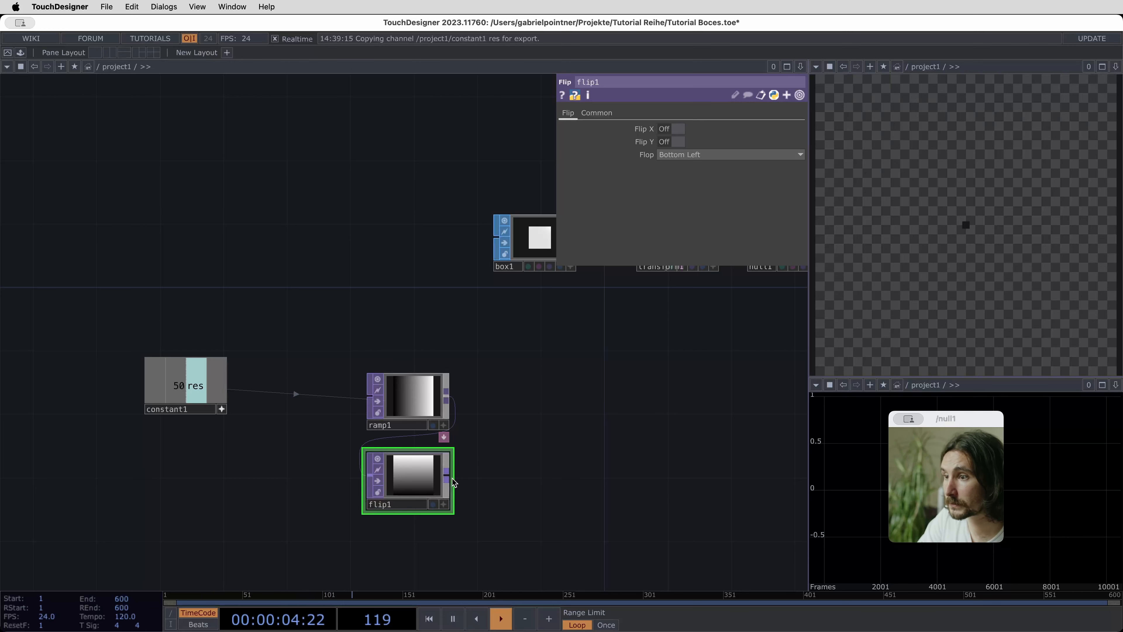
Add a Reorder TOP to the right of ramp1, wiring ramp1 into its first input and flip1 into its second
{"action": "left_click_drag", "start_coordinate": [453, 482], "coordinate": [534, 414]}
{"action": "type", "text": "re"}
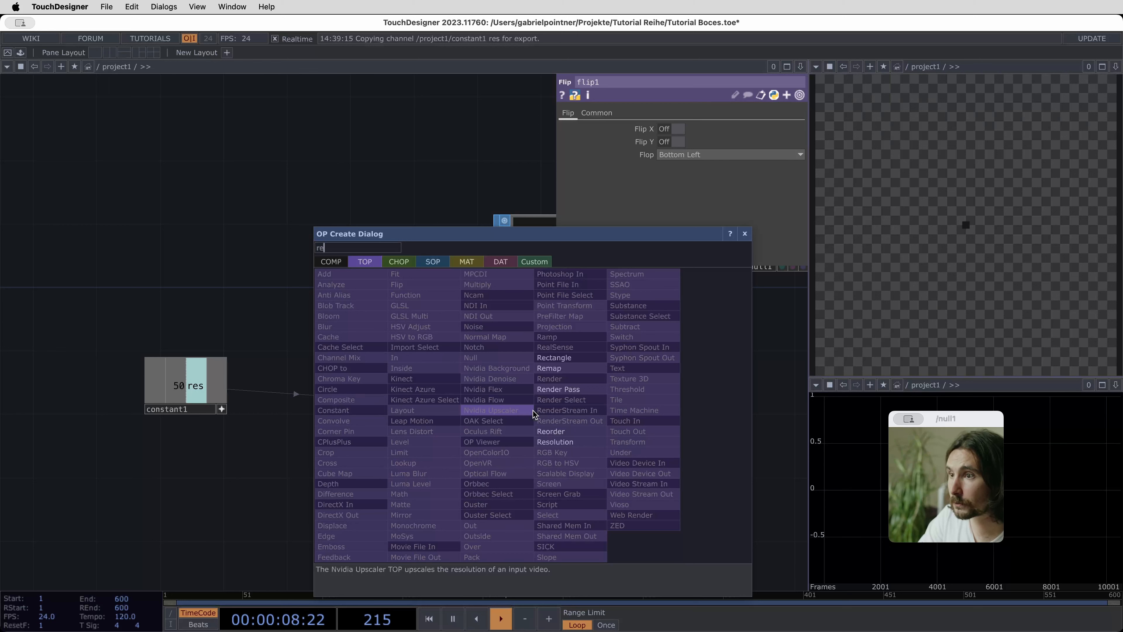
{"action": "left_click", "coordinate": [555, 432]}
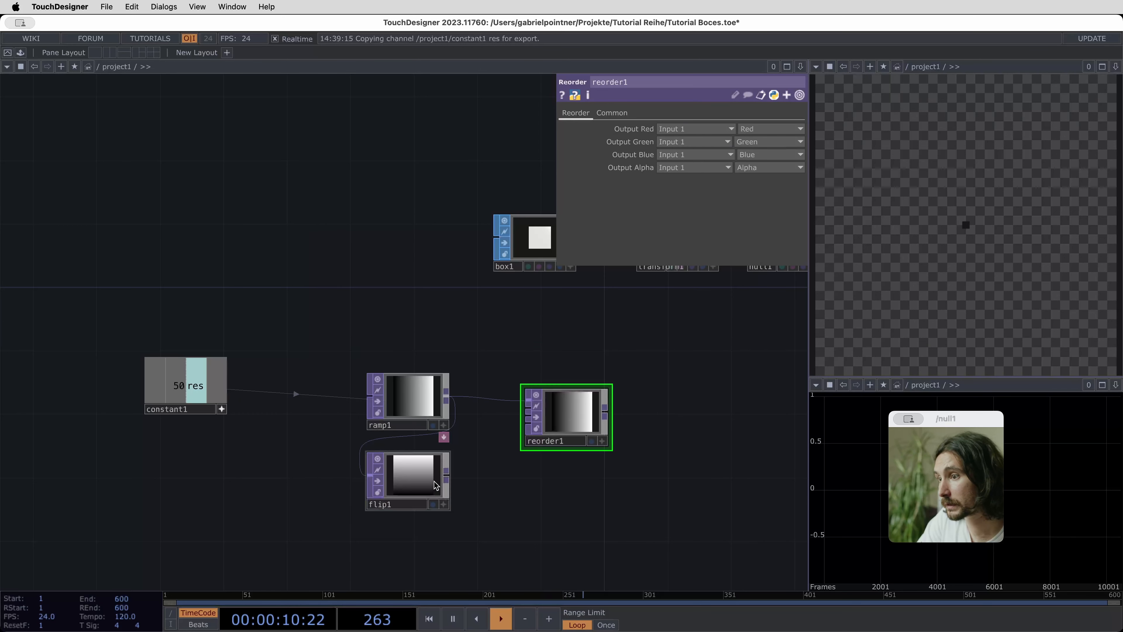
{"action": "left_click", "coordinate": [446, 472]}
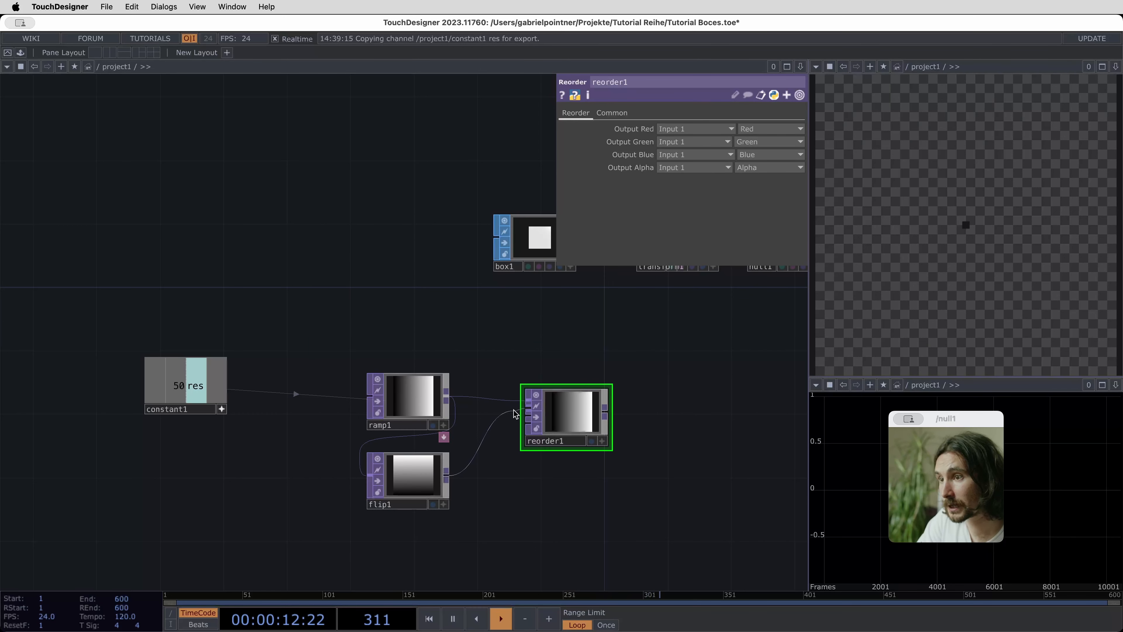
{"action": "left_click", "coordinate": [581, 421]}
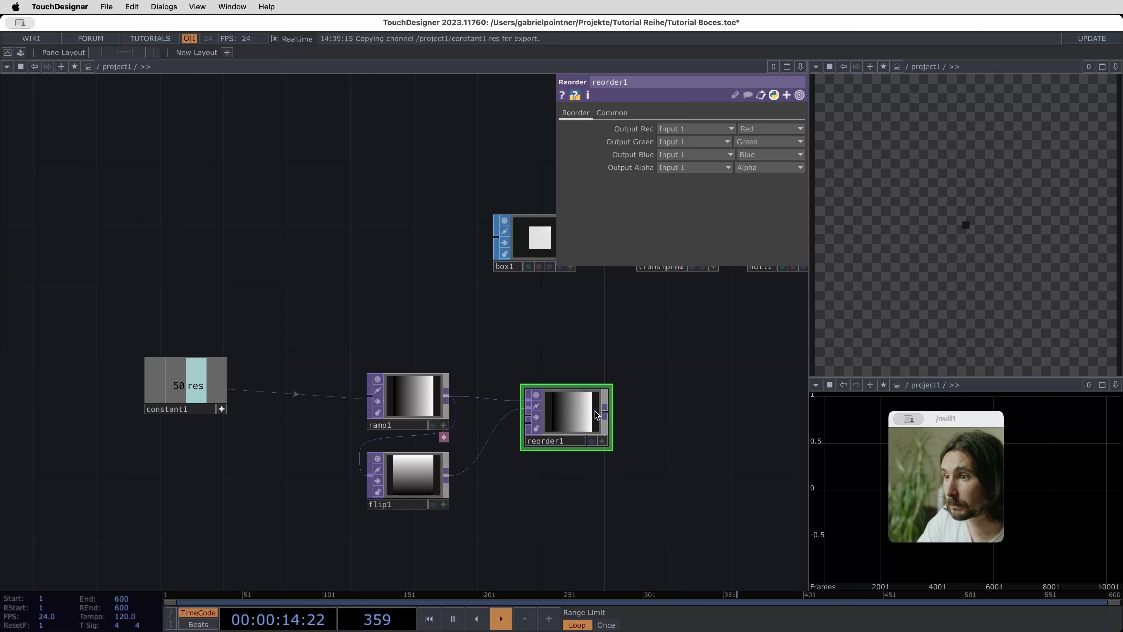
In reorder1, take Output Green from Input 2 and set the pixel format to 32-bit float (RG)
{"action": "left_click", "coordinate": [683, 154]}
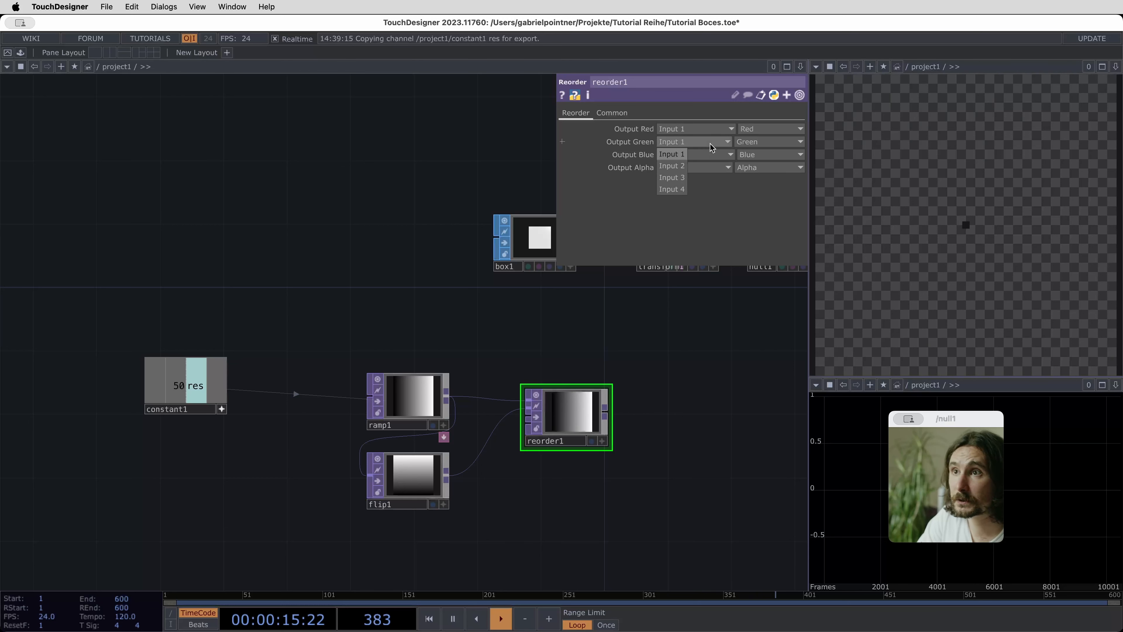
{"action": "left_click", "coordinate": [683, 167]}
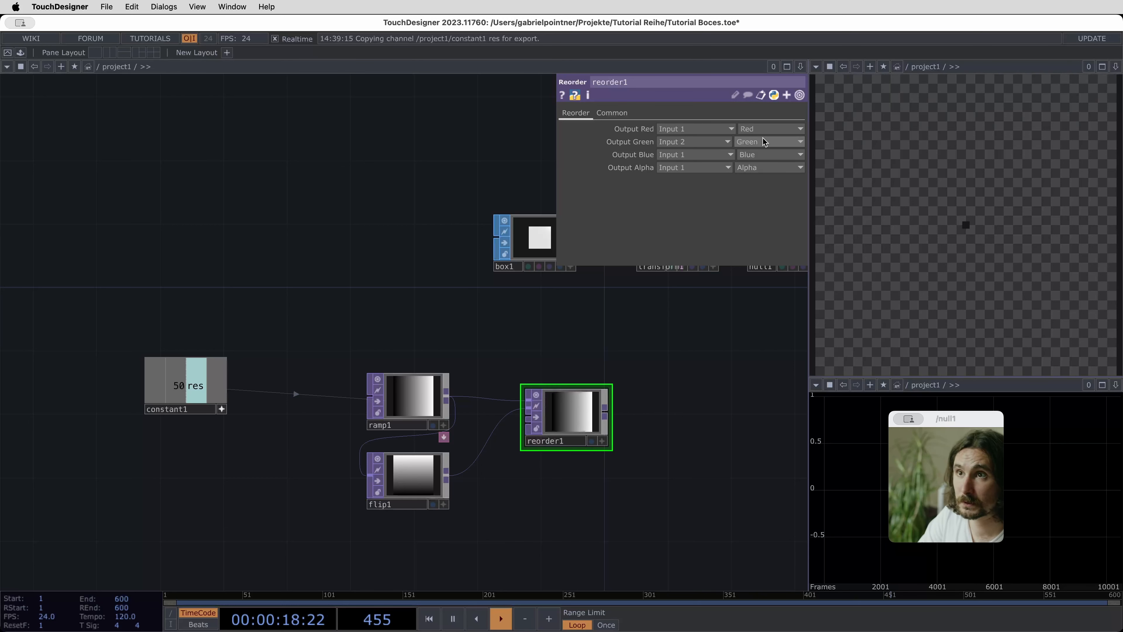
{"action": "left_click", "coordinate": [620, 112]}
{"action": "left_click", "coordinate": [671, 258]}
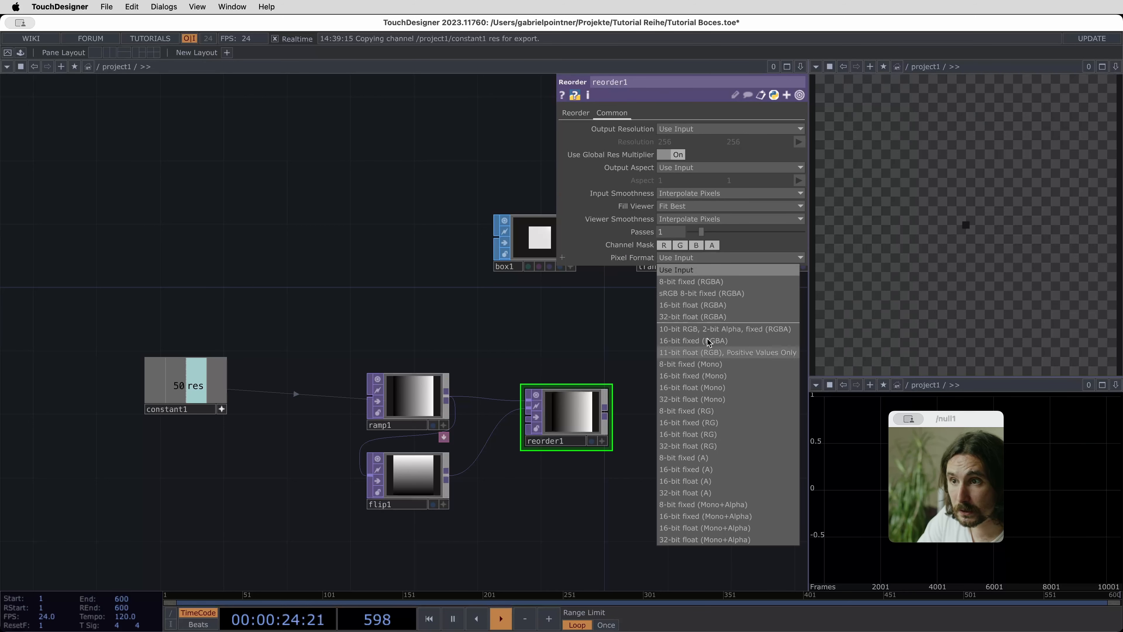
{"action": "left_click", "coordinate": [712, 446]}
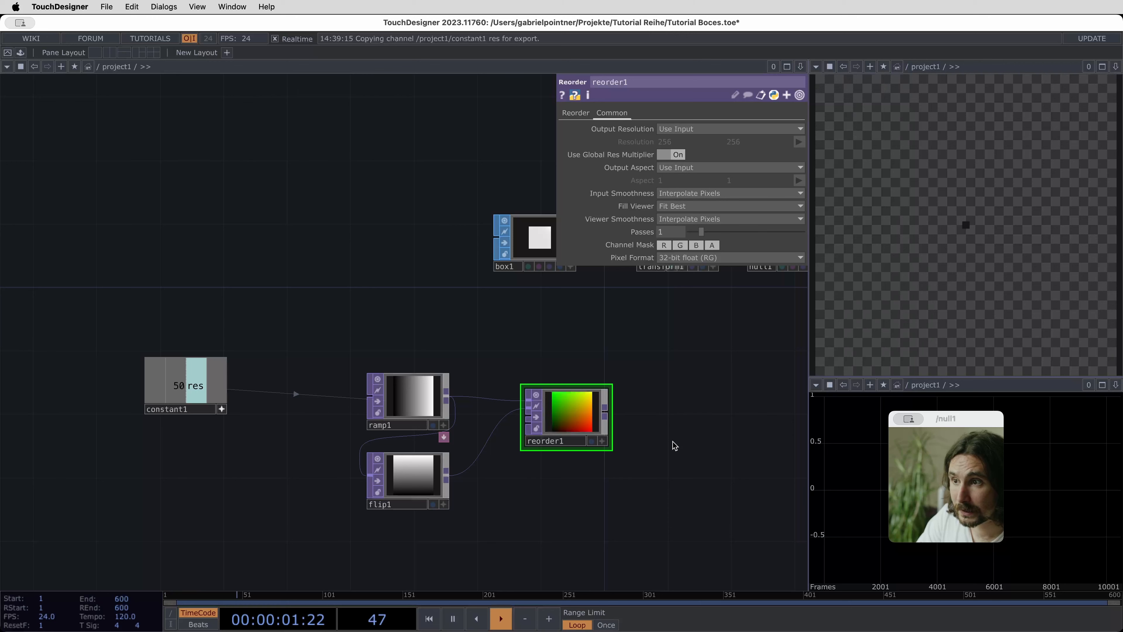
Add a Null TOP after reorder1 and rename it pos
{"action": "left_click_drag", "start_coordinate": [673, 420], "coordinate": [588, 412]}
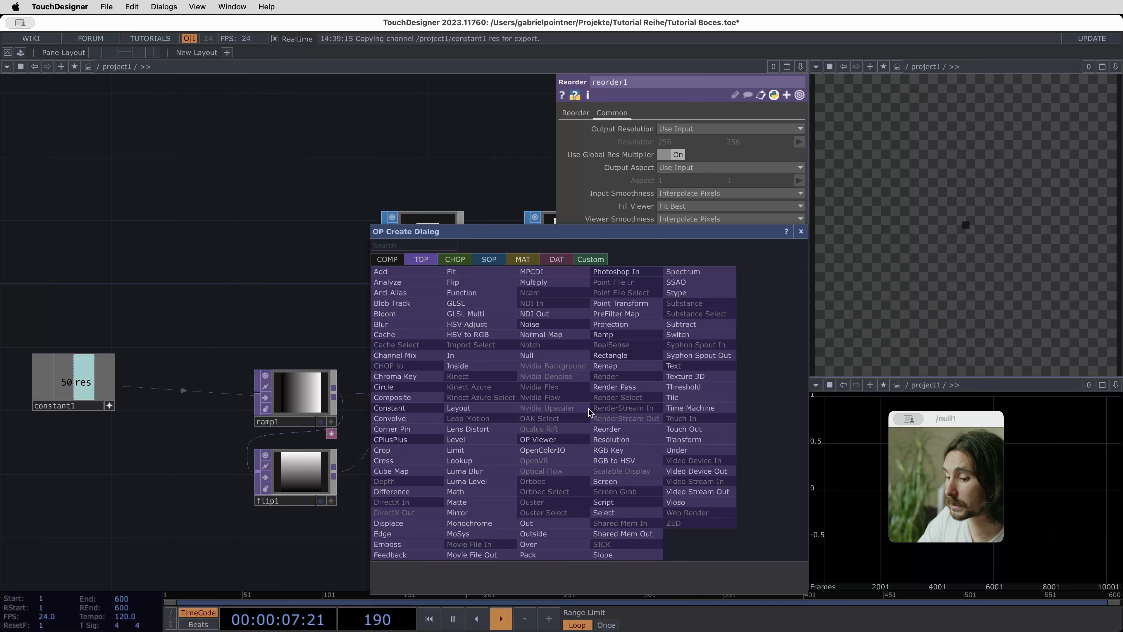
{"action": "type", "text": "null"}
{"action": "key", "text": "Return"}
{"action": "left_click", "coordinate": [588, 409]}
{"action": "left_click", "coordinate": [584, 435]}
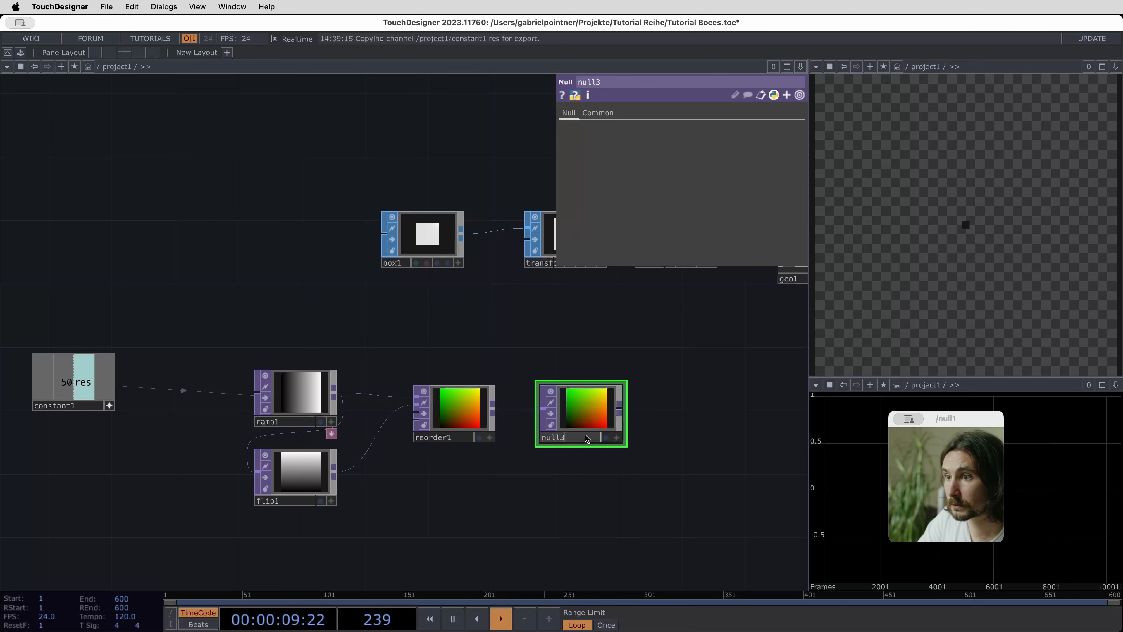
{"action": "type", "text": "pos"}
{"action": "key", "text": "Return"}
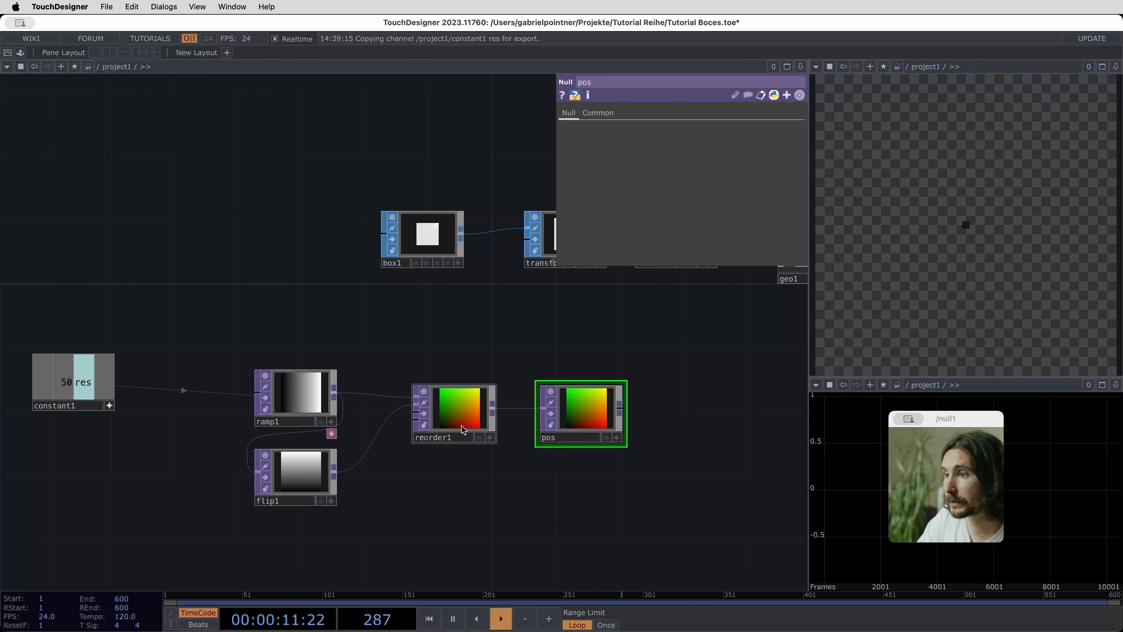
Switch reorder1's viewer to show its texture as points
{"action": "scroll", "coordinate": [461, 426], "scroll_direction": "up", "scroll_amount": 5}
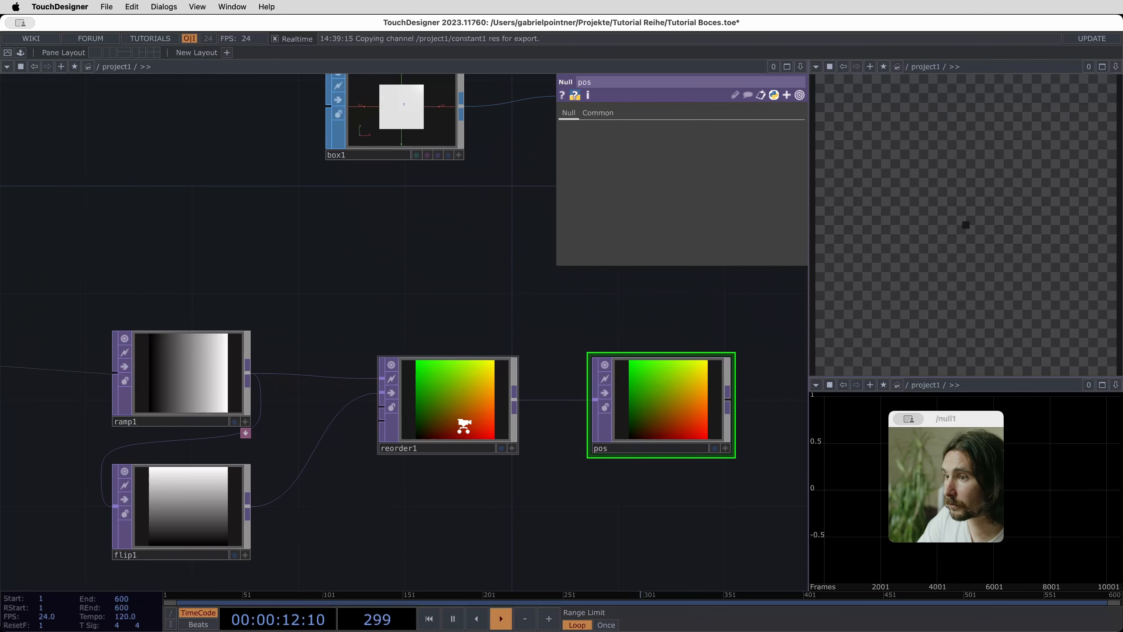
{"action": "right_click", "coordinate": [464, 400]}
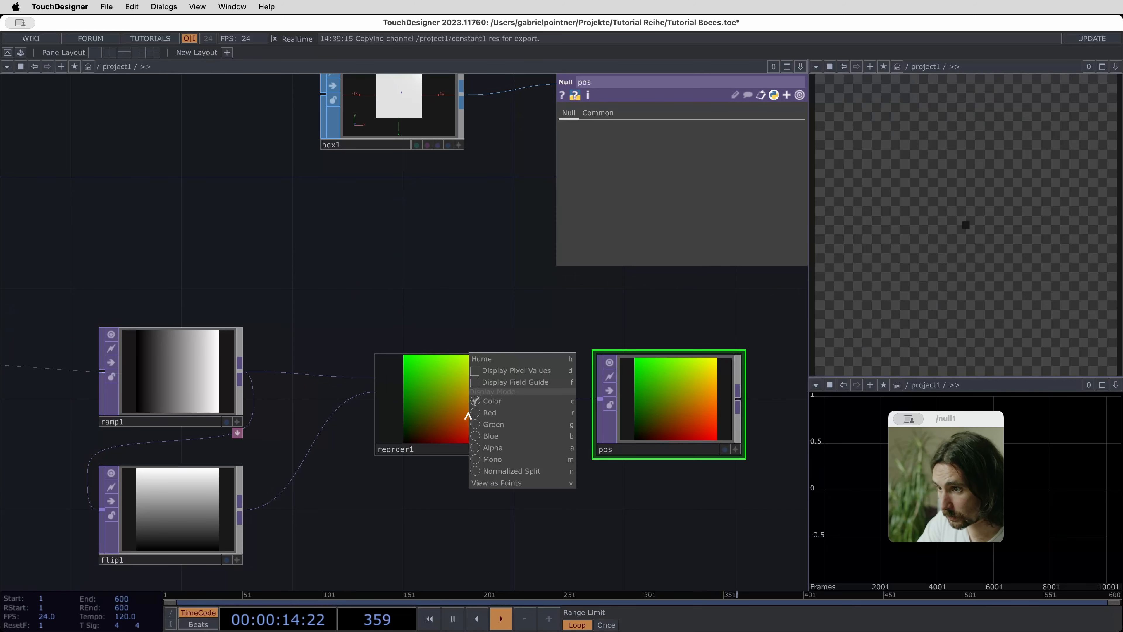
{"action": "left_click", "coordinate": [529, 485]}
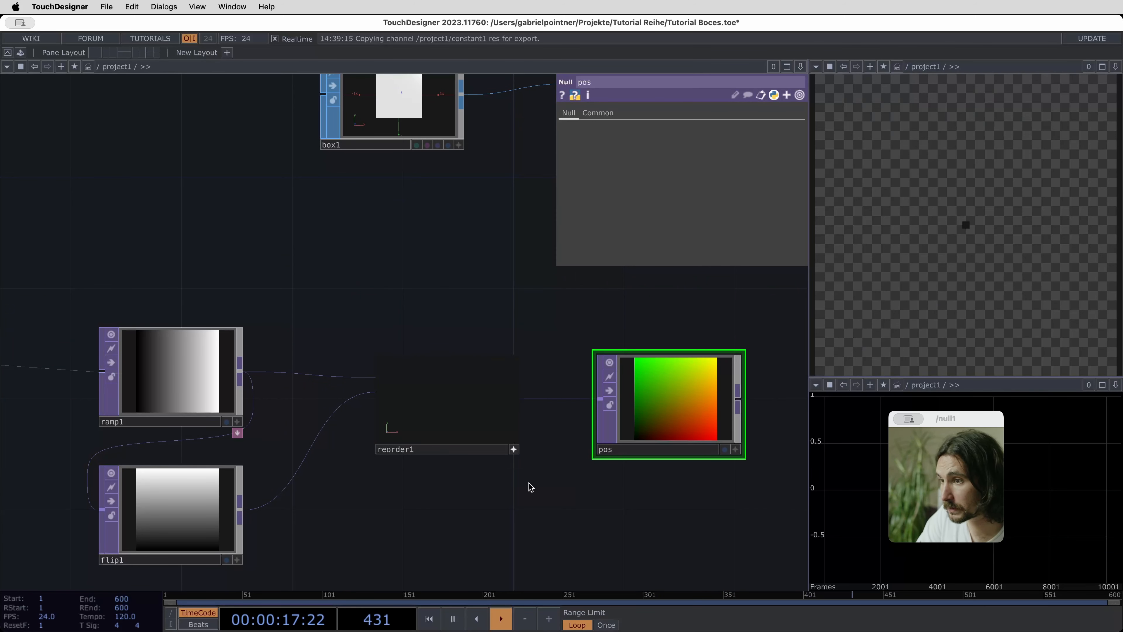
{"action": "scroll", "coordinate": [579, 439], "scroll_direction": "up", "scroll_amount": 1}
{"action": "scroll", "coordinate": [579, 439], "scroll_direction": "up", "scroll_amount": 1}
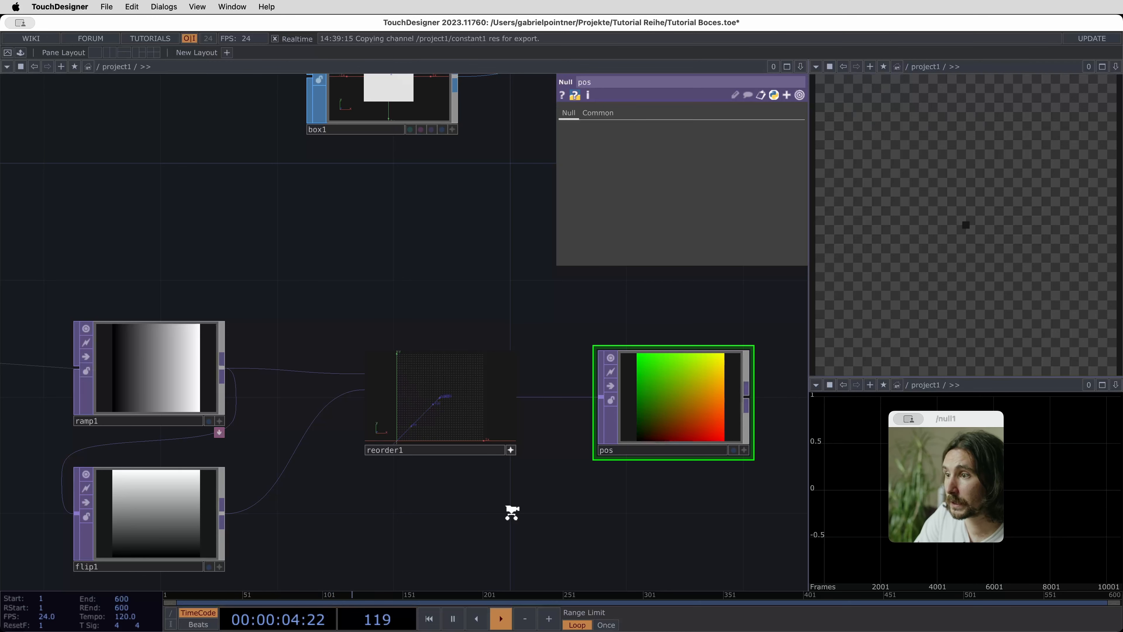
Turn on instancing for geo1
{"action": "scroll", "coordinate": [512, 513], "scroll_direction": "down", "scroll_amount": 5}
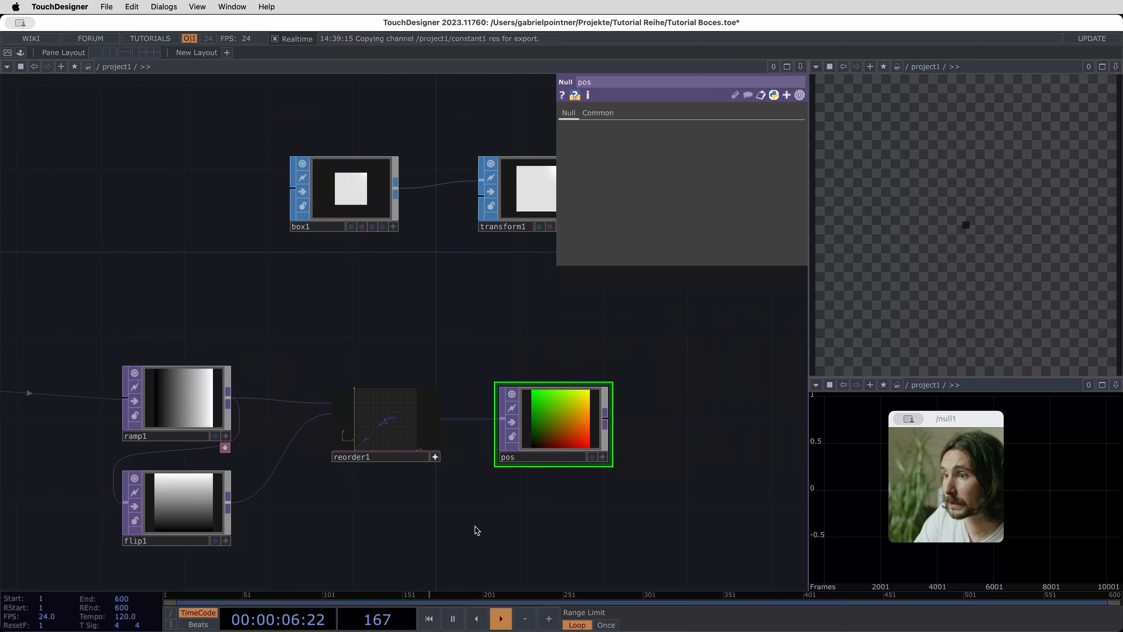
{"action": "scroll", "coordinate": [455, 521], "scroll_direction": "right", "scroll_amount": 5}
{"action": "scroll", "coordinate": [447, 517], "scroll_direction": "down", "scroll_amount": 2}
{"action": "scroll", "coordinate": [426, 501], "scroll_direction": "right", "scroll_amount": 8}
{"action": "scroll", "coordinate": [427, 502], "scroll_direction": "down", "scroll_amount": 3}
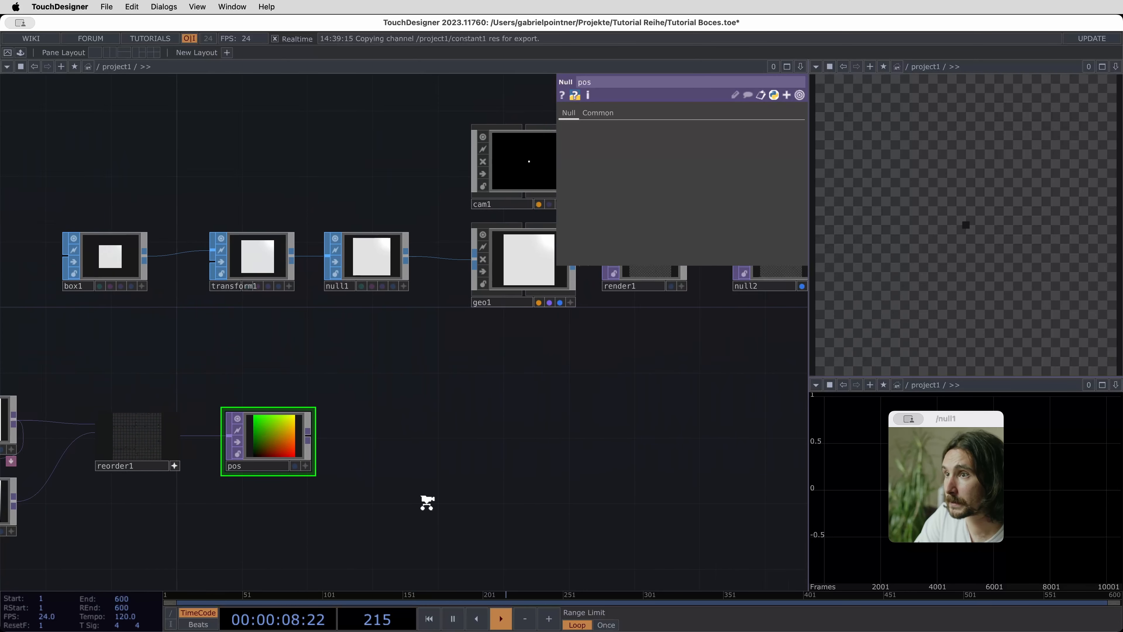
{"action": "scroll", "coordinate": [427, 503], "scroll_direction": "down", "scroll_amount": 2}
{"action": "left_click", "coordinate": [594, 331]}
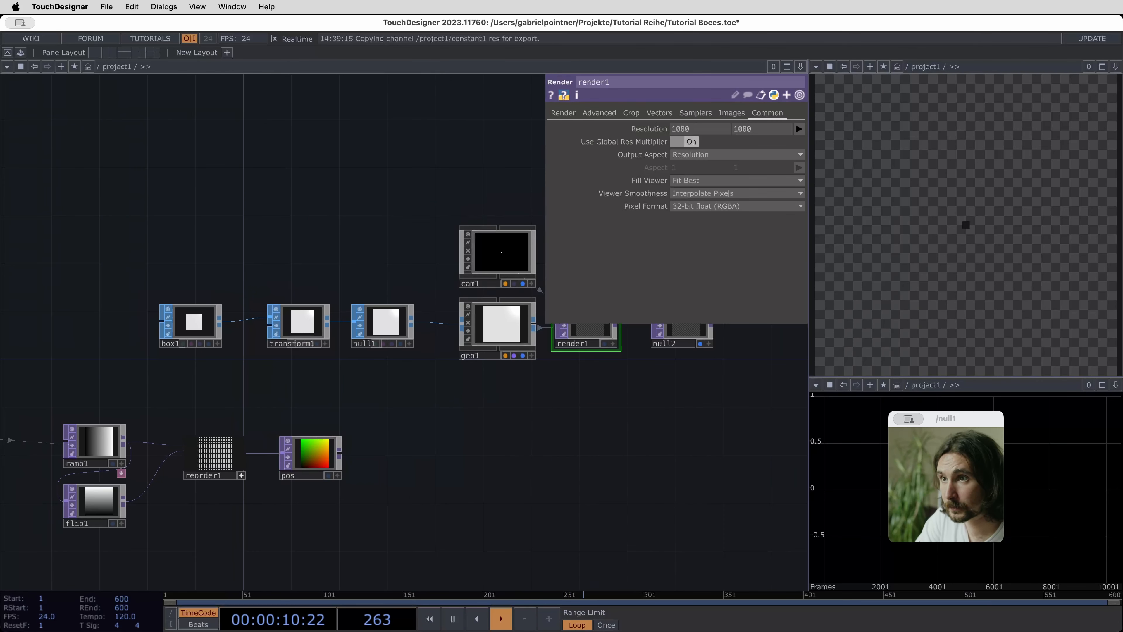
{"action": "scroll", "coordinate": [494, 476], "scroll_direction": "right", "scroll_amount": 6}
{"action": "left_click", "coordinate": [382, 330]}
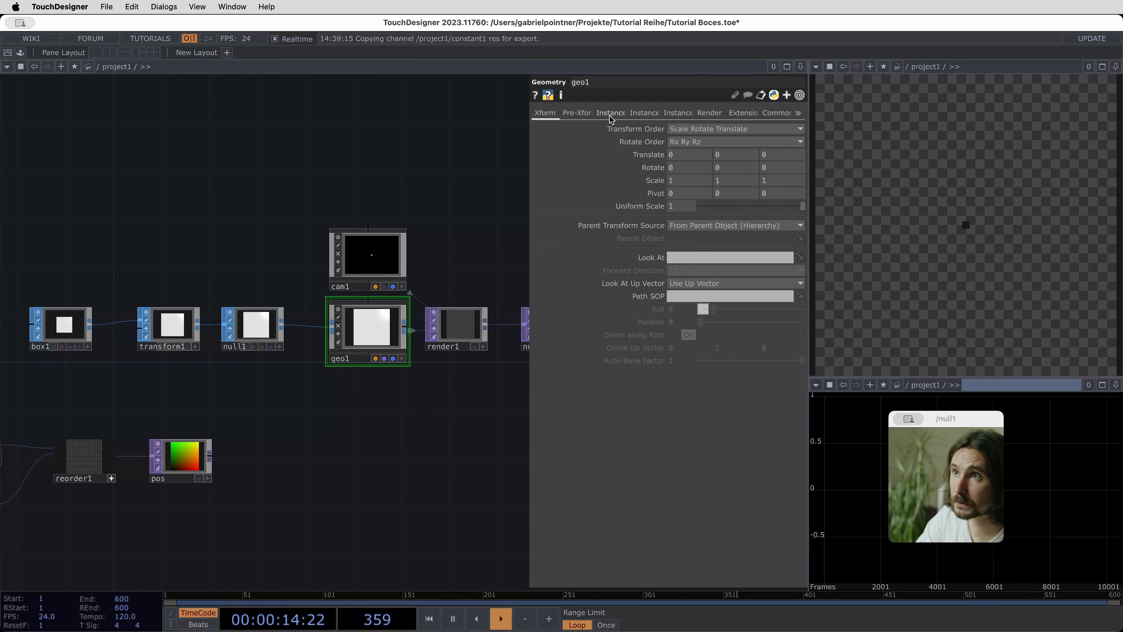
{"action": "left_click", "coordinate": [637, 116]}
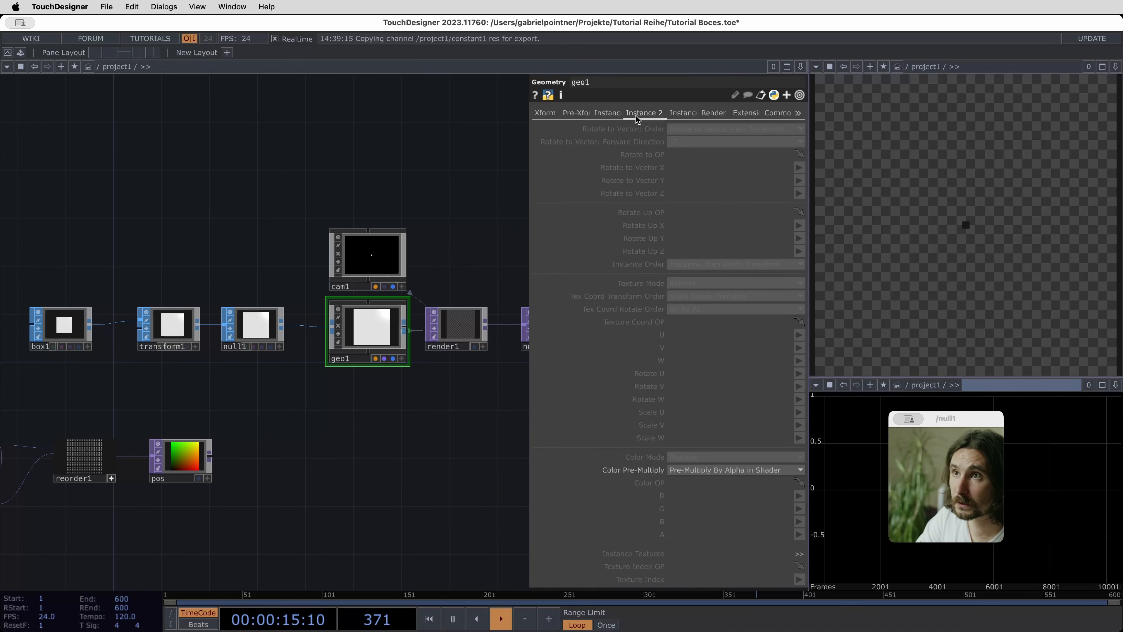
{"action": "left_click", "coordinate": [605, 115]}
{"action": "left_click", "coordinate": [681, 133]}
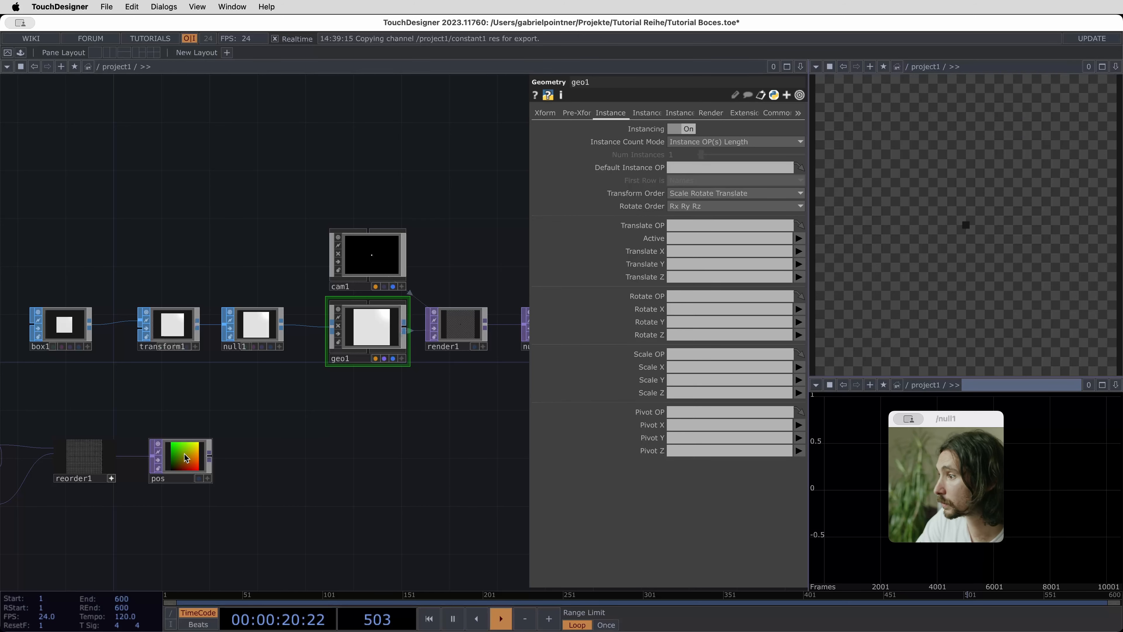
Assign pos as geo1's instance Translate OP, with r for Translate X and g for Translate Y
{"action": "left_click_drag", "start_coordinate": [185, 458], "coordinate": [698, 223]}
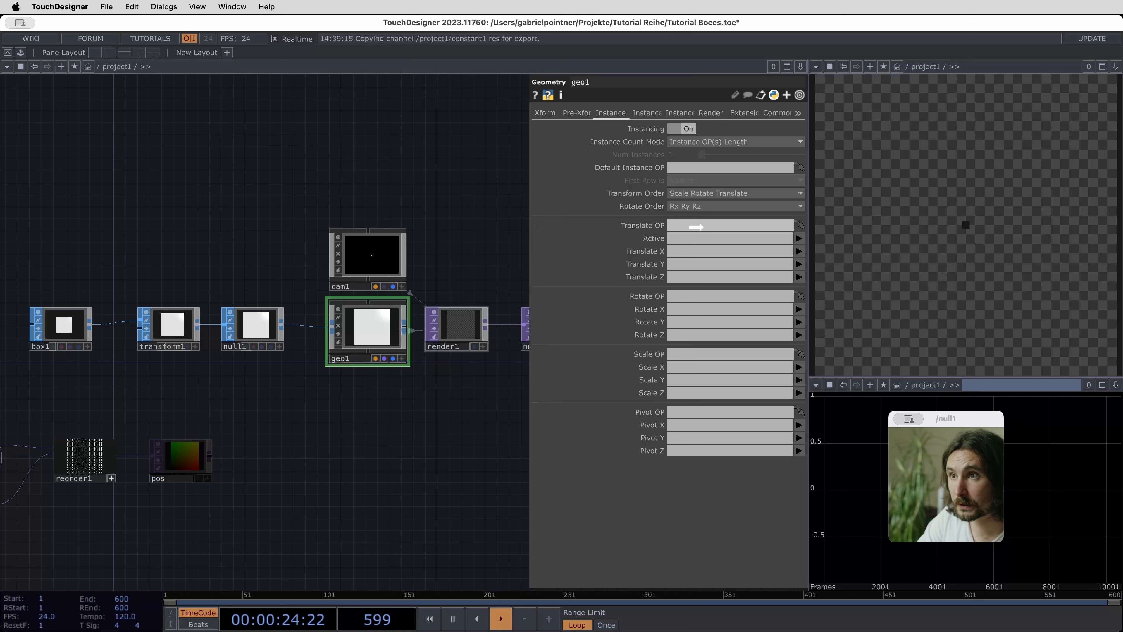
{"action": "left_click_drag", "start_coordinate": [698, 227], "coordinate": [705, 227]}
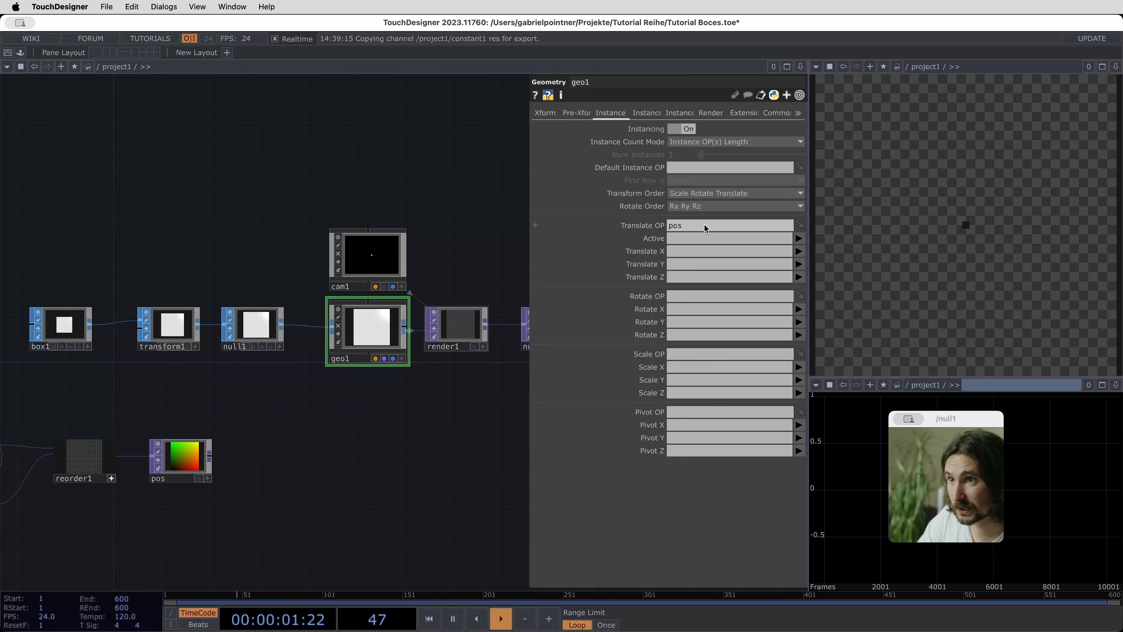
{"action": "left_click", "coordinate": [695, 250]}
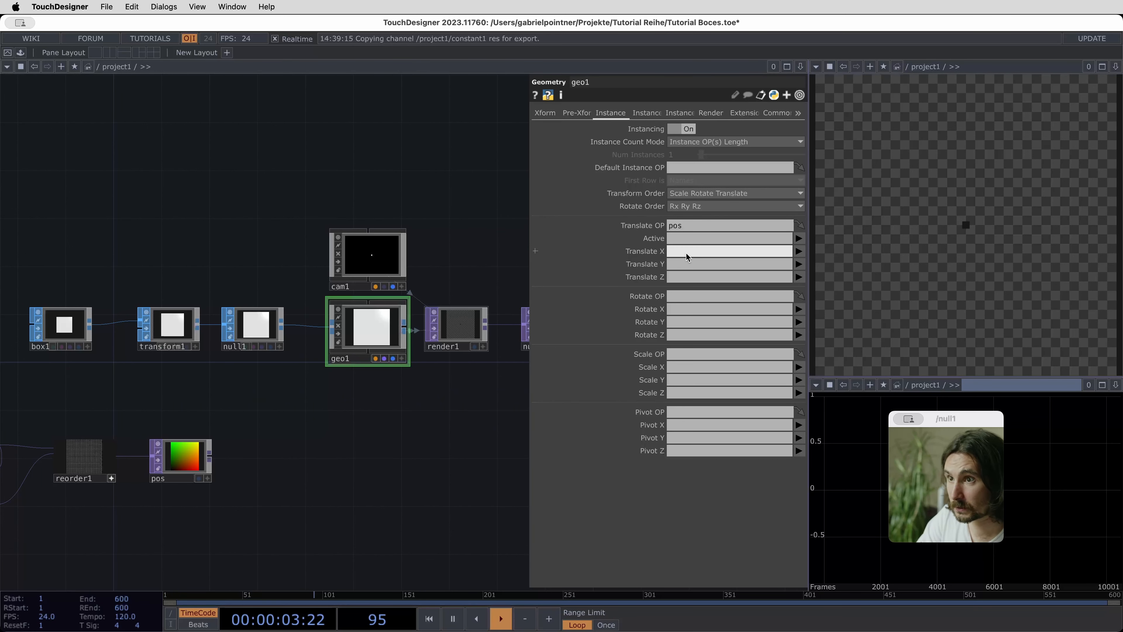
{"action": "type", "text": "r"}
{"action": "key", "text": "Return"}
{"action": "scroll", "coordinate": [393, 439], "scroll_direction": "right", "scroll_amount": 5}
{"action": "scroll", "coordinate": [394, 439], "scroll_direction": "up", "scroll_amount": 3}
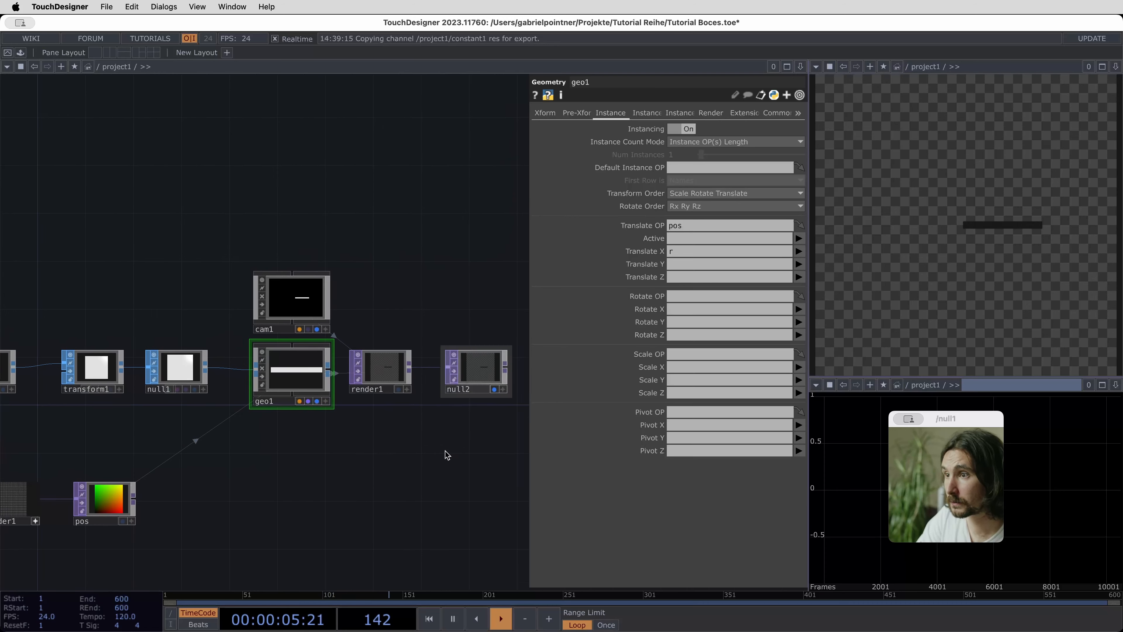
{"action": "scroll", "coordinate": [488, 370], "scroll_direction": "up", "scroll_amount": 5}
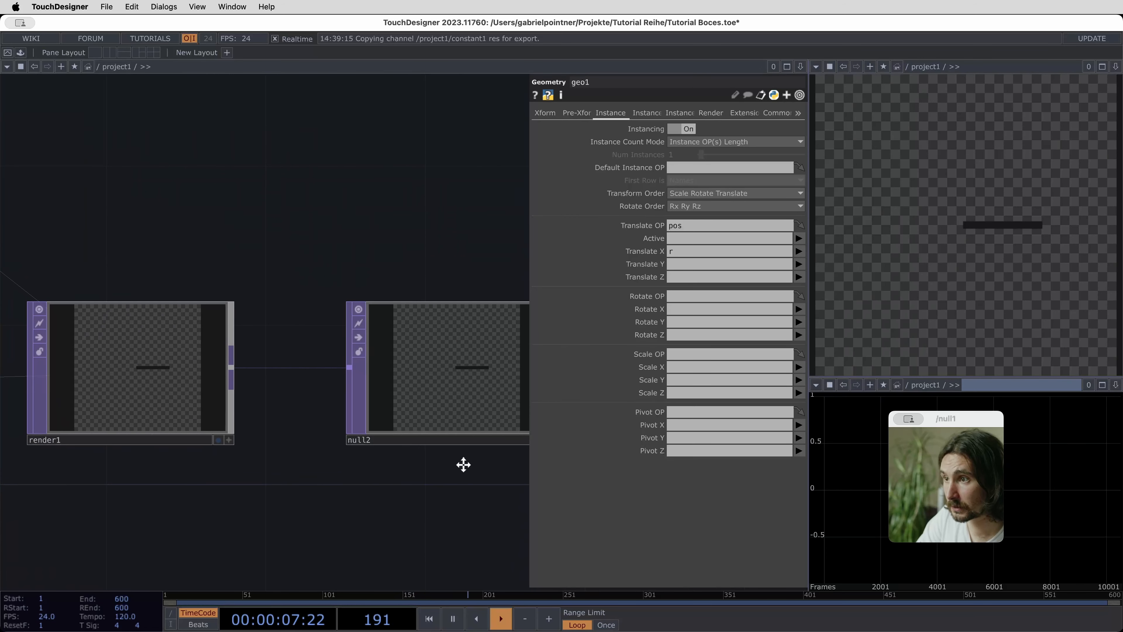
{"action": "left_click_drag", "start_coordinate": [464, 464], "coordinate": [385, 466]}
{"action": "left_click", "coordinate": [729, 264]}
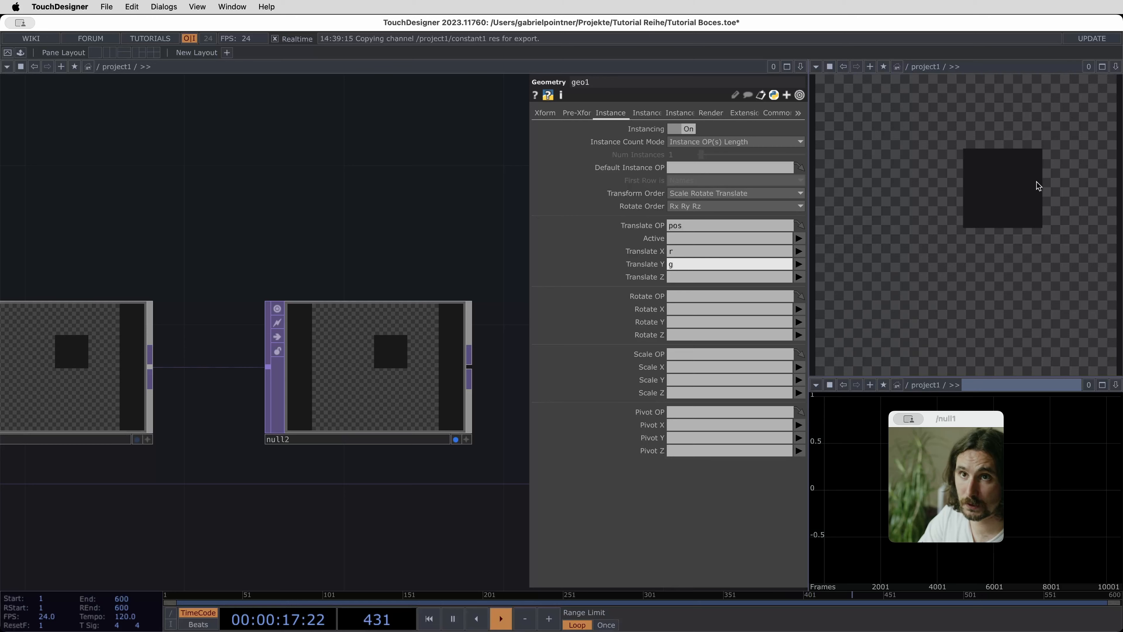
Set the projection of cam1 to Orthographic
{"action": "left_click_drag", "start_coordinate": [329, 150], "coordinate": [480, 164]}
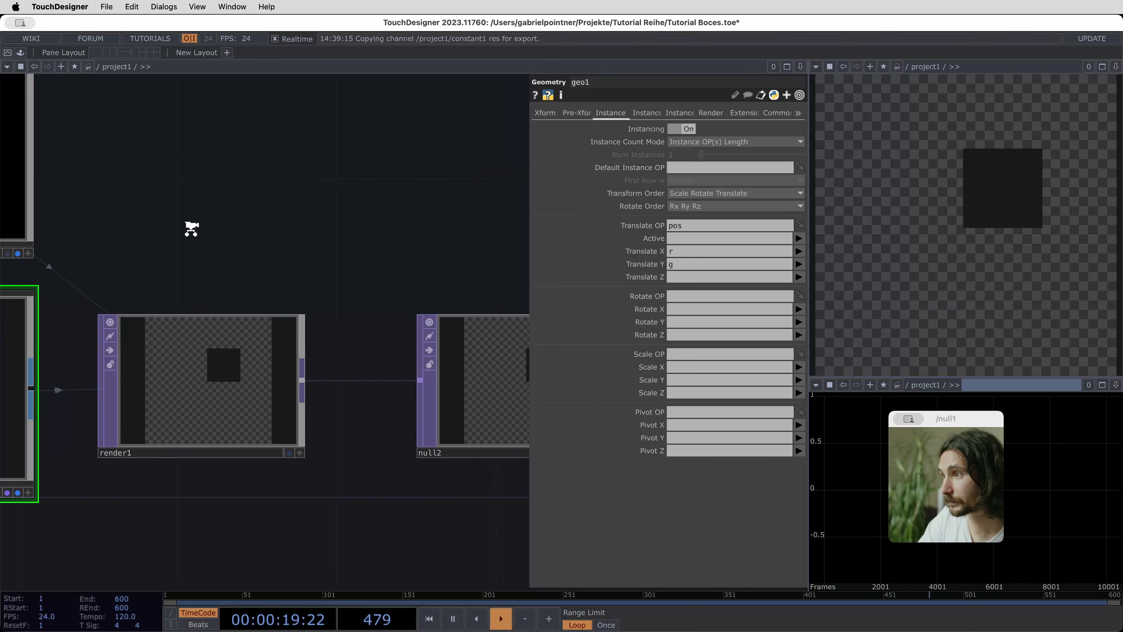
{"action": "scroll", "coordinate": [192, 229], "scroll_direction": "down", "scroll_amount": 5}
{"action": "left_click_drag", "start_coordinate": [191, 230], "coordinate": [421, 239]}
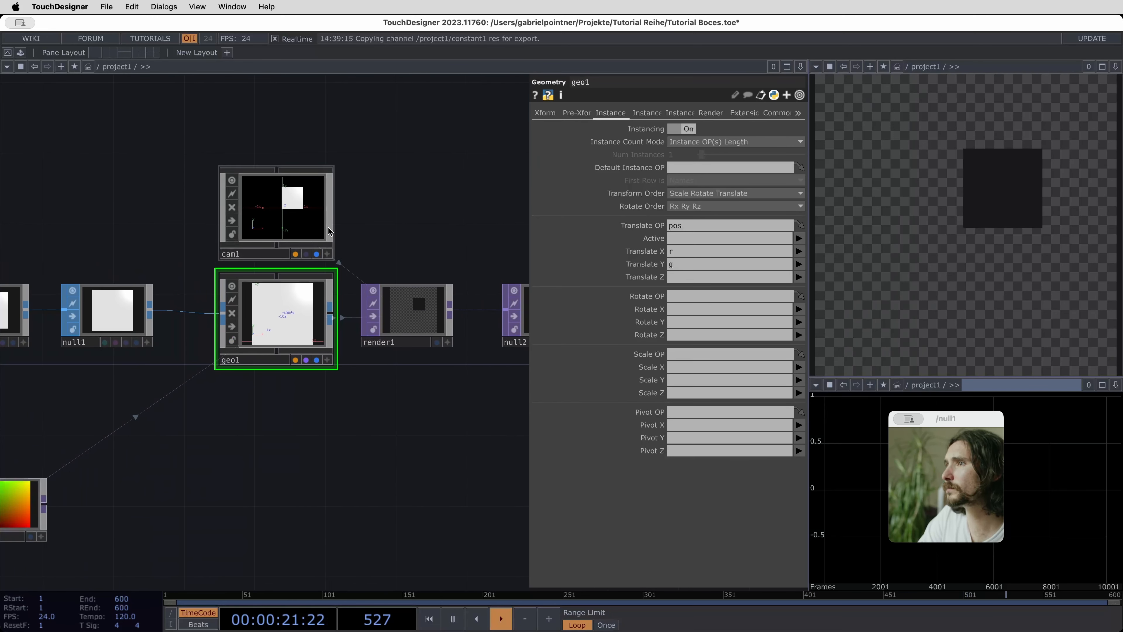
{"action": "left_click", "coordinate": [302, 217]}
{"action": "left_click", "coordinate": [701, 132]}
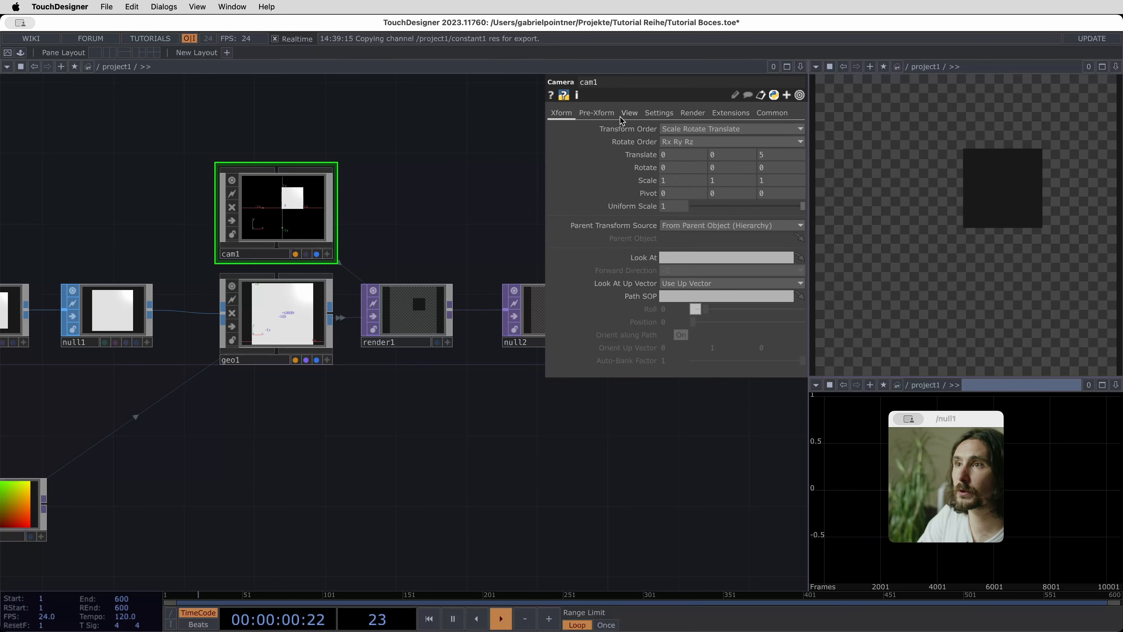
{"action": "left_click", "coordinate": [639, 112]}
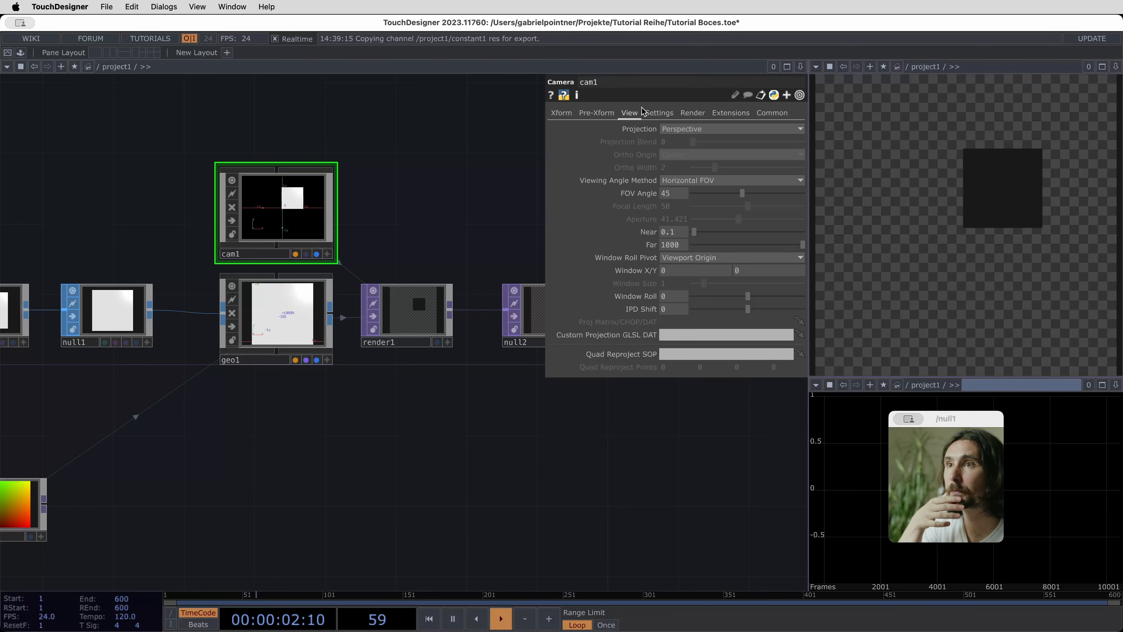
{"action": "left_click", "coordinate": [695, 129]}
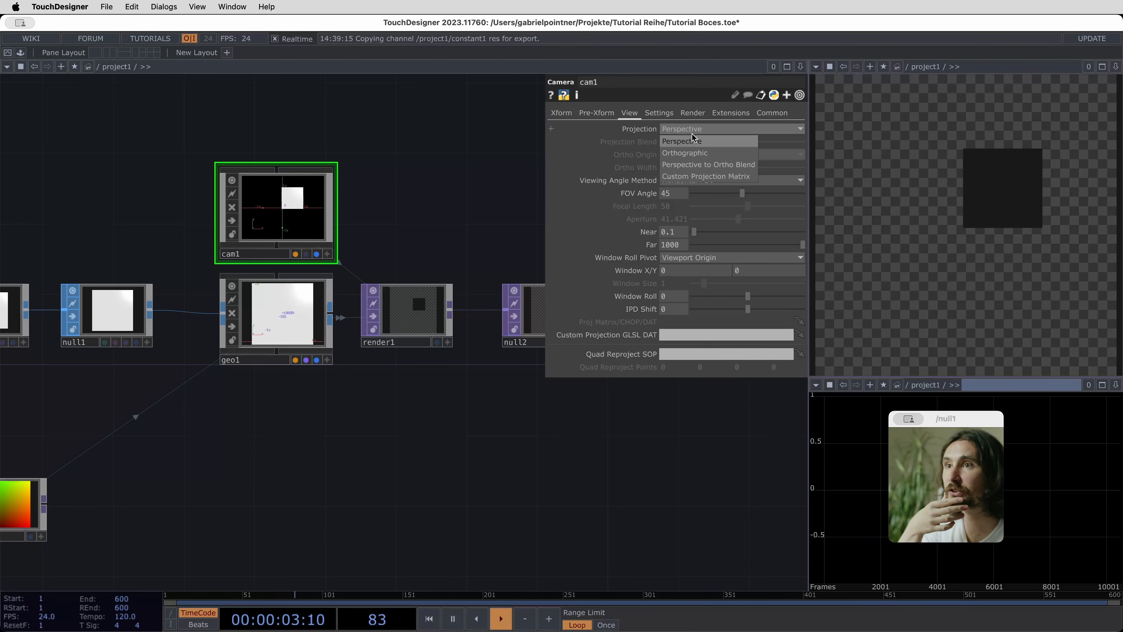
{"action": "left_click", "coordinate": [703, 153]}
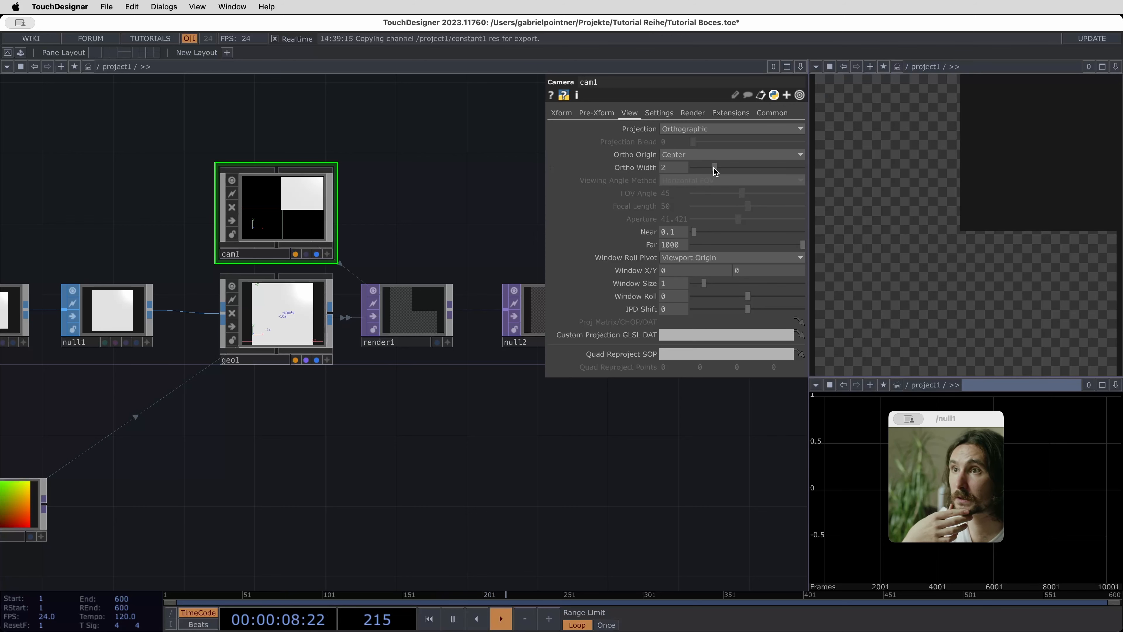
Set cam1's Ortho Width to 1 and its Ortho Origin to Bottom-Left
{"action": "left_click", "coordinate": [678, 169]}
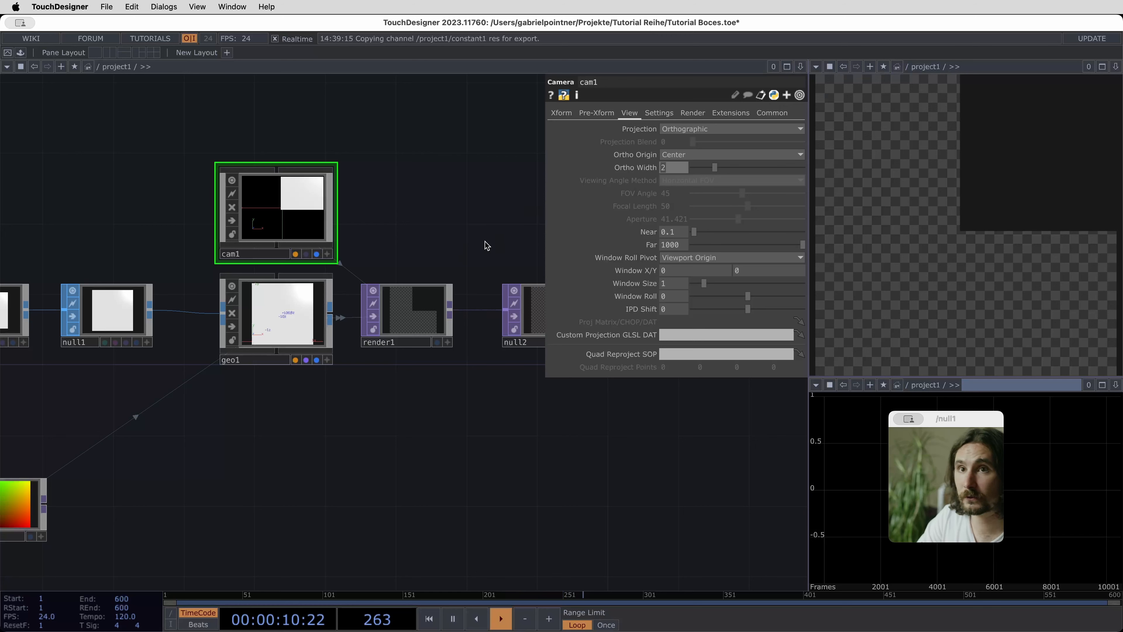
{"action": "type", "text": "1"}
{"action": "key", "text": "Return"}
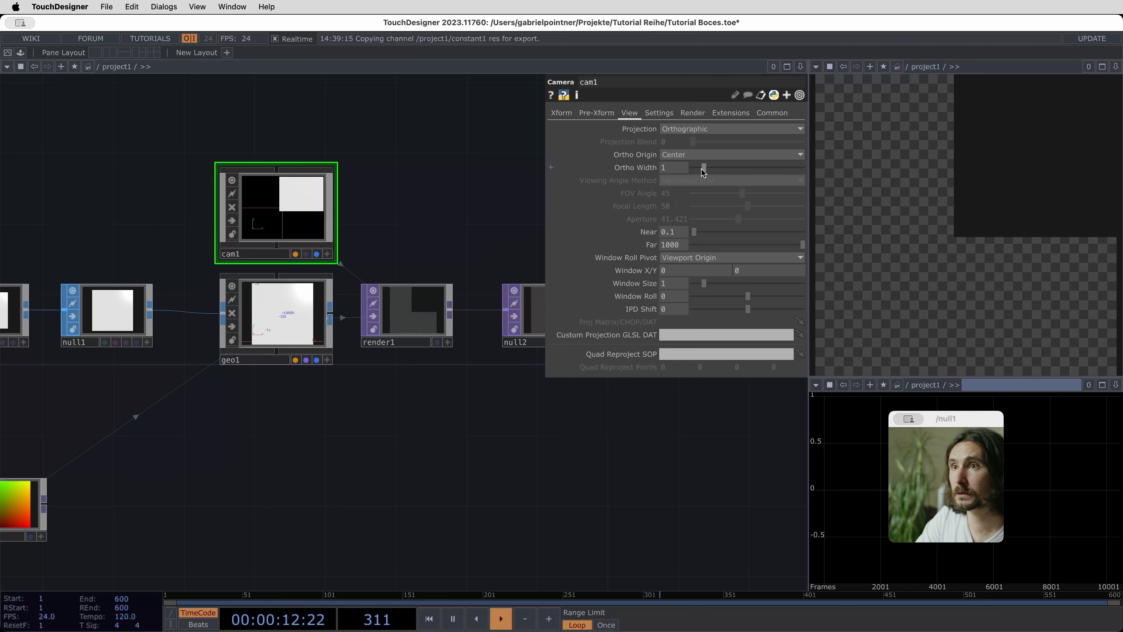
{"action": "left_click", "coordinate": [703, 153]}
{"action": "left_click", "coordinate": [700, 178]}
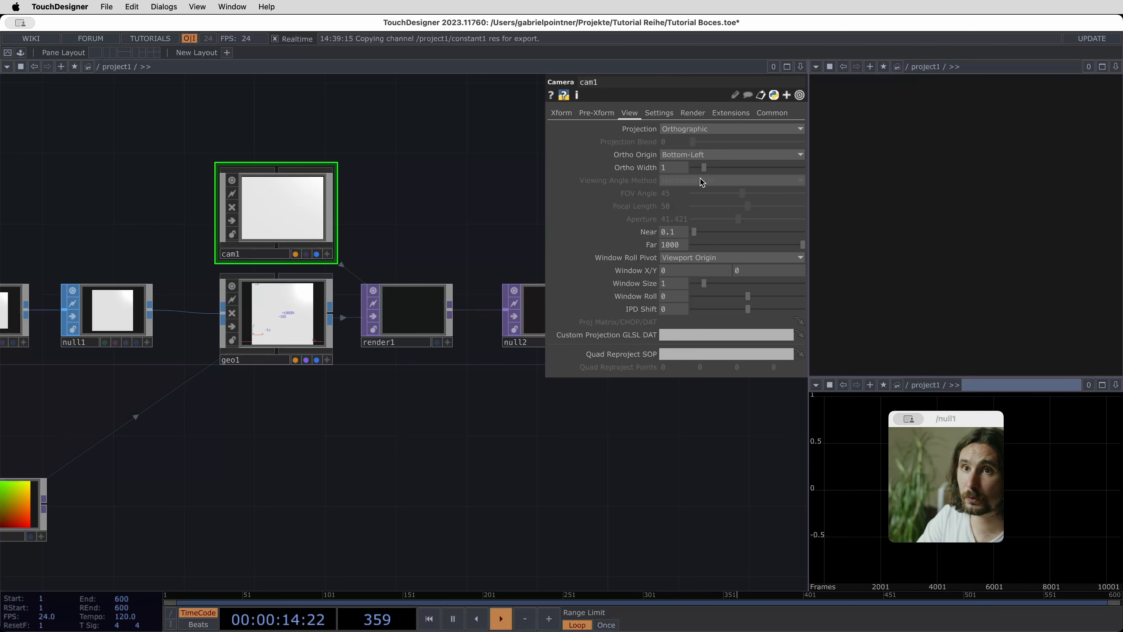
{"action": "left_click_drag", "start_coordinate": [523, 422], "coordinate": [460, 438]}
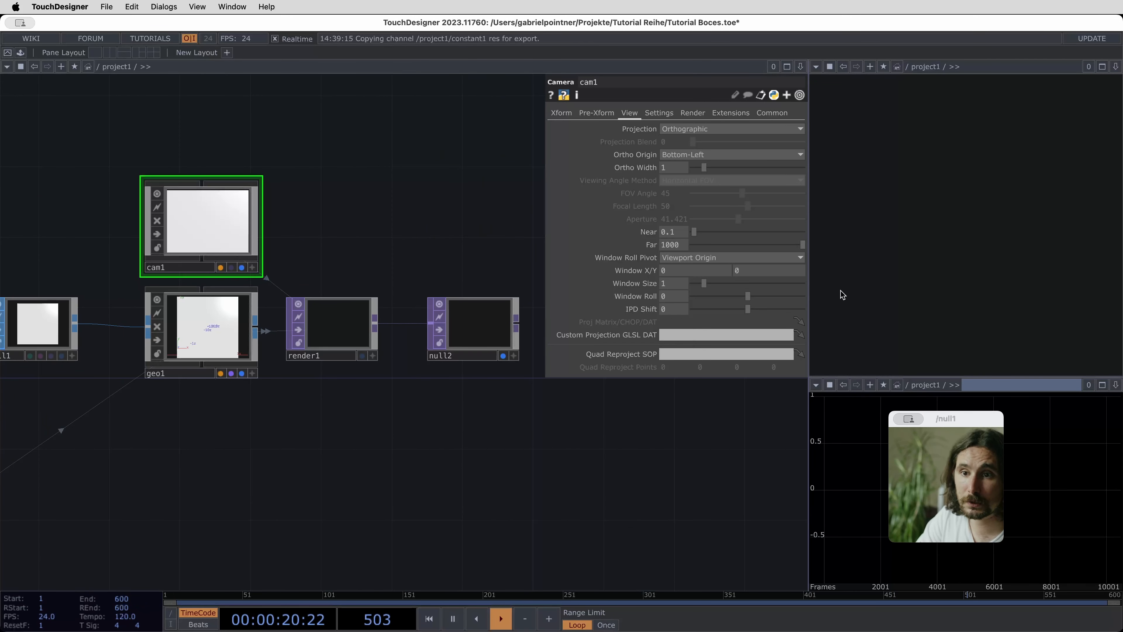
{"action": "left_click_drag", "start_coordinate": [301, 438], "coordinate": [632, 389]}
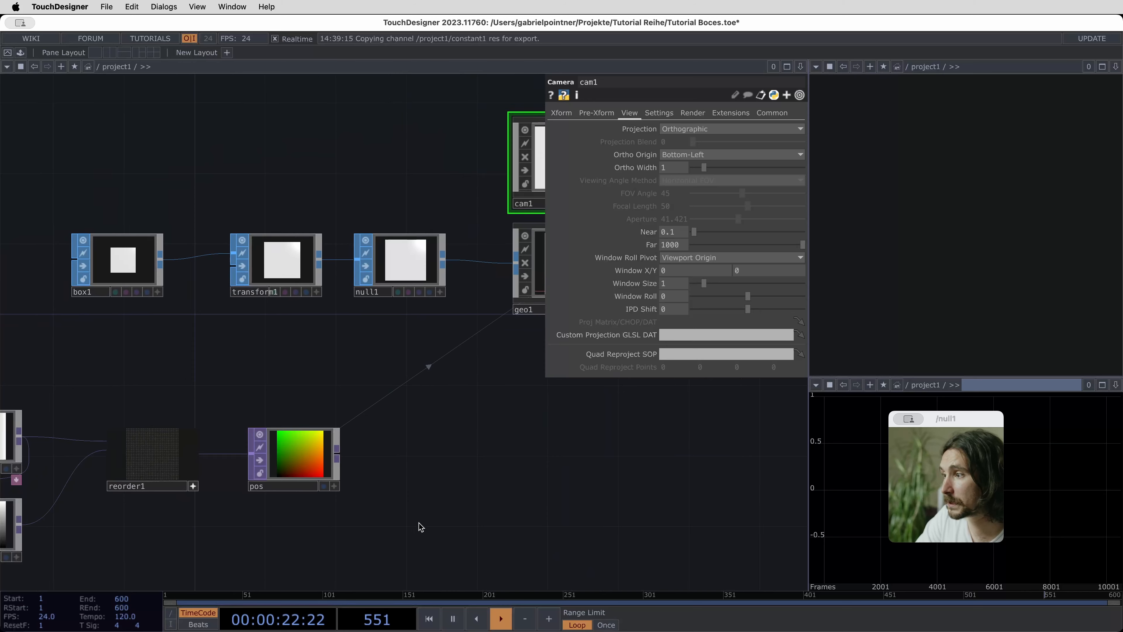
{"action": "scroll", "coordinate": [417, 529], "scroll_direction": "down", "scroll_amount": 3}
{"action": "left_click_drag", "start_coordinate": [414, 500], "coordinate": [505, 385]}
{"action": "left_click_drag", "start_coordinate": [142, 514], "coordinate": [245, 421]}
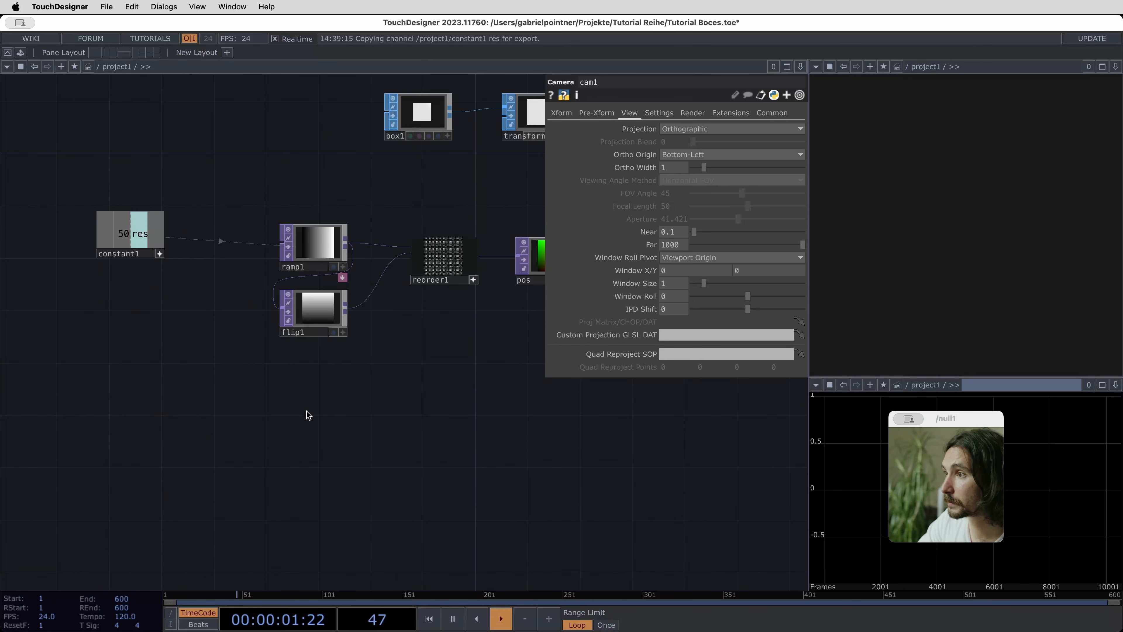
Add a Text TOP to the network below flip1
{"action": "key", "text": "Tab"}
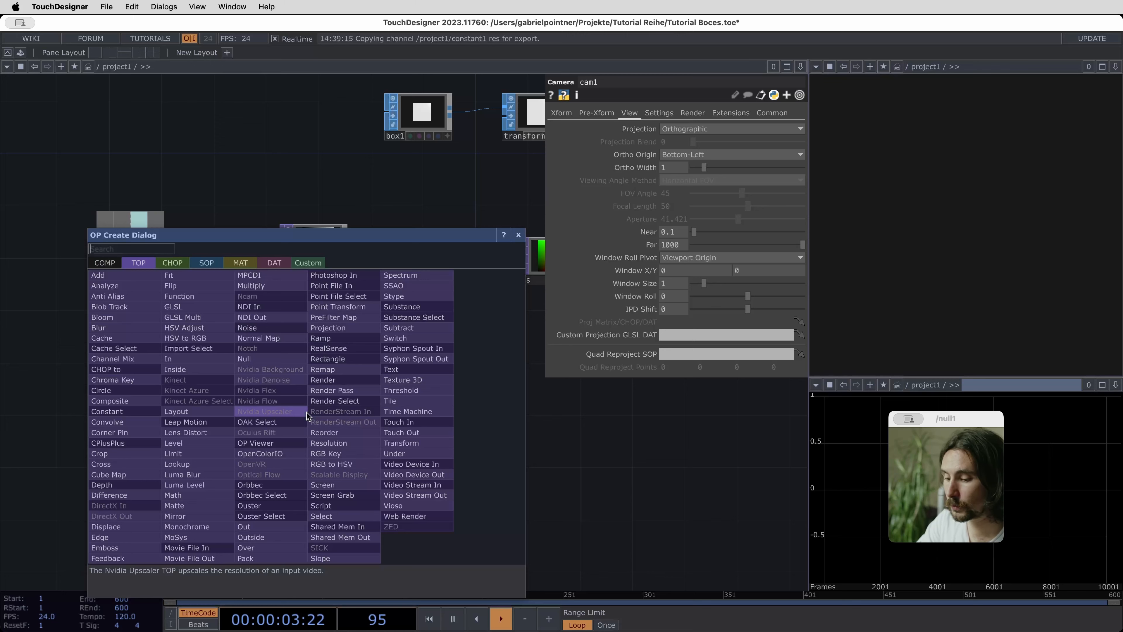
{"action": "type", "text": "text"}
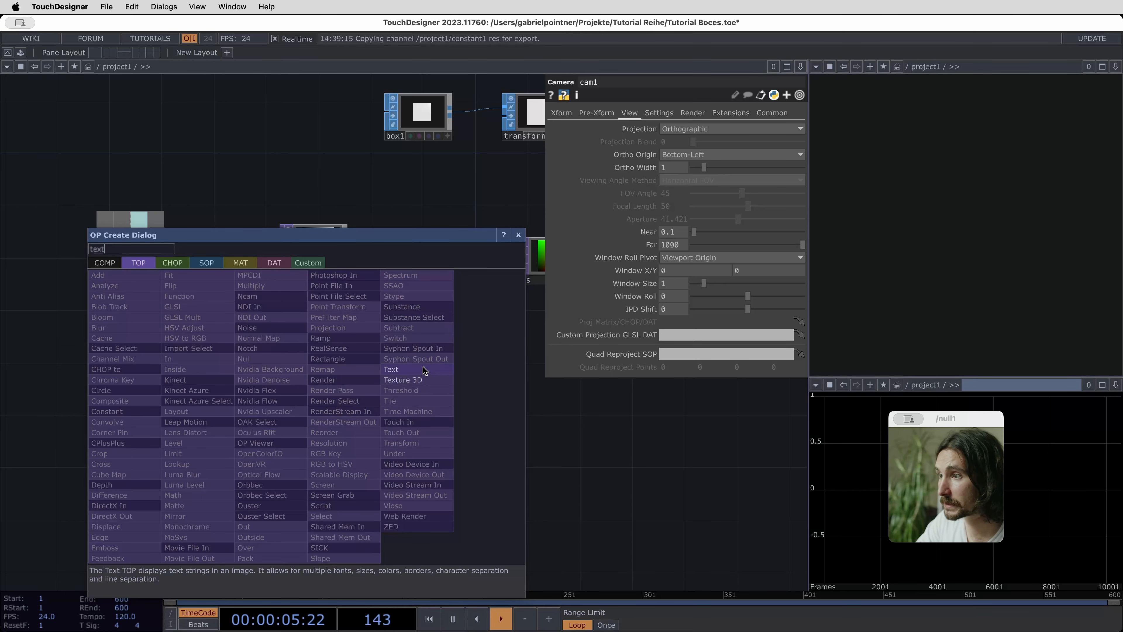
{"action": "left_click", "coordinate": [424, 370]}
{"action": "scroll", "coordinate": [419, 492], "scroll_direction": "down", "scroll_amount": 3}
{"action": "left_click", "coordinate": [337, 408]}
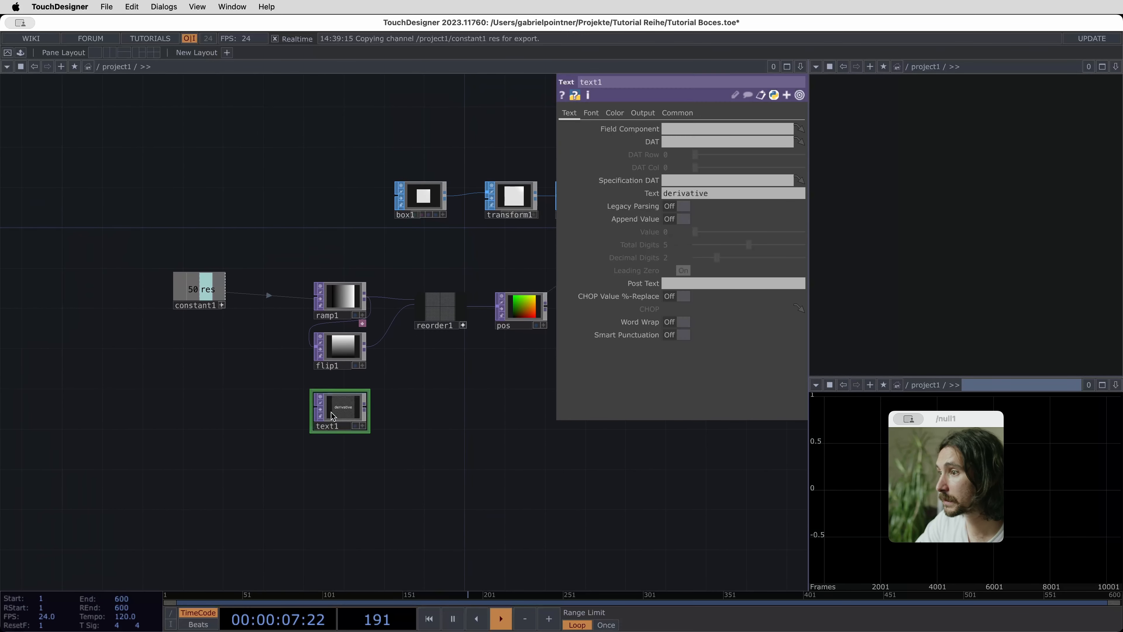
Drive both Resolution values of text1 with constant1's res channel so the texture is 50 by 50
{"action": "scroll", "coordinate": [327, 432], "scroll_direction": "up", "scroll_amount": 4}
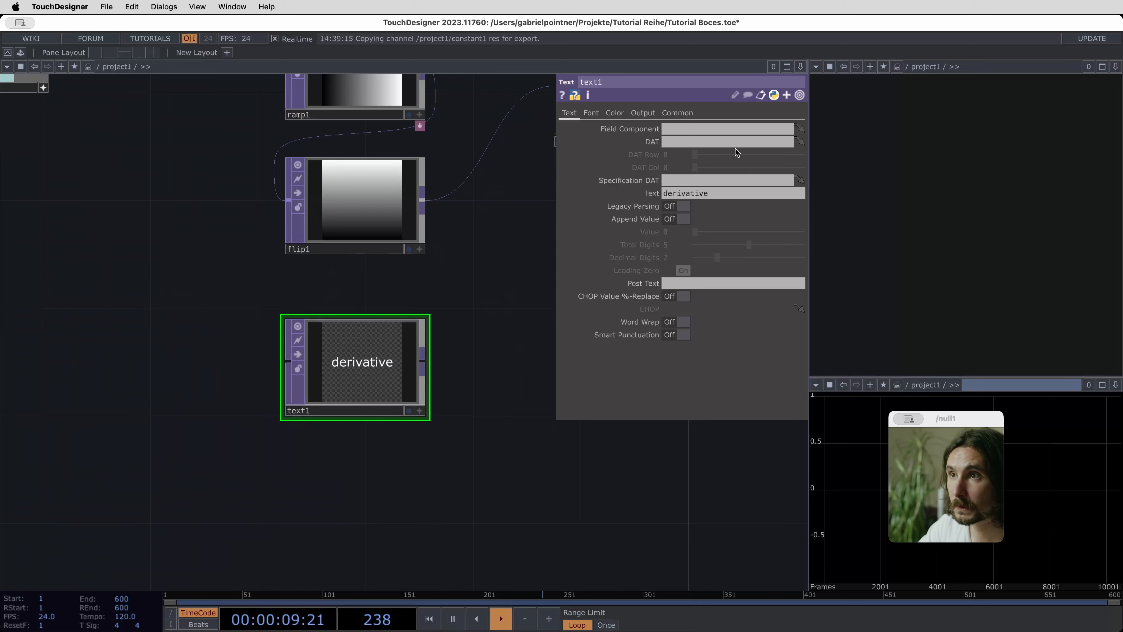
{"action": "left_click", "coordinate": [677, 112]}
{"action": "scroll", "coordinate": [450, 380], "scroll_direction": "down", "scroll_amount": 3}
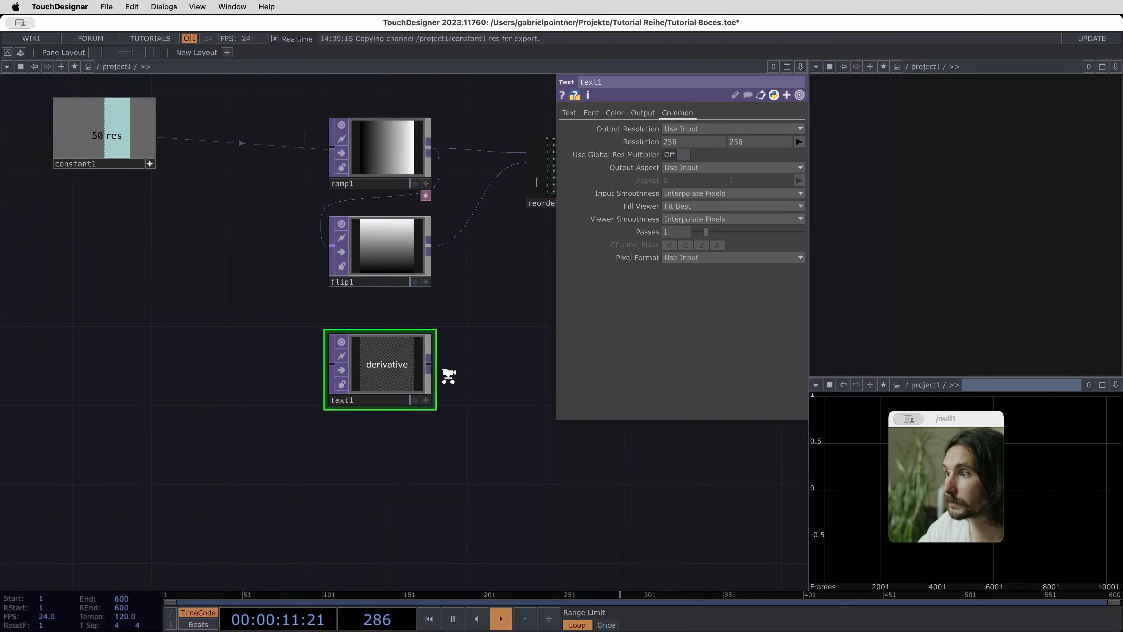
{"action": "left_click_drag", "start_coordinate": [644, 152], "coordinate": [647, 144]}
{"action": "left_click", "coordinate": [665, 138]}
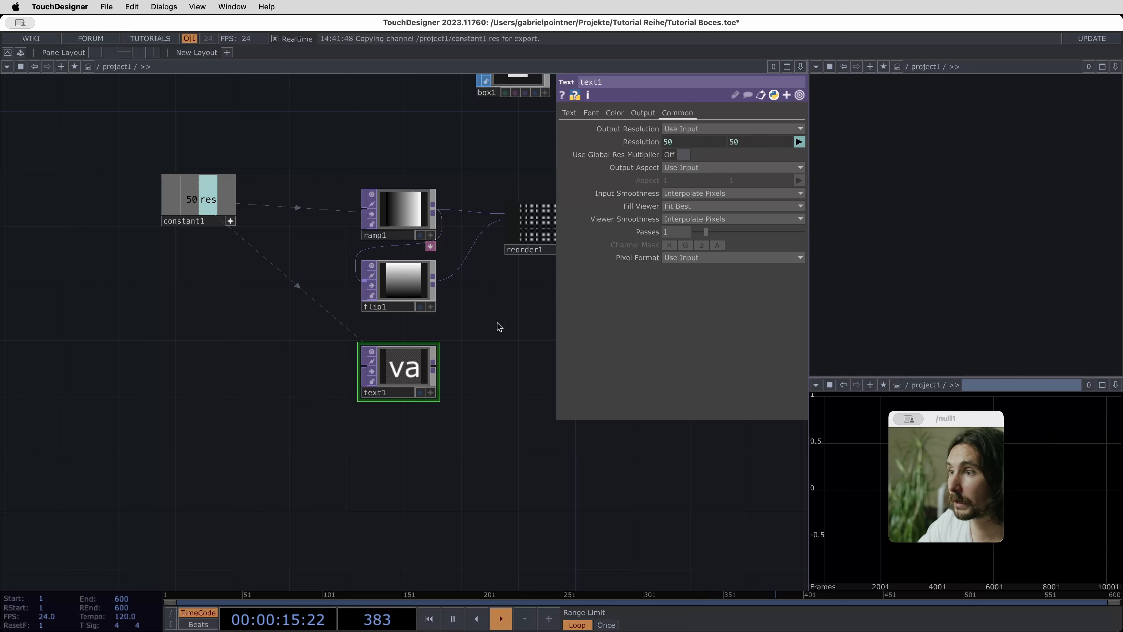
Replace text1's default text with the letter v
{"action": "scroll", "coordinate": [454, 355], "scroll_direction": "up", "scroll_amount": 3}
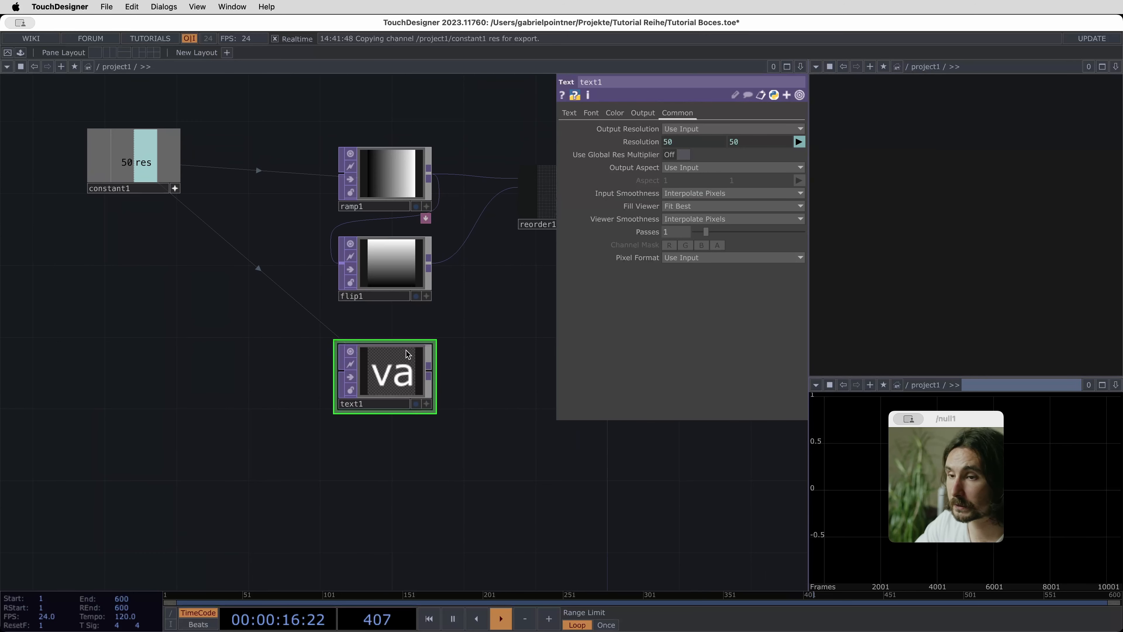
{"action": "left_click", "coordinate": [574, 113]}
{"action": "left_click", "coordinate": [709, 195]}
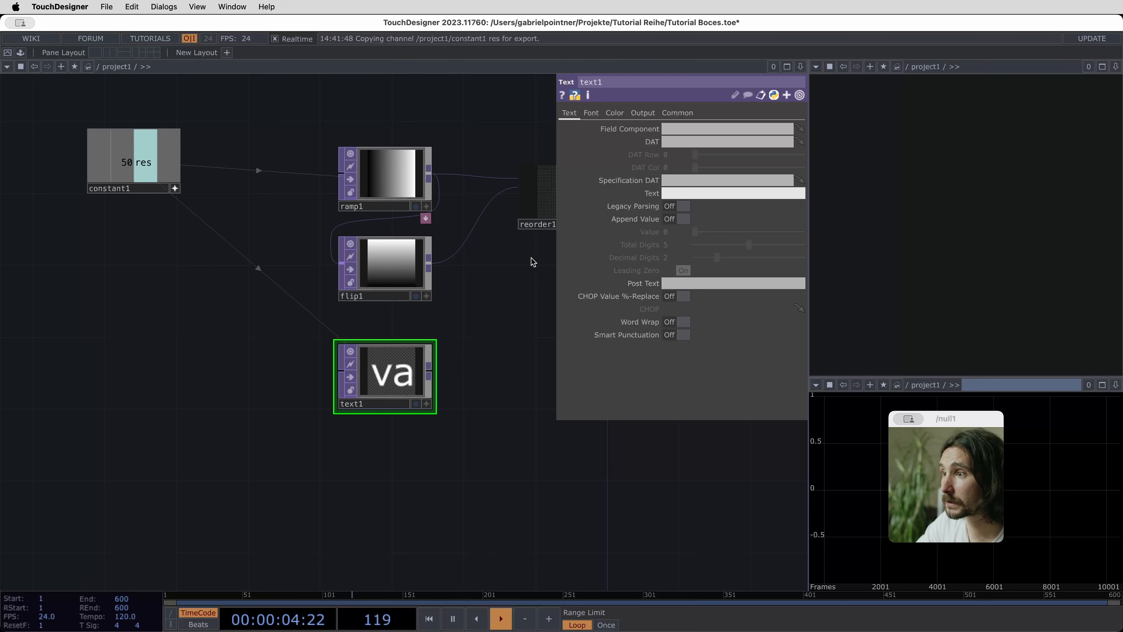
{"action": "type", "text": "v"}
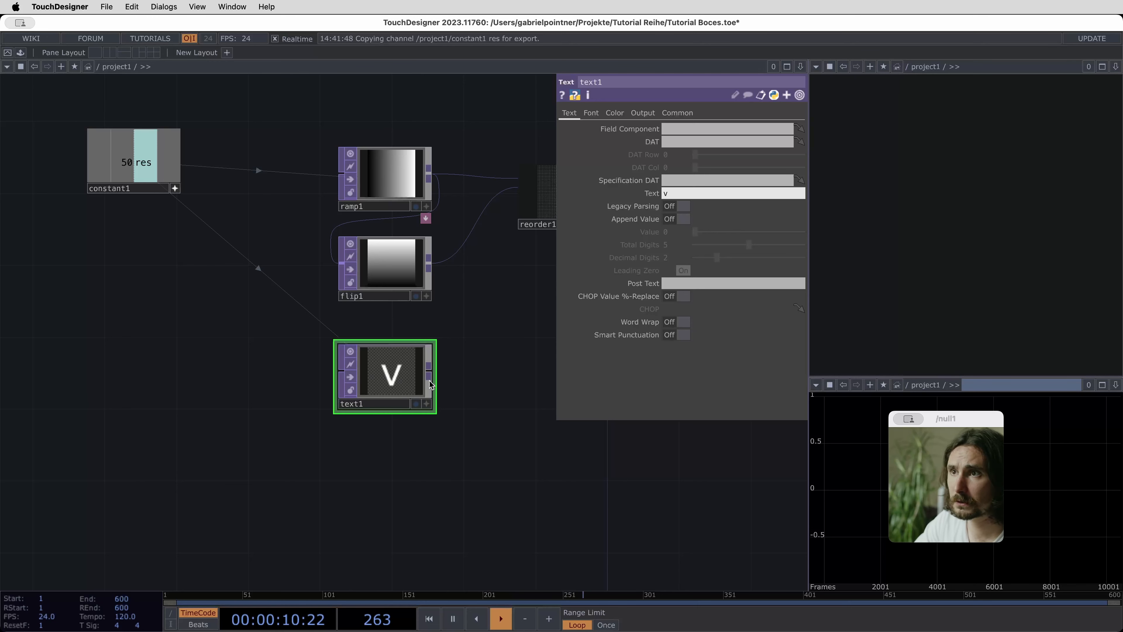
Append a Null TOP to the output of text1
{"action": "left_click_drag", "start_coordinate": [451, 451], "coordinate": [368, 459]}
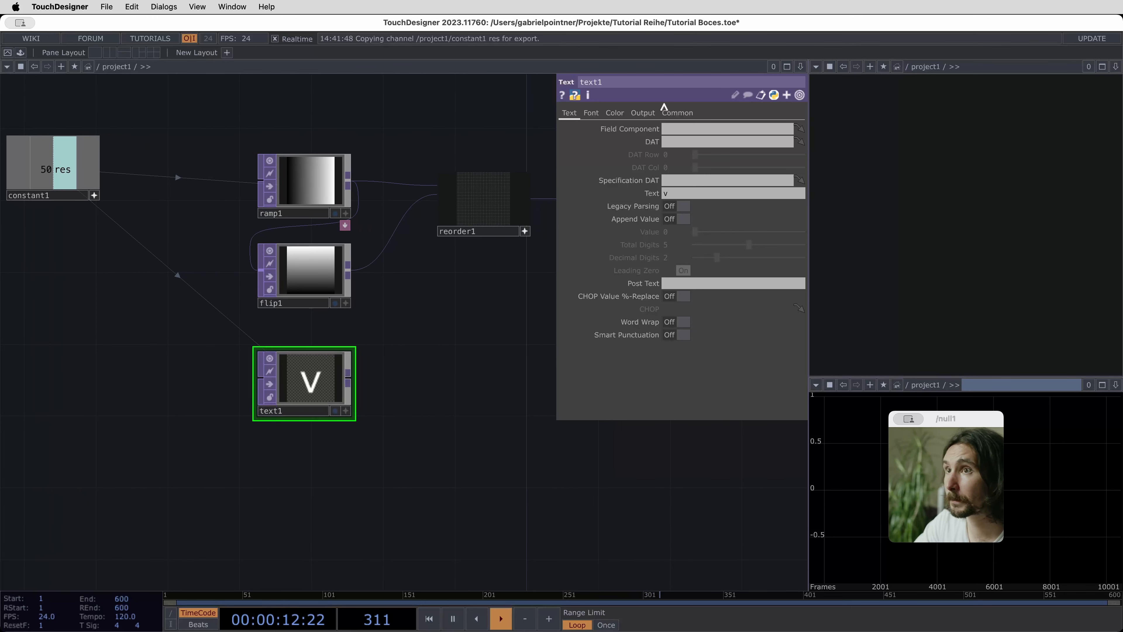
{"action": "left_click_drag", "start_coordinate": [398, 409], "coordinate": [299, 392]}
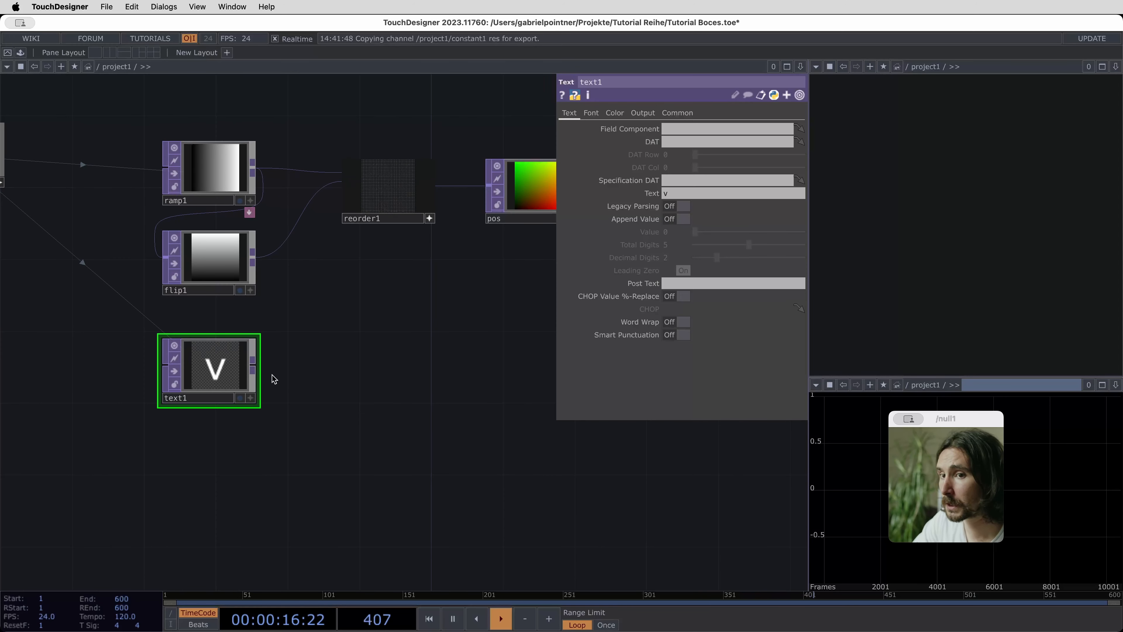
{"action": "left_click", "coordinate": [252, 365]}
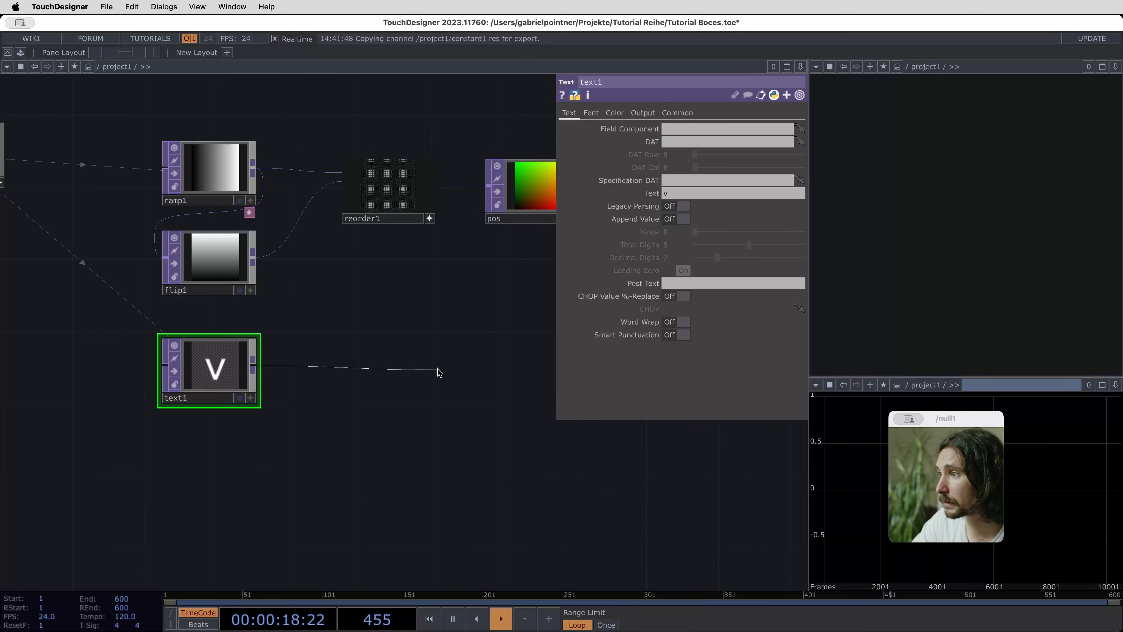
{"action": "left_click", "coordinate": [380, 371]}
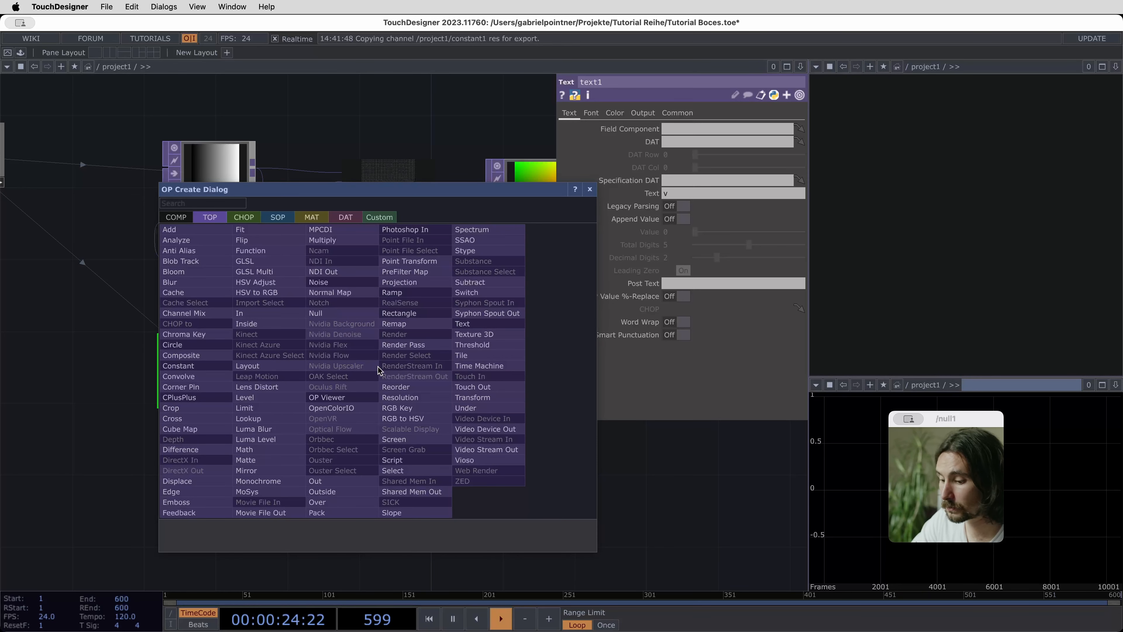
{"action": "left_click", "coordinate": [315, 312]}
{"action": "left_click", "coordinate": [376, 370]}
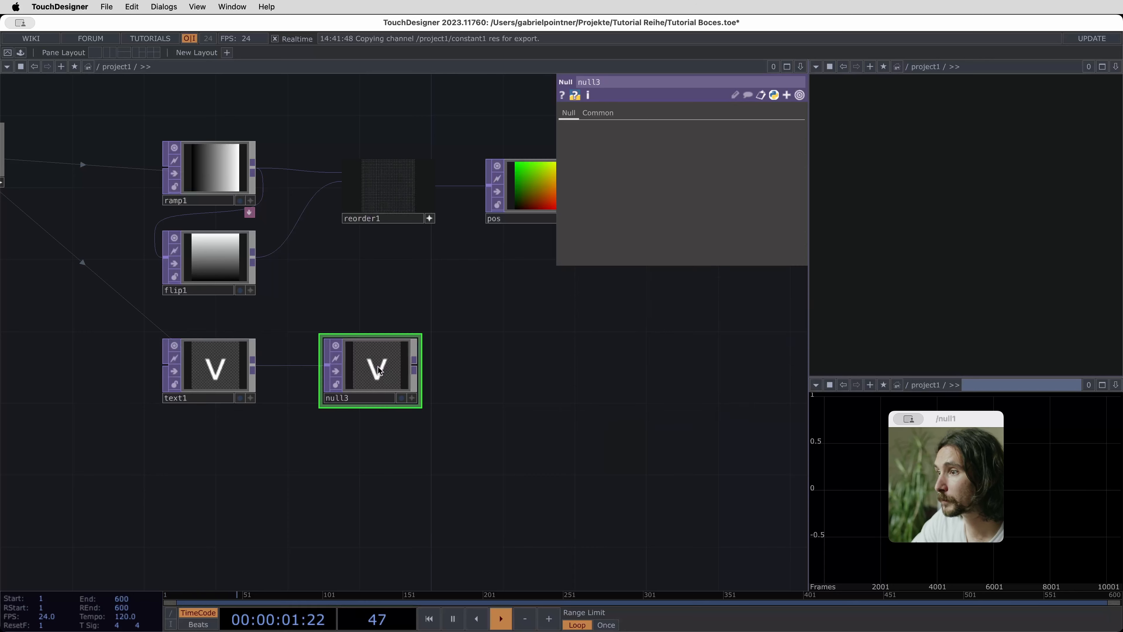
Move the Null TOP fed by text1 beneath pos and rename it scale
{"action": "left_click_drag", "start_coordinate": [324, 402], "coordinate": [450, 383]}
{"action": "left_click_drag", "start_coordinate": [659, 346], "coordinate": [351, 367]}
{"action": "scroll", "coordinate": [351, 376], "scroll_direction": "down", "scroll_amount": 5}
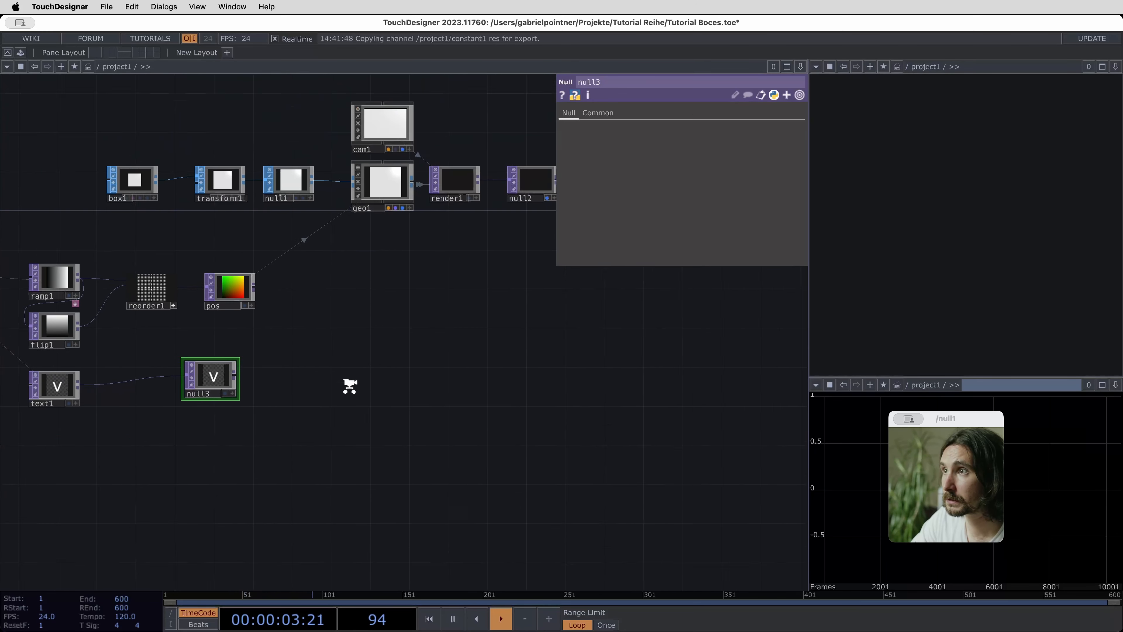
{"action": "left_click", "coordinate": [406, 207]}
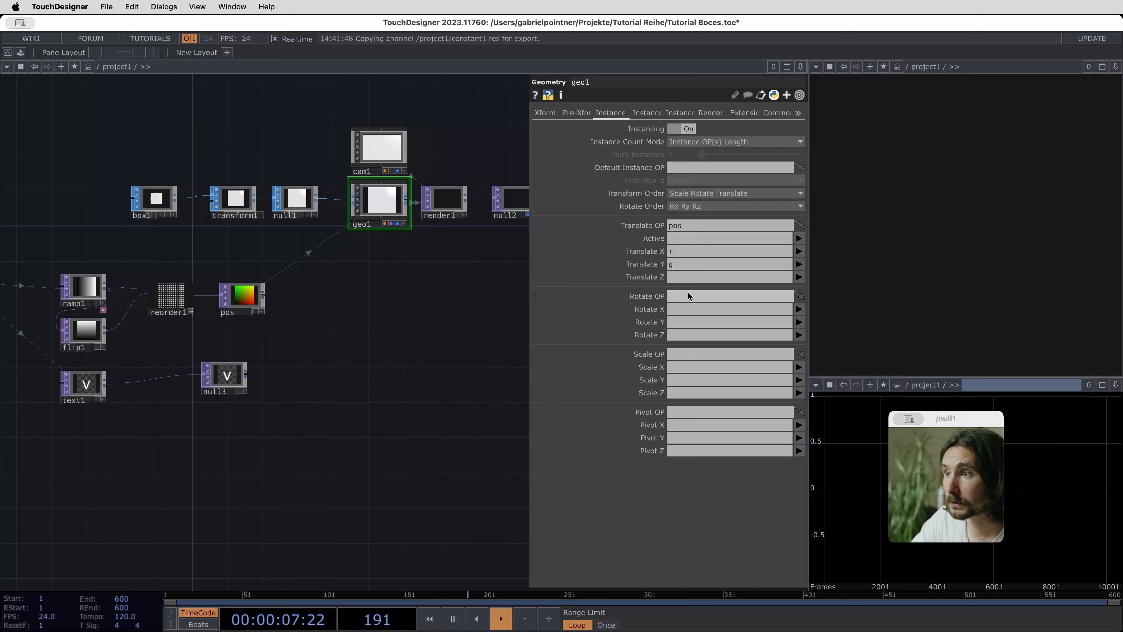
{"action": "left_click", "coordinate": [220, 393]}
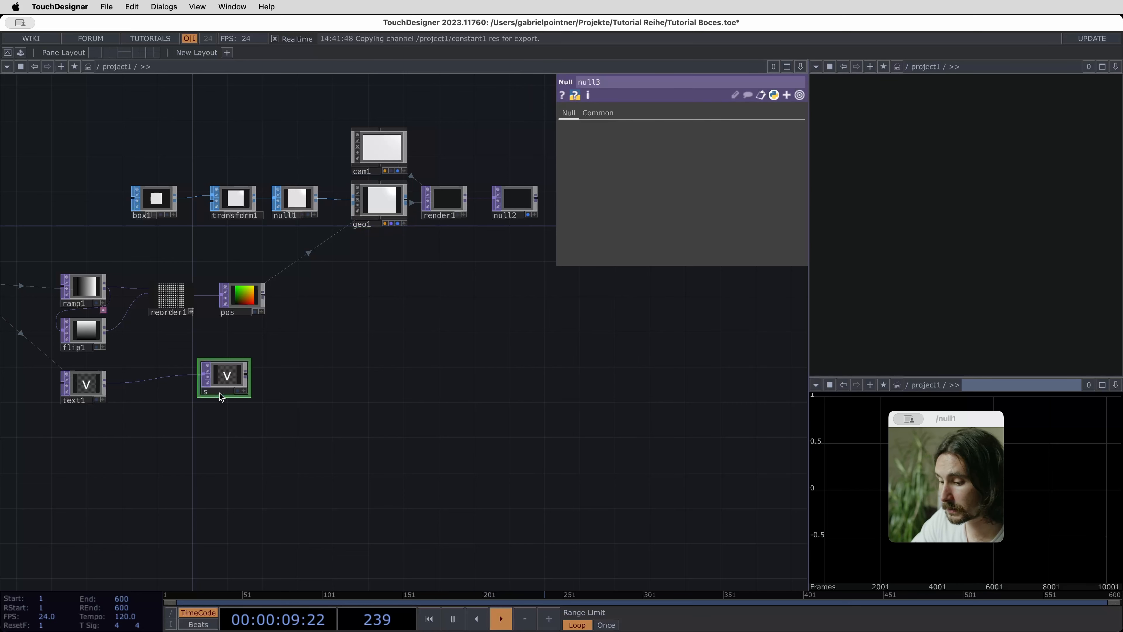
{"action": "key", "text": "Return"}
Assign scale as geo1's instance Scale OP, with r for Scale X and g for Scale Y
{"action": "left_click", "coordinate": [387, 198]}
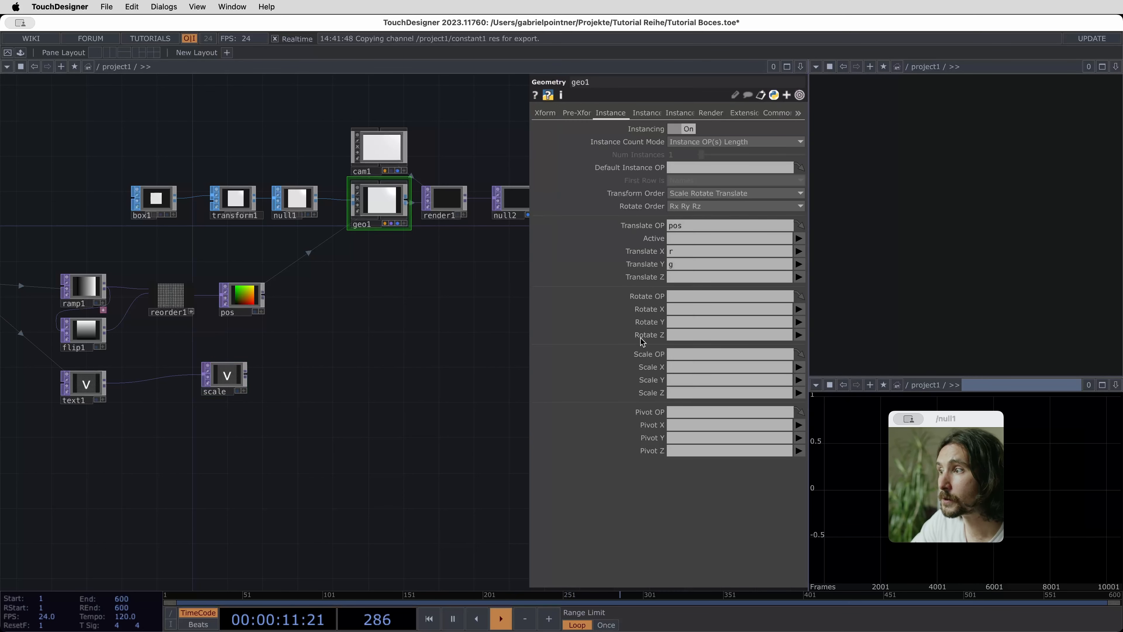
{"action": "left_click", "coordinate": [687, 354]}
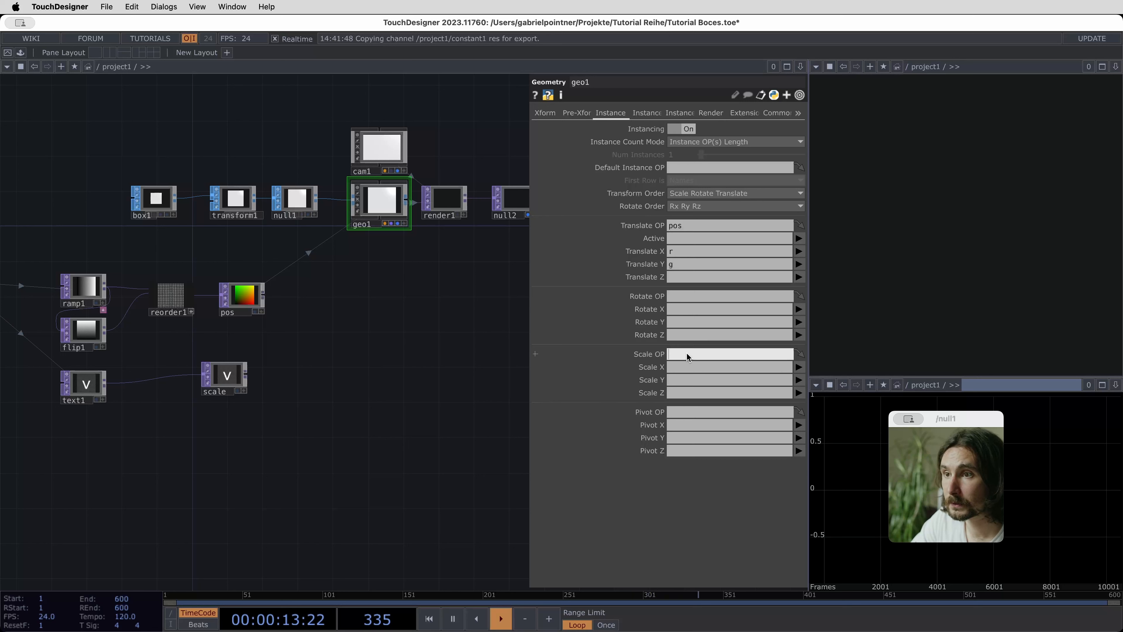
{"action": "type", "text": "scale"}
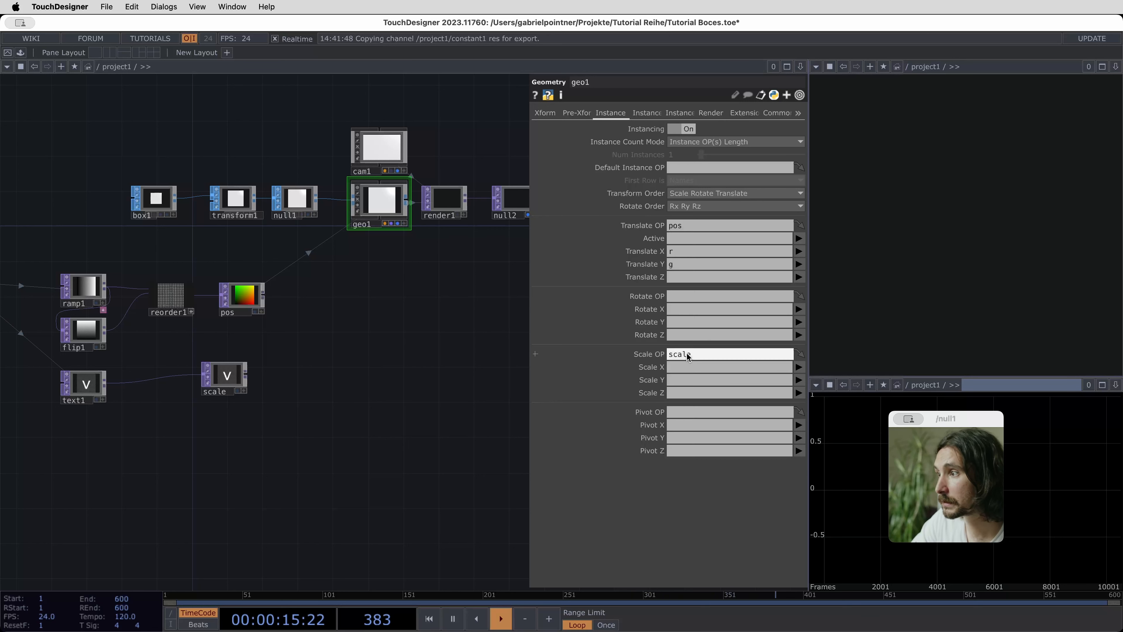
{"action": "left_click", "coordinate": [696, 366]}
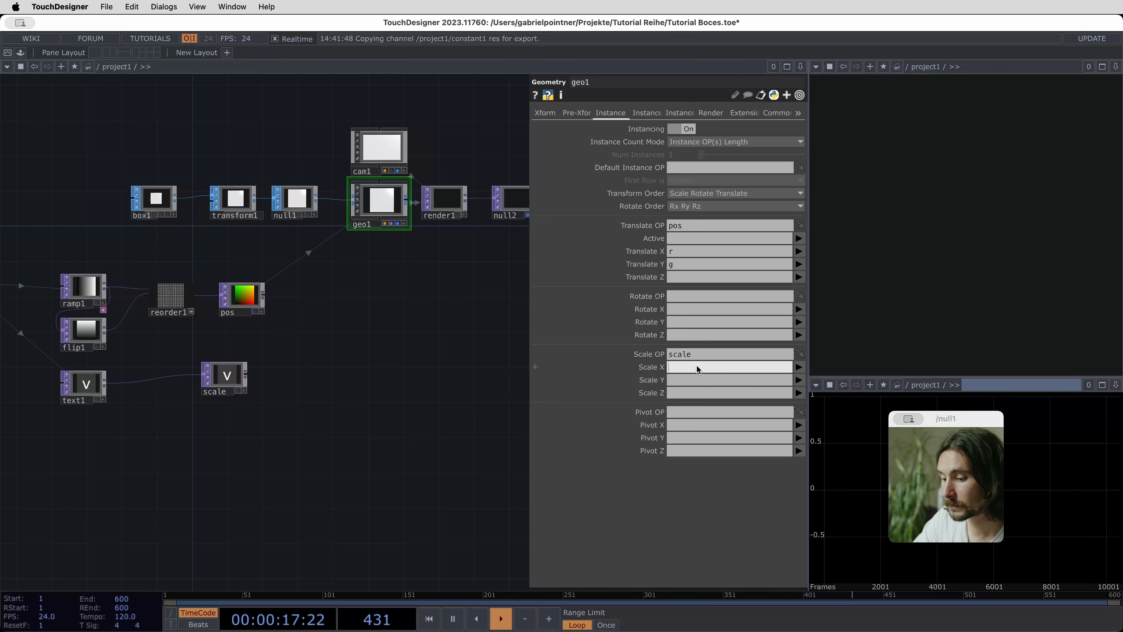
{"action": "type", "text": "r"}
{"action": "key", "text": "Tab"}
{"action": "type", "text": "g"}
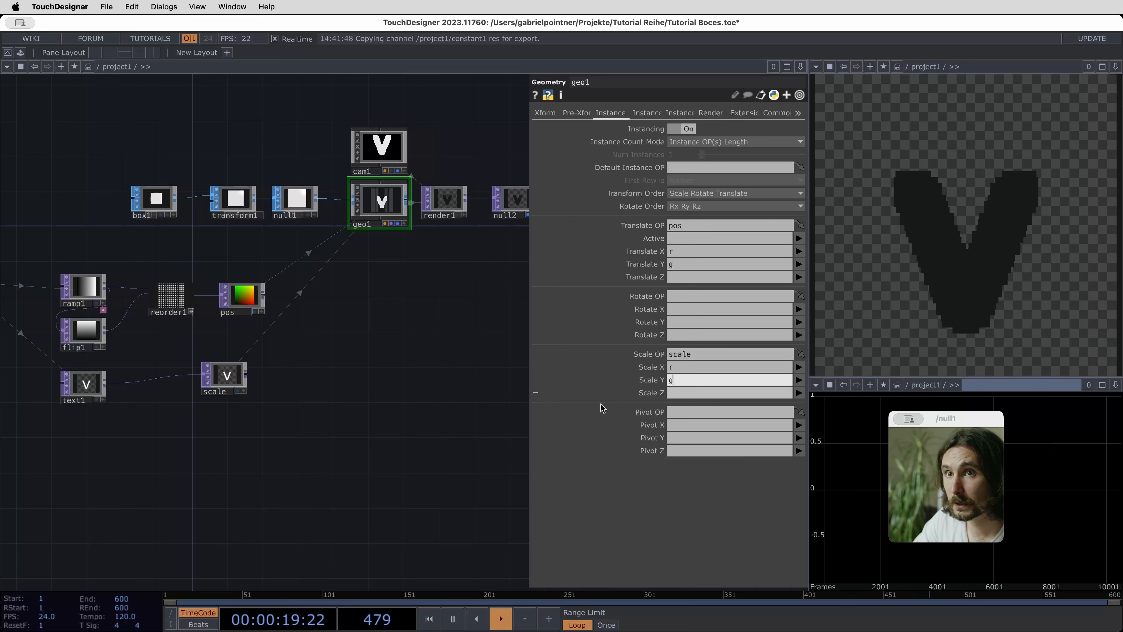
{"action": "key", "text": "Return"}
Insert a Level TOP between text1 and scale and lower its Brightness 1 to 0.16
{"action": "scroll", "coordinate": [389, 368], "scroll_direction": "up", "scroll_amount": 5}
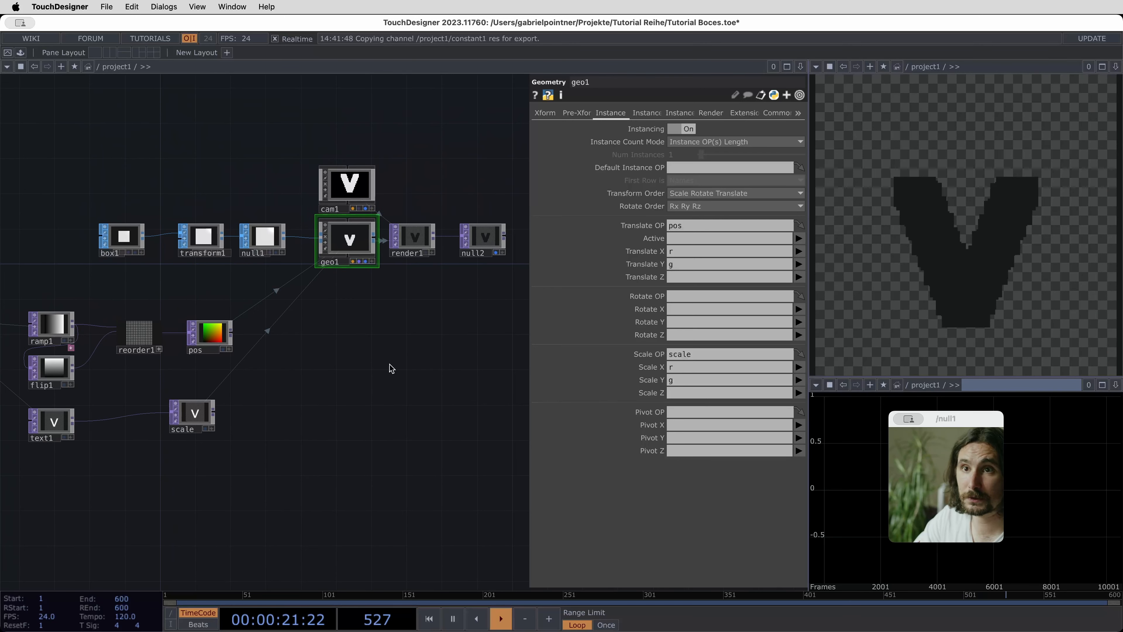
{"action": "scroll", "coordinate": [435, 250], "scroll_direction": "down", "scroll_amount": 3}
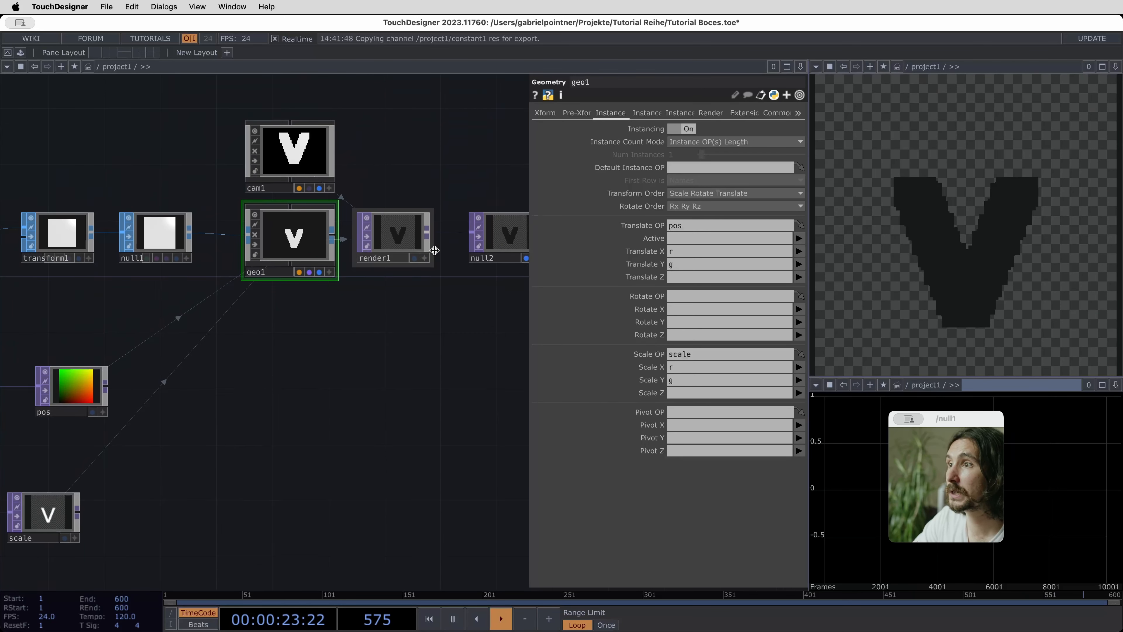
{"action": "left_click_drag", "start_coordinate": [324, 427], "coordinate": [523, 358]}
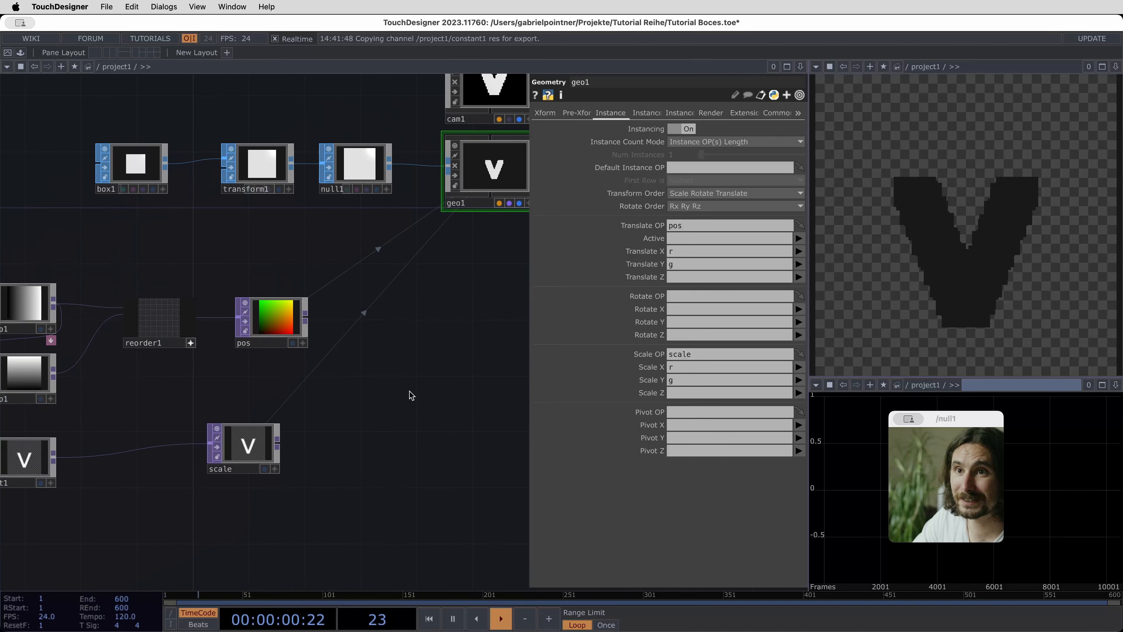
{"action": "scroll", "coordinate": [394, 424], "scroll_direction": "left", "scroll_amount": 5}
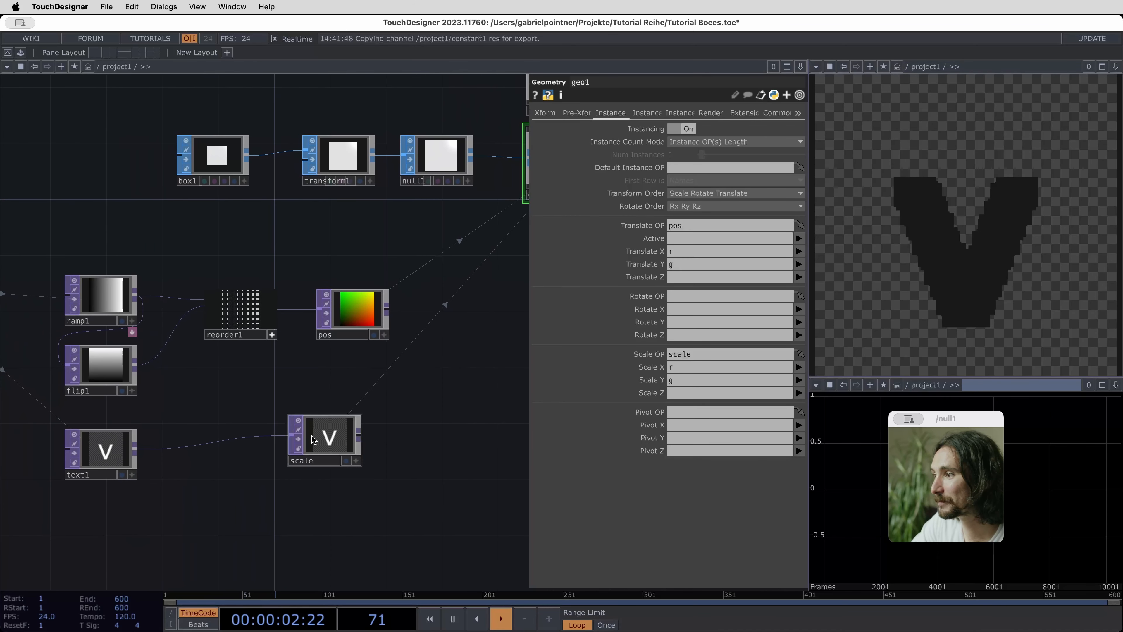
{"action": "left_click_drag", "start_coordinate": [338, 446], "coordinate": [338, 460]}
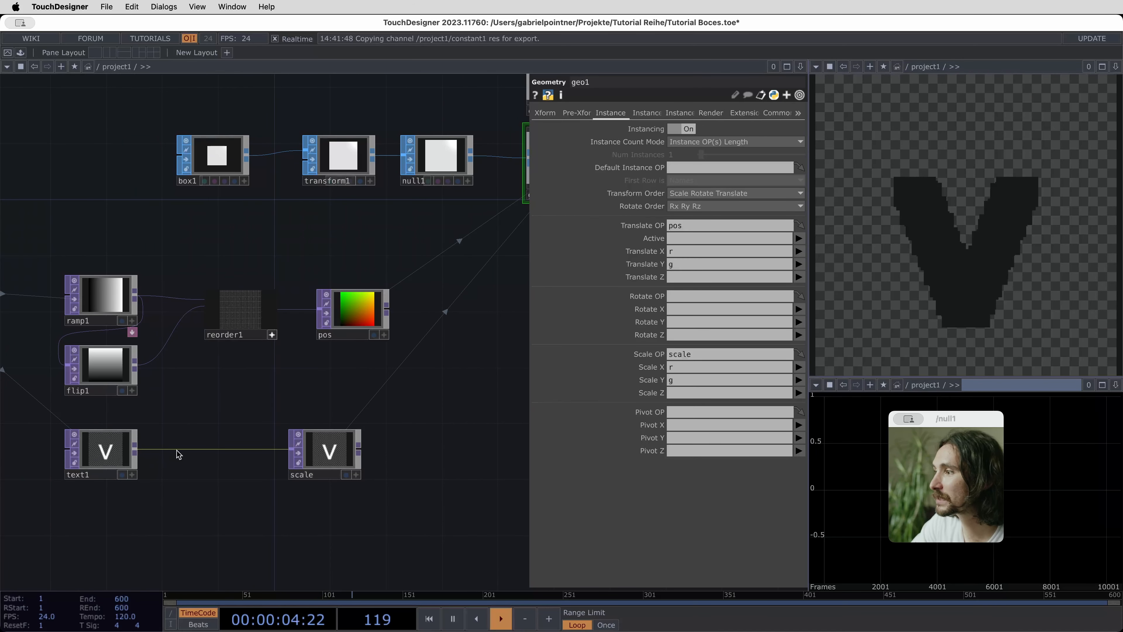
{"action": "right_click", "coordinate": [185, 448]}
{"action": "left_click", "coordinate": [208, 441]}
{"action": "type", "text": "level"}
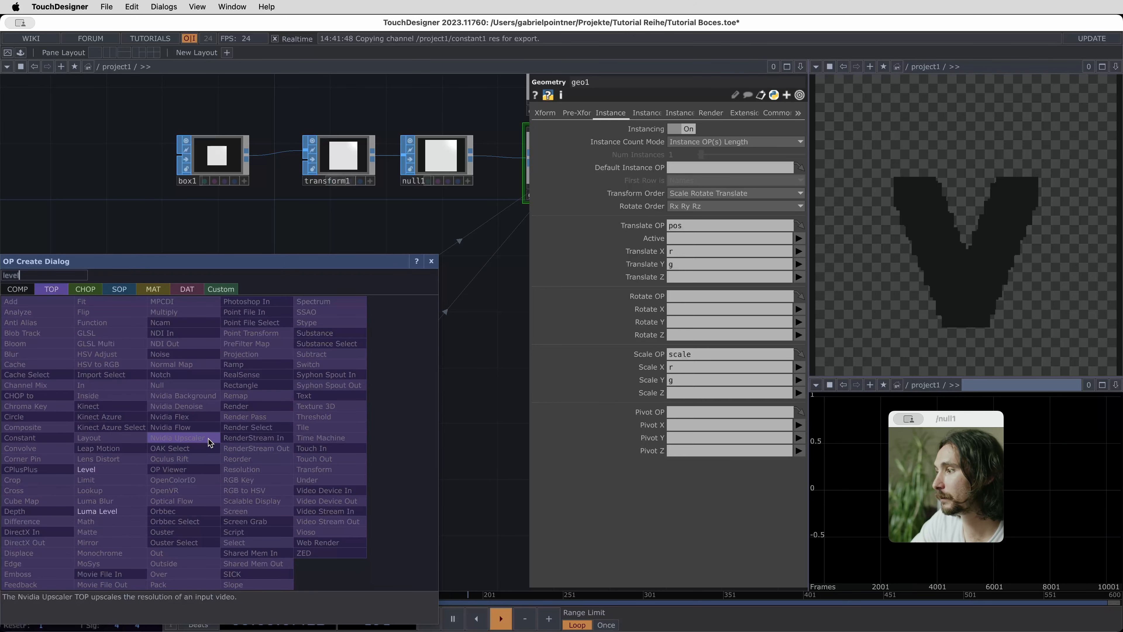
{"action": "left_click", "coordinate": [119, 468]}
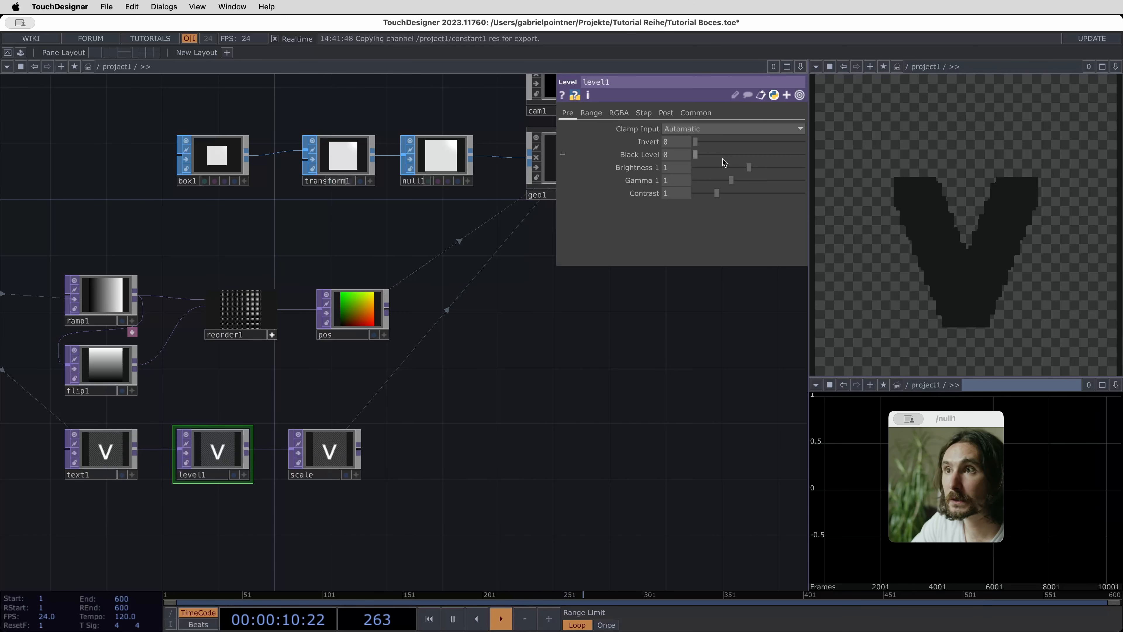
{"action": "left_click_drag", "start_coordinate": [748, 168], "coordinate": [699, 188]}
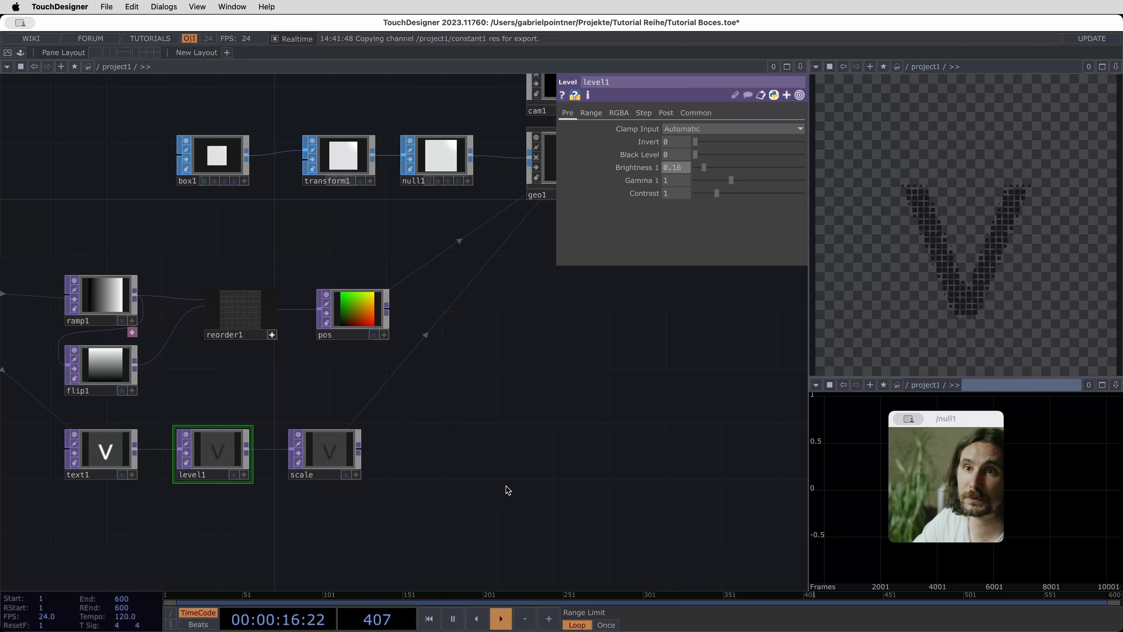
Set text1's Auto-Size Font option to Auto-Fit Always
{"action": "left_click_drag", "start_coordinate": [396, 495], "coordinate": [510, 428]}
{"action": "left_click", "coordinate": [216, 376]}
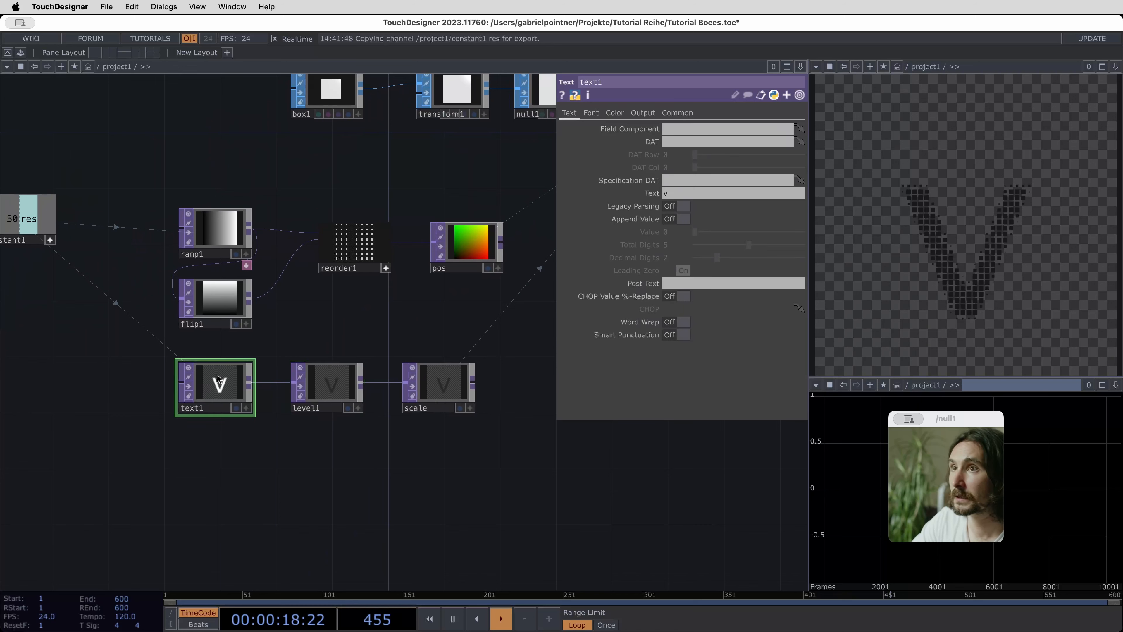
{"action": "left_click", "coordinate": [594, 113]}
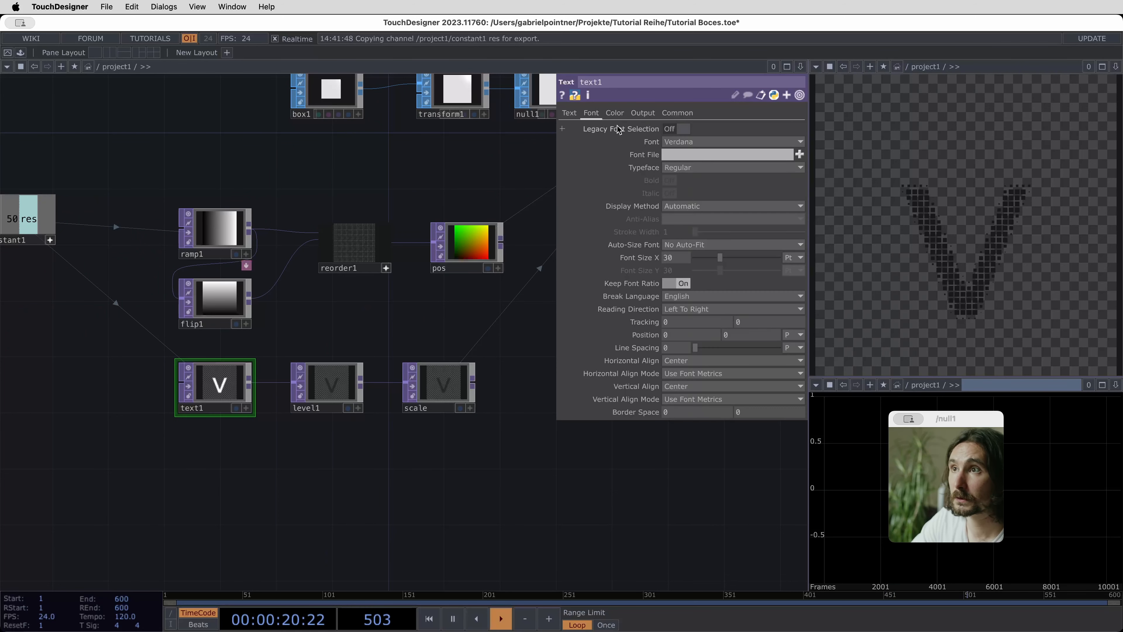
{"action": "left_click", "coordinate": [721, 244]}
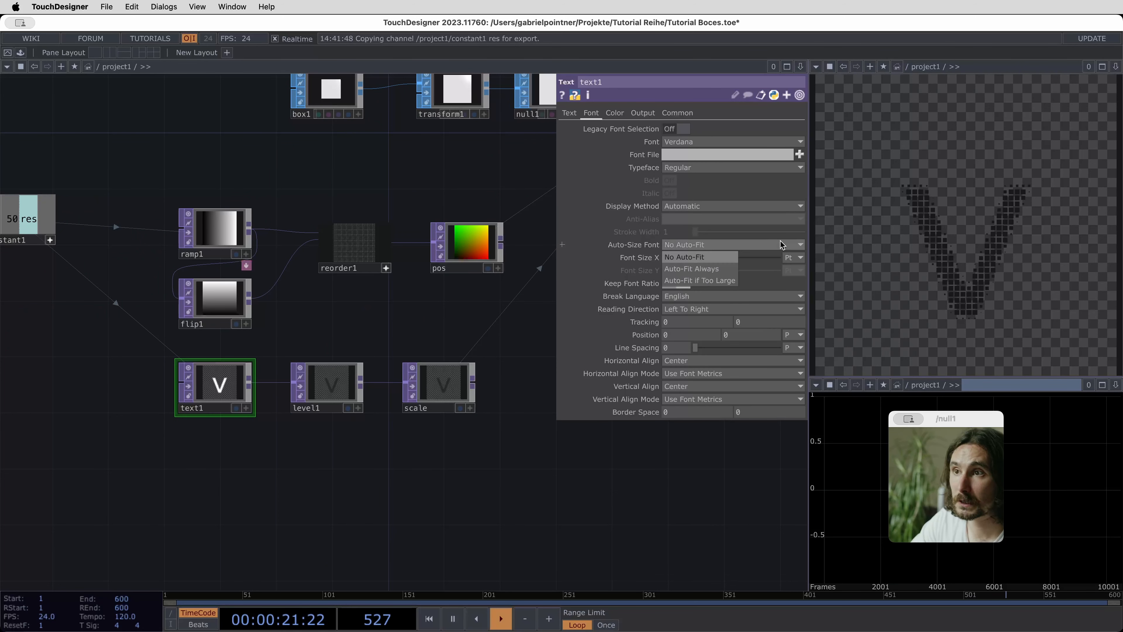
{"action": "left_click", "coordinate": [724, 269]}
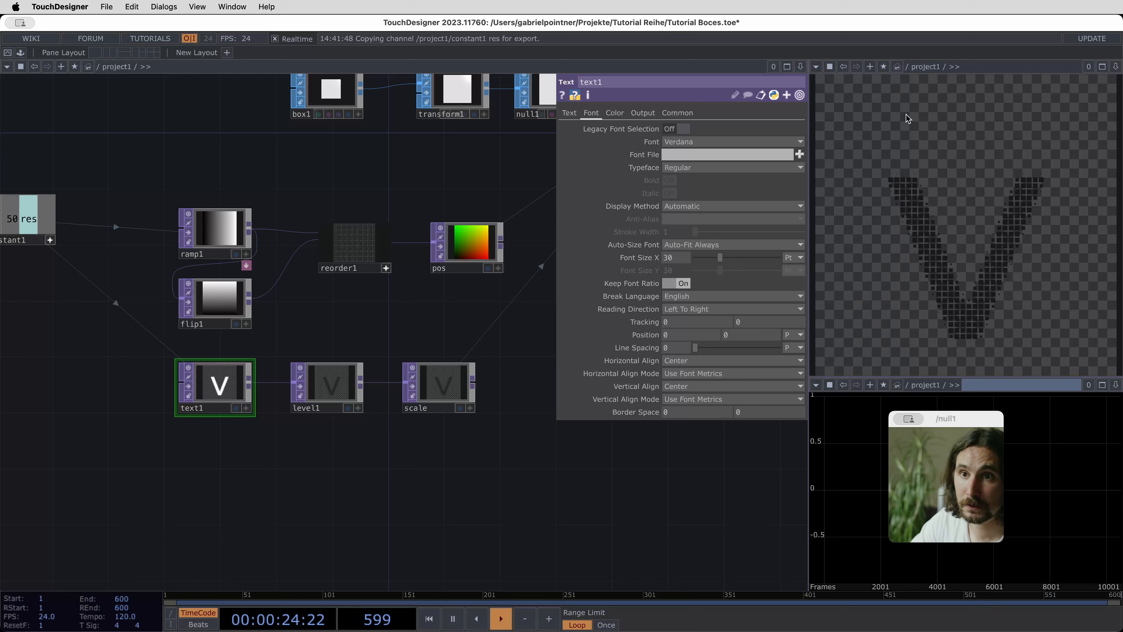
{"action": "left_click_drag", "start_coordinate": [425, 441], "coordinate": [180, 527]}
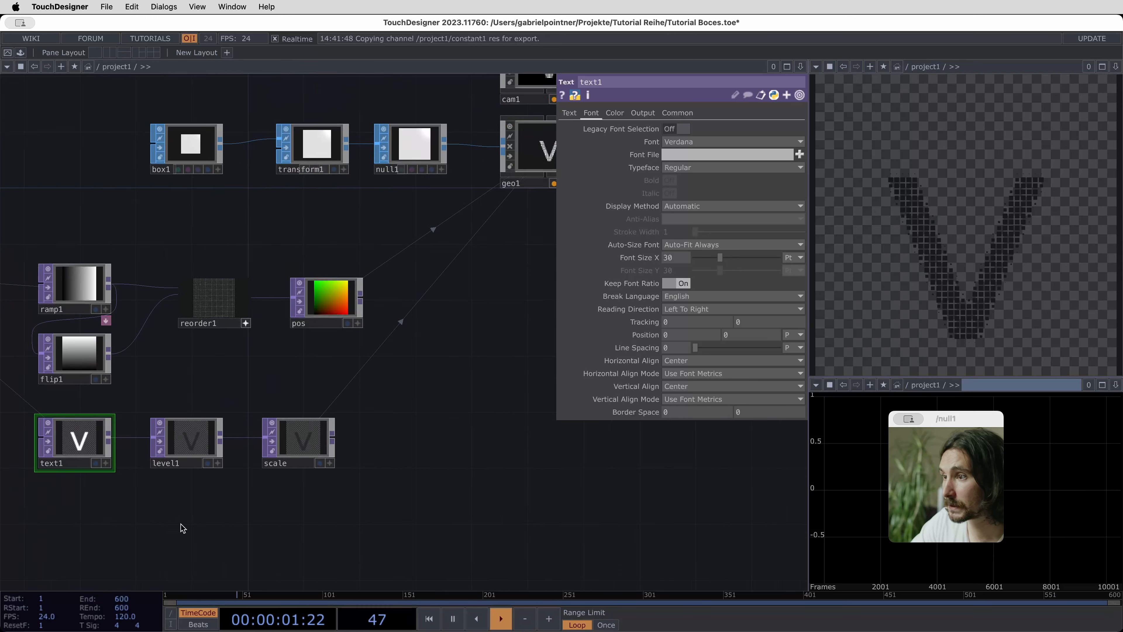
Move null2 farther from render1 to leave space between the two operators
{"action": "left_click_drag", "start_coordinate": [422, 414], "coordinate": [136, 528]}
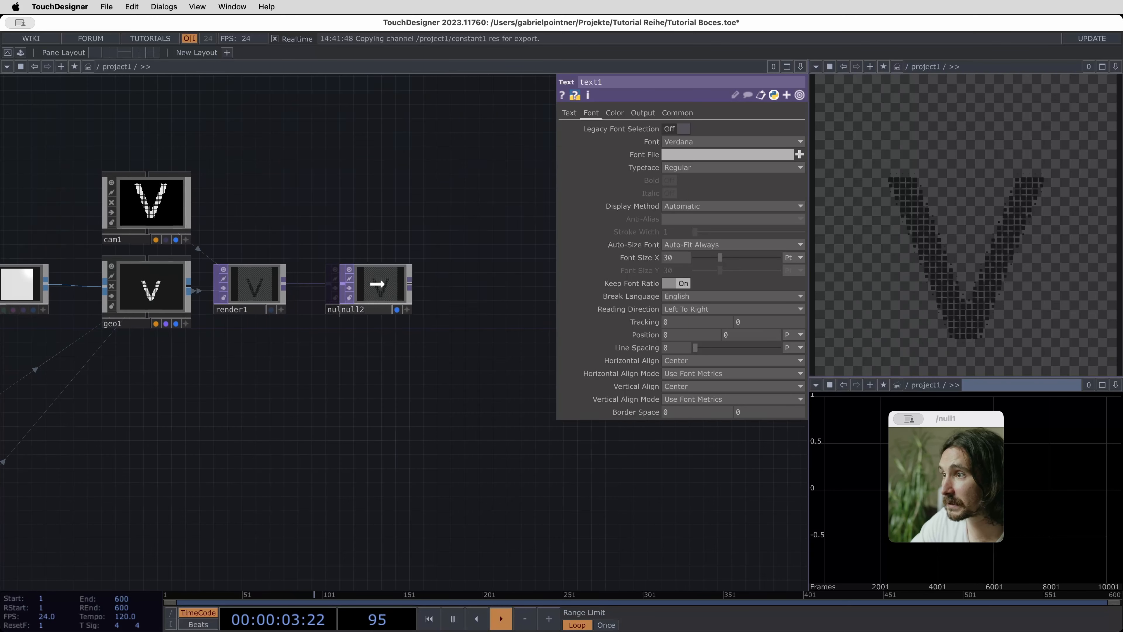
{"action": "left_click_drag", "start_coordinate": [368, 289], "coordinate": [466, 289]}
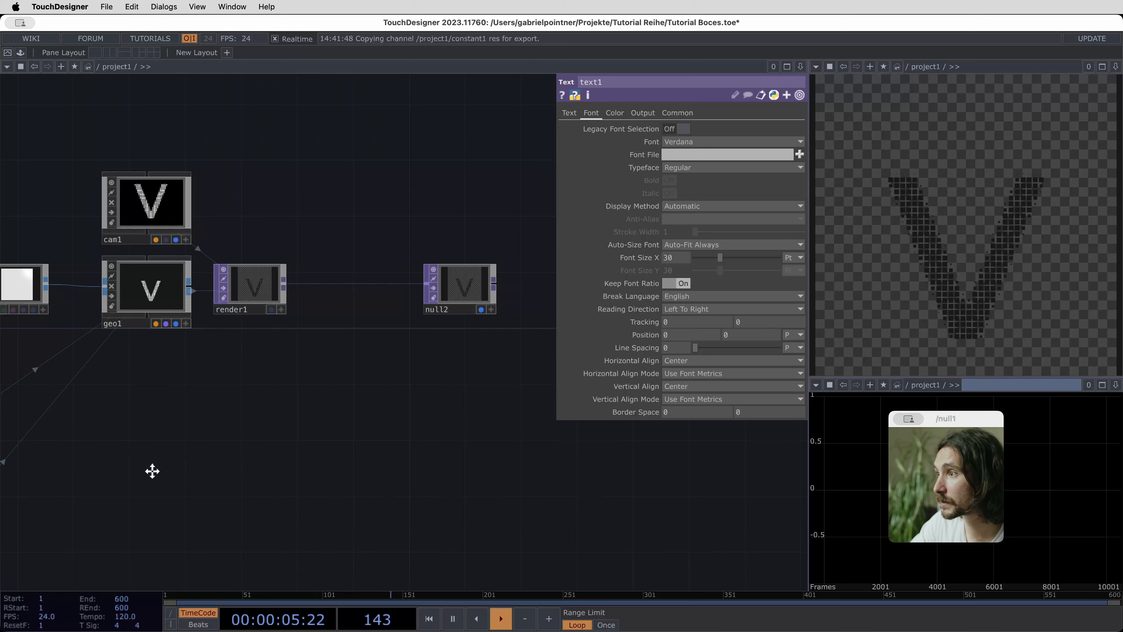
{"action": "left_click_drag", "start_coordinate": [152, 471], "coordinate": [431, 362]}
{"action": "left_click_drag", "start_coordinate": [275, 477], "coordinate": [447, 408]}
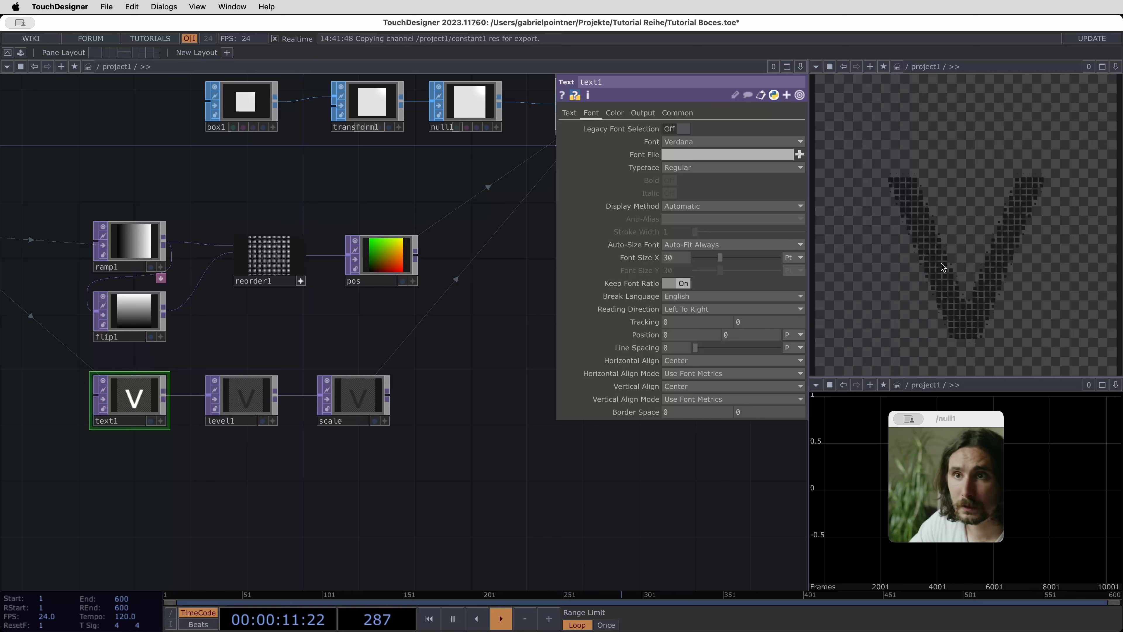
Set Viewer Smoothness and Input Smoothness to Nearest Pixel for text1, level1 and scale together
{"action": "left_click_drag", "start_coordinate": [486, 539], "coordinate": [40, 375]}
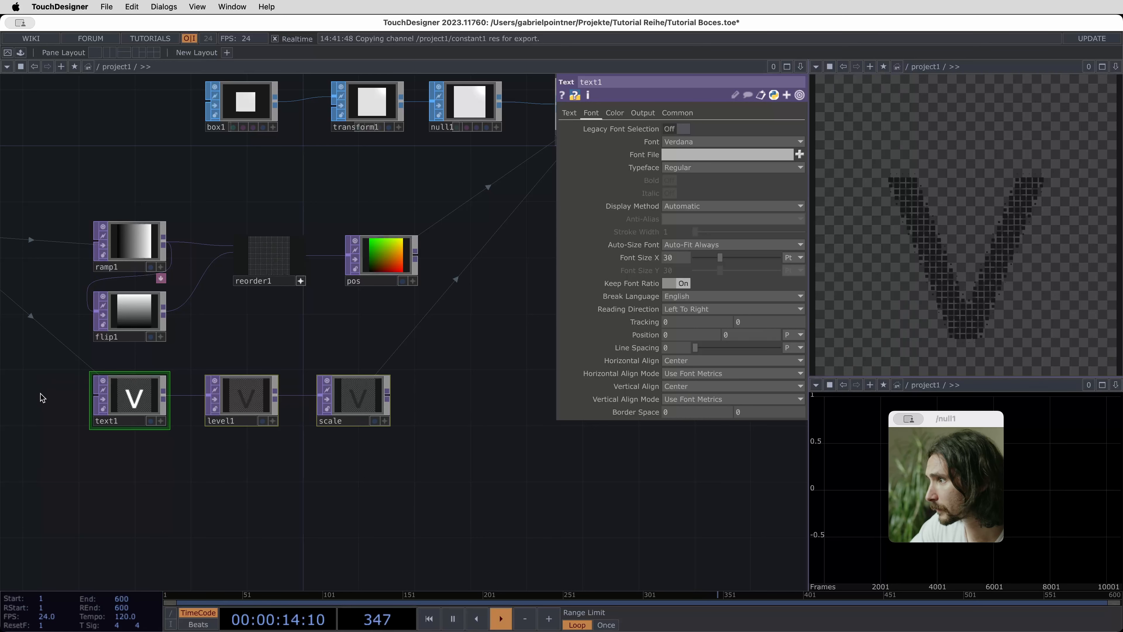
{"action": "left_click", "coordinate": [689, 113]}
{"action": "left_click", "coordinate": [691, 219]}
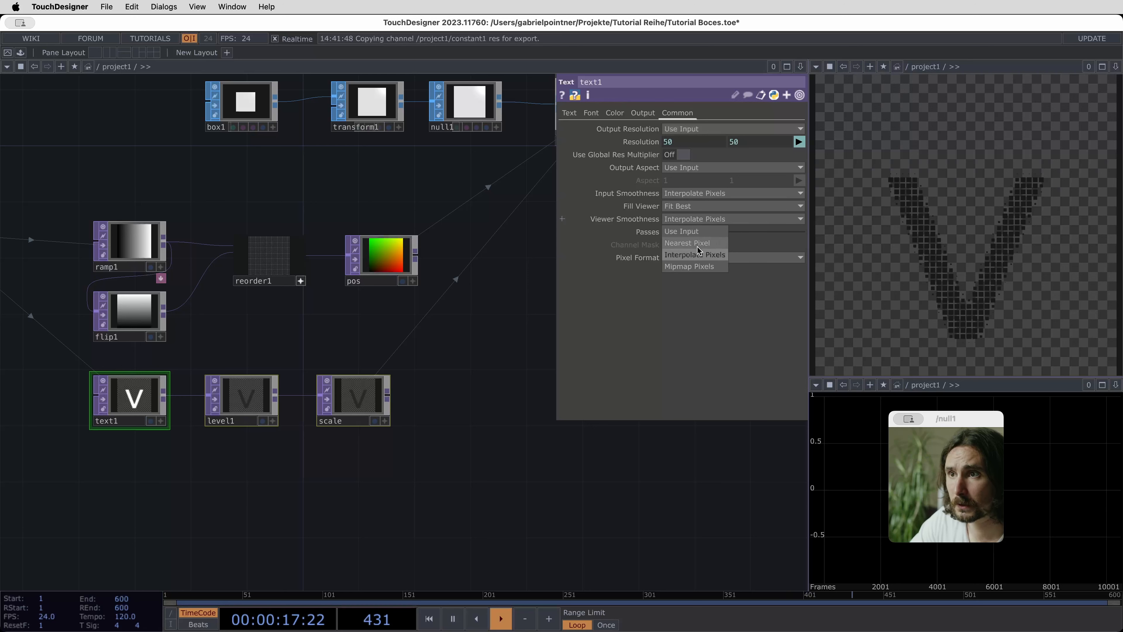
{"action": "left_click", "coordinate": [703, 242]}
{"action": "left_click", "coordinate": [703, 193]}
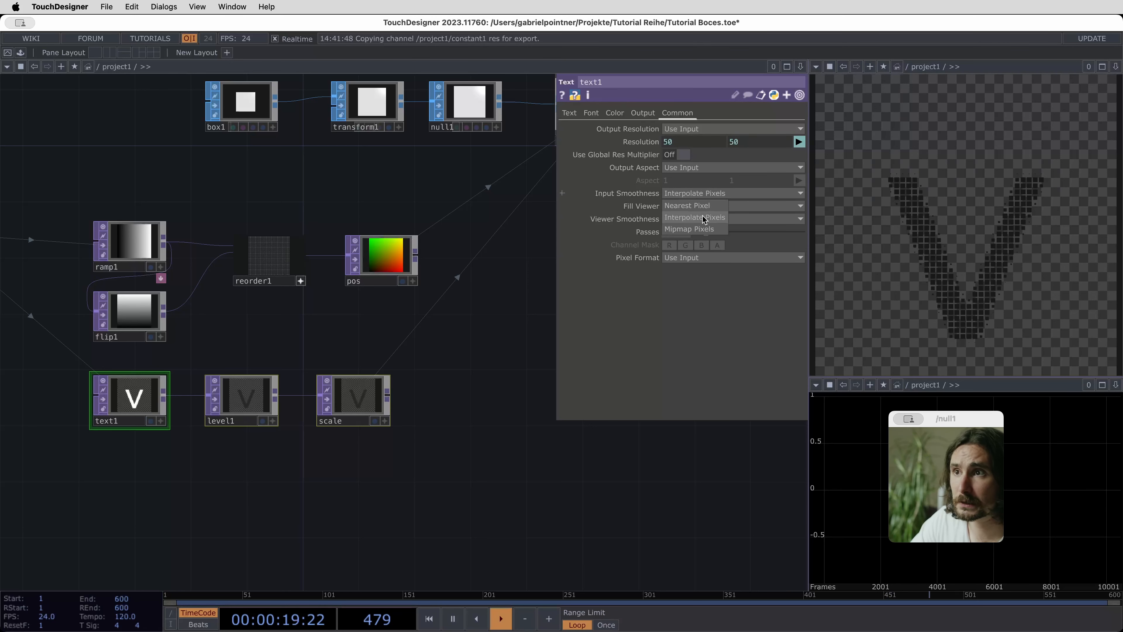
{"action": "left_click", "coordinate": [704, 210]}
{"action": "left_click_drag", "start_coordinate": [492, 365], "coordinate": [440, 387]}
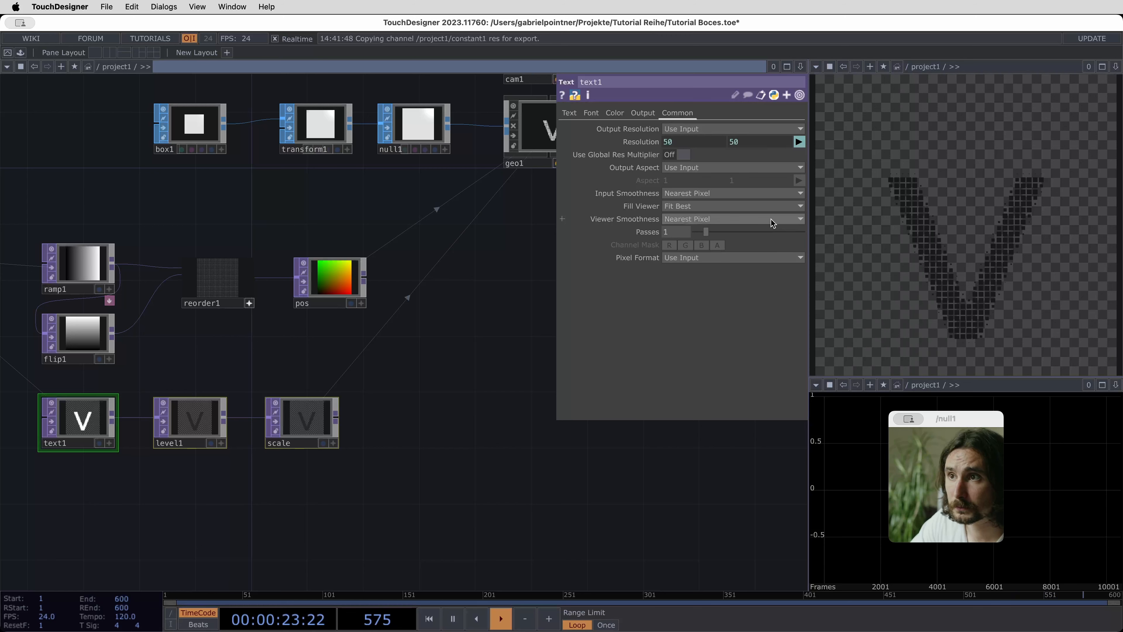
{"action": "left_click", "coordinate": [762, 219]}
{"action": "left_click", "coordinate": [763, 220]}
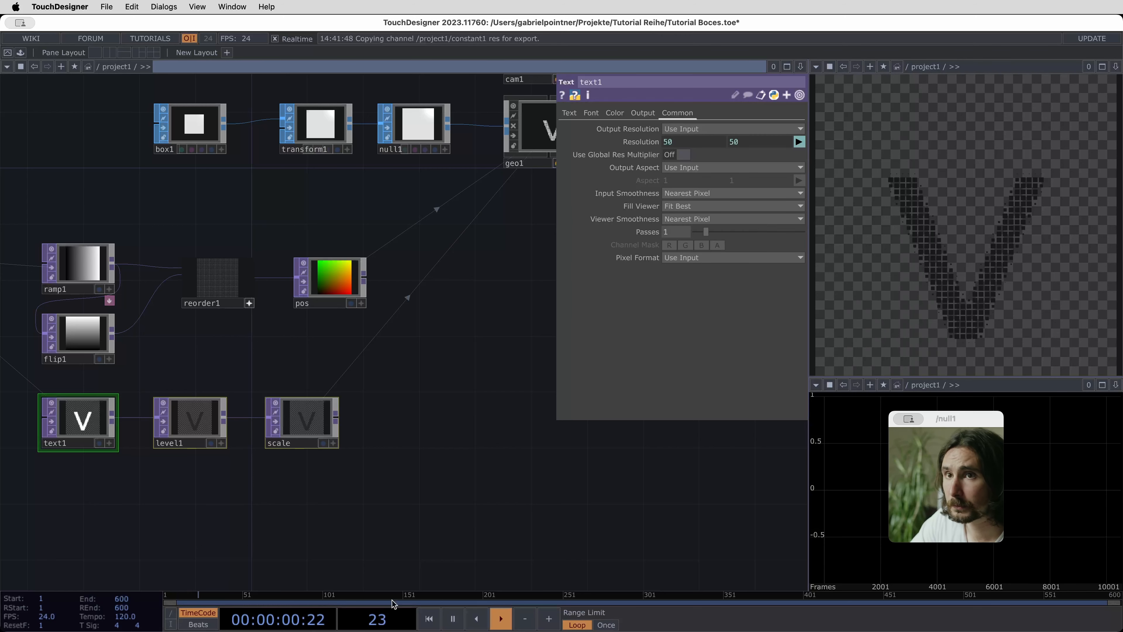
Set constant1's res channel to 30
{"action": "left_click_drag", "start_coordinate": [397, 448], "coordinate": [336, 544]}
{"action": "left_click_drag", "start_coordinate": [230, 453], "coordinate": [517, 420]}
{"action": "left_click", "coordinate": [139, 343]}
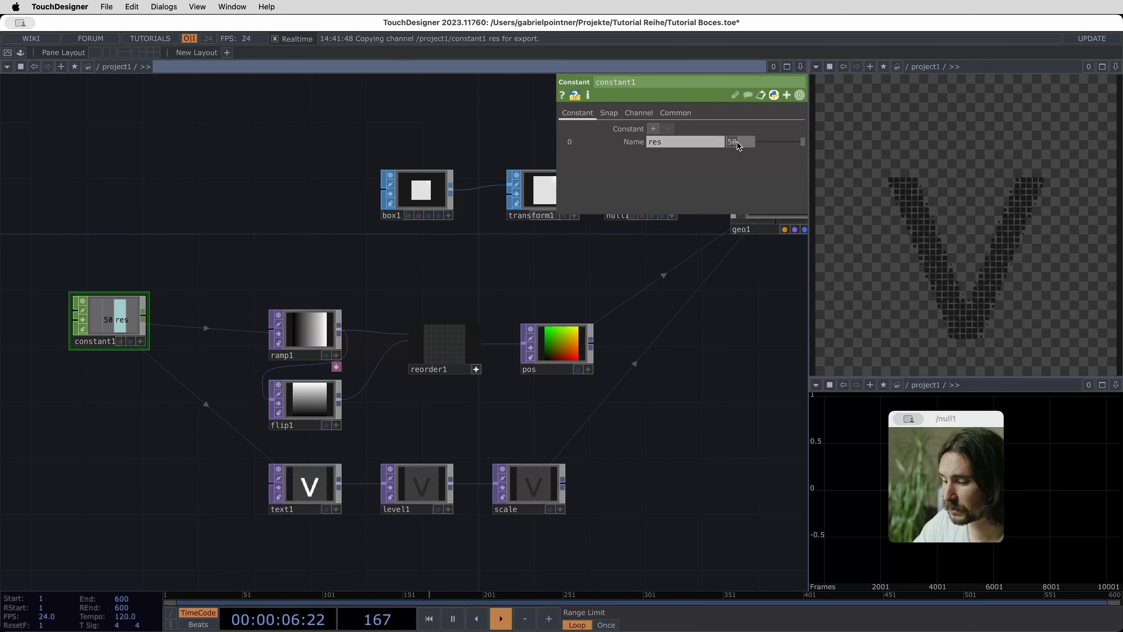
{"action": "key", "text": "Return"}
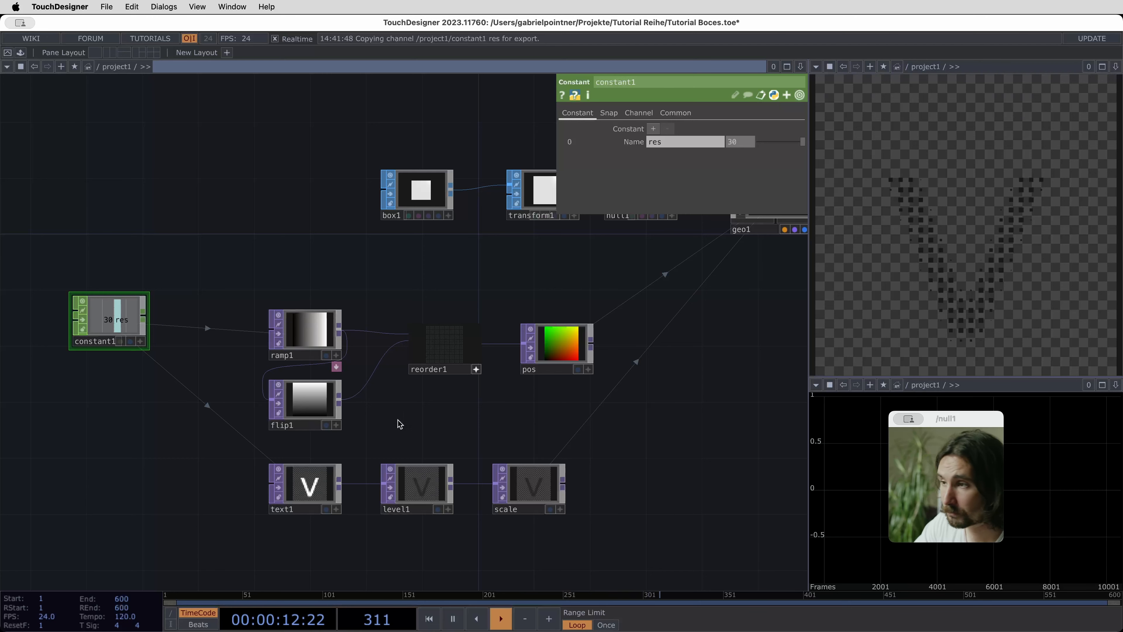
Raise level1's Brightness 1 to 0.3
{"action": "left_click_drag", "start_coordinate": [532, 412], "coordinate": [313, 434]}
{"action": "left_click_drag", "start_coordinate": [608, 412], "coordinate": [579, 471]}
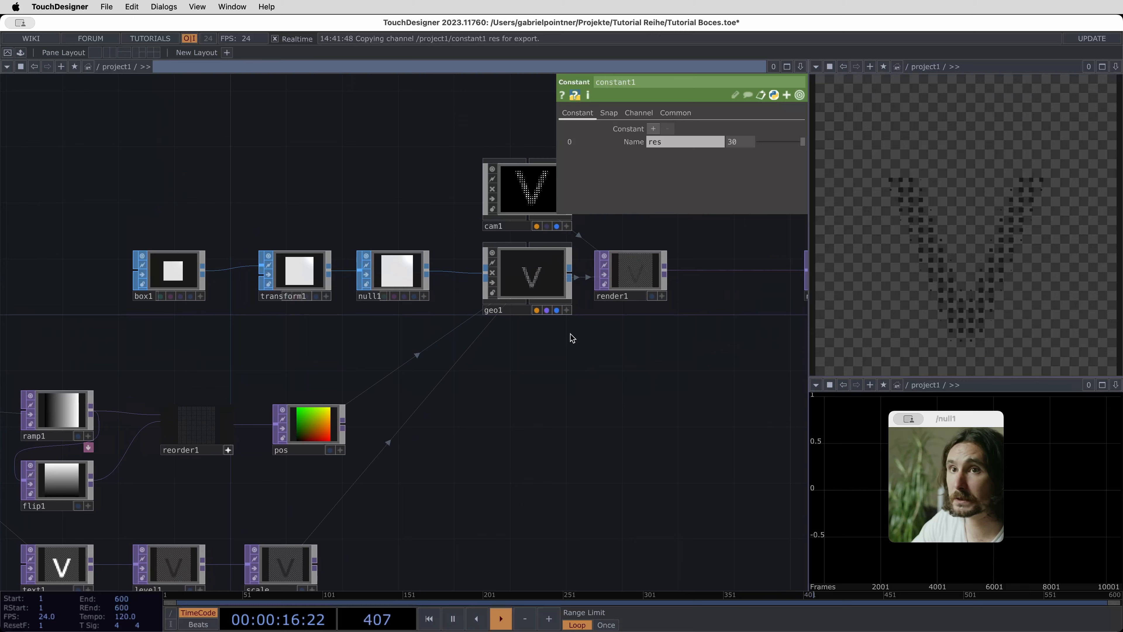
{"action": "left_click_drag", "start_coordinate": [375, 515], "coordinate": [497, 490]}
{"action": "left_click", "coordinate": [292, 559]}
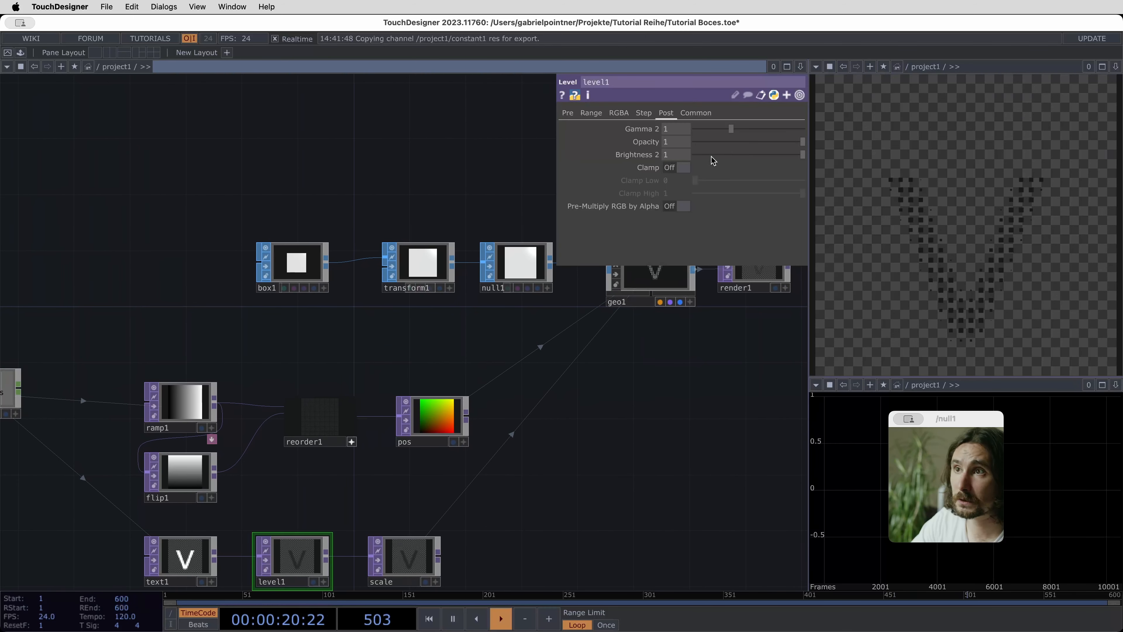
{"action": "left_click", "coordinate": [567, 113]}
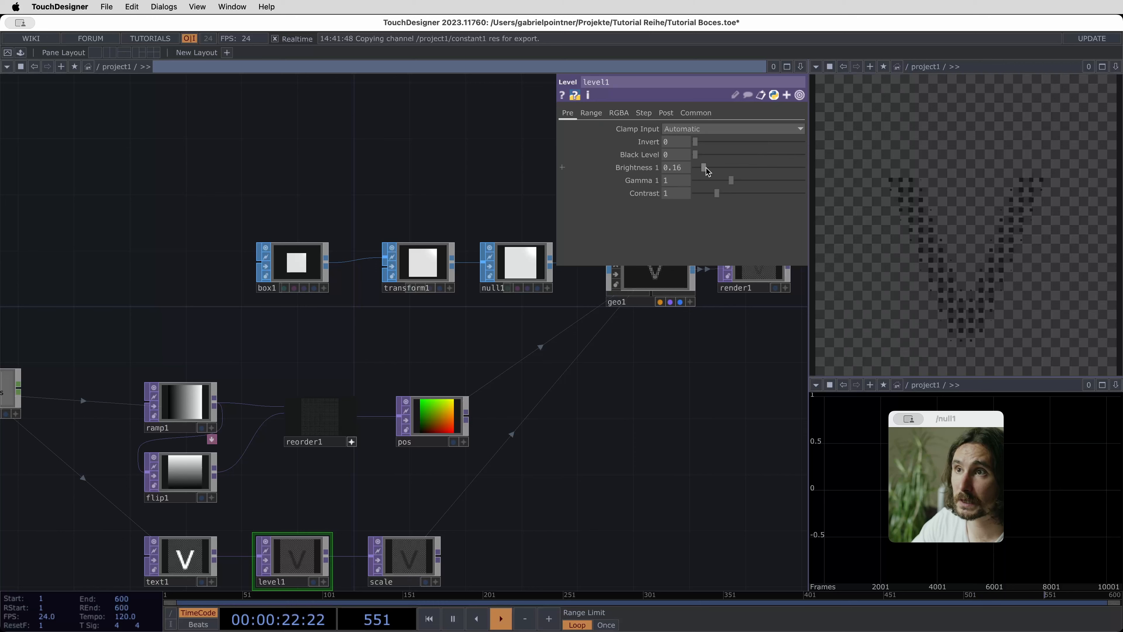
{"action": "left_click_drag", "start_coordinate": [706, 168], "coordinate": [713, 169]}
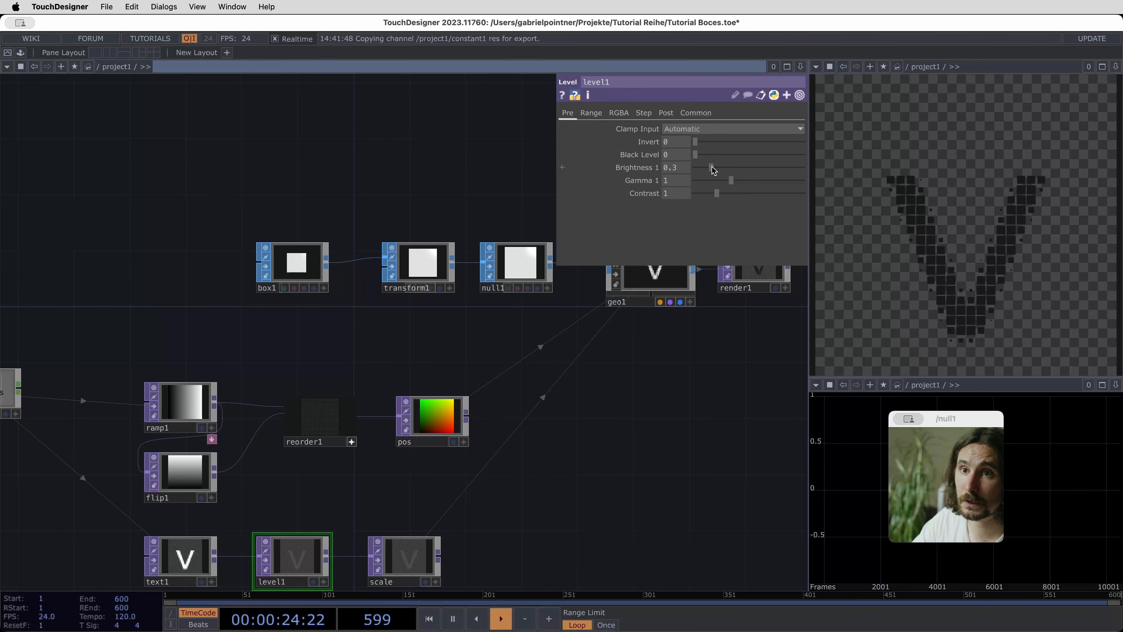
{"action": "left_click_drag", "start_coordinate": [679, 399], "coordinate": [326, 405]}
{"action": "right_click", "coordinate": [366, 299]}
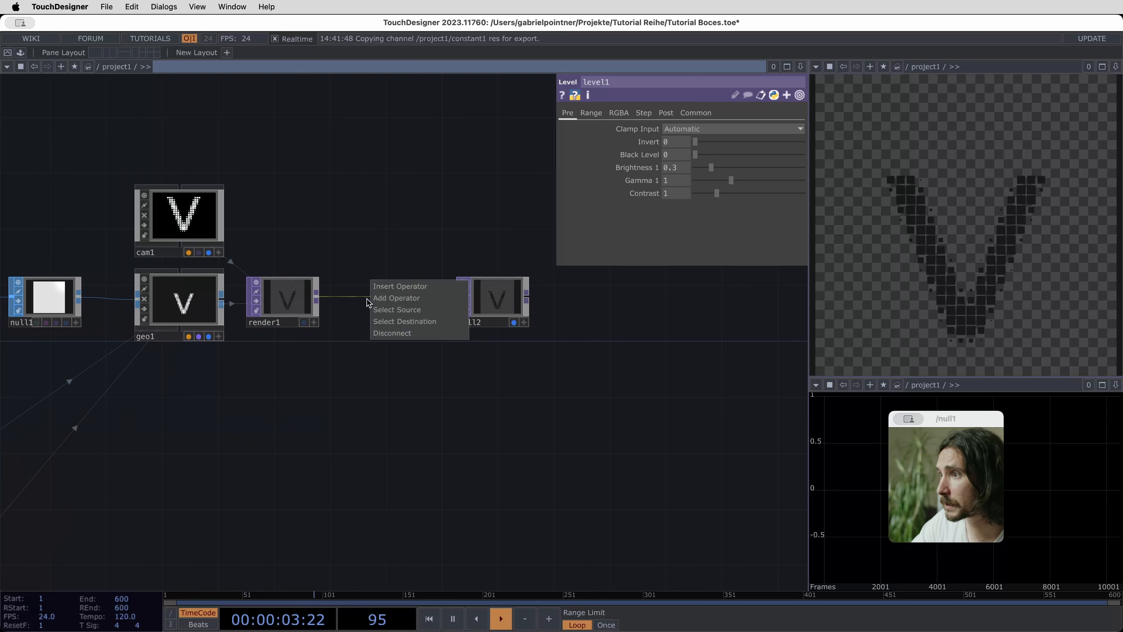
{"action": "left_click", "coordinate": [382, 287]}
{"action": "type", "text": "conv"}
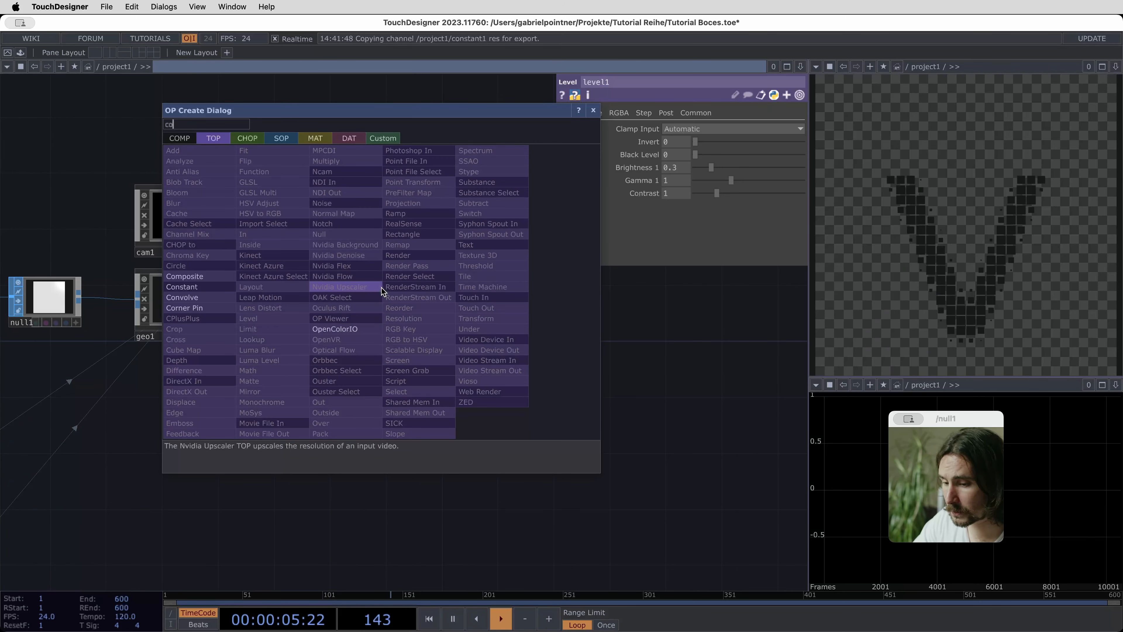
{"action": "key", "text": "Return"}
{"action": "left_click_drag", "start_coordinate": [382, 288], "coordinate": [382, 301]}
{"action": "key", "text": "Delete"}
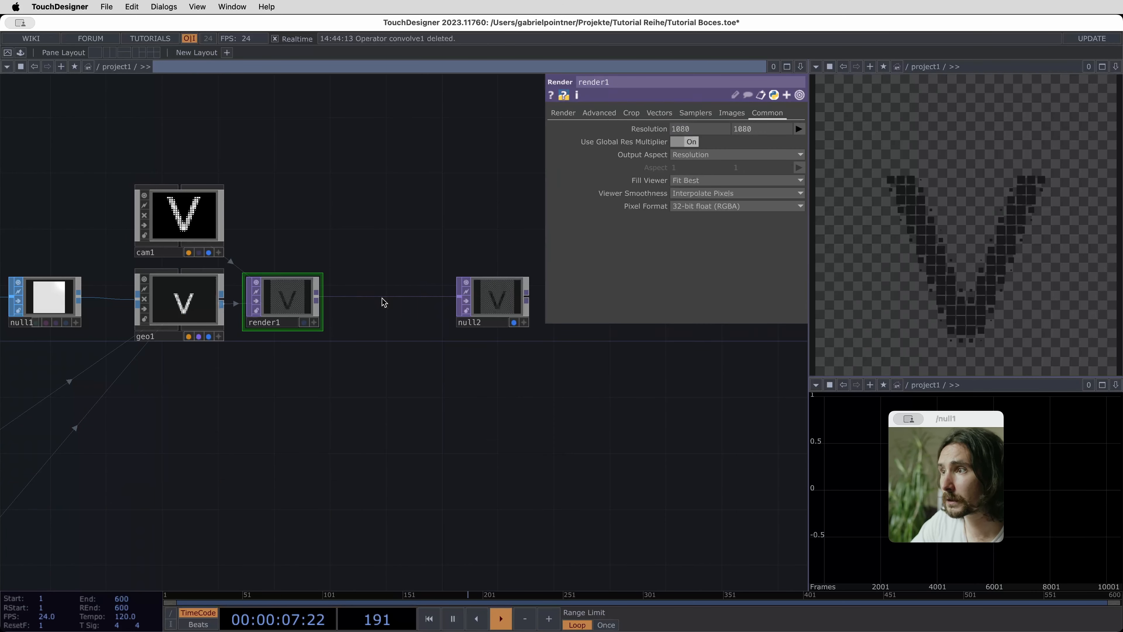
Insert a Constant TOP into the connection between render1 and null2
{"action": "right_click", "coordinate": [383, 297]}
{"action": "left_click", "coordinate": [394, 287]}
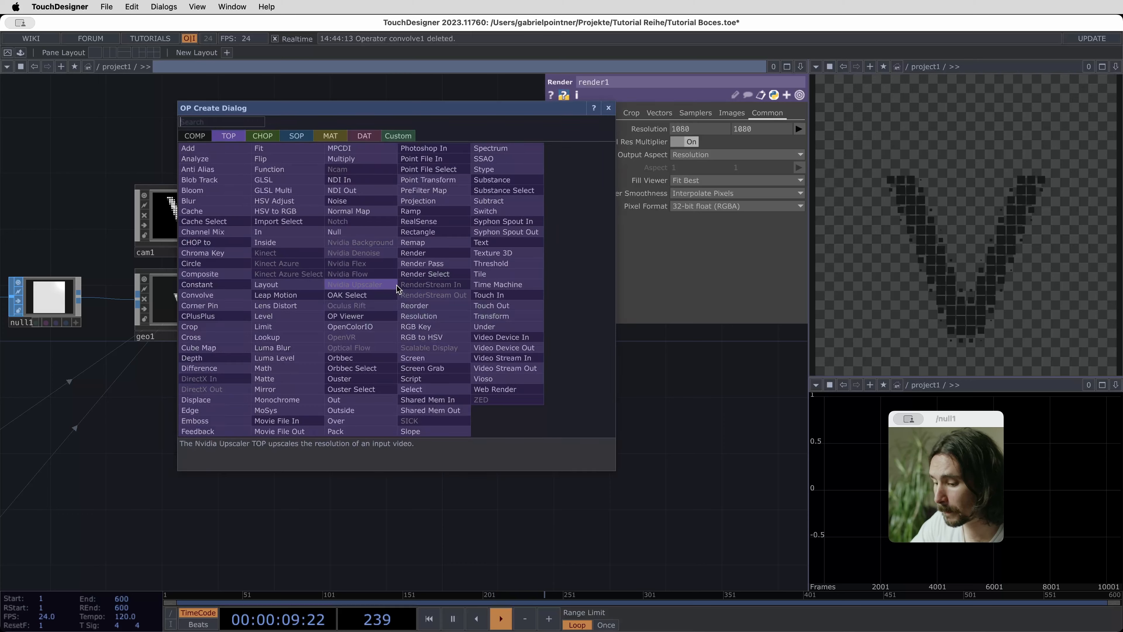
{"action": "type", "text": "conv"}
{"action": "key", "text": "Return"}
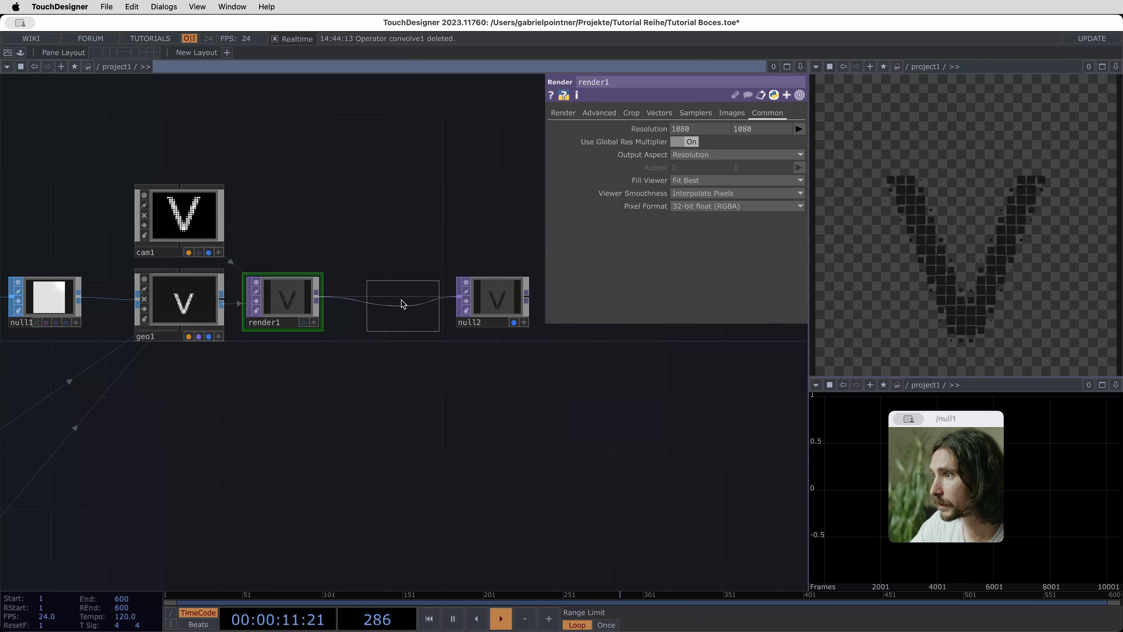
{"action": "left_click", "coordinate": [394, 297]}
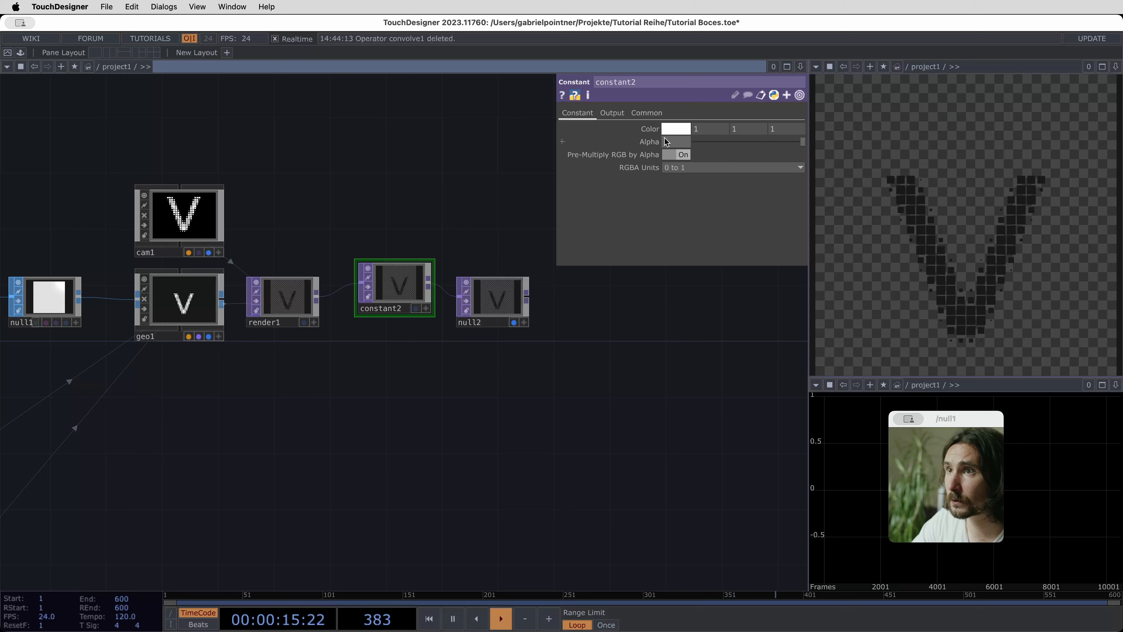
Set constant2's Operation to Under and space out null2 and constant2 in the network
{"action": "left_click", "coordinate": [612, 113]}
{"action": "left_click", "coordinate": [799, 139]}
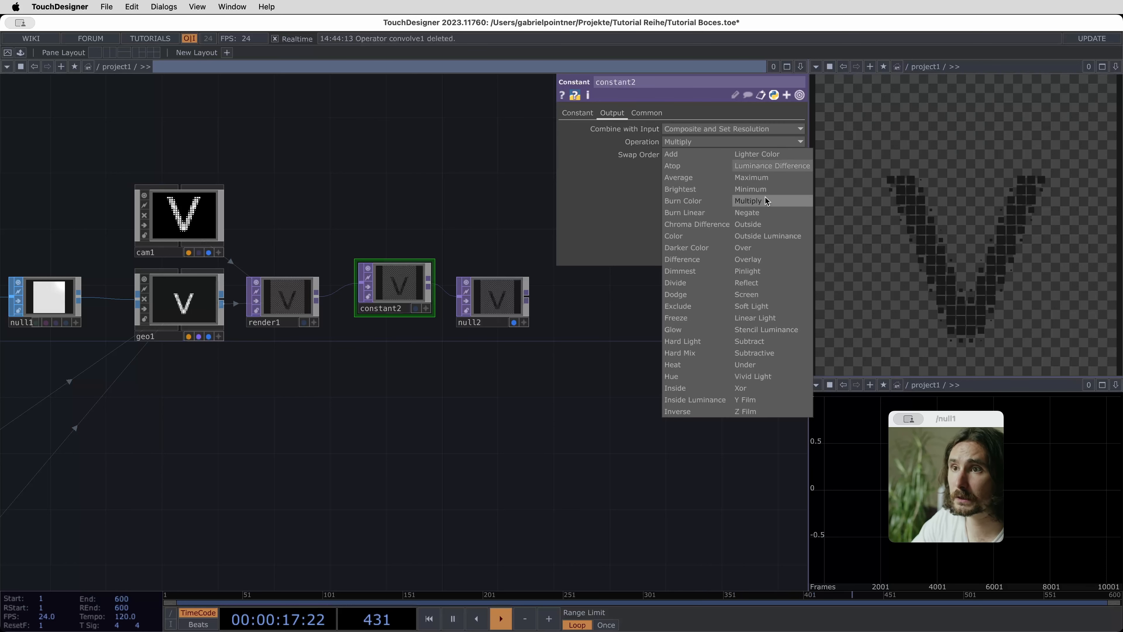
{"action": "left_click", "coordinate": [755, 364]}
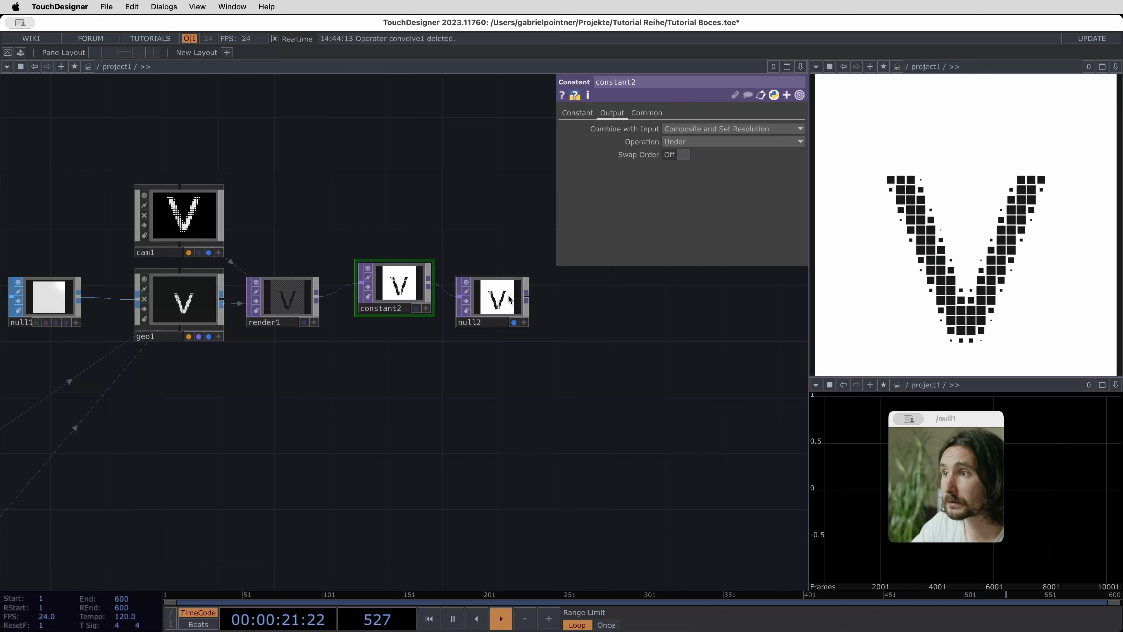
{"action": "left_click_drag", "start_coordinate": [513, 296], "coordinate": [555, 296]}
{"action": "left_click_drag", "start_coordinate": [405, 291], "coordinate": [407, 317]}
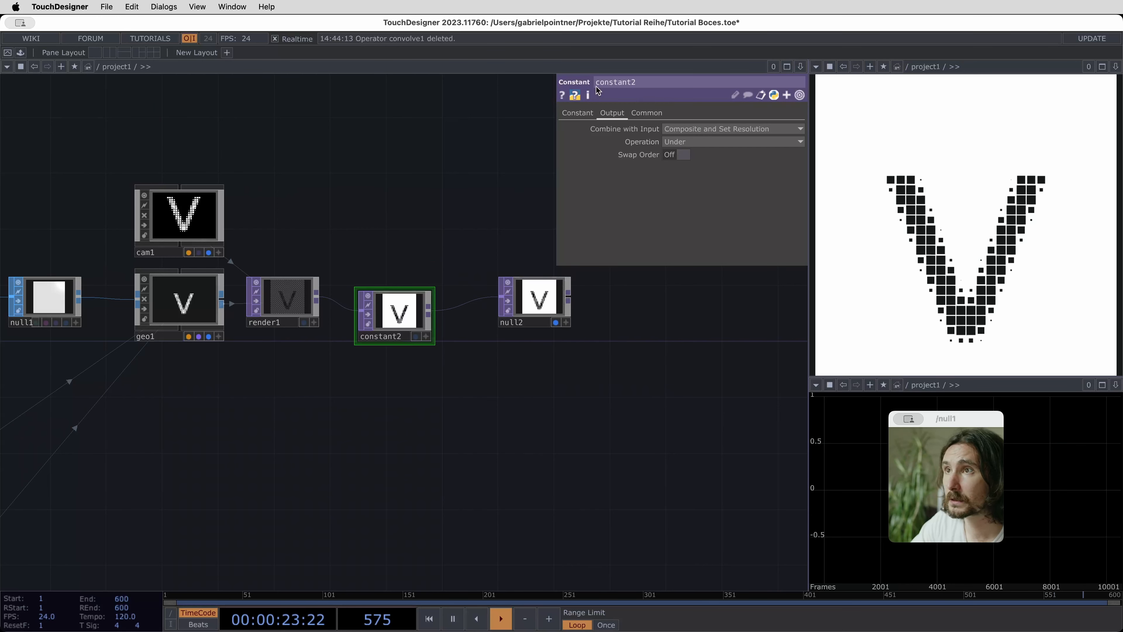
Set constant2's colour to light grey with red, green and blue at 0.793
{"action": "left_click", "coordinate": [577, 113]}
{"action": "left_click", "coordinate": [676, 129]}
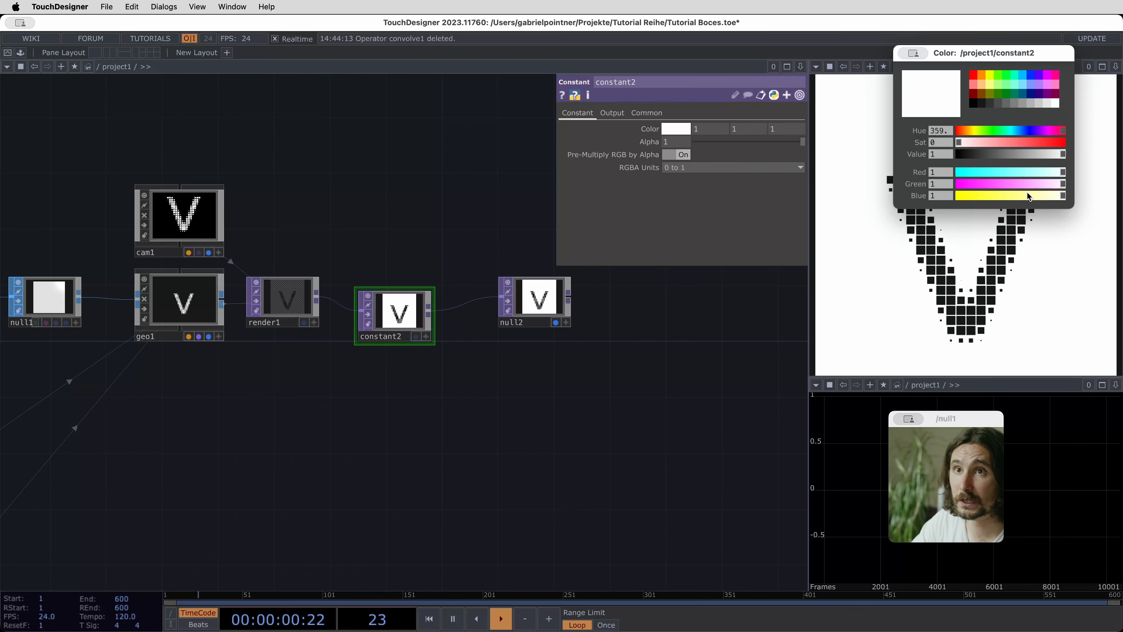
{"action": "left_click", "coordinate": [1036, 154]}
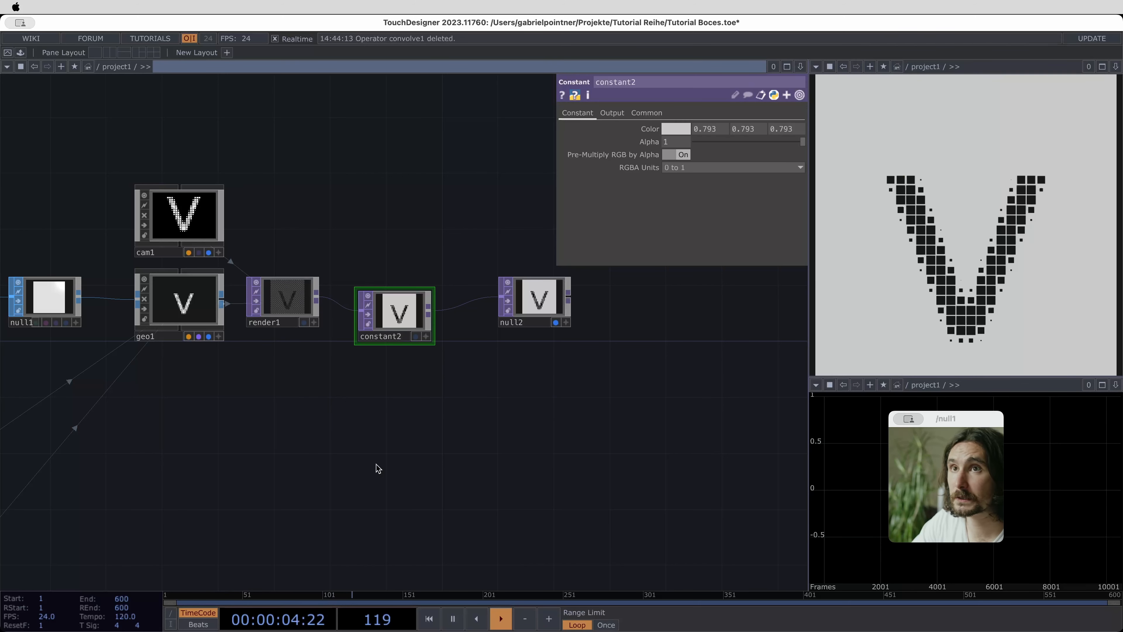
Add a Constant MAT beneath geo1
{"action": "scroll", "coordinate": [502, 436], "scroll_direction": "left", "scroll_amount": 6}
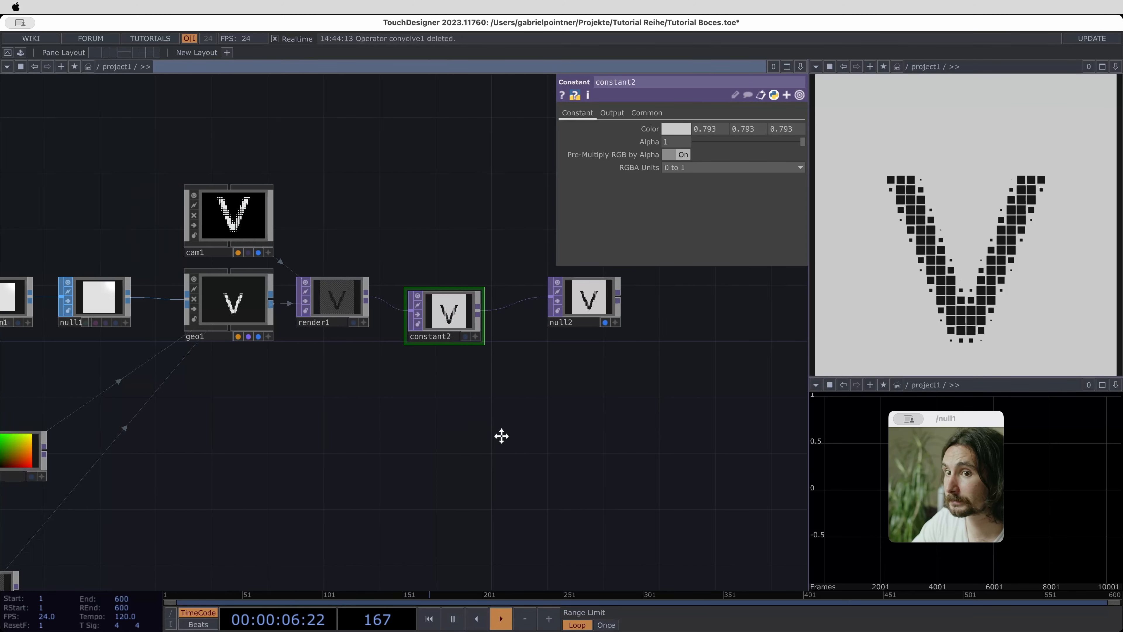
{"action": "key", "text": "Tab"}
{"action": "key", "text": "Tab"}
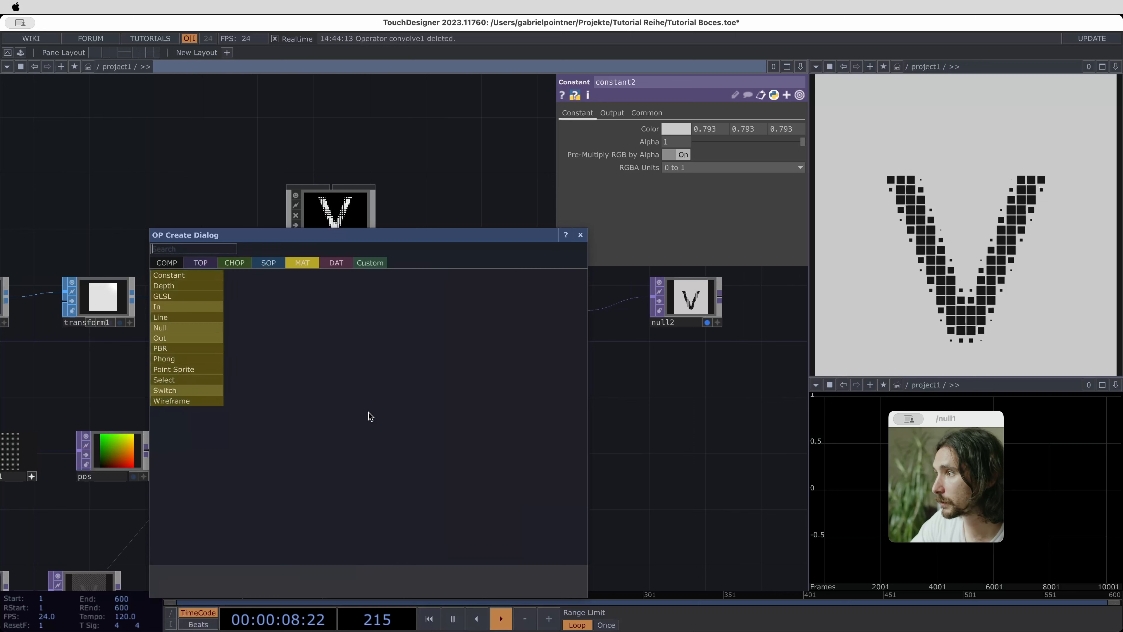
{"action": "left_click", "coordinate": [180, 274]}
{"action": "left_click", "coordinate": [344, 413]}
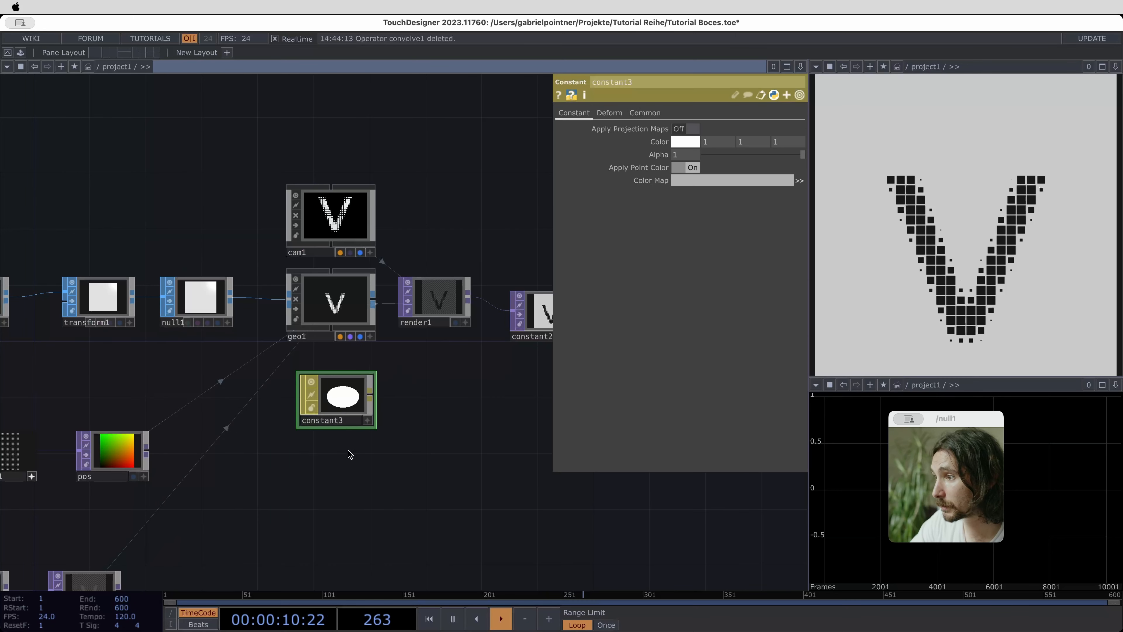
Add a Ramp TOP in the free space below the Constant MAT, between pos and scale
{"action": "scroll", "coordinate": [364, 464], "scroll_direction": "left", "scroll_amount": 2}
{"action": "scroll", "coordinate": [364, 465], "scroll_direction": "down", "scroll_amount": 2}
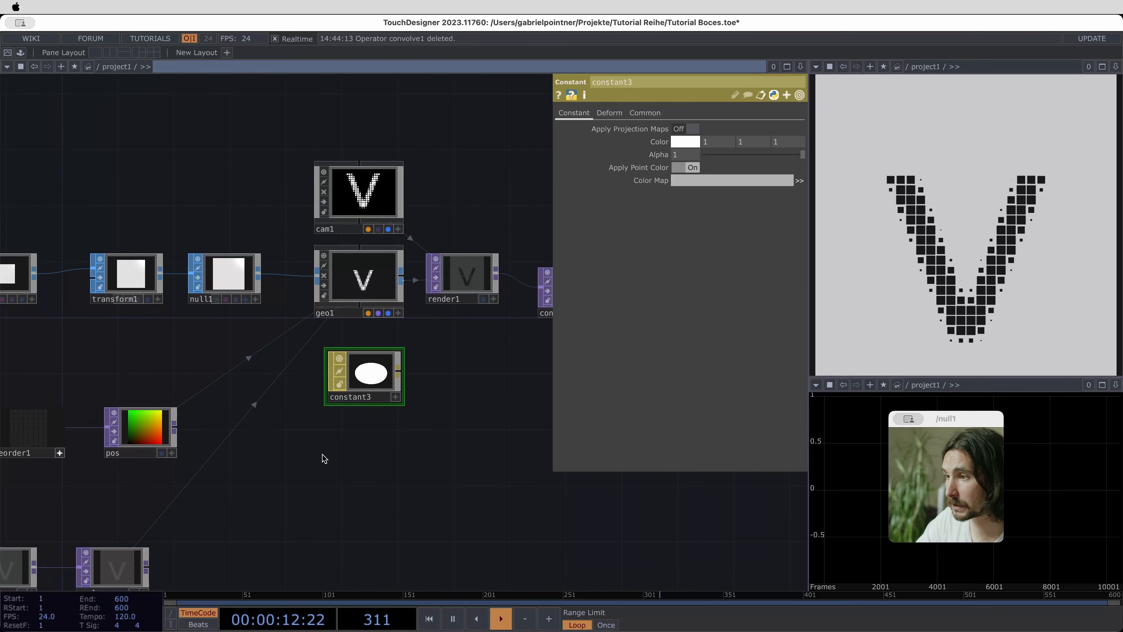
{"action": "scroll", "coordinate": [318, 463], "scroll_direction": "right", "scroll_amount": 3}
{"action": "scroll", "coordinate": [319, 462], "scroll_direction": "down", "scroll_amount": 2}
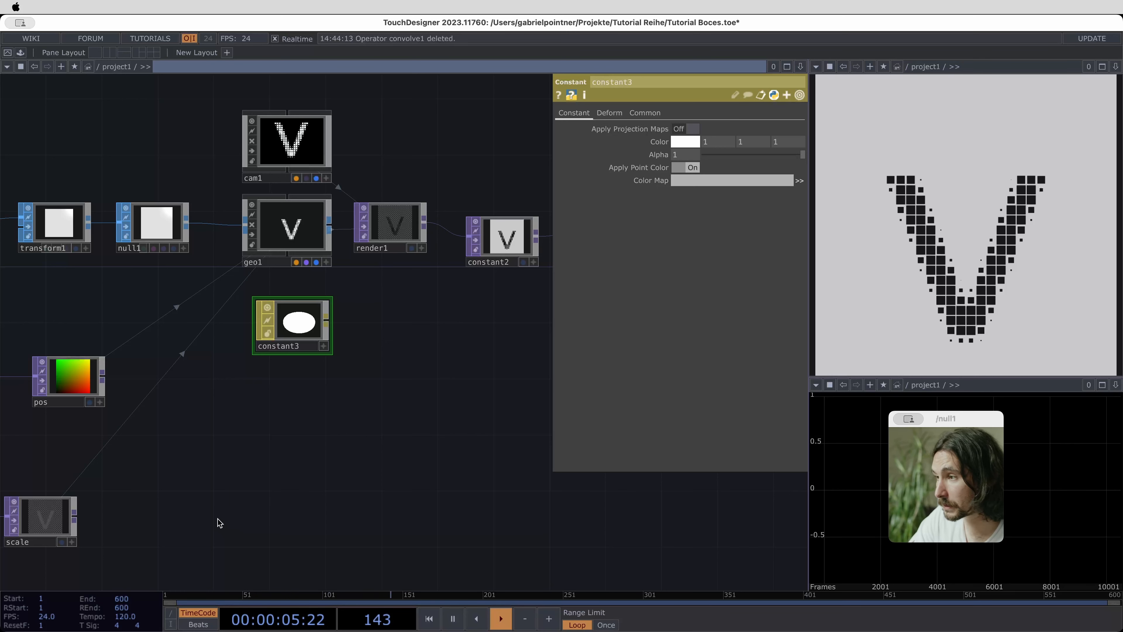
{"action": "key", "text": "Tab"}
{"action": "key", "text": "Tab"}
{"action": "key", "text": "Tab"}
{"action": "key", "text": "Tab"}
{"action": "key", "text": "Tab"}
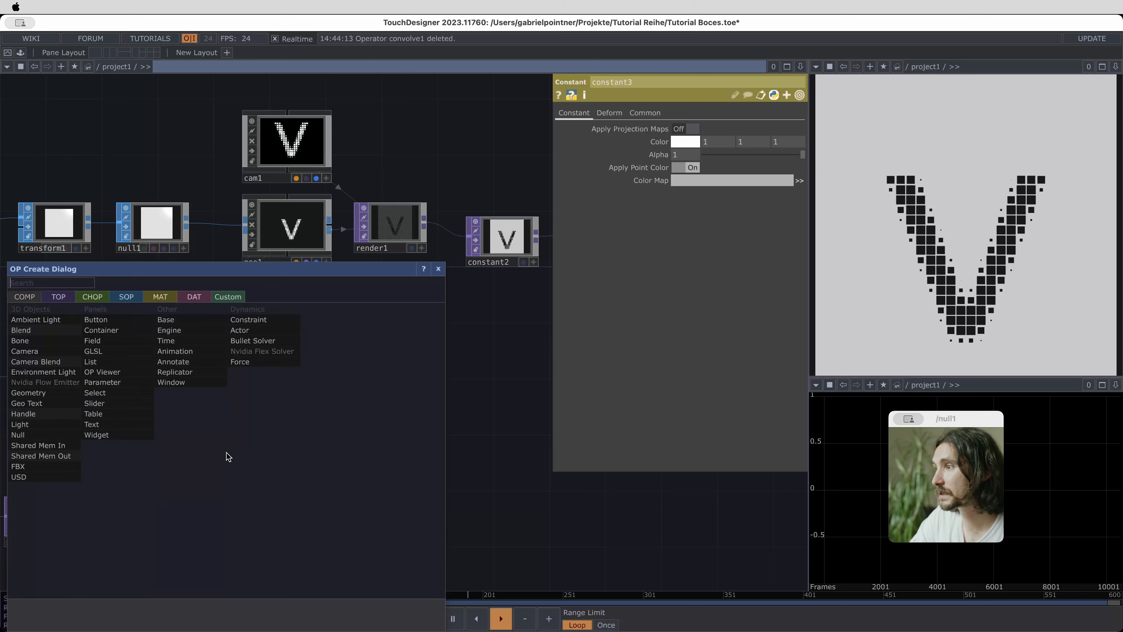
{"action": "key", "text": "Tab"}
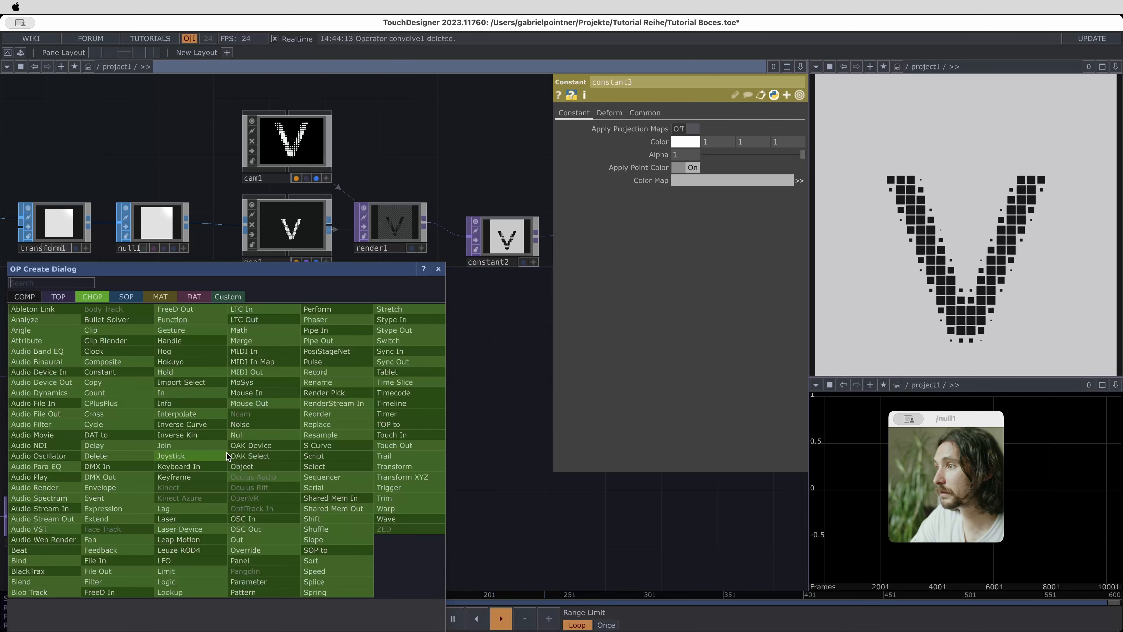
{"action": "key", "text": "Tab"}
{"action": "key", "text": "Tab"}
{"action": "key", "text": "Tab"}
{"action": "key", "text": "Tab"}
{"action": "key", "text": "Tab"}
{"action": "key", "text": "Tab"}
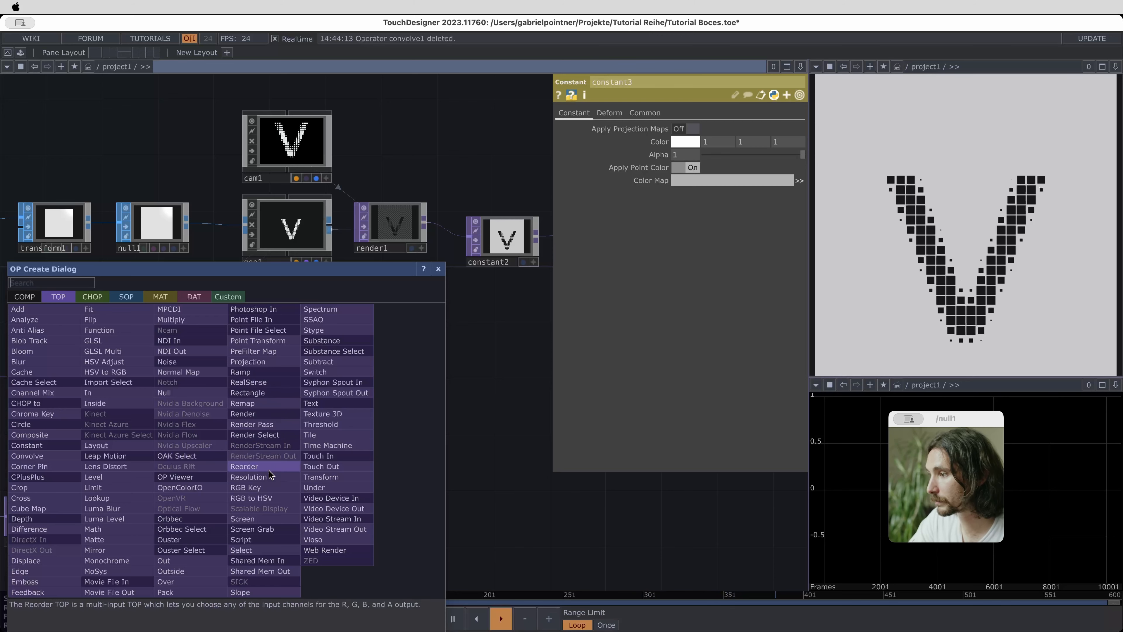
{"action": "type", "text": "ramp"}
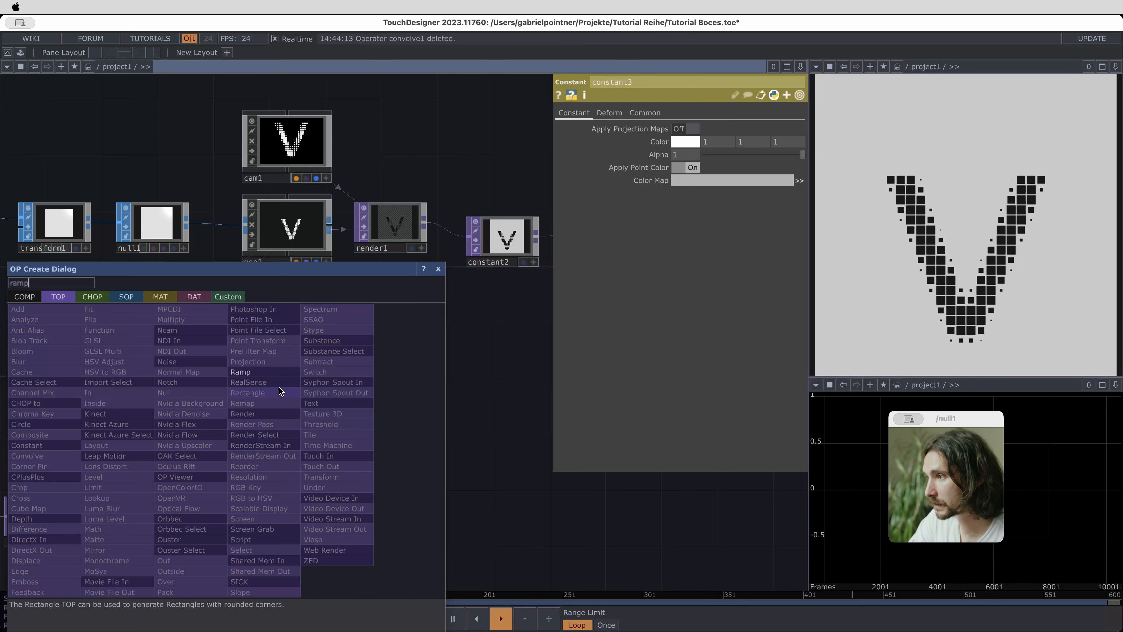
{"action": "left_click", "coordinate": [265, 372]}
{"action": "left_click", "coordinate": [226, 450]}
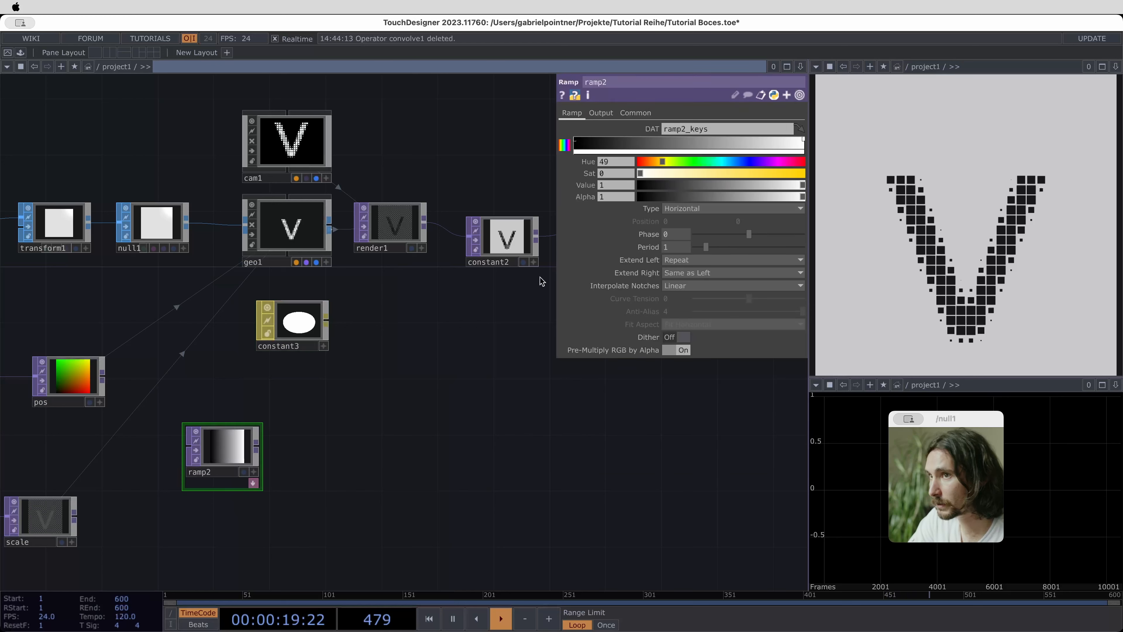
Set ramp2's resolution to 3 by 2
{"action": "left_click", "coordinate": [636, 113]}
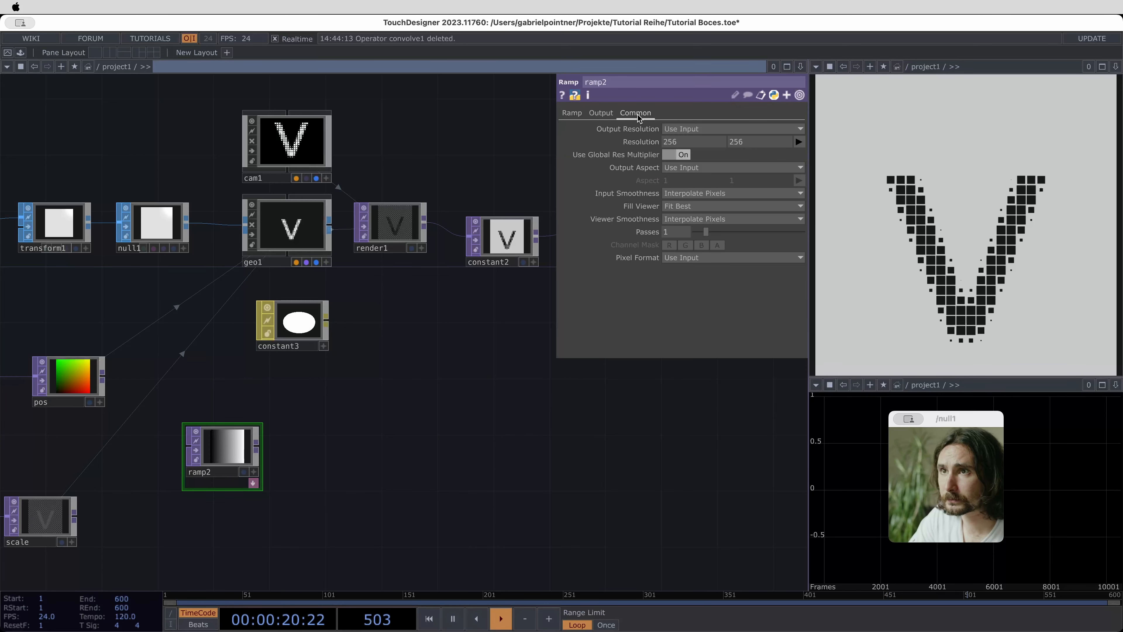
{"action": "left_click", "coordinate": [709, 141]}
{"action": "type", "text": "3"}
{"action": "key", "text": "Tab"}
{"action": "type", "text": "2"}
{"action": "key", "text": "Return"}
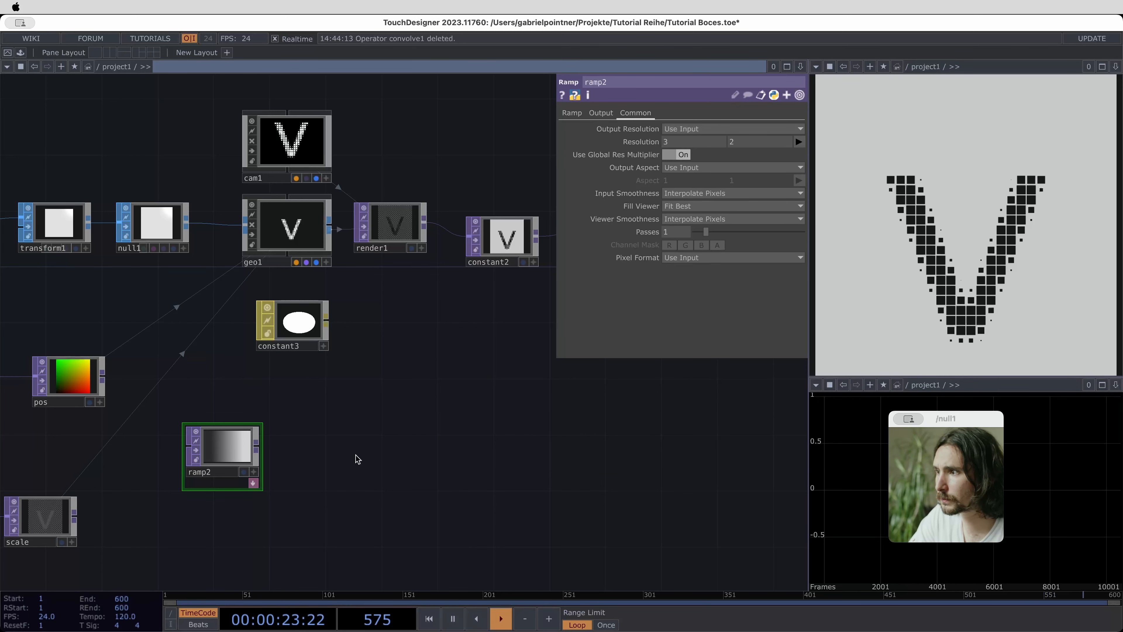
Change ramp2's gradient type to Radial
{"action": "scroll", "coordinate": [357, 448], "scroll_direction": "up", "scroll_amount": 3}
{"action": "left_click_drag", "start_coordinate": [371, 451], "coordinate": [472, 395]}
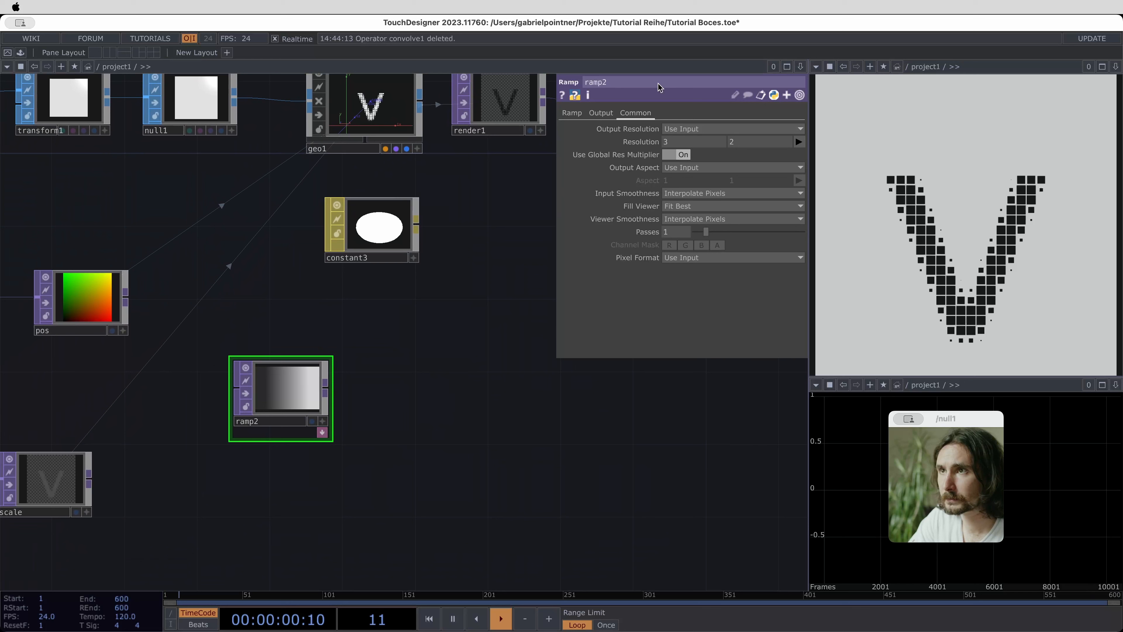
{"action": "left_click", "coordinate": [575, 114]}
{"action": "left_click", "coordinate": [721, 258]}
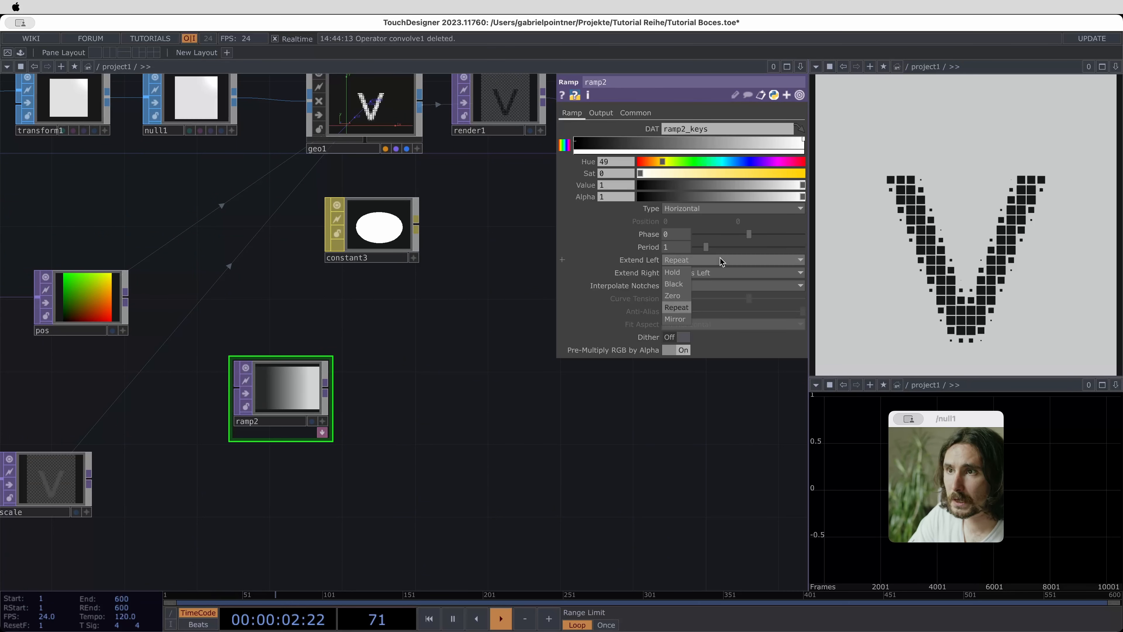
{"action": "left_click", "coordinate": [722, 273]}
{"action": "left_click", "coordinate": [722, 273]}
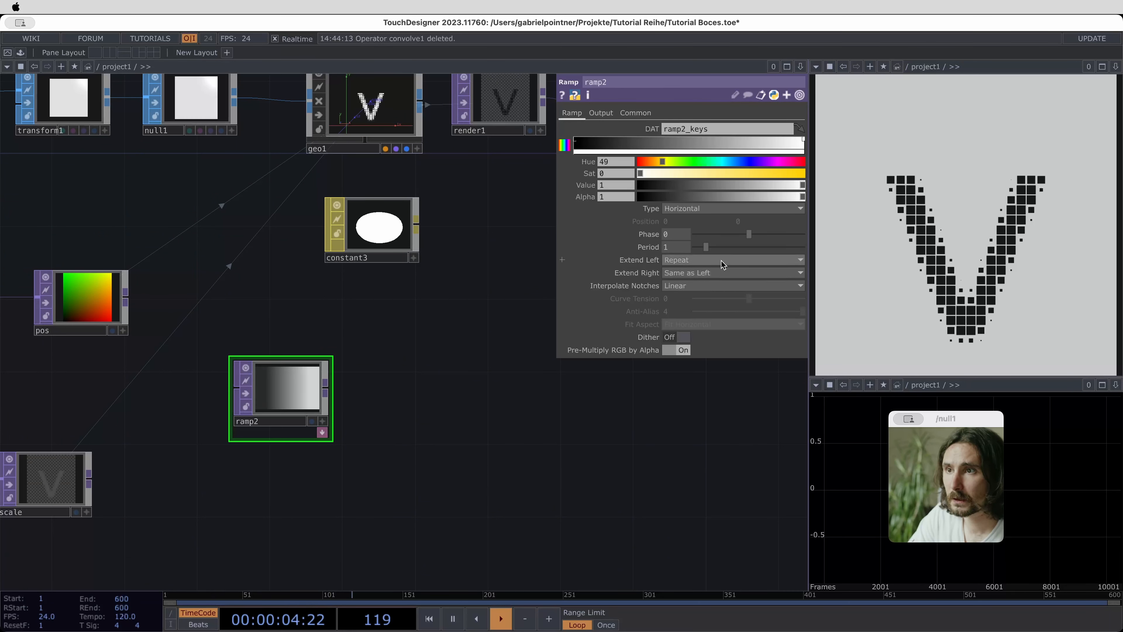
{"action": "left_click", "coordinate": [718, 209]}
{"action": "left_click", "coordinate": [679, 244]}
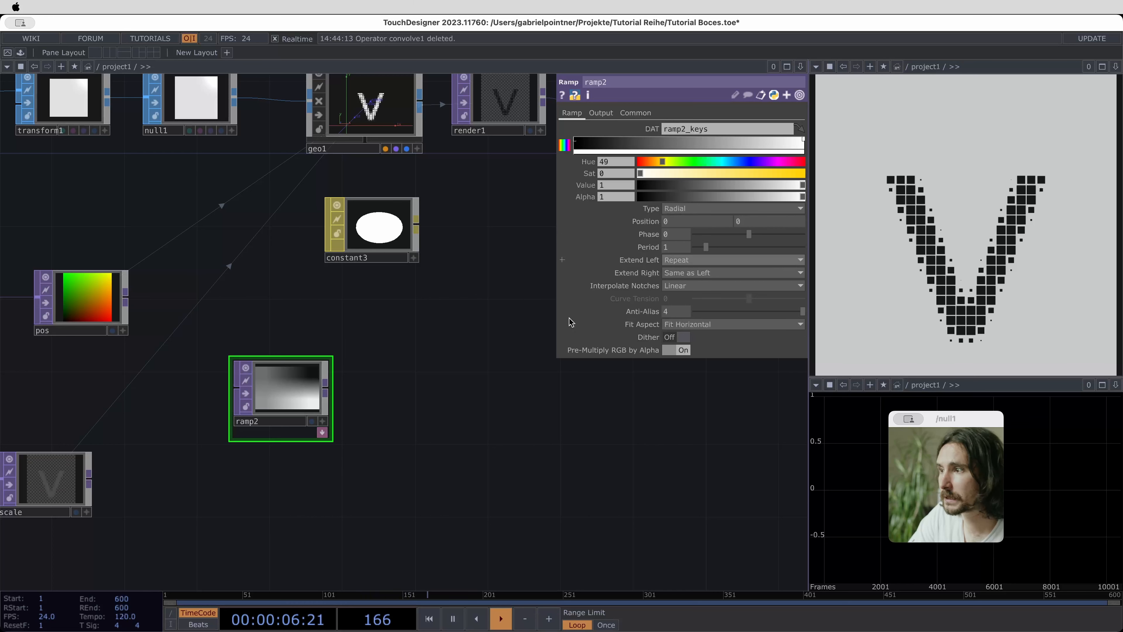
Set both Input Smoothness and Viewer Smoothness of ramp2 to Nearest Pixel
{"action": "left_click", "coordinate": [635, 113]}
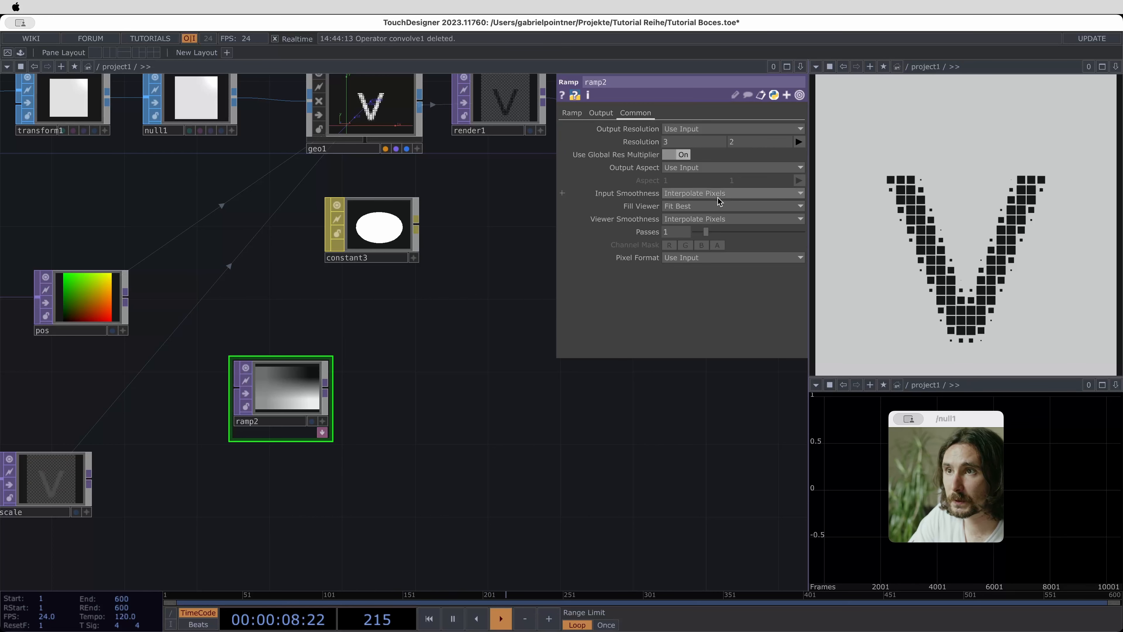
{"action": "left_click", "coordinate": [716, 193]}
{"action": "left_click", "coordinate": [713, 206]}
{"action": "left_click", "coordinate": [714, 219]}
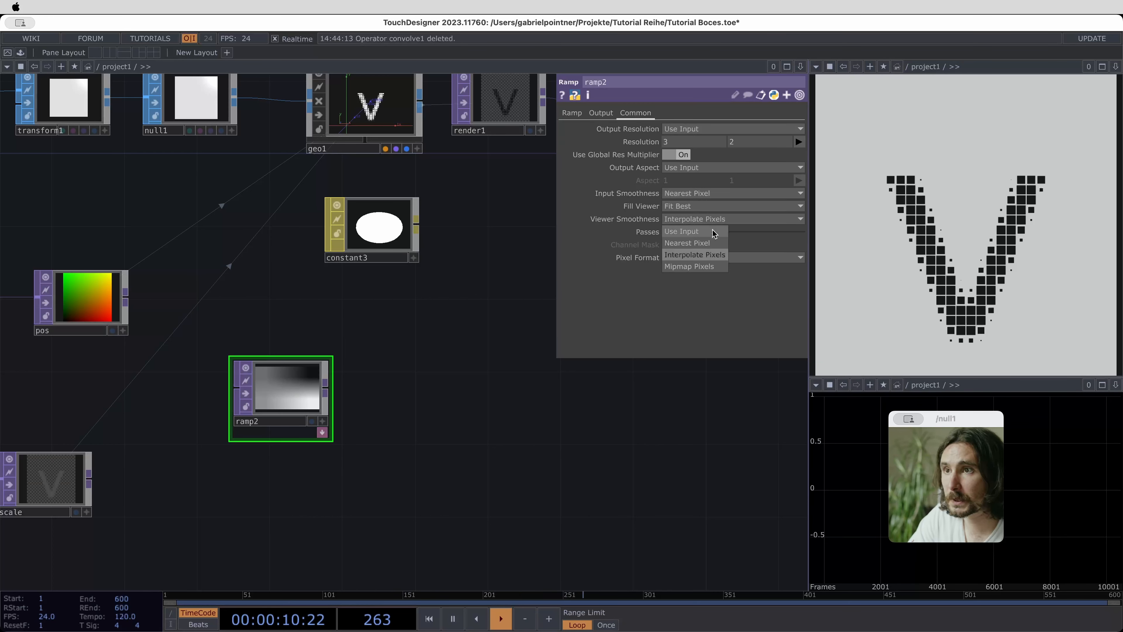
{"action": "left_click", "coordinate": [713, 235]}
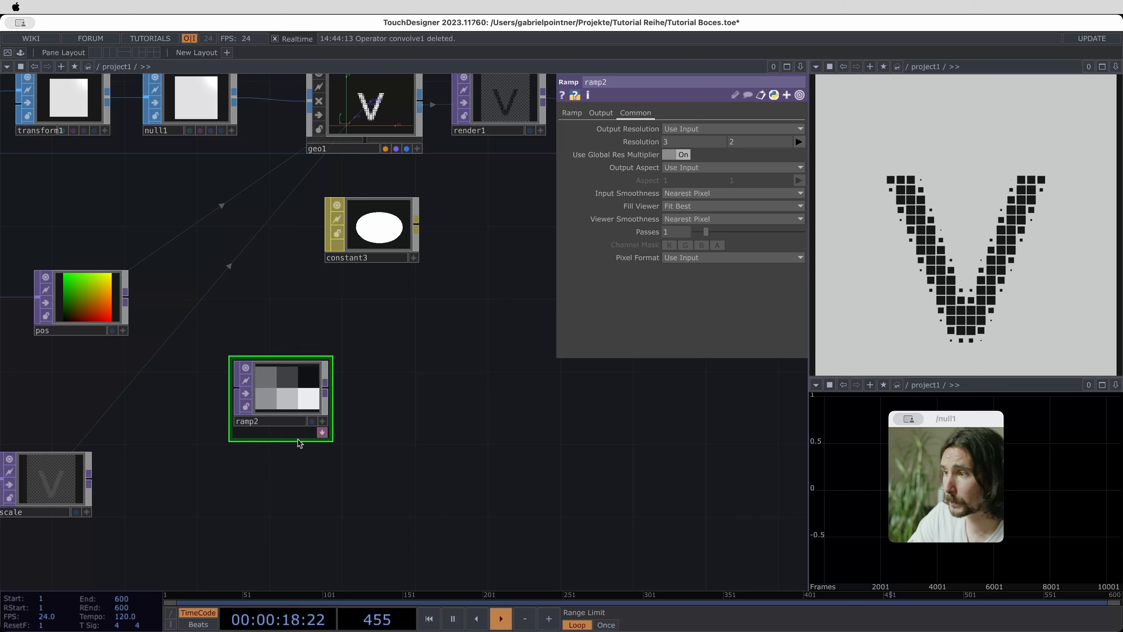
Move ramp2 up and connect its output to a new Lookup TOP placed beside it
{"action": "left_click_drag", "start_coordinate": [288, 408], "coordinate": [472, 353]}
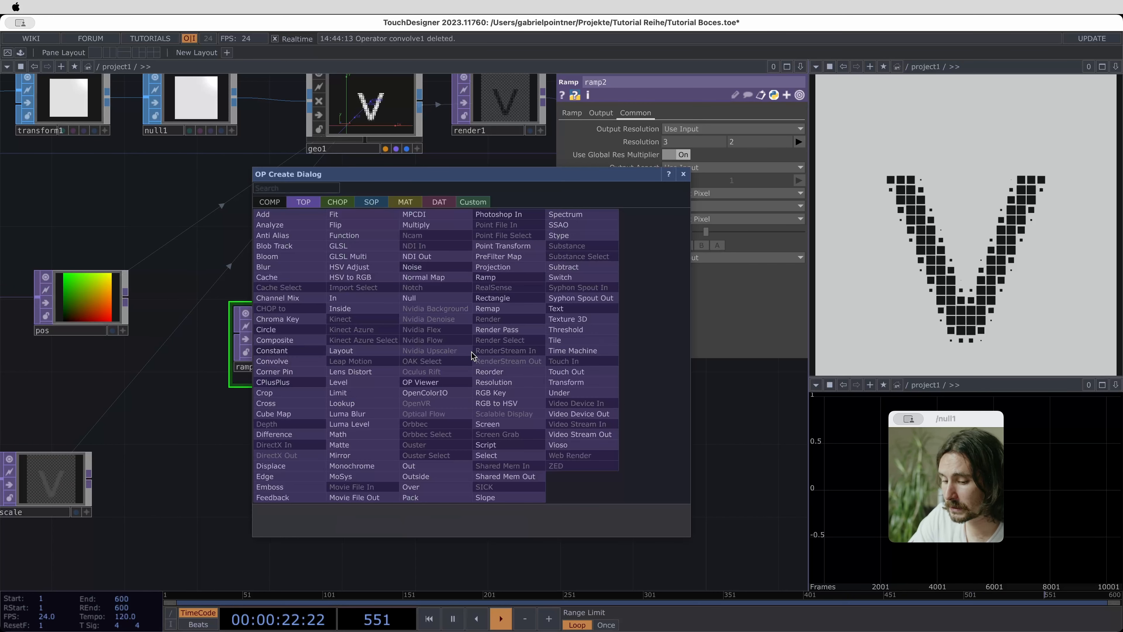
{"action": "type", "text": "look"}
{"action": "left_click", "coordinate": [343, 405]}
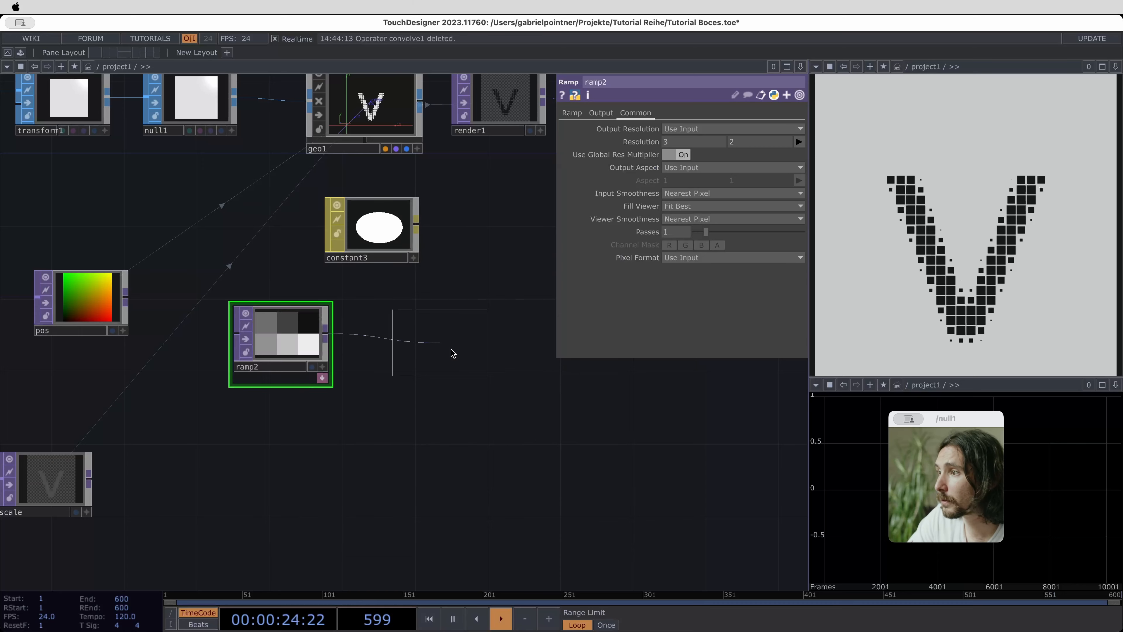
{"action": "left_click", "coordinate": [441, 349]}
{"action": "left_click_drag", "start_coordinate": [401, 343], "coordinate": [283, 505]}
{"action": "type", "text": "noise"}
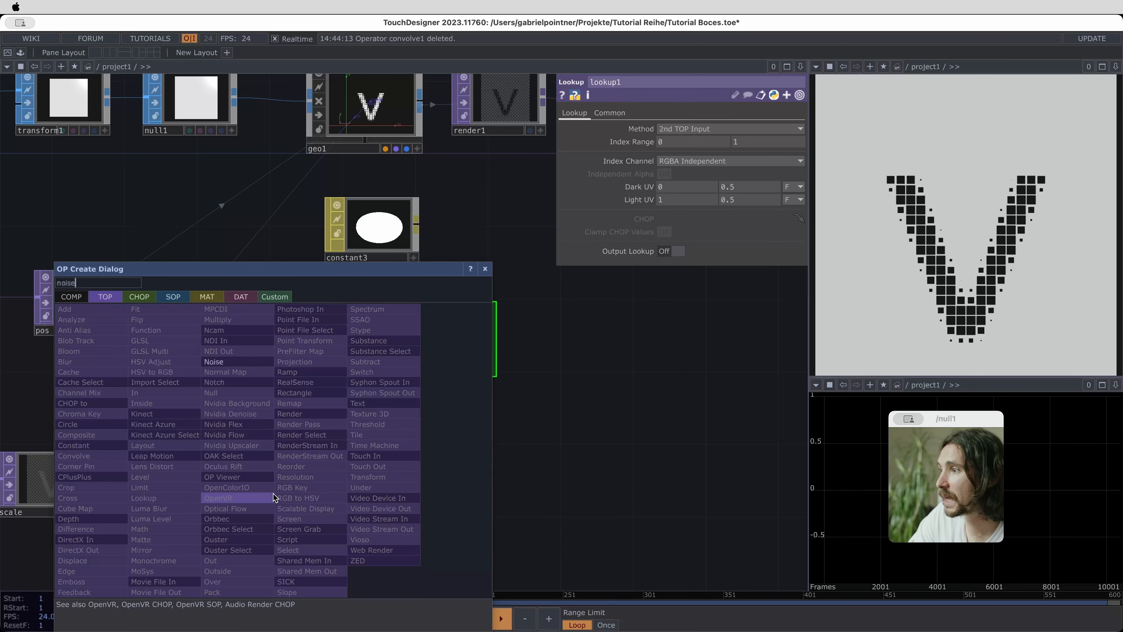
{"action": "left_click", "coordinate": [288, 372]}
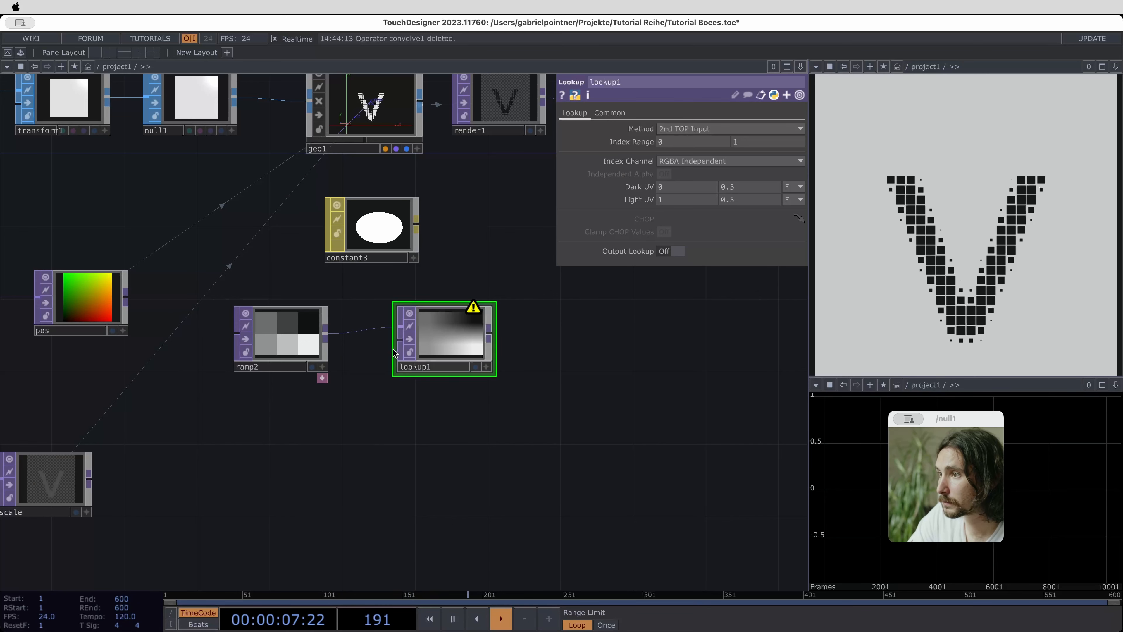
Add a Noise TOP beneath ramp2, feeding the second input of lookup1
{"action": "left_click_drag", "start_coordinate": [397, 341], "coordinate": [279, 475]}
{"action": "key", "text": "Tab"}
{"action": "type", "text": "noise"}
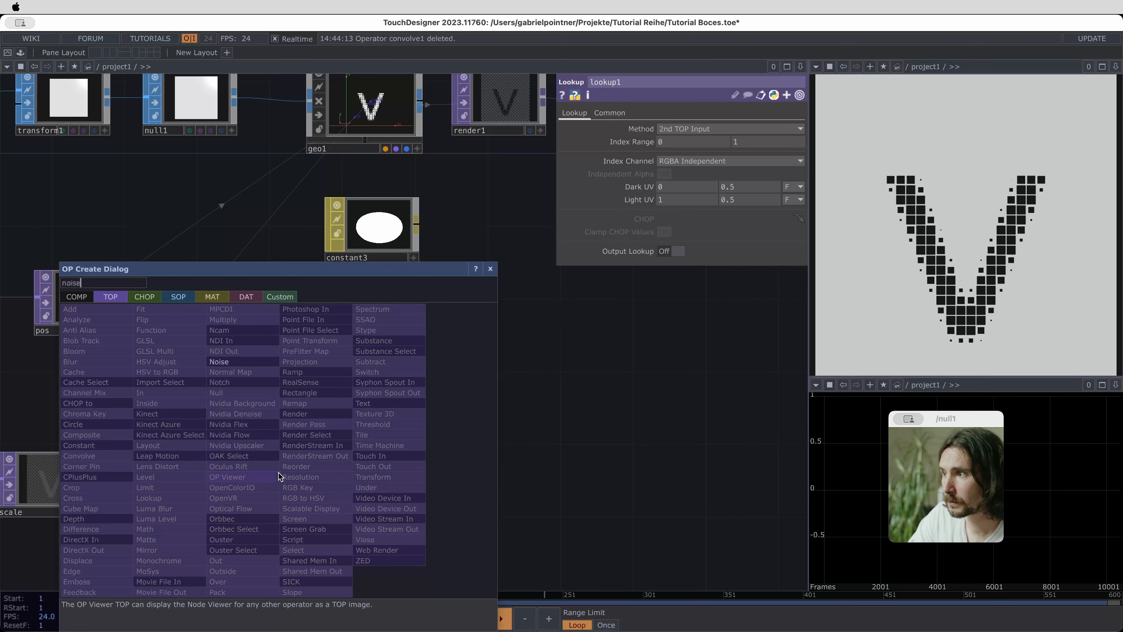
{"action": "key", "text": "Return"}
{"action": "left_click", "coordinate": [296, 472]}
{"action": "left_click_drag", "start_coordinate": [313, 467], "coordinate": [295, 466]}
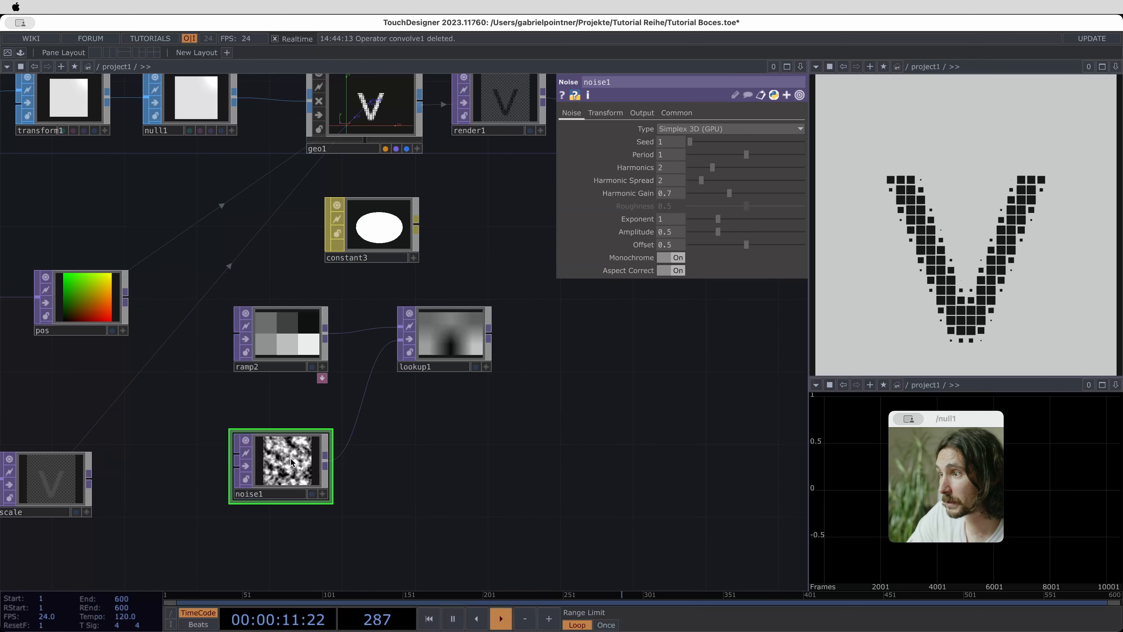
Turn off Monochrome on noise1 and set its seed to 2747
{"action": "left_click", "coordinate": [680, 258]}
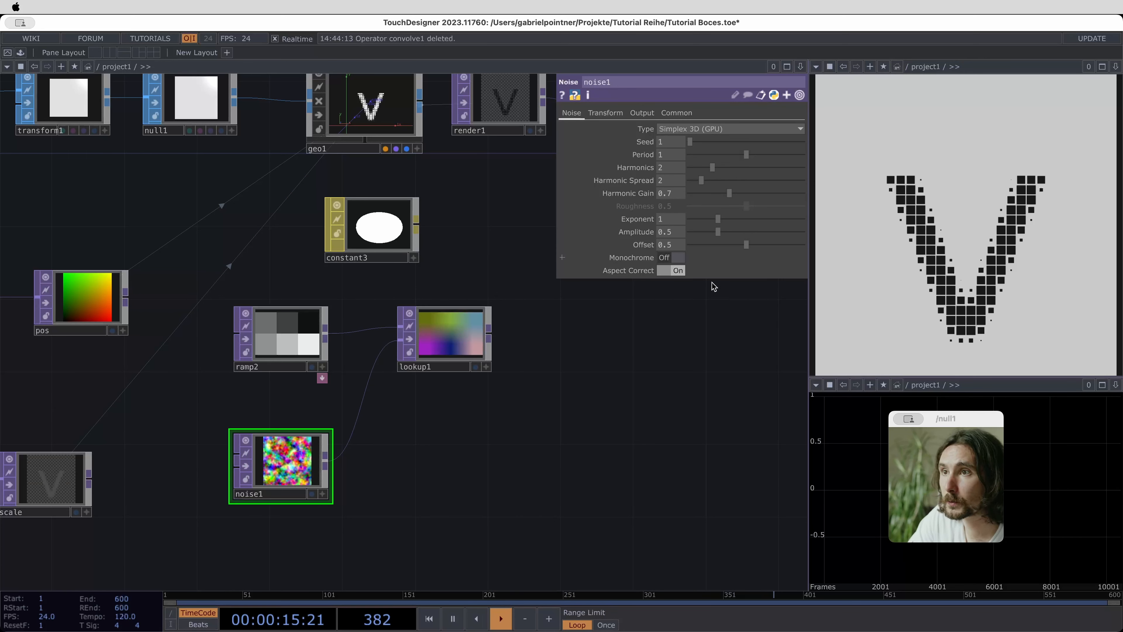
{"action": "left_click", "coordinate": [721, 142]}
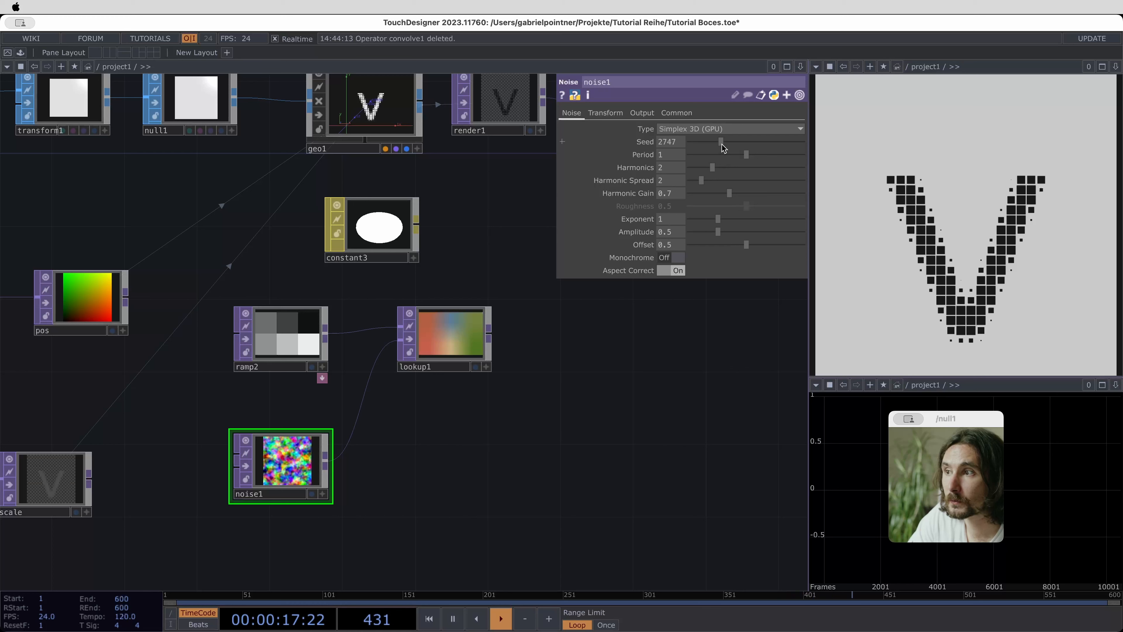
Set lookup1's Viewer Smoothness and Input Smoothness to Nearest Pixel
{"action": "left_click", "coordinate": [468, 336]}
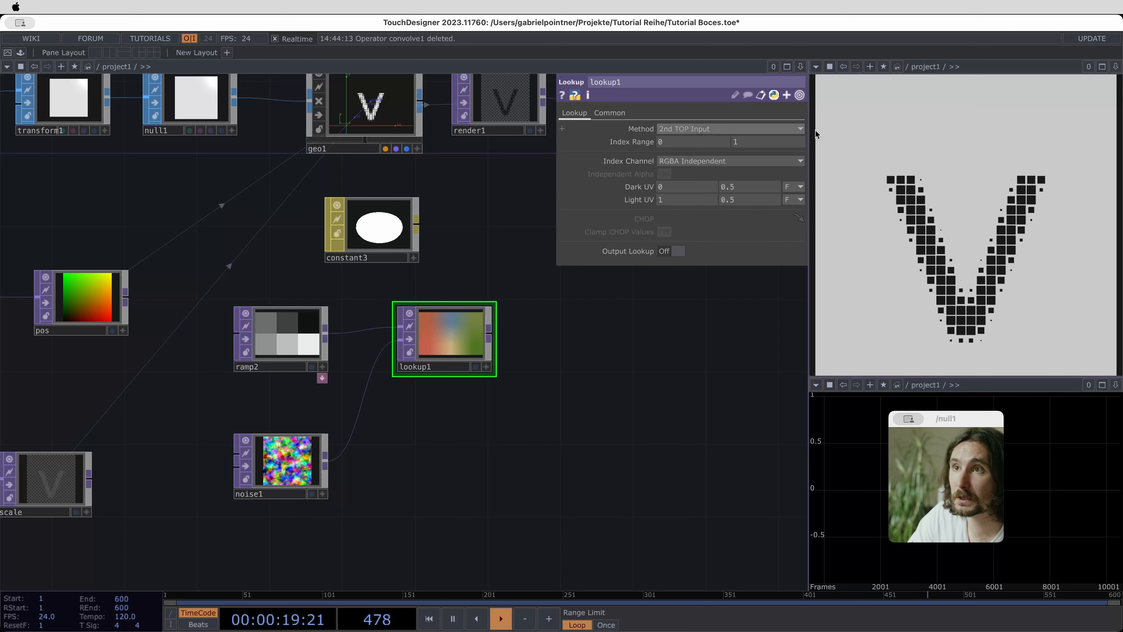
{"action": "left_click", "coordinate": [609, 112]}
{"action": "left_click", "coordinate": [731, 258]}
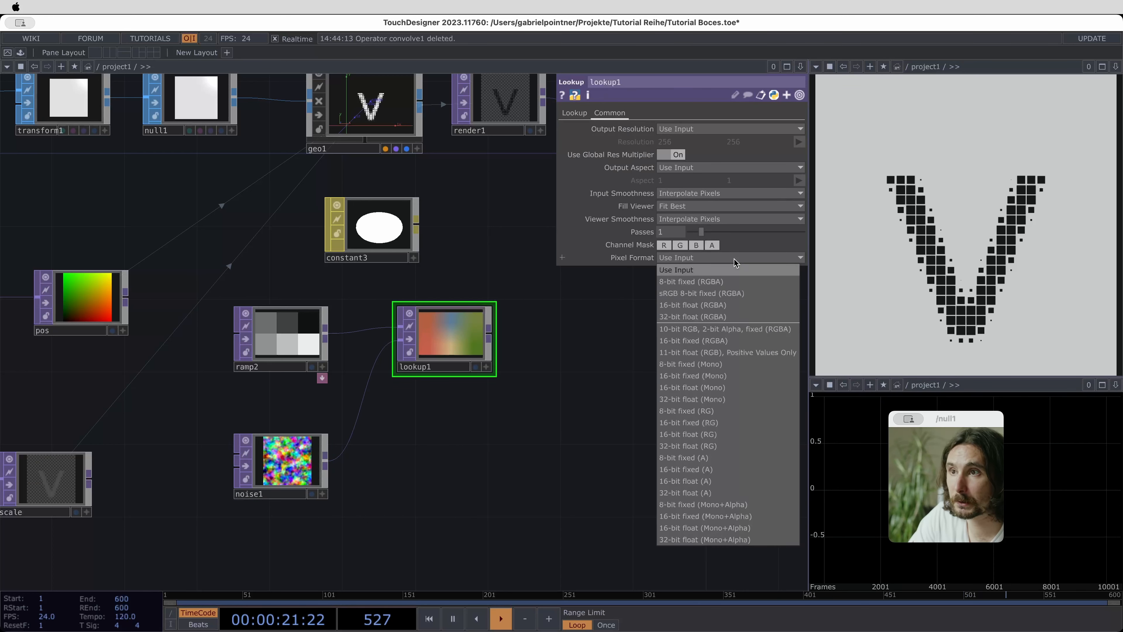
{"action": "left_click", "coordinate": [712, 219]}
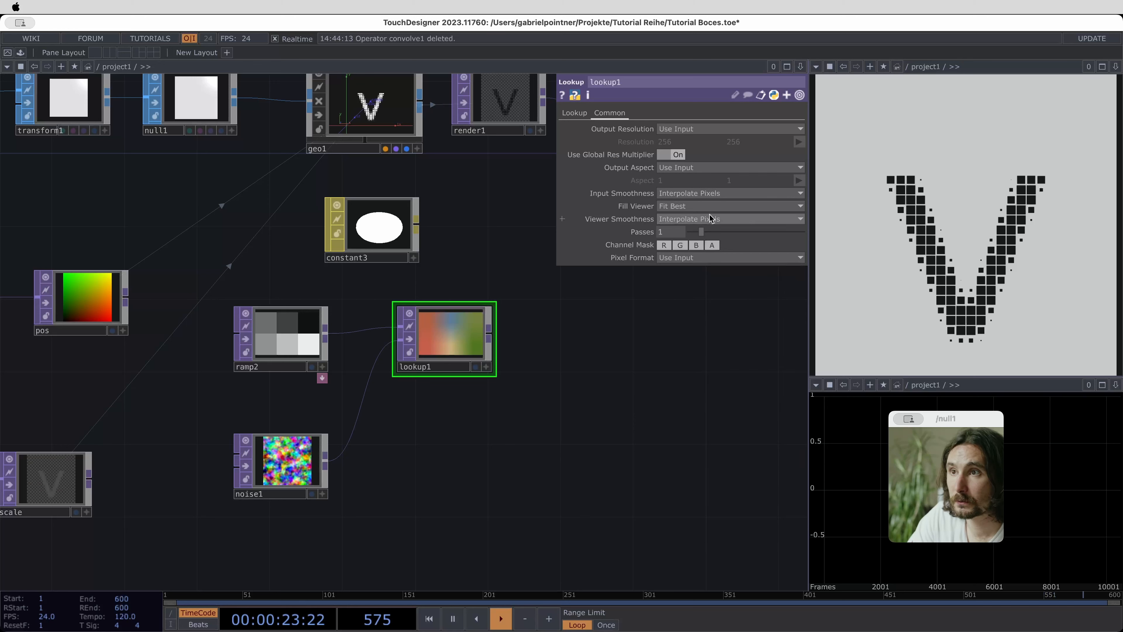
{"action": "left_click", "coordinate": [711, 219]}
{"action": "left_click", "coordinate": [697, 243]}
{"action": "left_click", "coordinate": [698, 195]}
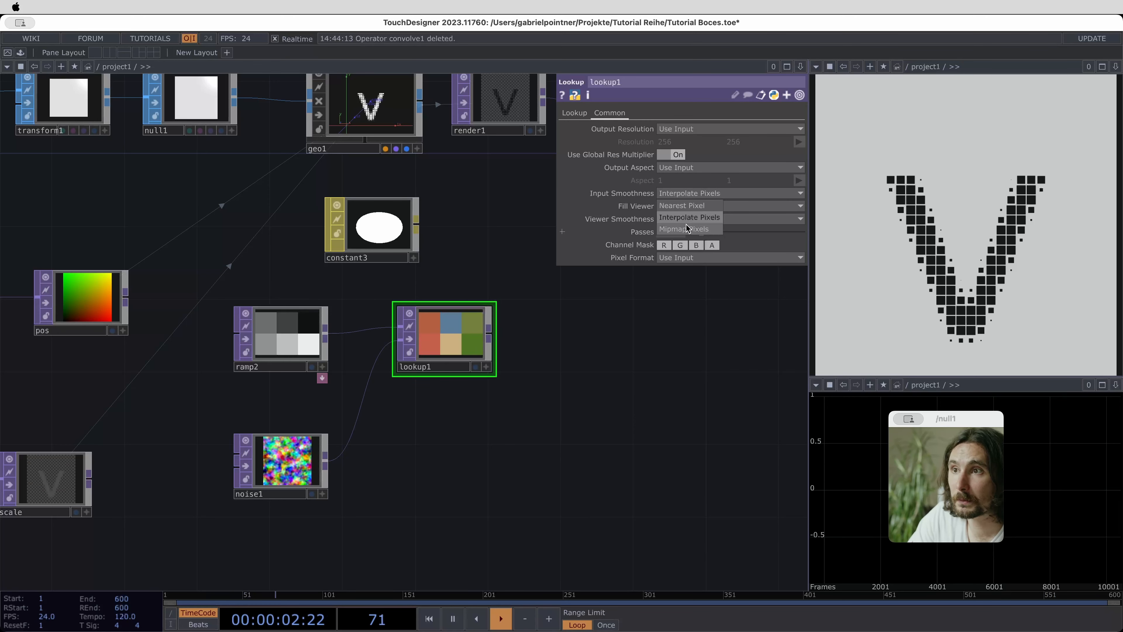
{"action": "left_click", "coordinate": [683, 206]}
Set noise1's seed to 3679 for different lookup colours
{"action": "left_click", "coordinate": [283, 462]}
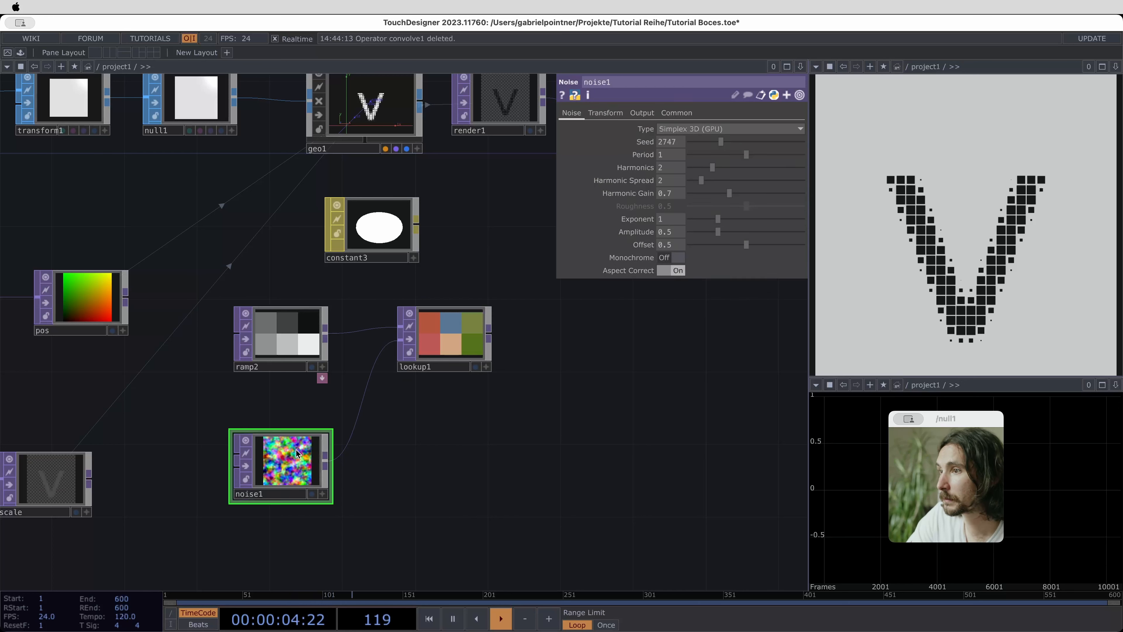
{"action": "left_click_drag", "start_coordinate": [723, 141], "coordinate": [733, 140]}
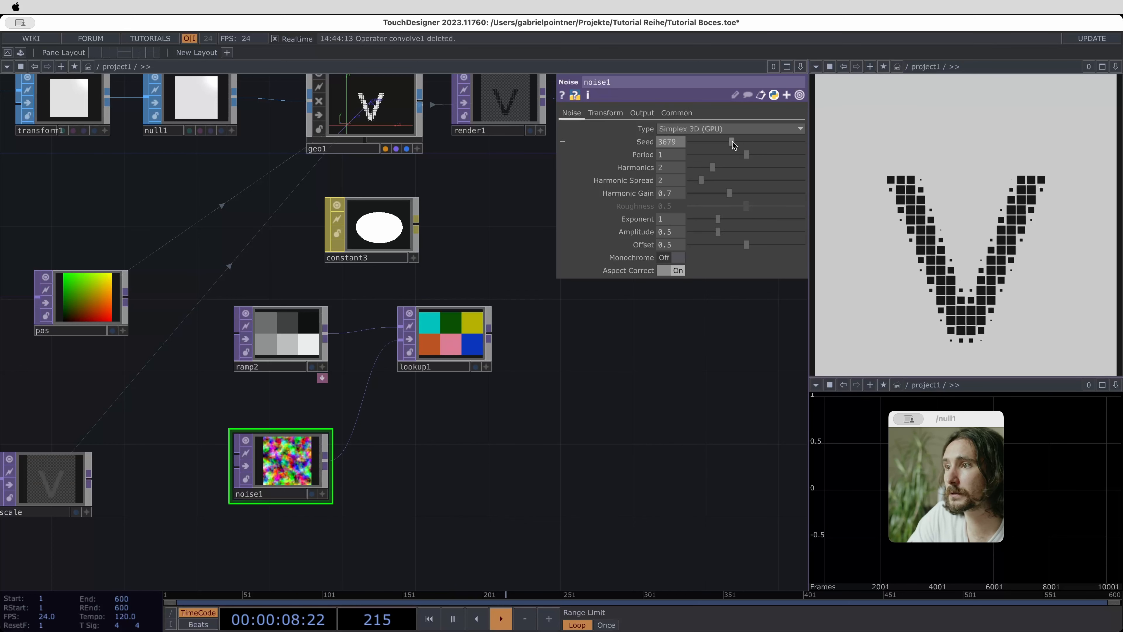
Move ramp2, noise1 and lookup1 further down to free up space beneath constant3
{"action": "left_click_drag", "start_coordinate": [450, 343], "coordinate": [452, 376]}
{"action": "left_click_drag", "start_coordinate": [458, 397], "coordinate": [459, 414]}
{"action": "left_click_drag", "start_coordinate": [452, 497], "coordinate": [232, 304]}
{"action": "left_click_drag", "start_coordinate": [286, 339], "coordinate": [287, 485]}
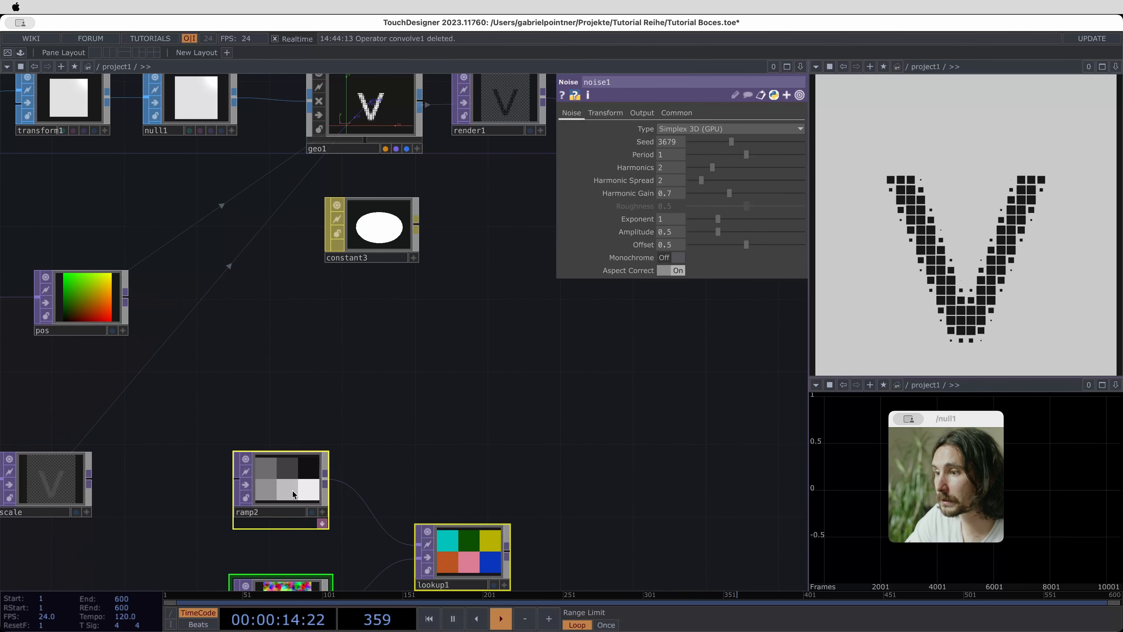
{"action": "scroll", "coordinate": [379, 413], "scroll_direction": "down", "scroll_amount": 1}
{"action": "left_click_drag", "start_coordinate": [416, 398], "coordinate": [416, 291]}
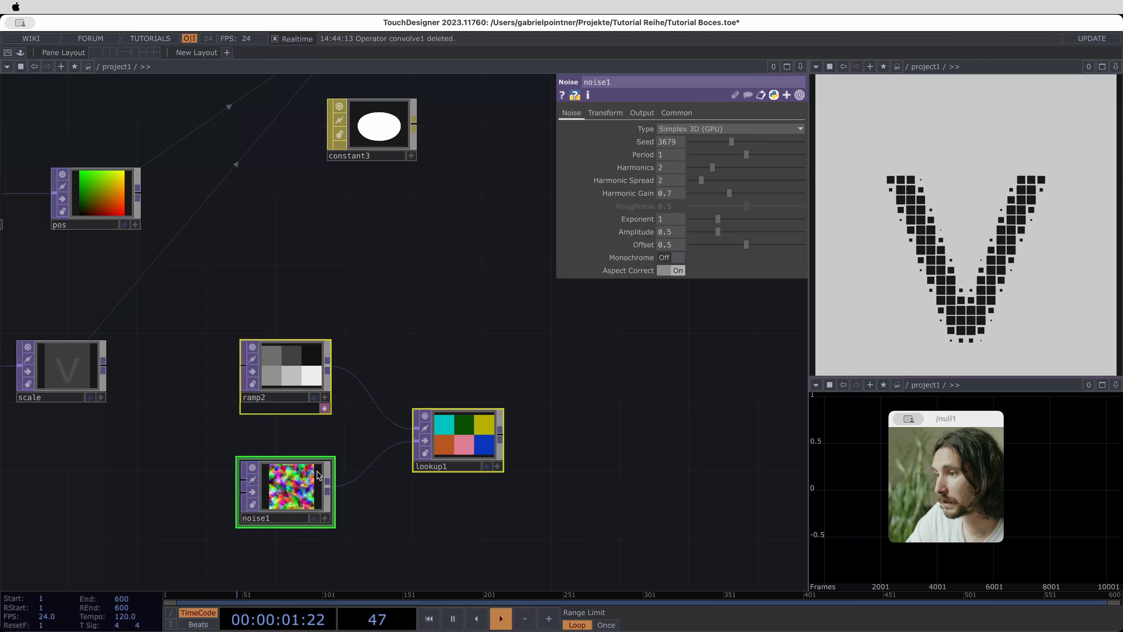
{"action": "left_click", "coordinate": [485, 404]}
{"action": "left_click_drag", "start_coordinate": [494, 333], "coordinate": [459, 357]}
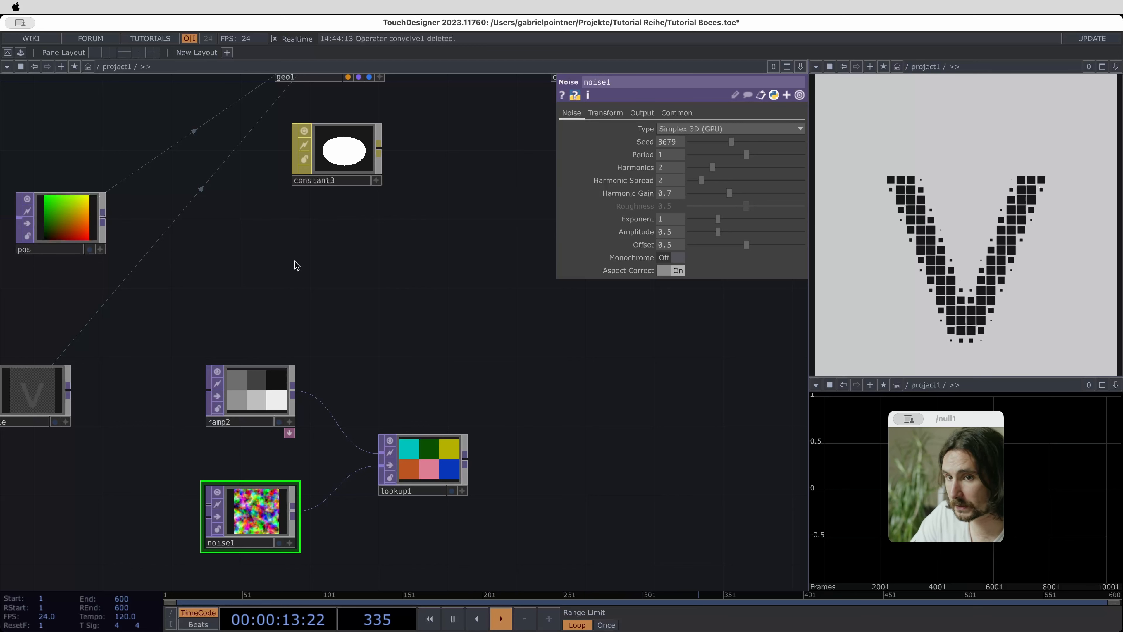
Add a Rectangle TOP in the free space between constant3 and ramp2
{"action": "key", "text": "Tab"}
{"action": "key", "text": "Tab"}
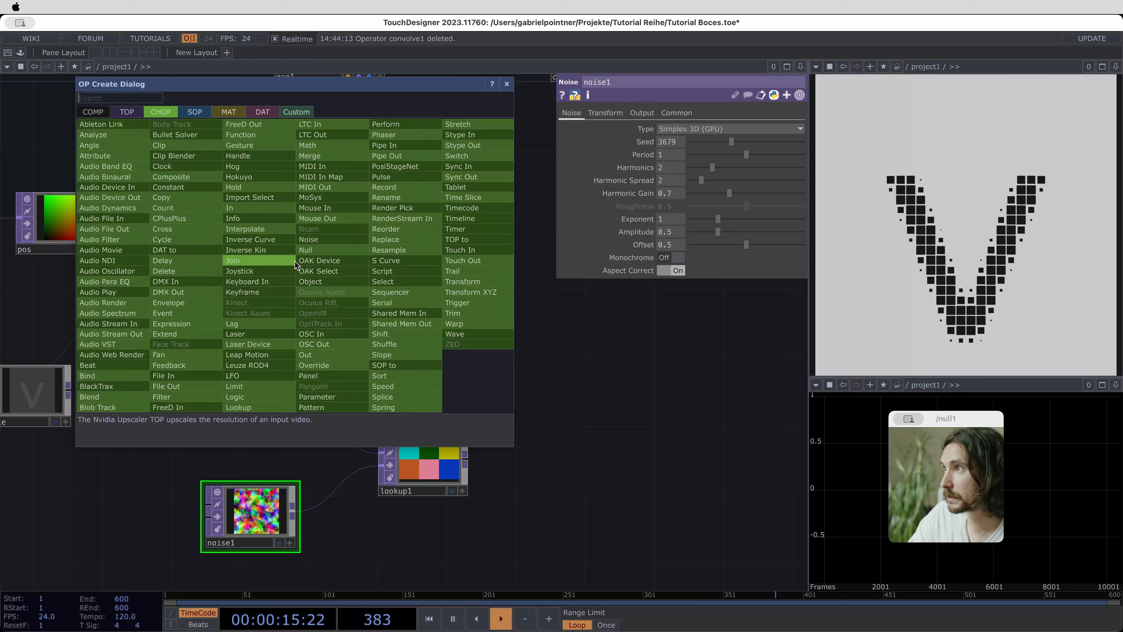
{"action": "key", "text": "Tab"}
{"action": "key", "text": "Tab"}
{"action": "key", "text": "Tab"}
{"action": "key", "text": "Tab"}
{"action": "key", "text": "Tab"}
{"action": "key", "text": "Tab"}
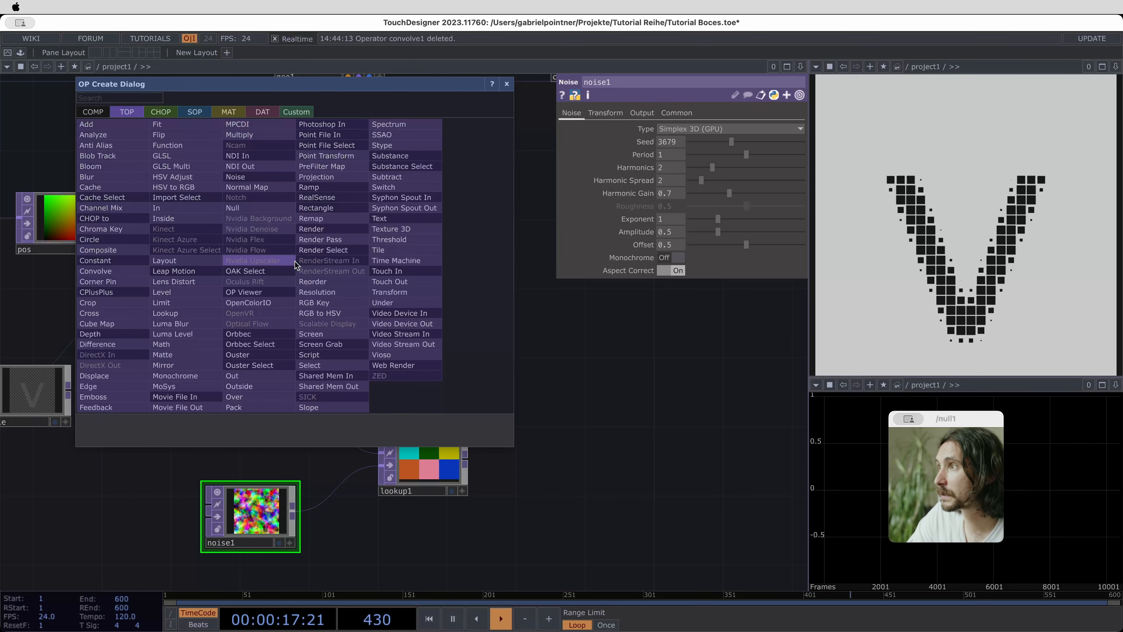
{"action": "type", "text": "rect"}
{"action": "key", "text": "Return"}
{"action": "left_click", "coordinate": [295, 266]}
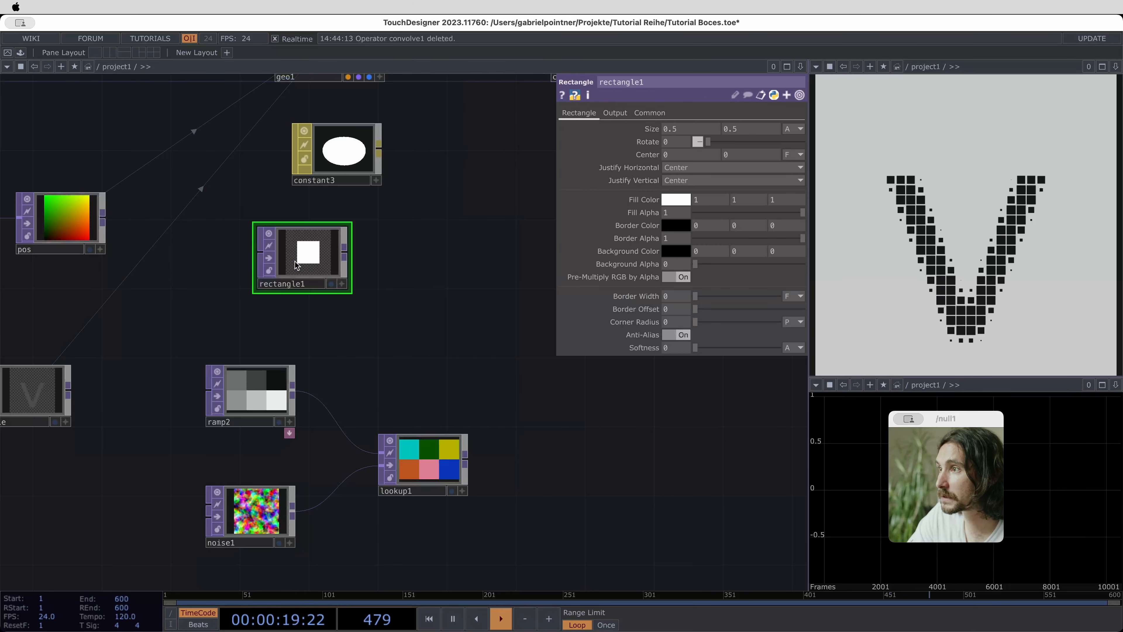
{"action": "left_click_drag", "start_coordinate": [295, 265], "coordinate": [277, 284]}
Give rectangle1 a border width of 0.1, a size of 1 by 1 and a fill alpha of 0
{"action": "left_click_drag", "start_coordinate": [716, 297], "coordinate": [781, 296]}
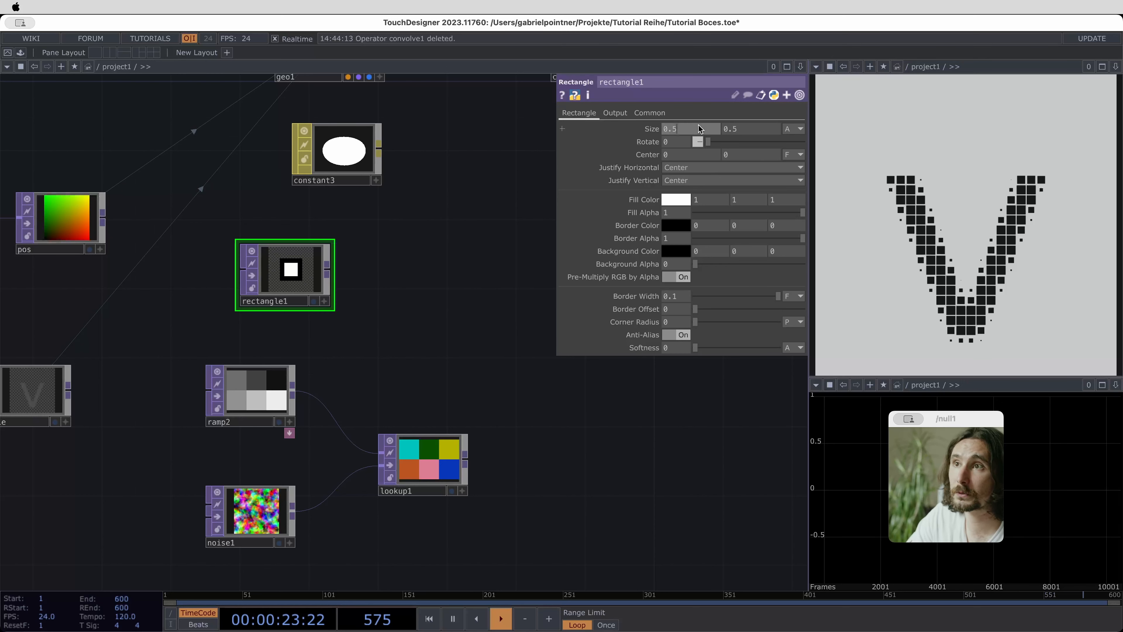
{"action": "middle_click_drag", "start_coordinate": [649, 132], "coordinate": [725, 133]}
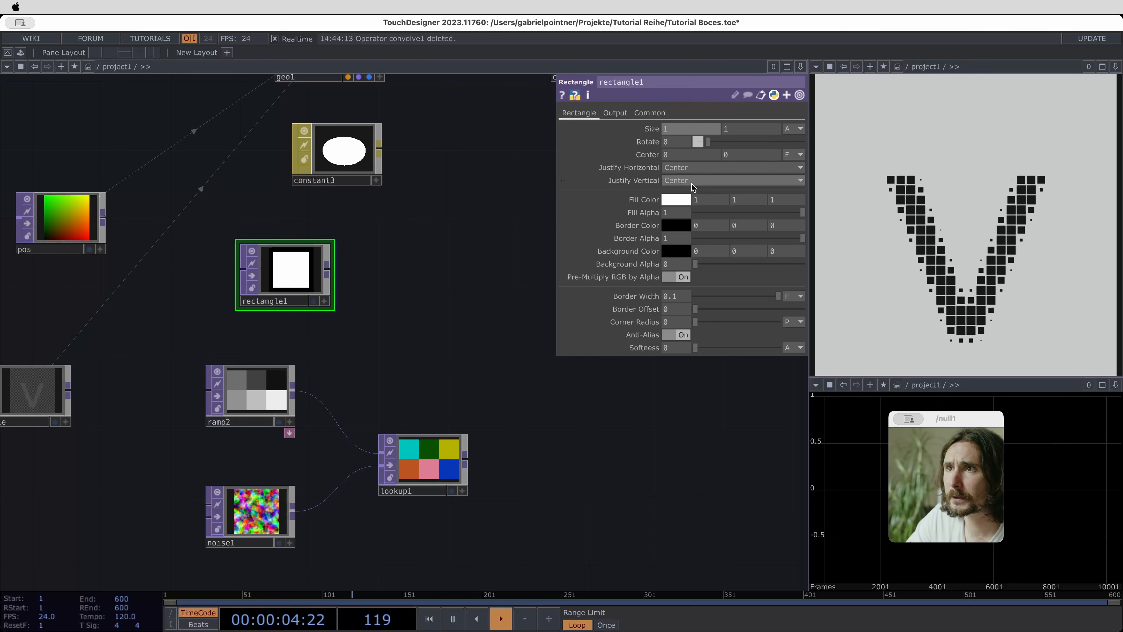
{"action": "left_click_drag", "start_coordinate": [787, 215], "coordinate": [681, 217]}
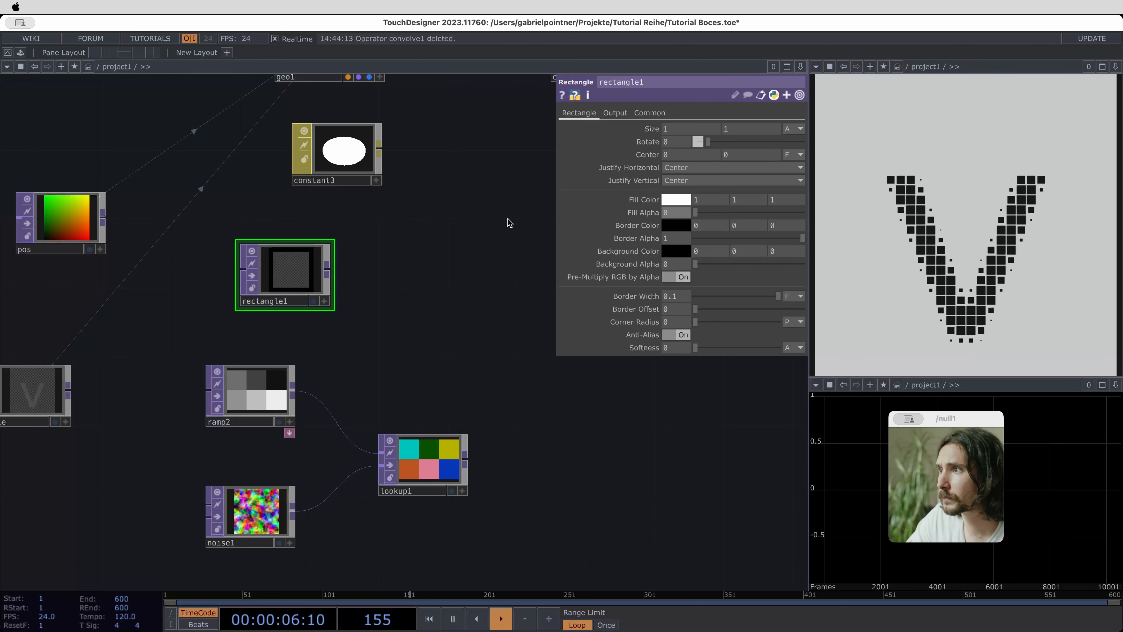
Connect a new Transform TOP to rectangle1's output and open its tile settings
{"action": "left_click", "coordinate": [332, 273]}
{"action": "left_click", "coordinate": [400, 275]}
{"action": "type", "text": "tran"}
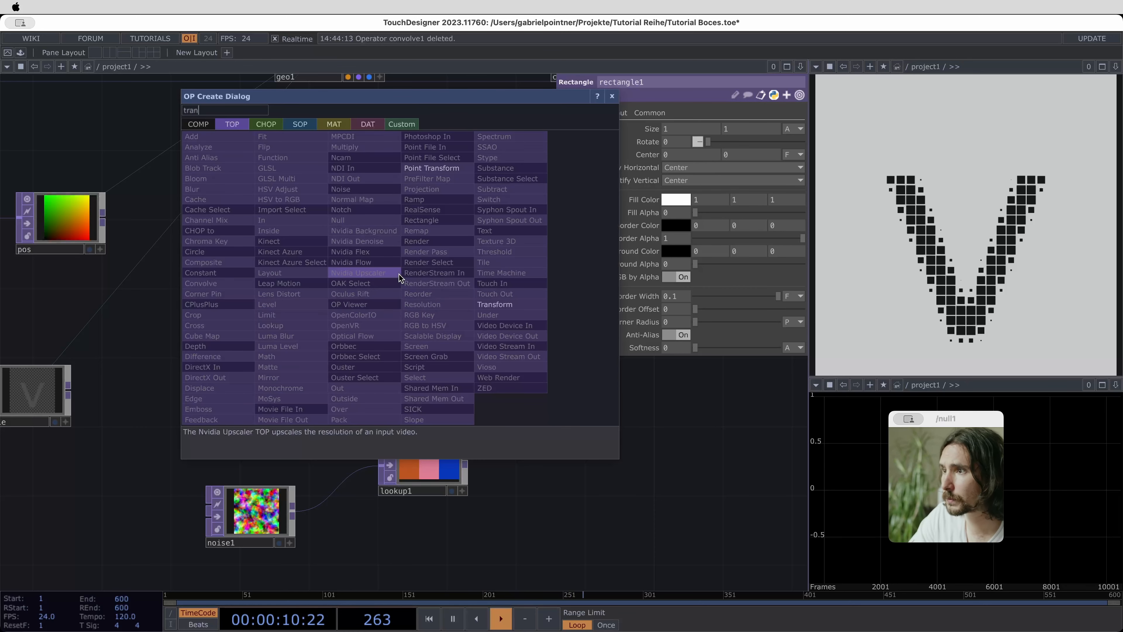
{"action": "left_click", "coordinate": [524, 306]}
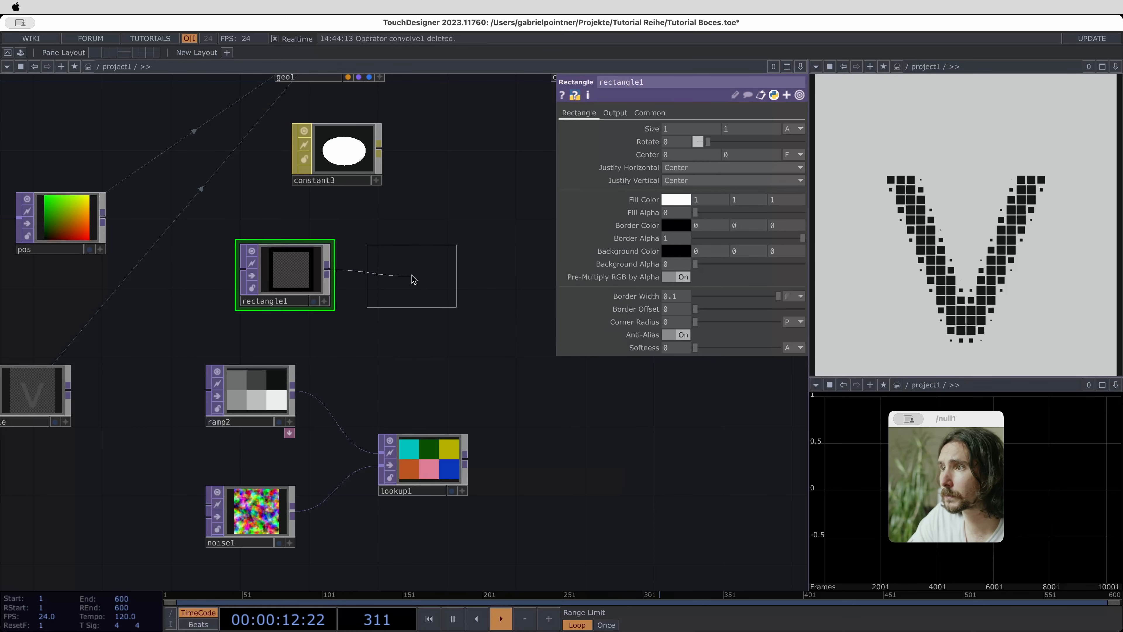
{"action": "left_click", "coordinate": [412, 279]}
{"action": "left_click", "coordinate": [595, 113]}
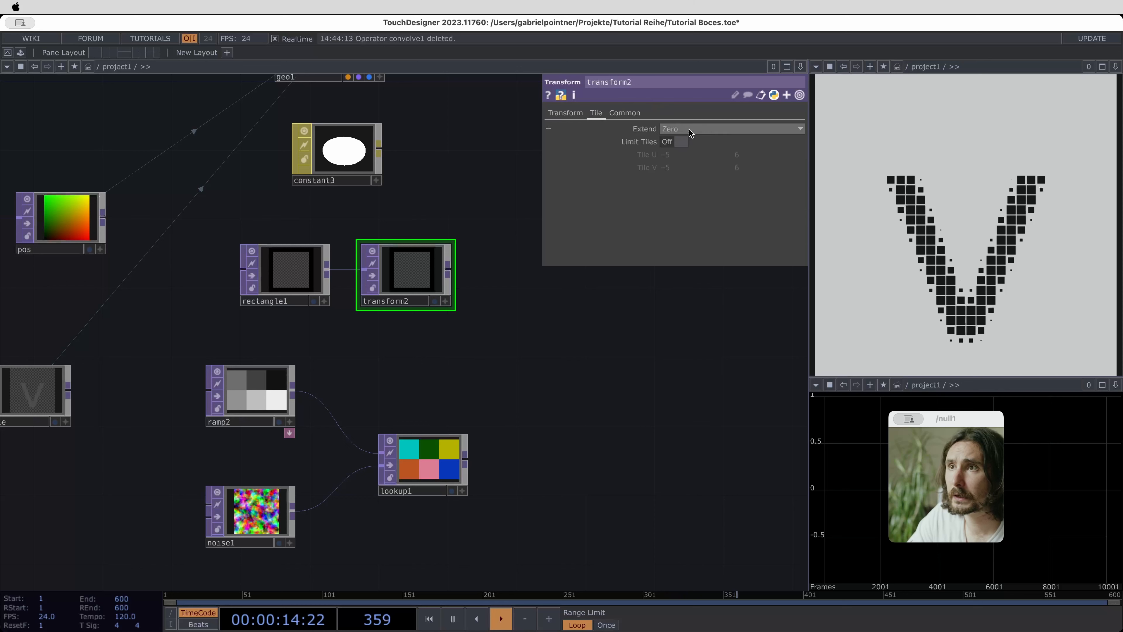
Set transform2's extend mode to Repeat and its scale to 0.333 by 0.5
{"action": "left_click", "coordinate": [691, 133]}
{"action": "left_click", "coordinate": [681, 171]}
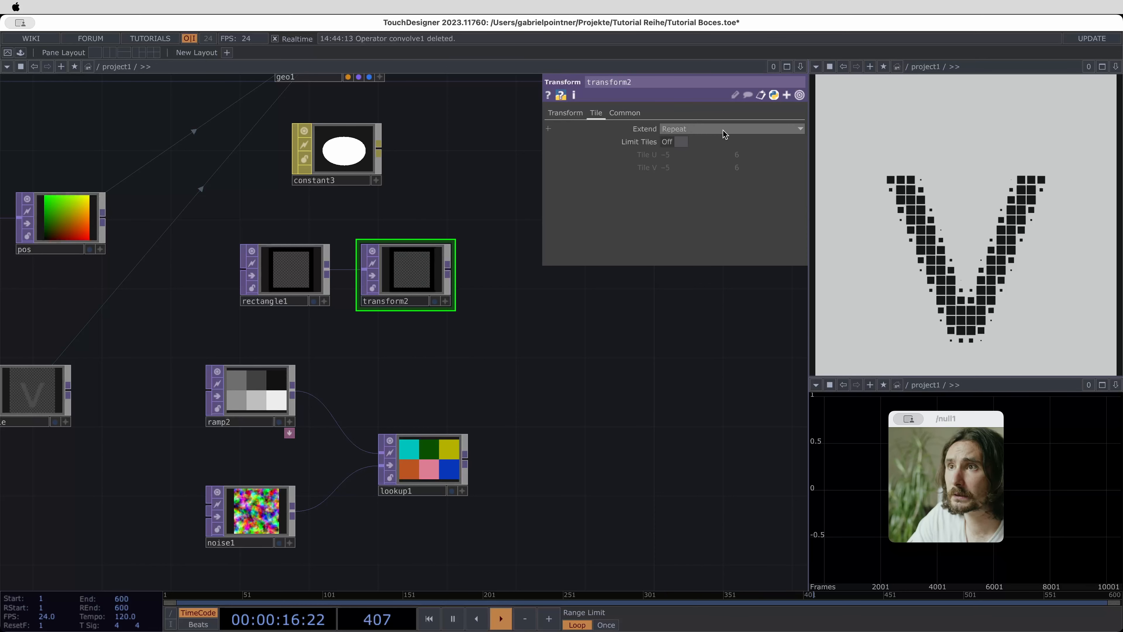
{"action": "left_click", "coordinate": [566, 112]}
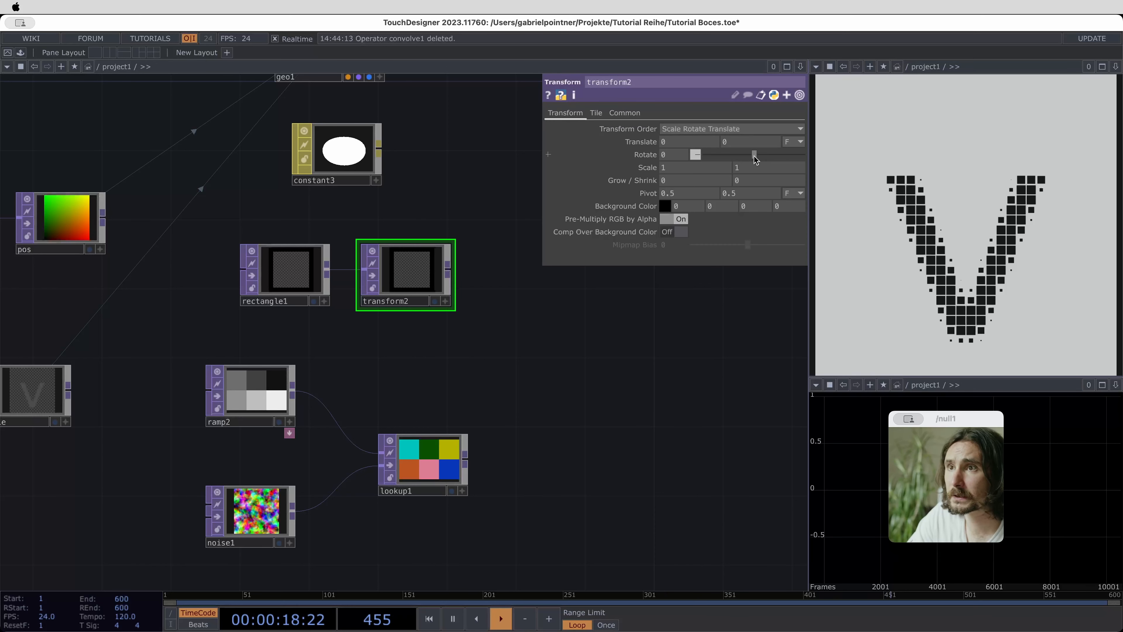
{"action": "left_click", "coordinate": [684, 170]}
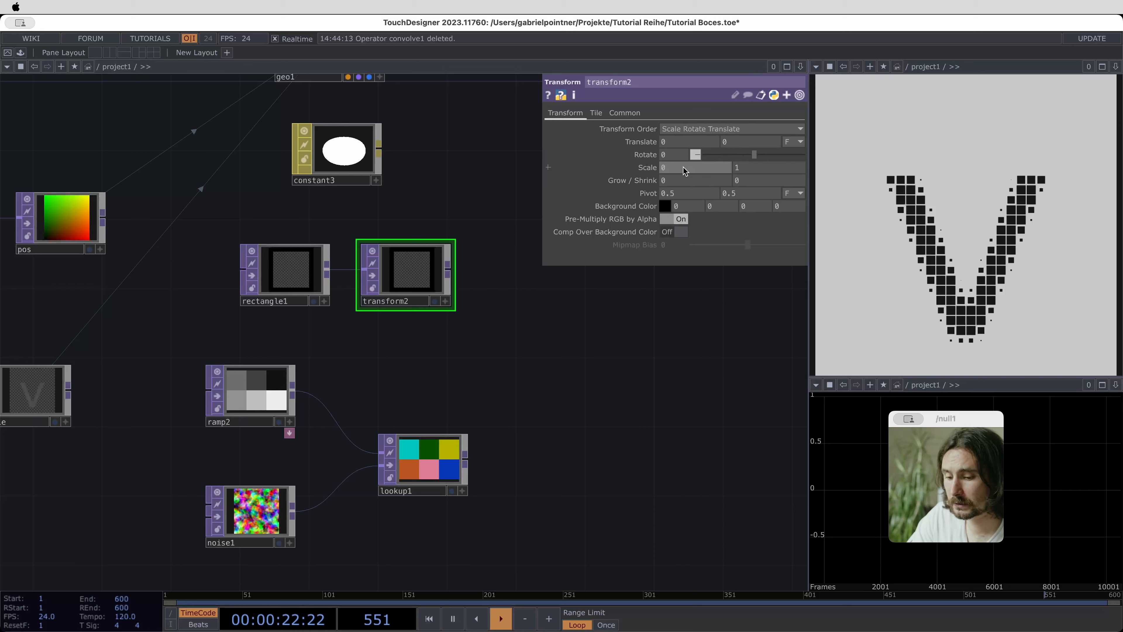
{"action": "type", "text": "0.333"}
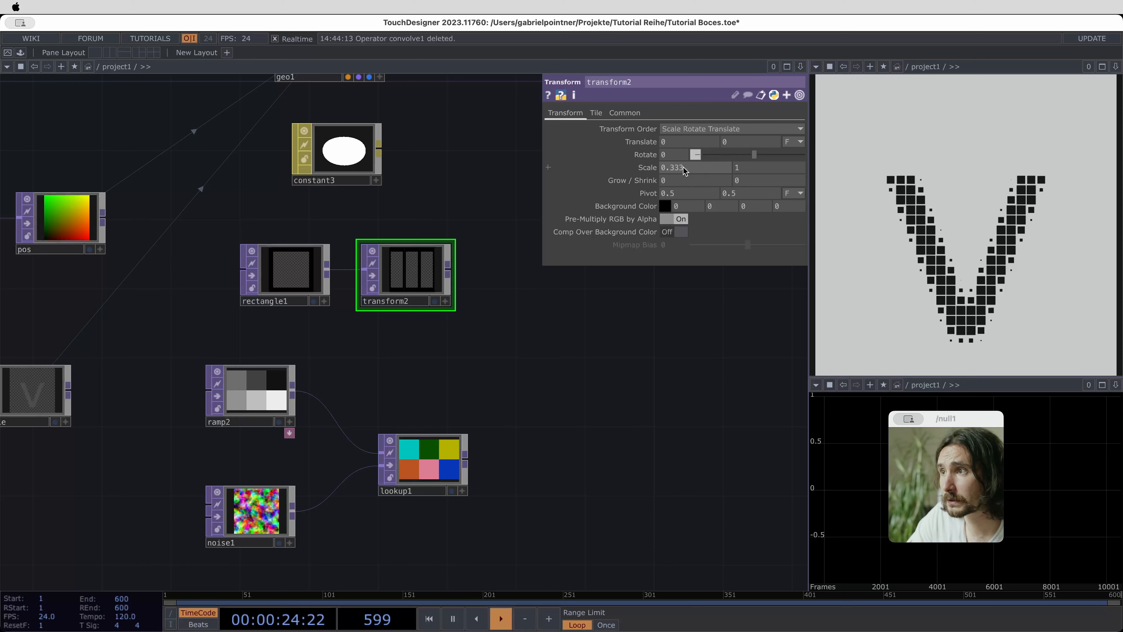
{"action": "left_click", "coordinate": [767, 170]}
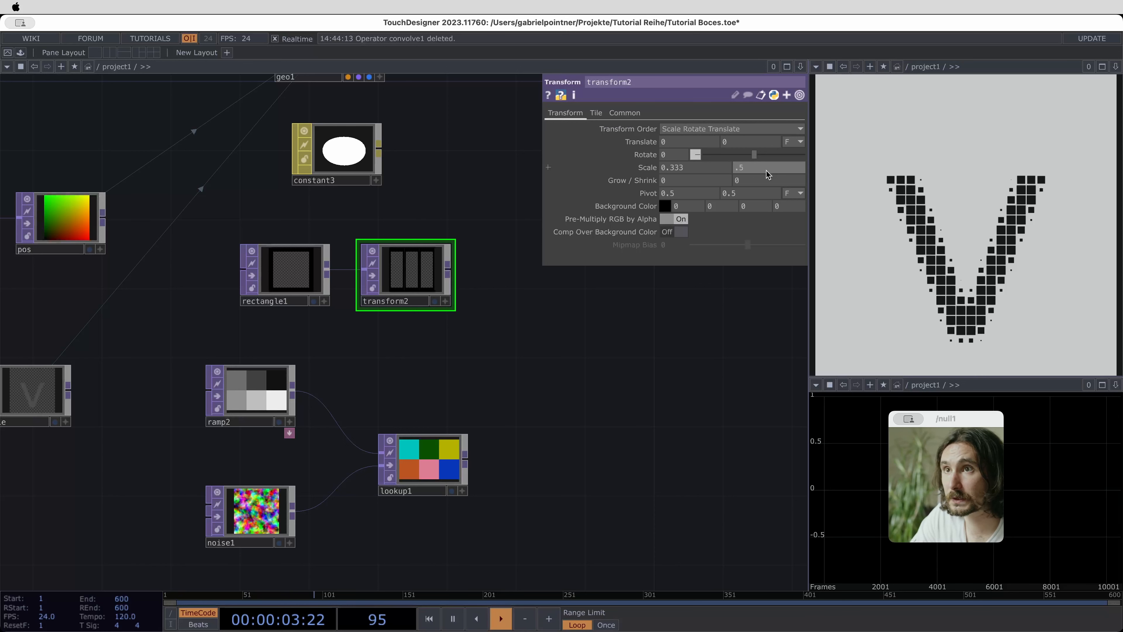
{"action": "type", "text": ".5"}
{"action": "key", "text": "Return"}
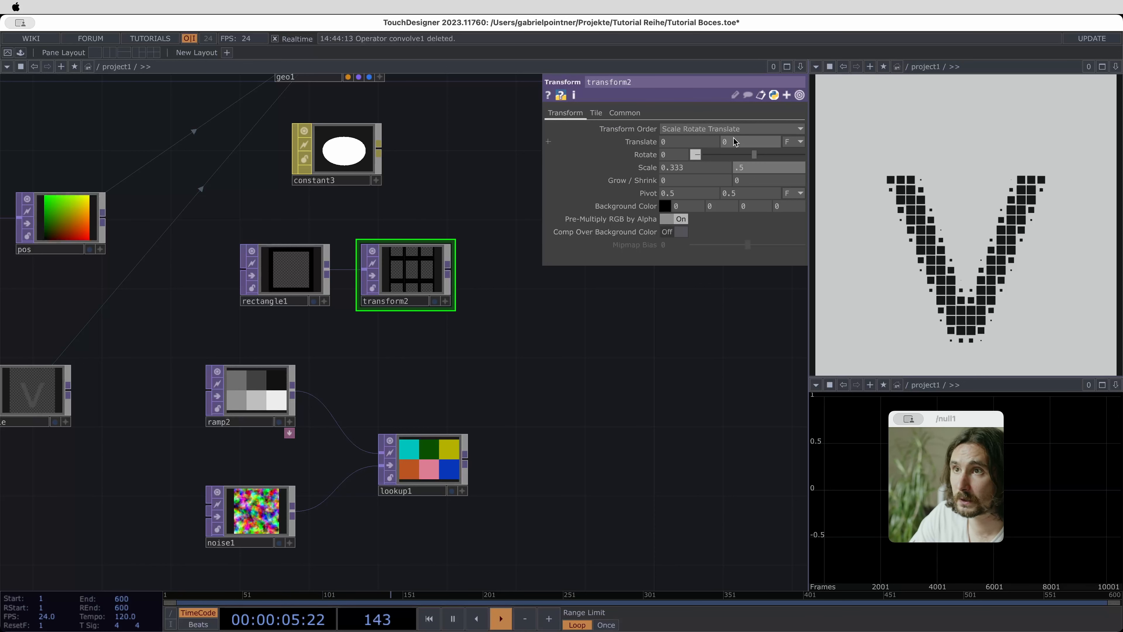
Set transform2's vertical translate to 0.25 so the rectangle outlines tile in two complete rows
{"action": "middle_click_drag", "start_coordinate": [733, 142], "coordinate": [754, 142]}
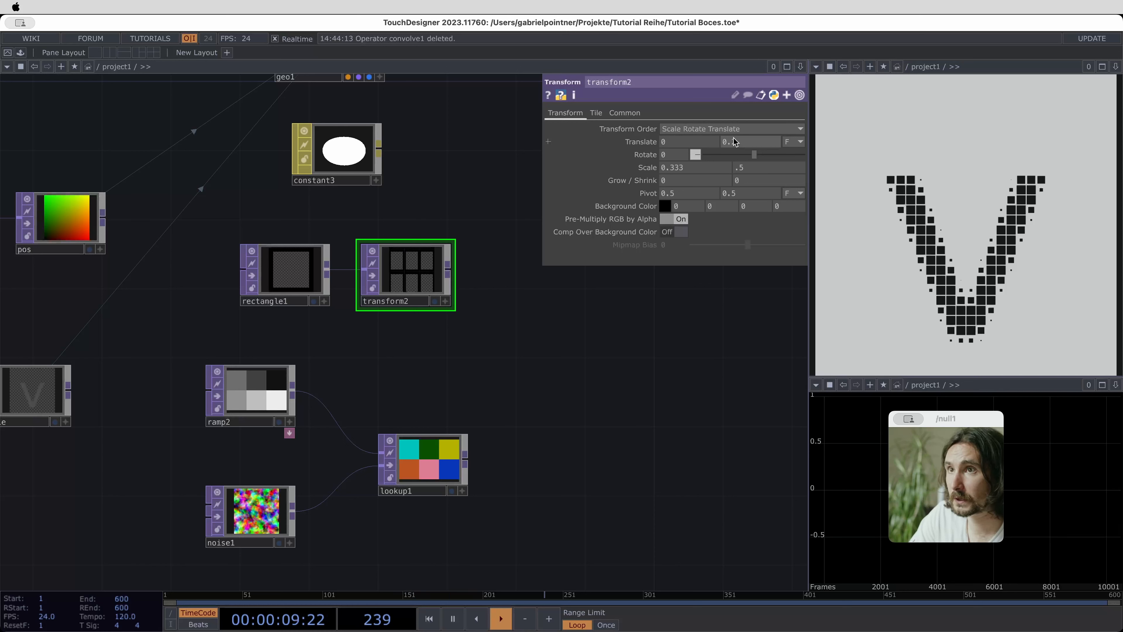
{"action": "left_click", "coordinate": [751, 142]}
{"action": "type", "text": "5"}
{"action": "key", "text": "Return"}
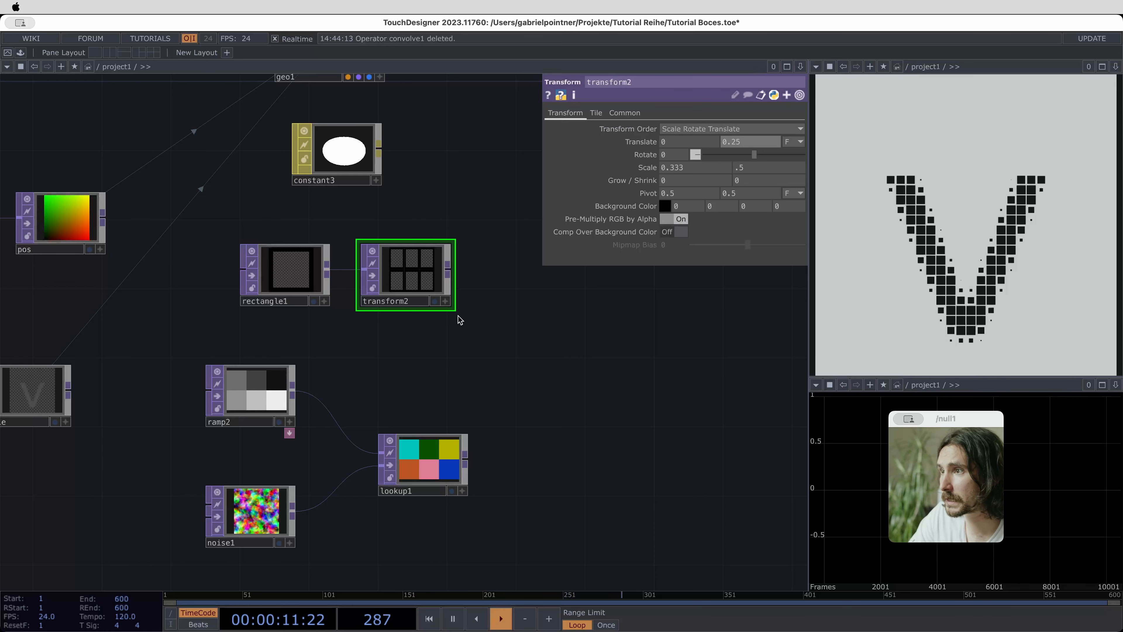
Shift rectangle1 and transform2 to make room and connect a new Fit TOP to transform2's output
{"action": "left_click_drag", "start_coordinate": [317, 284], "coordinate": [229, 284]}
{"action": "left_click_drag", "start_coordinate": [411, 271], "coordinate": [451, 276]}
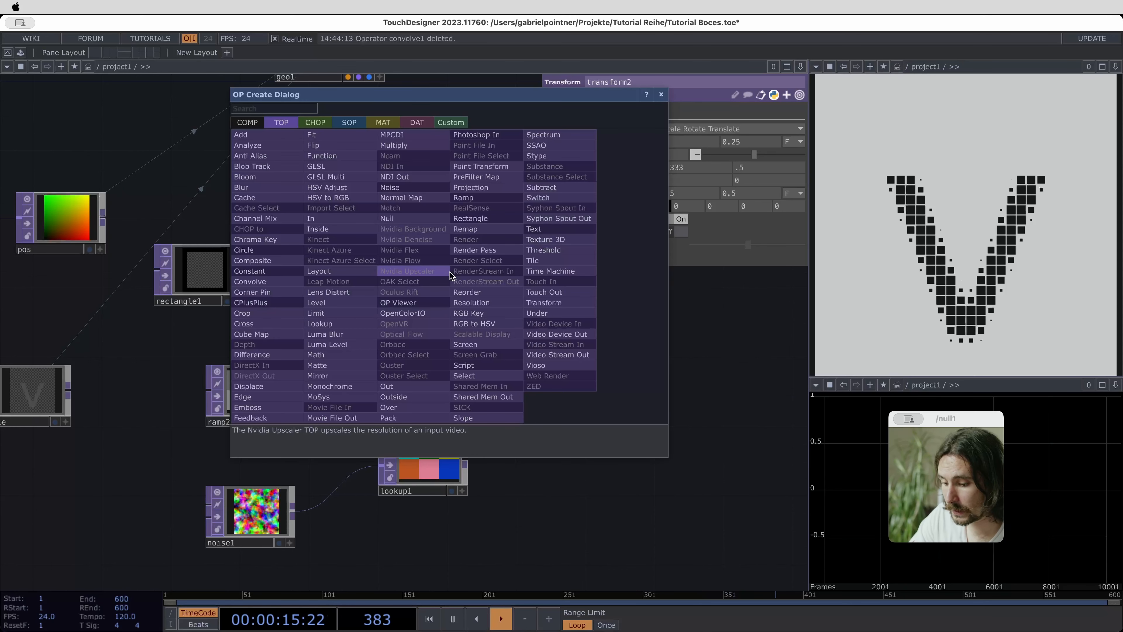
{"action": "type", "text": "fit"}
{"action": "key", "text": "Return"}
{"action": "left_click", "coordinate": [451, 272]}
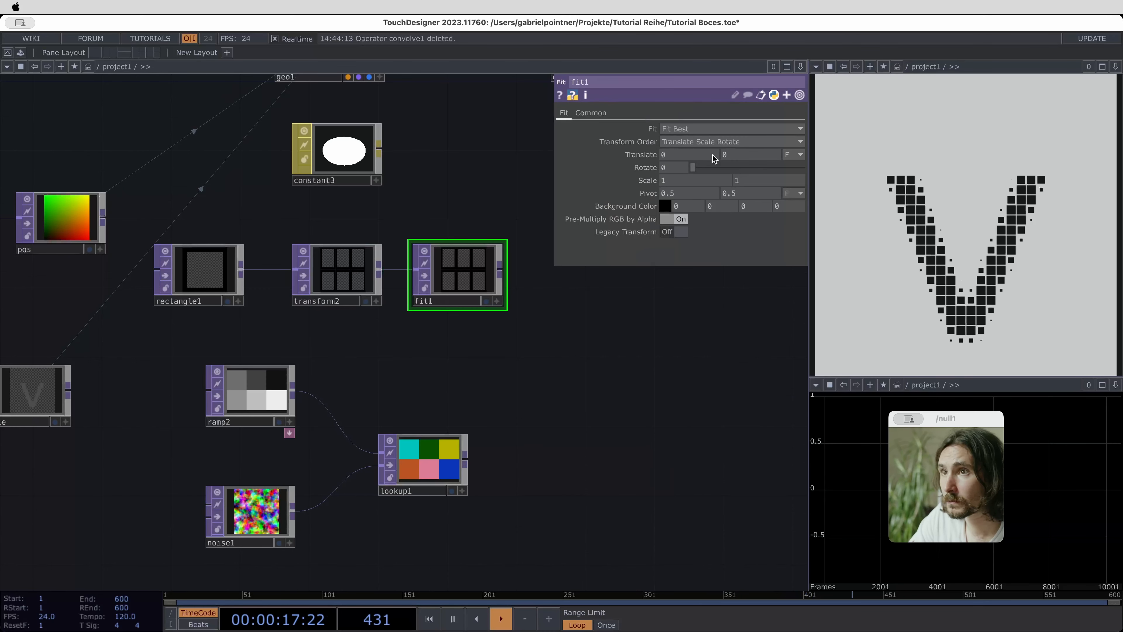
Give fit1 a custom output resolution of 512*3 by 512*2
{"action": "left_click", "coordinate": [591, 112]}
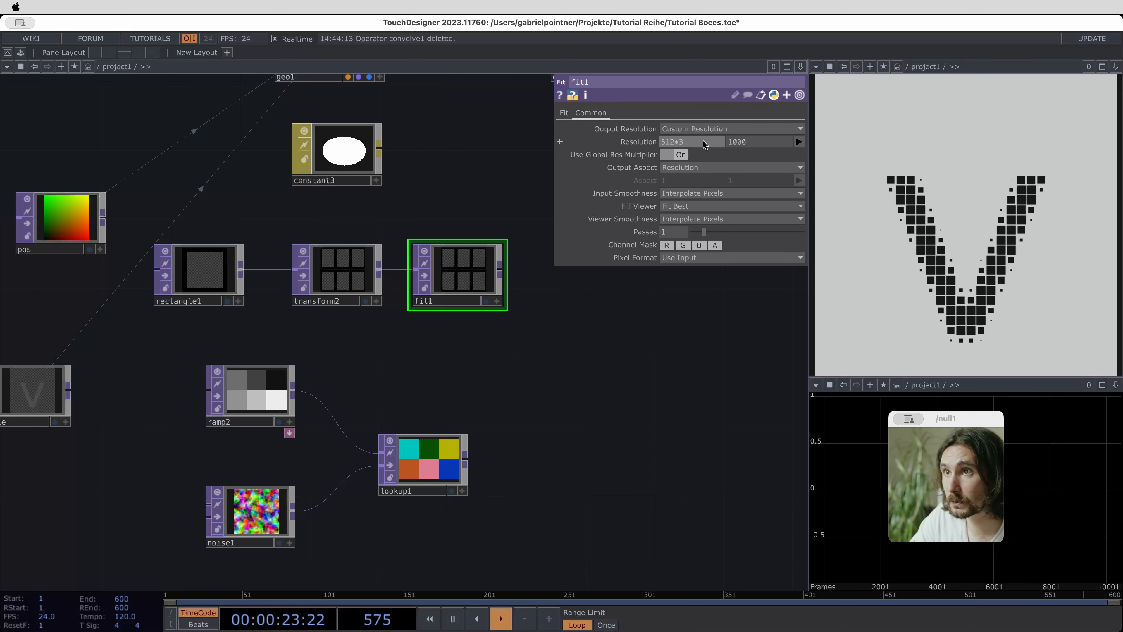
{"action": "left_click", "coordinate": [771, 145]}
{"action": "key", "text": "BackSpace"}
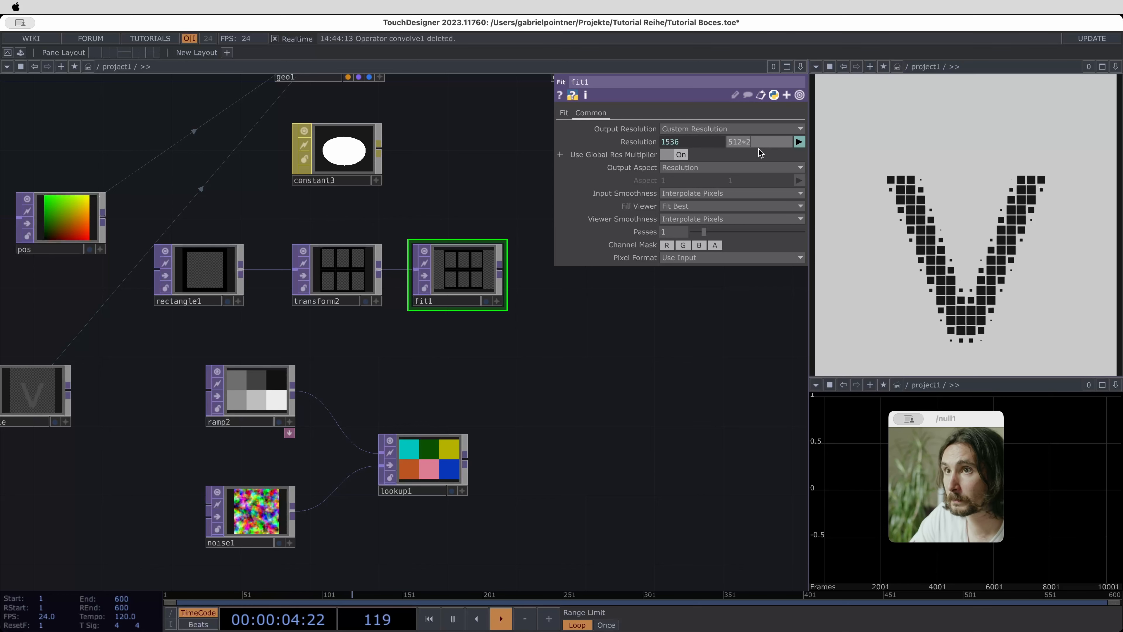
{"action": "key", "text": "Return"}
Change fit1's fit mode to Fill
{"action": "left_click_drag", "start_coordinate": [456, 184], "coordinate": [579, 320]}
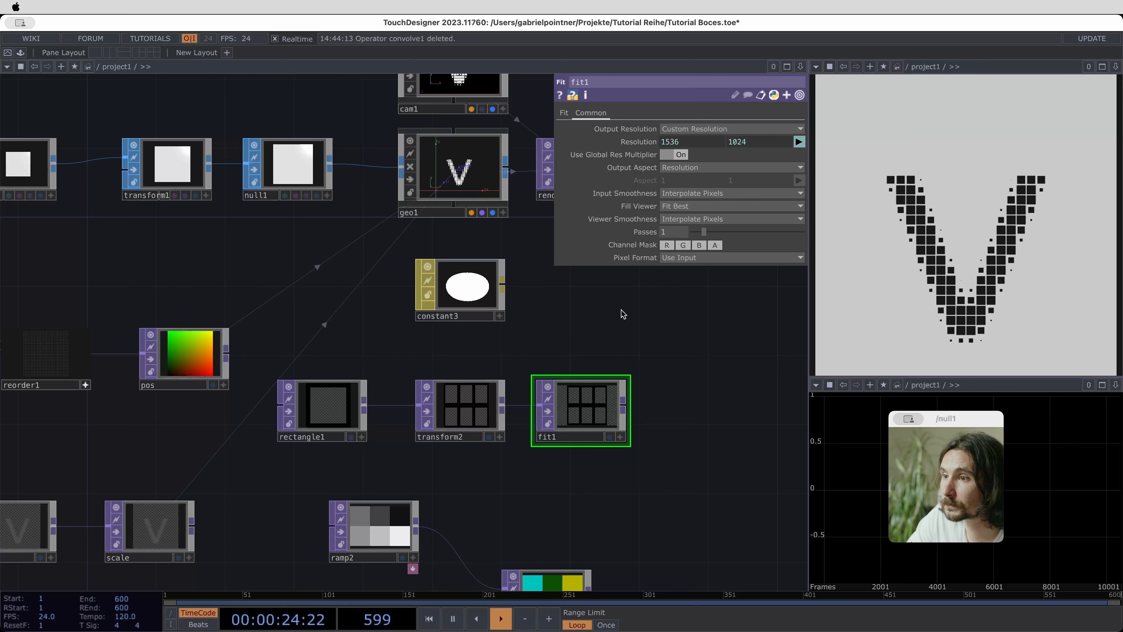
{"action": "left_click", "coordinate": [565, 113]}
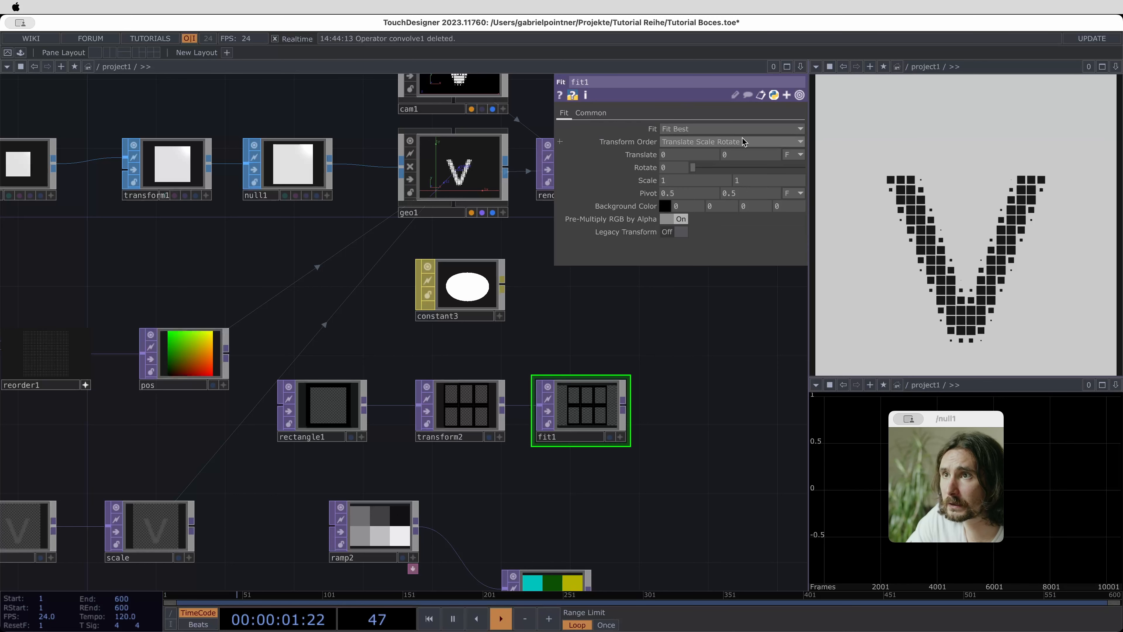
{"action": "left_click", "coordinate": [703, 129]}
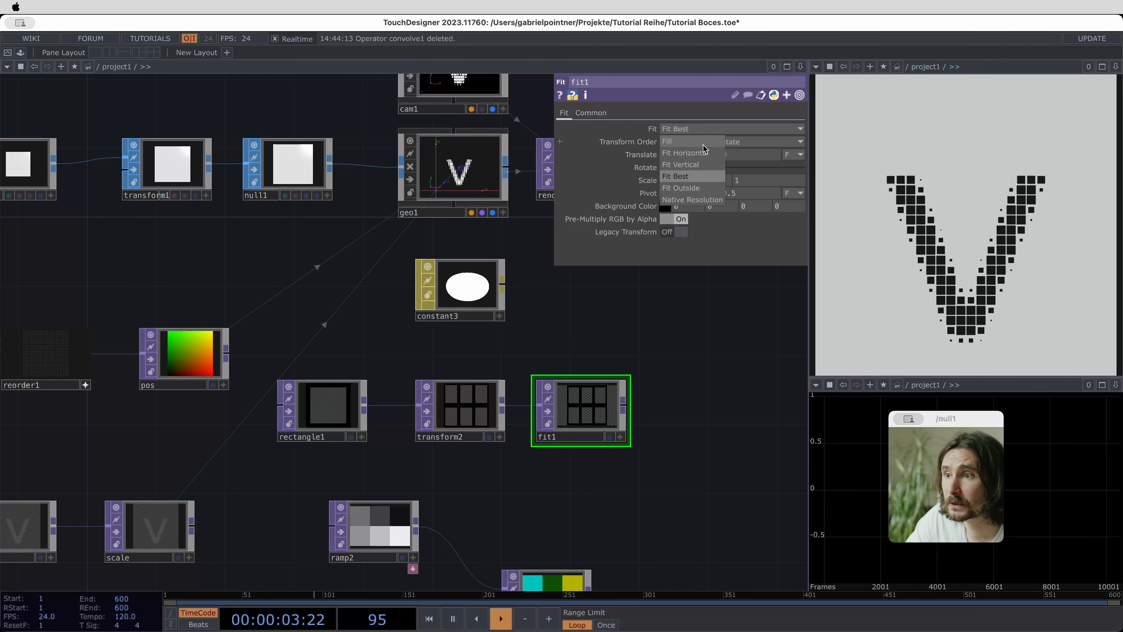
{"action": "left_click", "coordinate": [690, 142]}
Space fit1 farther from transform2 and place lookup1 directly beneath it
{"action": "left_click_drag", "start_coordinate": [617, 437], "coordinate": [669, 436]}
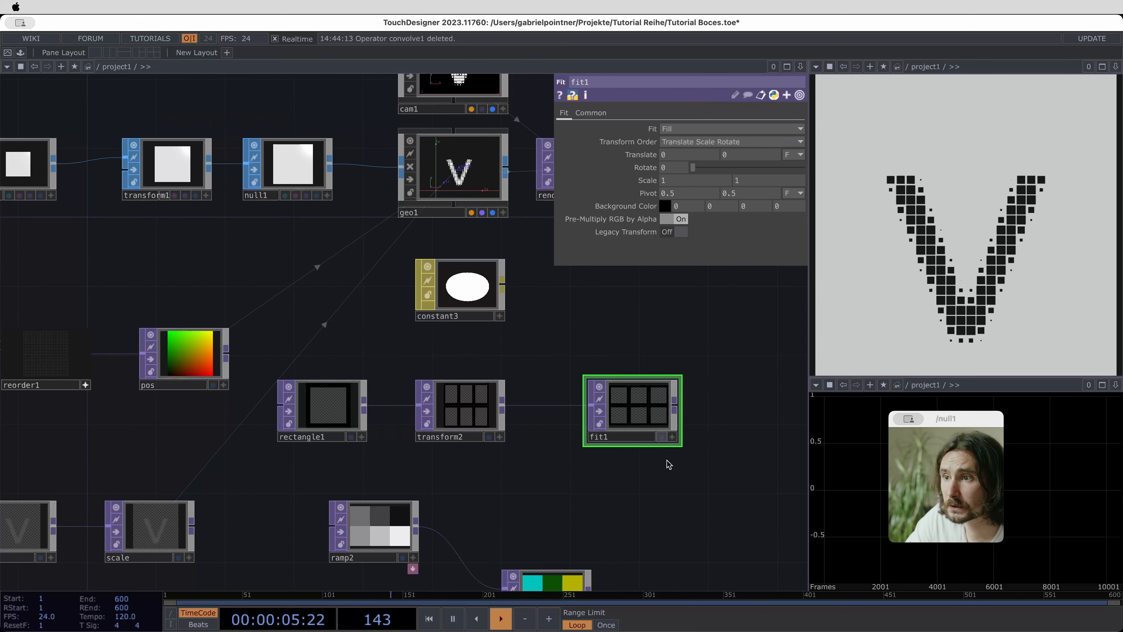
{"action": "left_click_drag", "start_coordinate": [664, 495], "coordinate": [524, 409]}
{"action": "left_click_drag", "start_coordinate": [414, 506], "coordinate": [497, 420]}
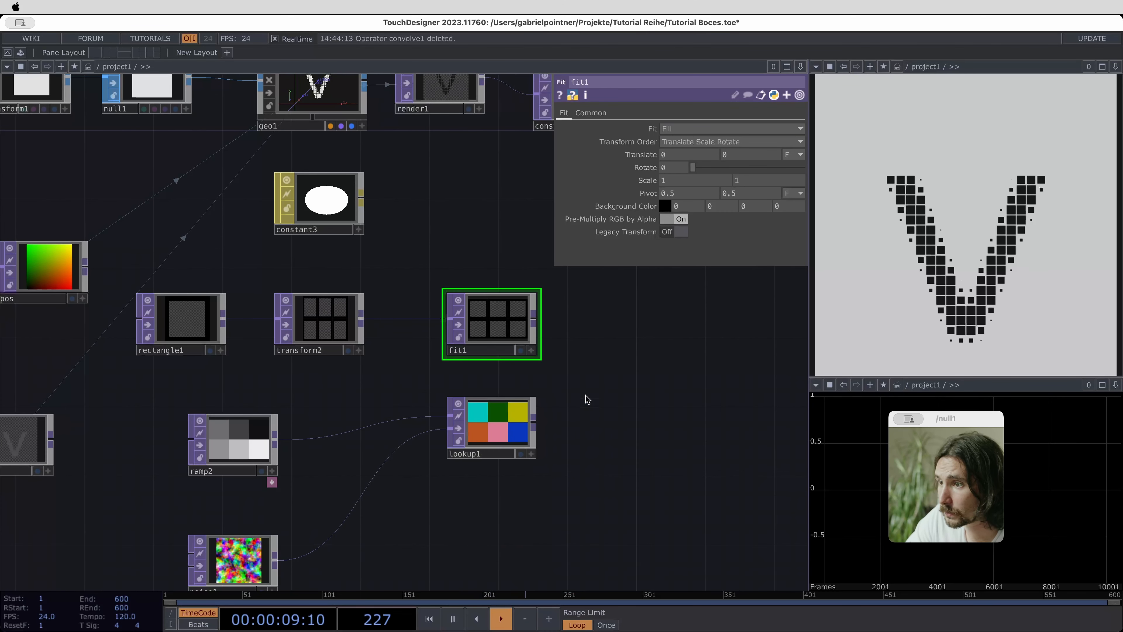
Add an Over TOP after fit1, with fit1 as its first input and lookup1 as its second
{"action": "left_click", "coordinate": [540, 331]}
{"action": "left_click", "coordinate": [634, 317]}
{"action": "type", "text": "ov"}
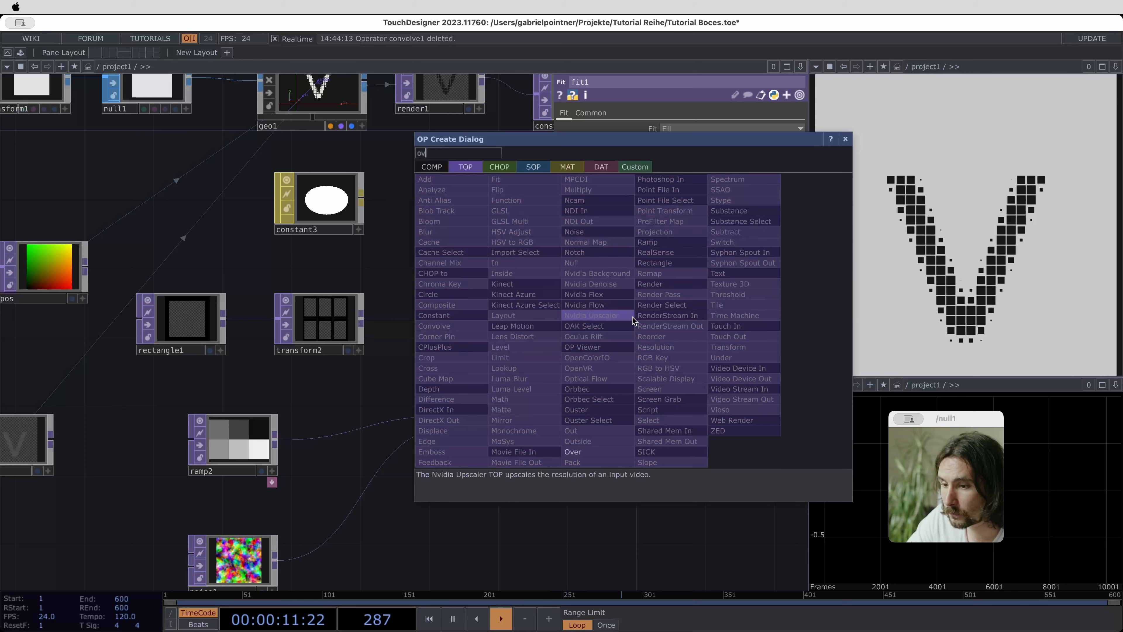
{"action": "key", "text": "Return"}
{"action": "left_click", "coordinate": [634, 319]}
{"action": "left_click_drag", "start_coordinate": [534, 420], "coordinate": [584, 336]}
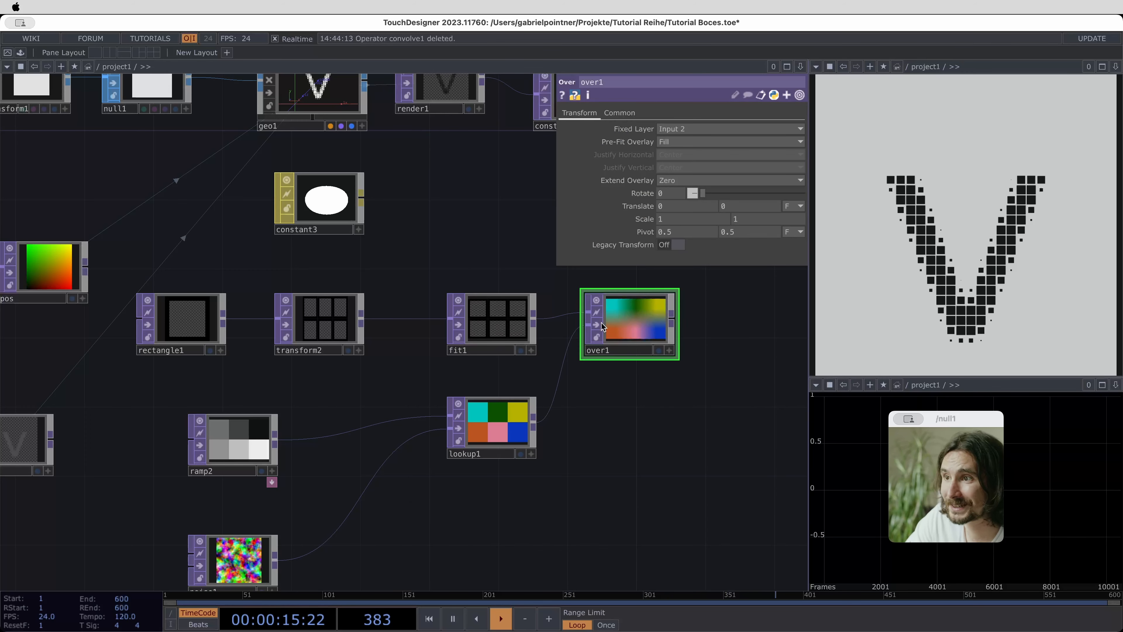
Set over1's viewer smoothness and input smoothness to Nearest Pixel
{"action": "left_click", "coordinate": [631, 114]}
{"action": "left_click", "coordinate": [707, 219]}
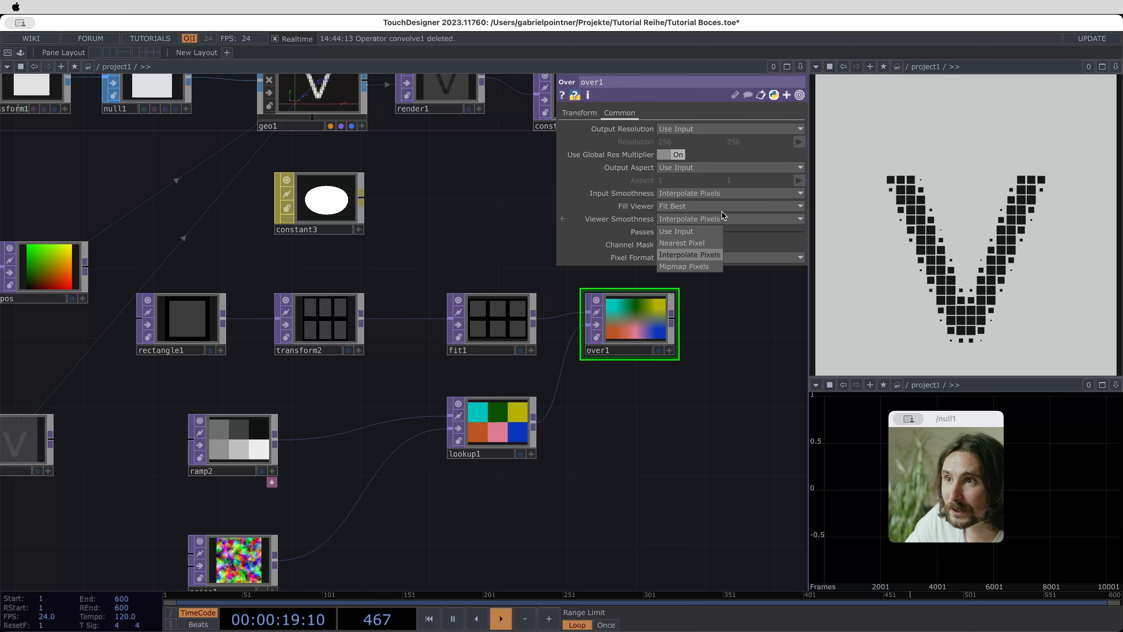
{"action": "left_click", "coordinate": [698, 242]}
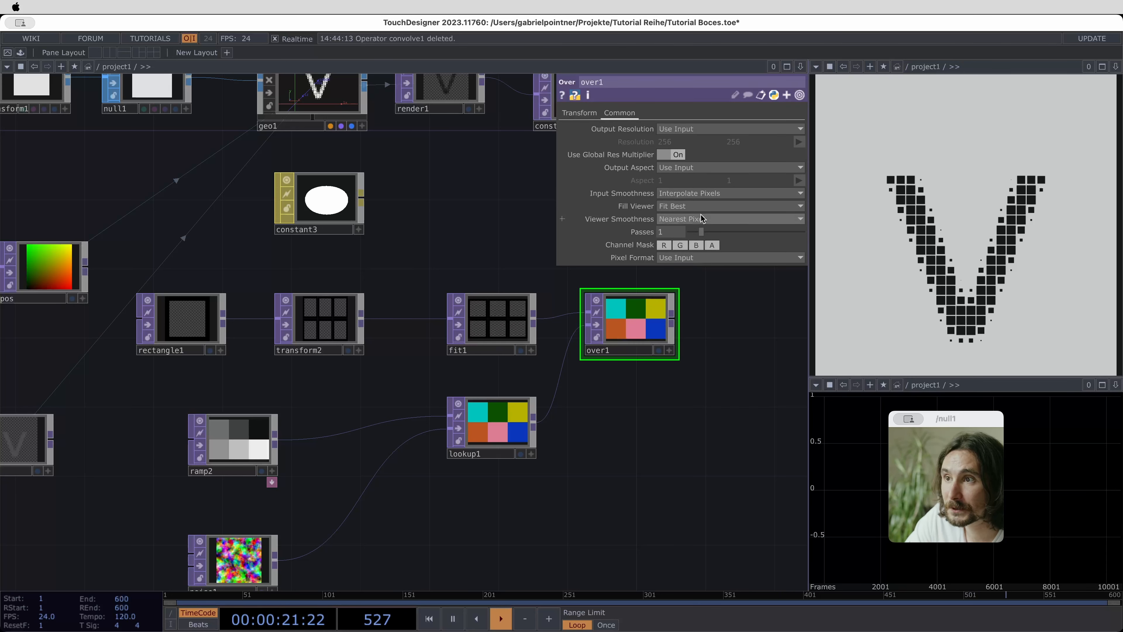
{"action": "left_click", "coordinate": [701, 218]}
{"action": "left_click", "coordinate": [700, 207]}
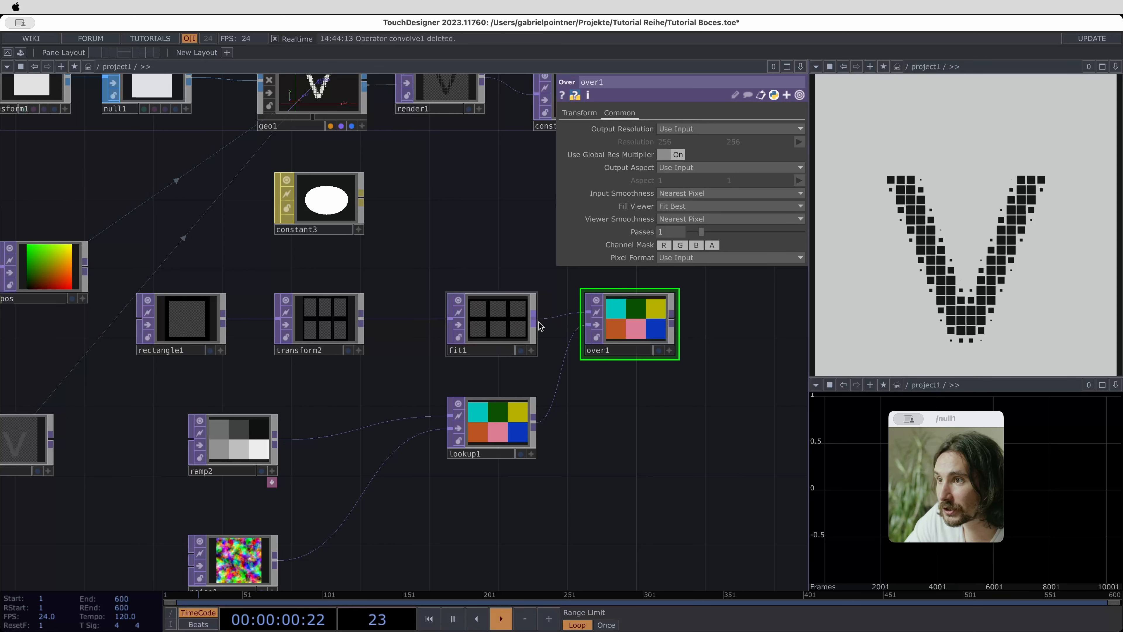
Swap over1's inputs so lookup1 feeds the first and fit1 the second
{"action": "left_click_drag", "start_coordinate": [535, 319], "coordinate": [561, 364]}
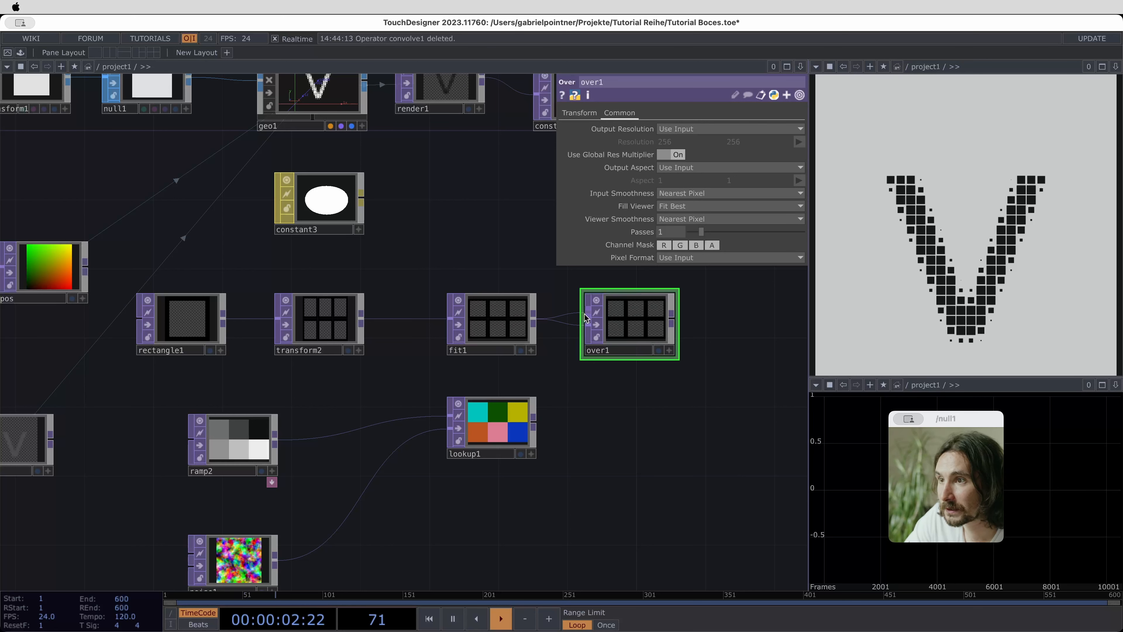
{"action": "left_click_drag", "start_coordinate": [587, 313], "coordinate": [544, 421]}
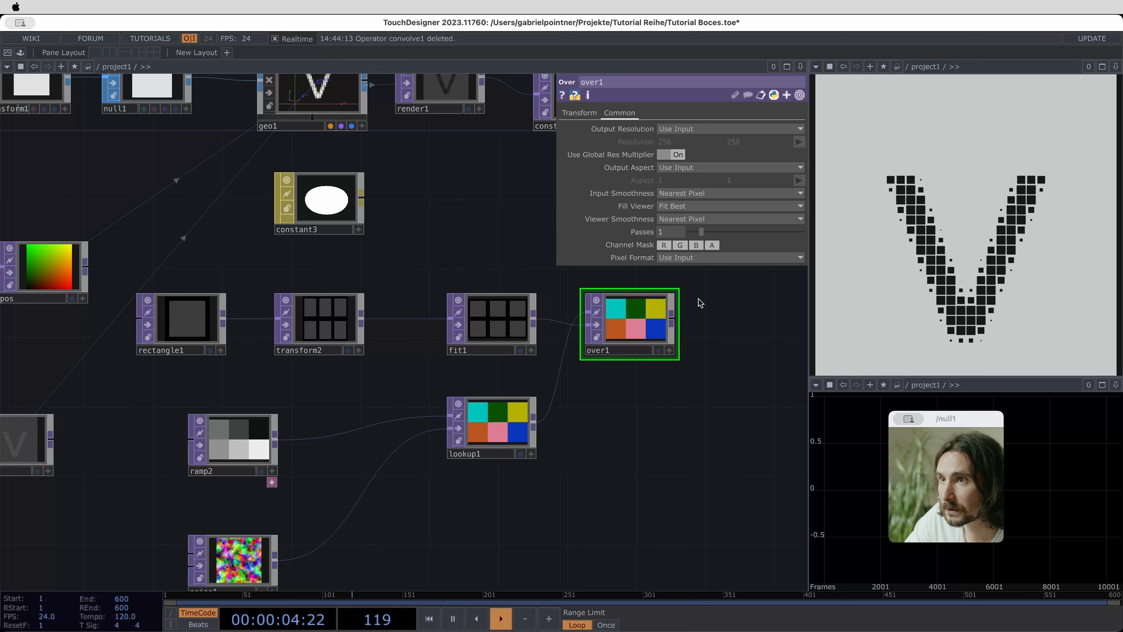
Set over1's fixed layer to Input 1 and rewire it with fit1 as first input and lookup1 as second
{"action": "left_click", "coordinate": [585, 109]}
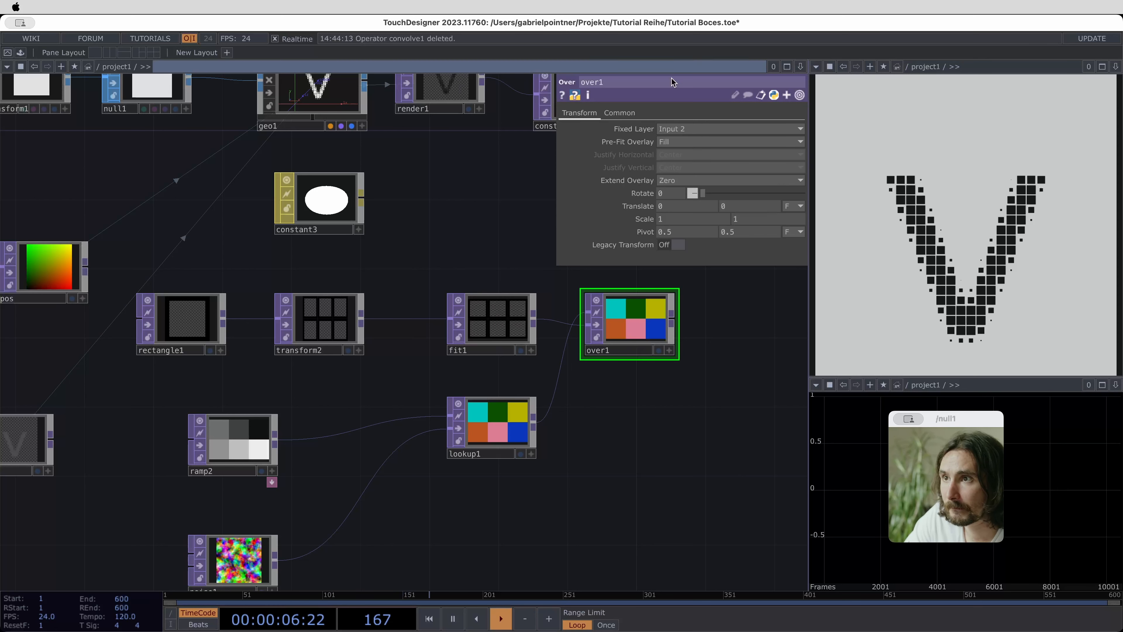
{"action": "left_click", "coordinate": [721, 129]}
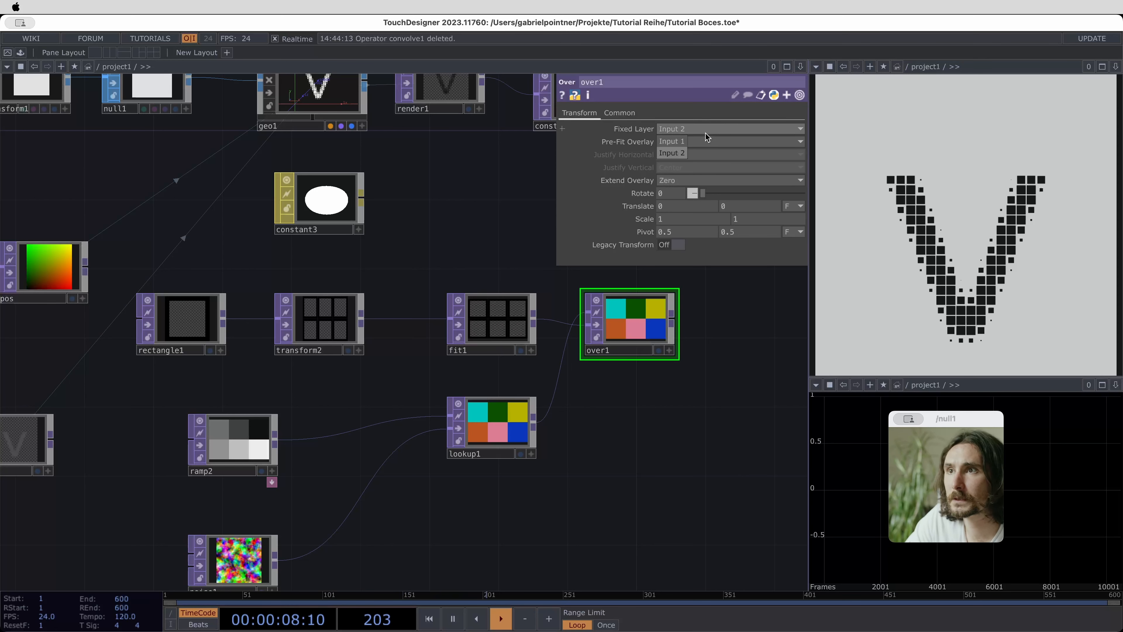
{"action": "left_click", "coordinate": [671, 142]}
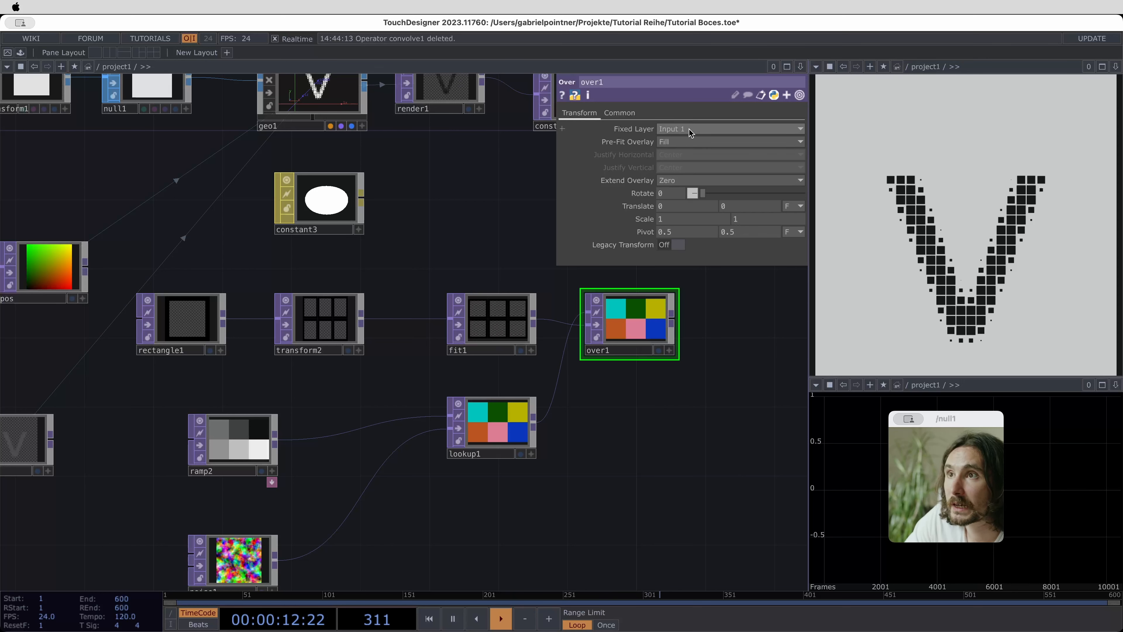
{"action": "left_click", "coordinate": [536, 422]}
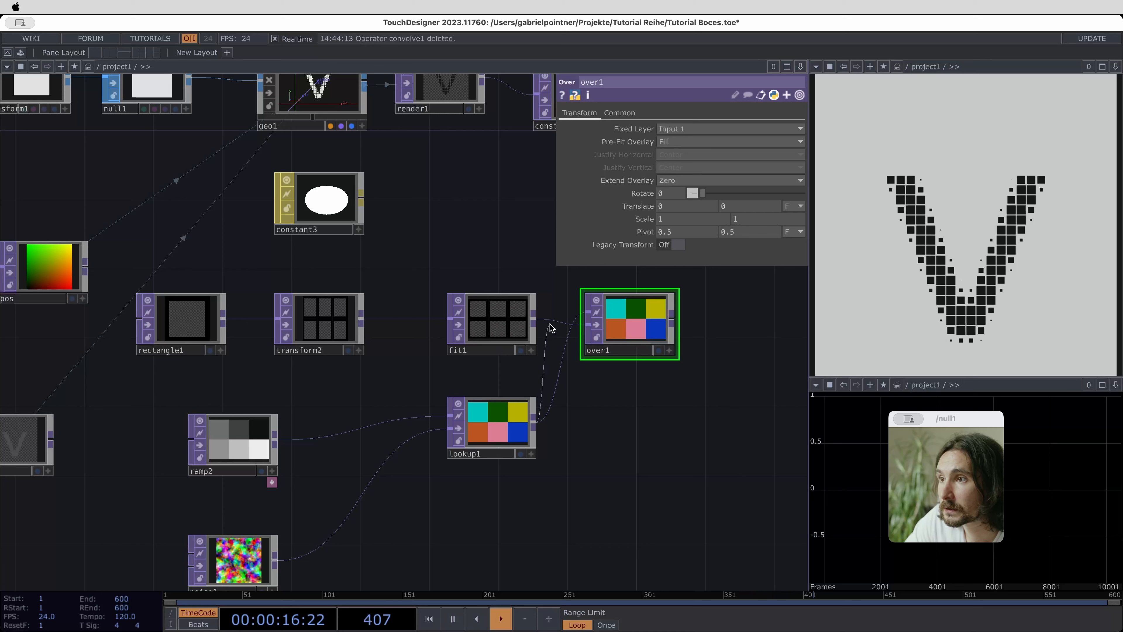
{"action": "left_click", "coordinate": [578, 319]}
{"action": "left_click", "coordinate": [578, 320]}
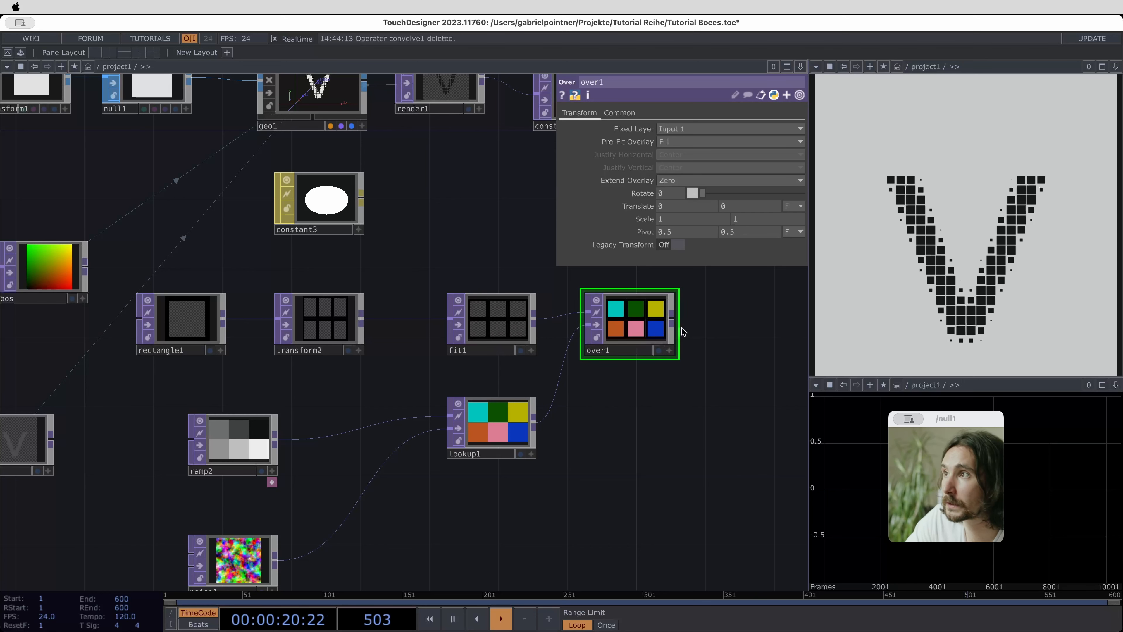
Assign over1 as the color map of the constant3 material
{"action": "left_click_drag", "start_coordinate": [600, 332], "coordinate": [323, 208]}
{"action": "scroll", "coordinate": [338, 210], "scroll_direction": "up", "scroll_amount": 4}
{"action": "left_click", "coordinate": [388, 256]}
{"action": "scroll", "coordinate": [345, 304], "scroll_direction": "down", "scroll_amount": 5}
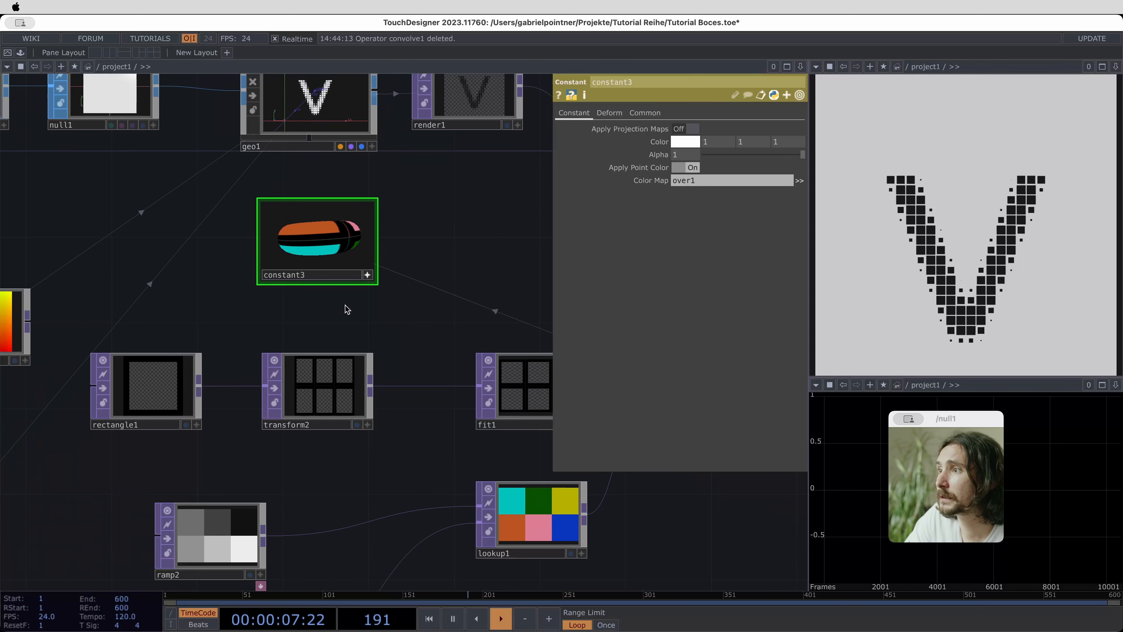
Deactivate constant3's viewer and assign constant3 as the material of geo1
{"action": "left_click", "coordinate": [368, 275]}
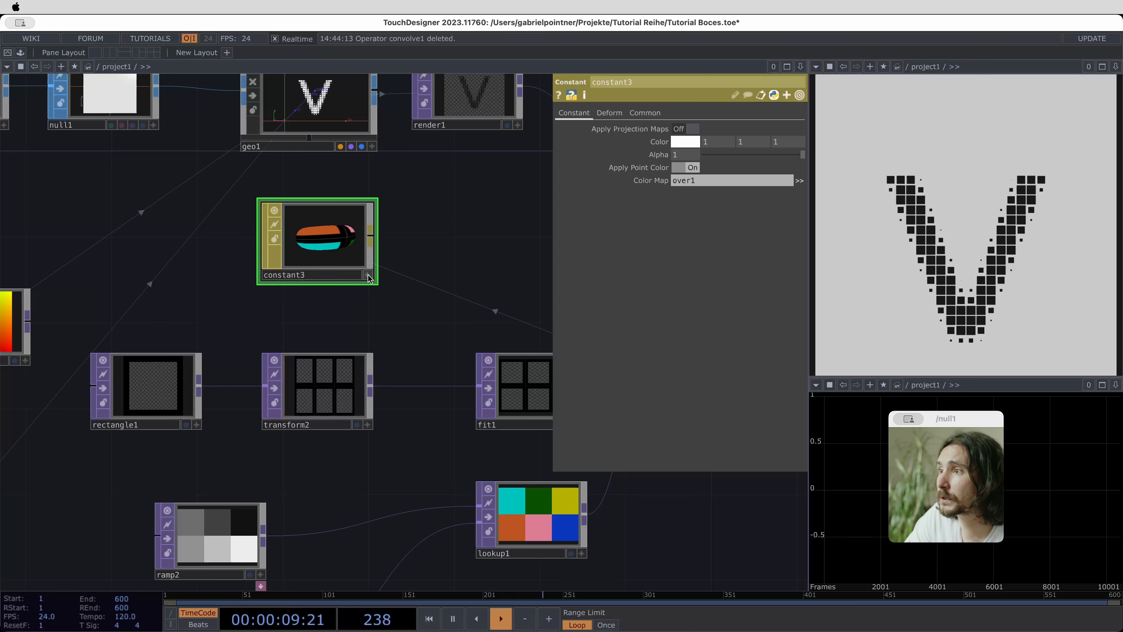
{"action": "left_click_drag", "start_coordinate": [427, 242], "coordinate": [467, 308]}
{"action": "left_click_drag", "start_coordinate": [366, 278], "coordinate": [365, 127]}
{"action": "left_click", "coordinate": [366, 127]}
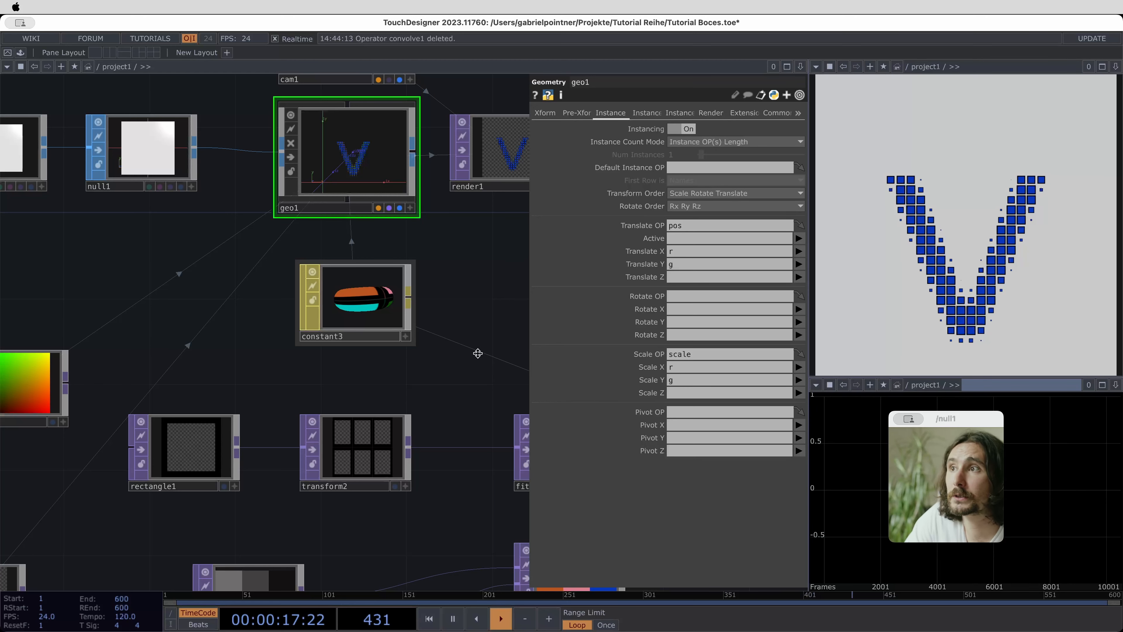
Add a Pattern CHOP to the network below text1
{"action": "scroll", "coordinate": [478, 353], "scroll_direction": "down", "scroll_amount": 3}
{"action": "left_click_drag", "start_coordinate": [467, 409], "coordinate": [467, 210]}
{"action": "scroll", "coordinate": [467, 210], "scroll_direction": "down", "scroll_amount": 4}
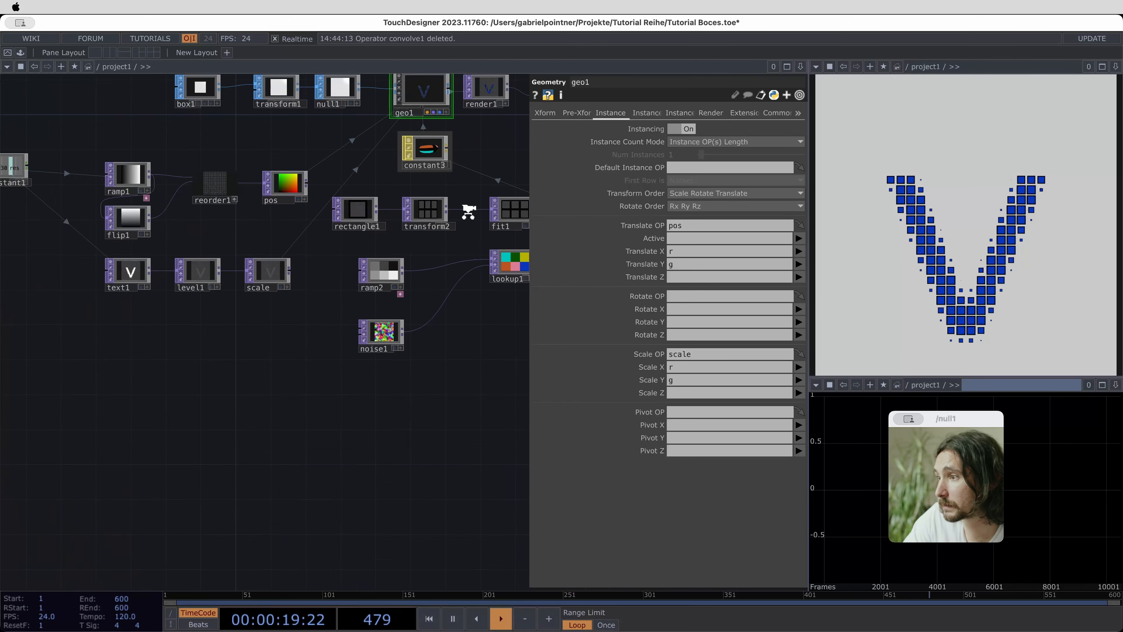
{"action": "left_click_drag", "start_coordinate": [254, 409], "coordinate": [363, 470]}
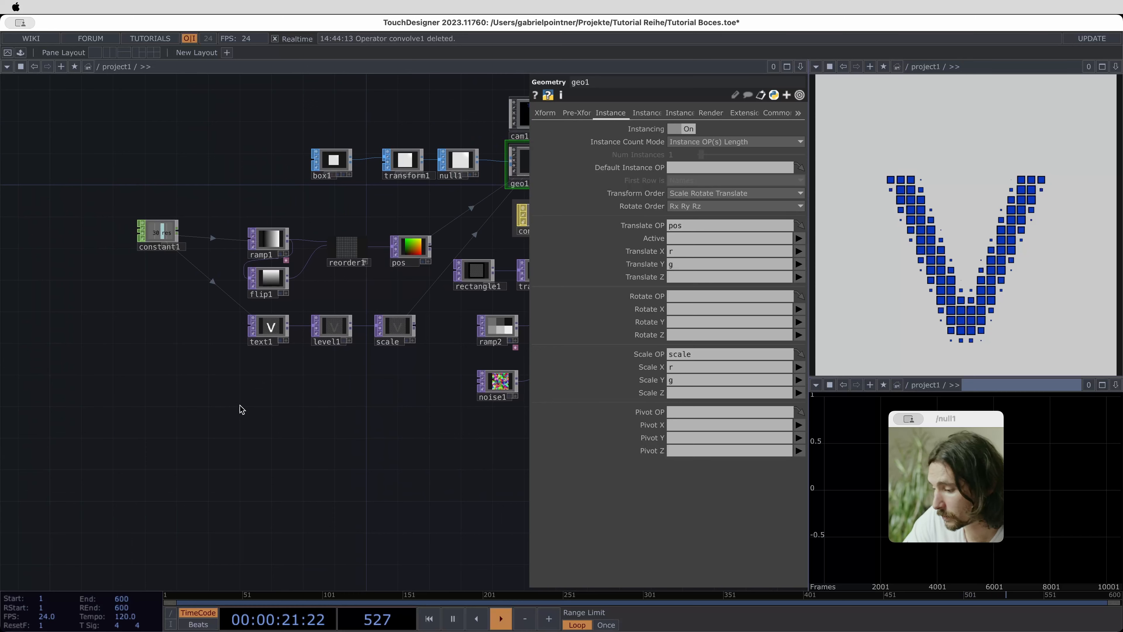
{"action": "key", "text": "Tab"}
{"action": "key", "text": "Tab"}
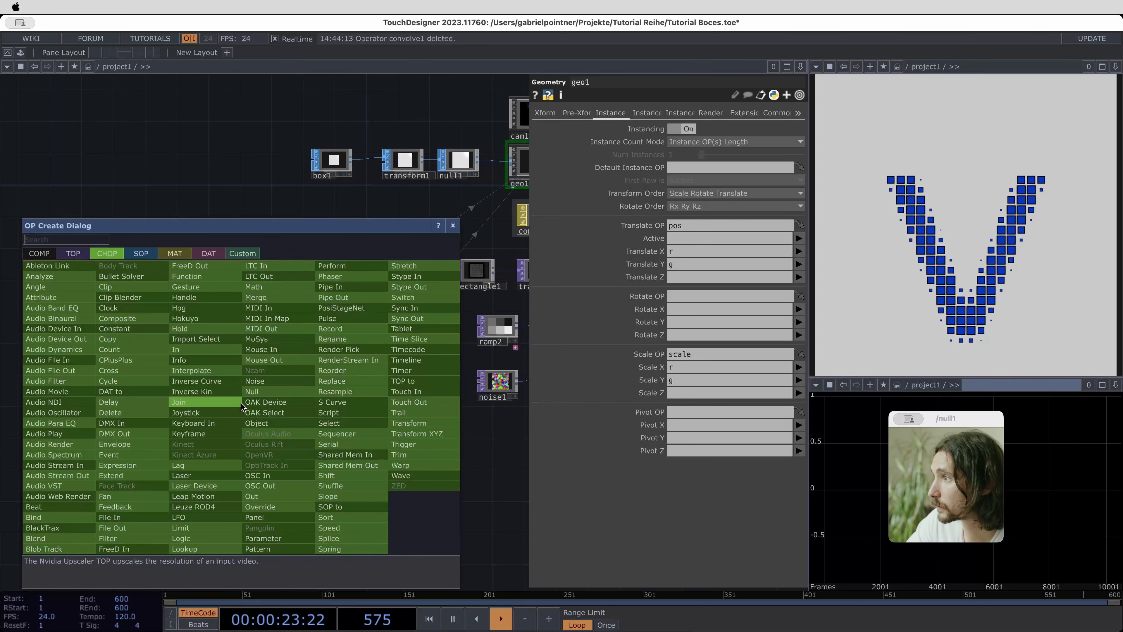
{"action": "type", "text": "pa"}
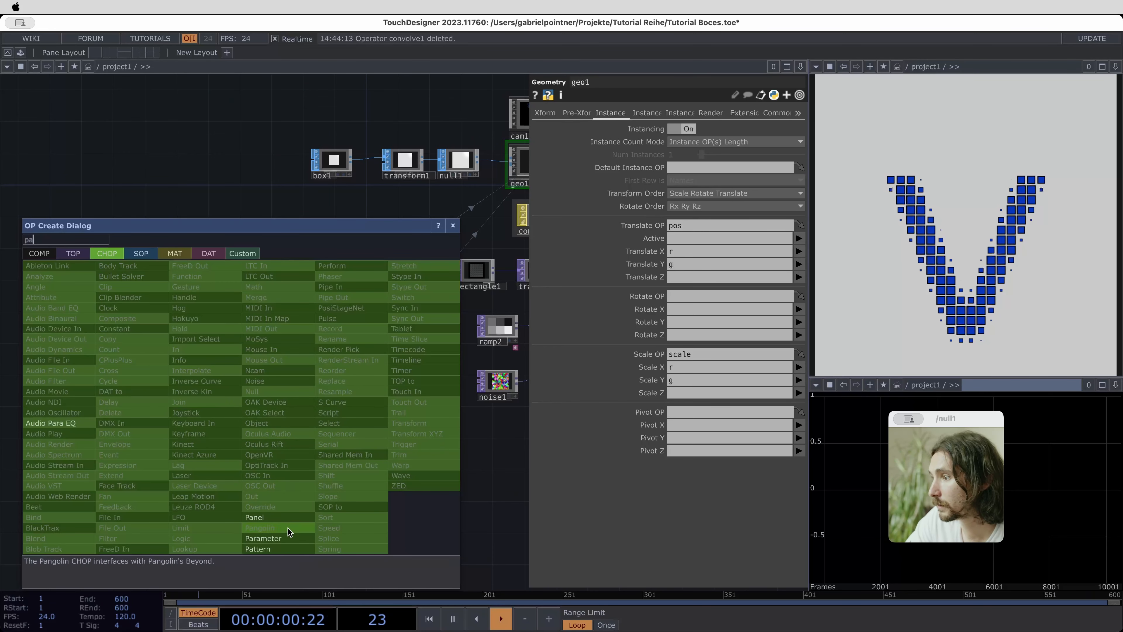
{"action": "left_click", "coordinate": [296, 548]}
{"action": "left_click", "coordinate": [267, 385]}
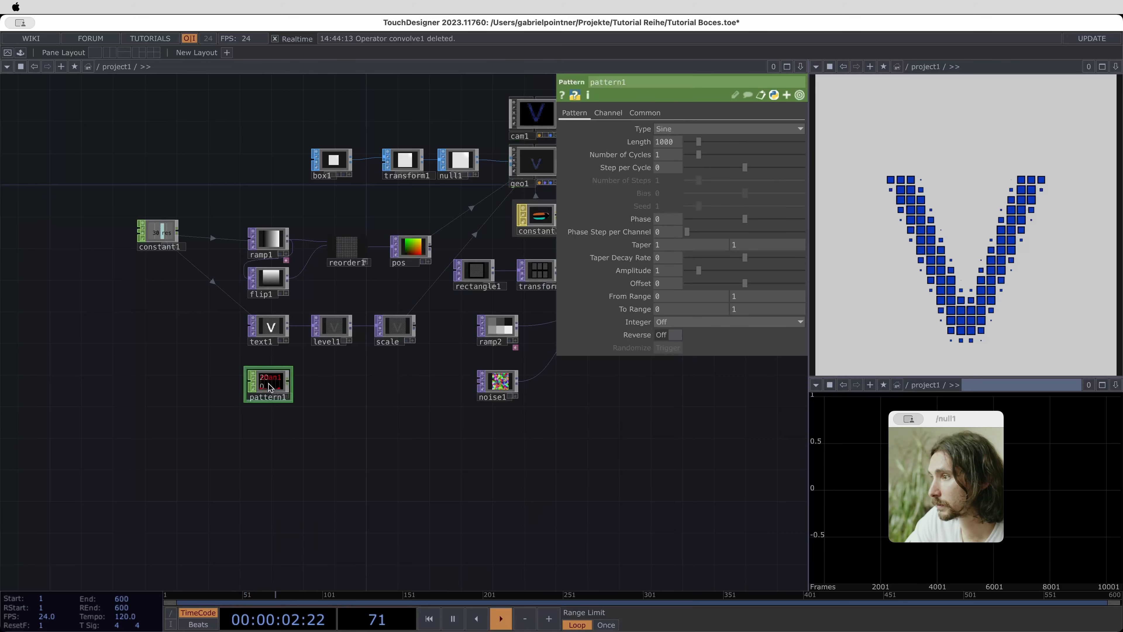
Set the pattern1 waveform type to Ramp
{"action": "scroll", "coordinate": [268, 383], "scroll_direction": "up", "scroll_amount": 5}
{"action": "left_click", "coordinate": [702, 129]}
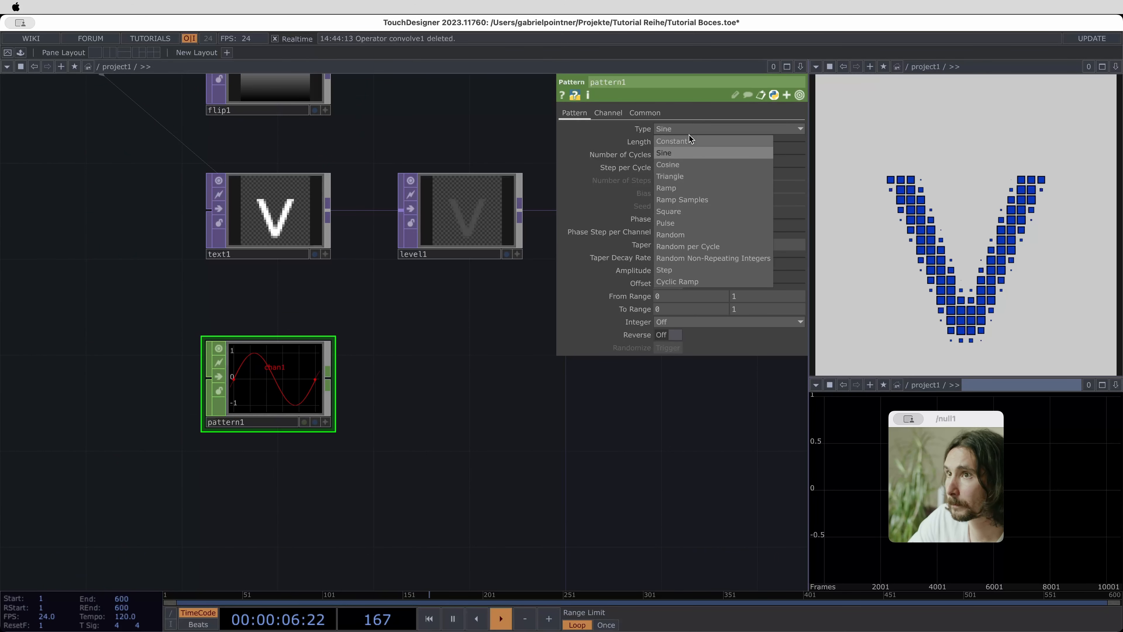
{"action": "left_click", "coordinate": [672, 130]}
{"action": "left_click", "coordinate": [671, 130]}
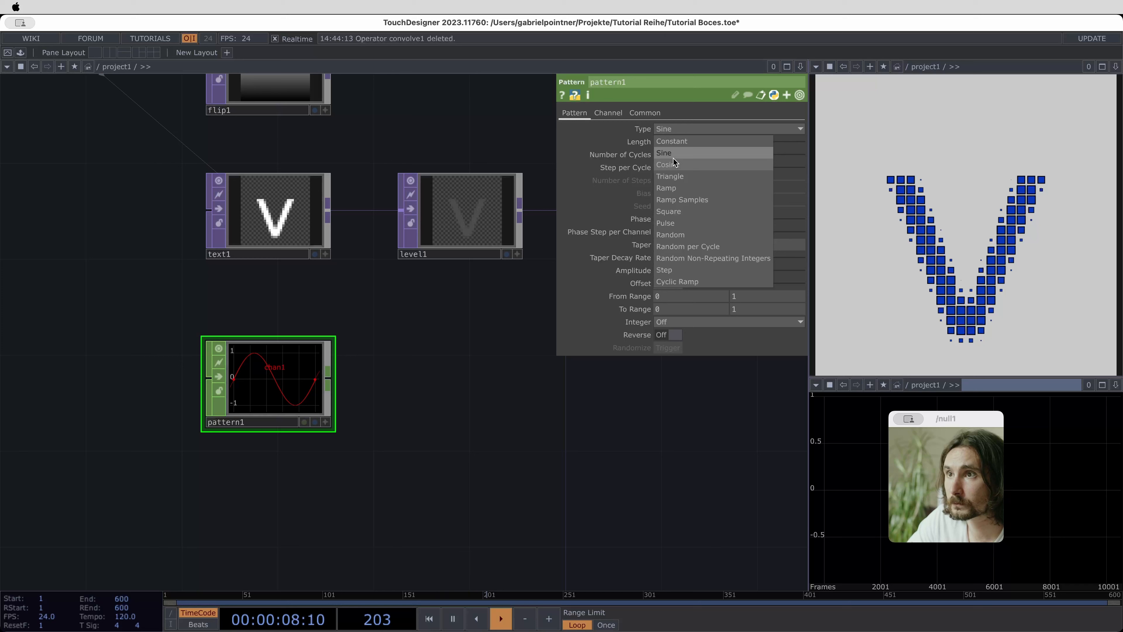
{"action": "left_click", "coordinate": [671, 187]}
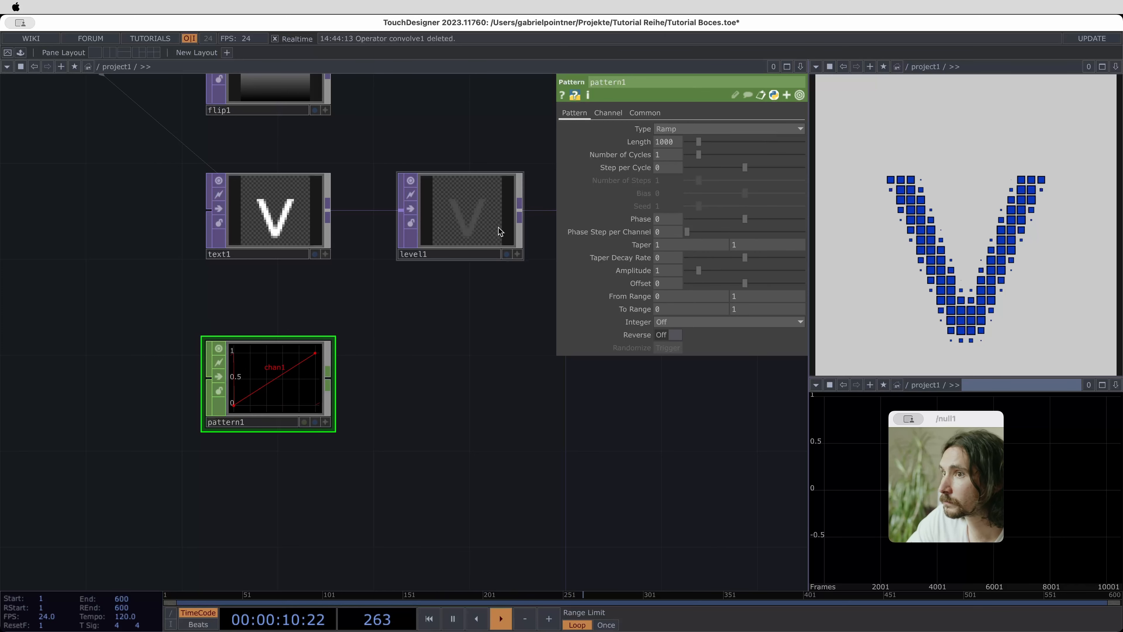
Link pattern1's Length to constant1's res channel and extend the expression to op('constant1')['res']*30
{"action": "scroll", "coordinate": [446, 324], "scroll_direction": "down", "scroll_amount": 4}
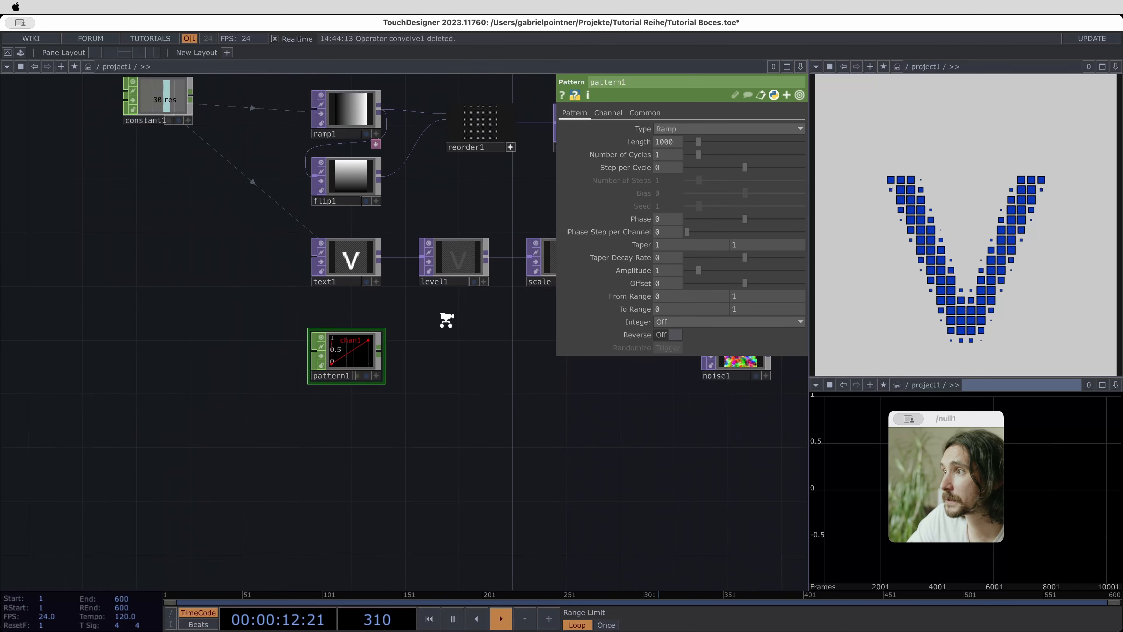
{"action": "left_click", "coordinate": [233, 157]}
{"action": "left_click_drag", "start_coordinate": [216, 139], "coordinate": [673, 142]}
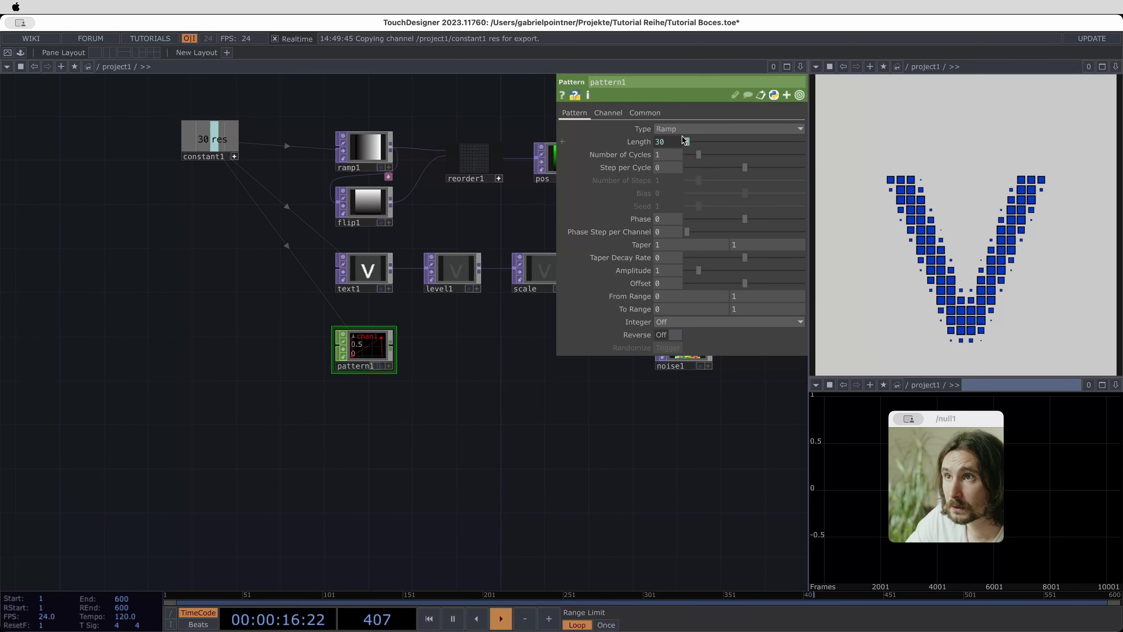
{"action": "left_click", "coordinate": [669, 150]}
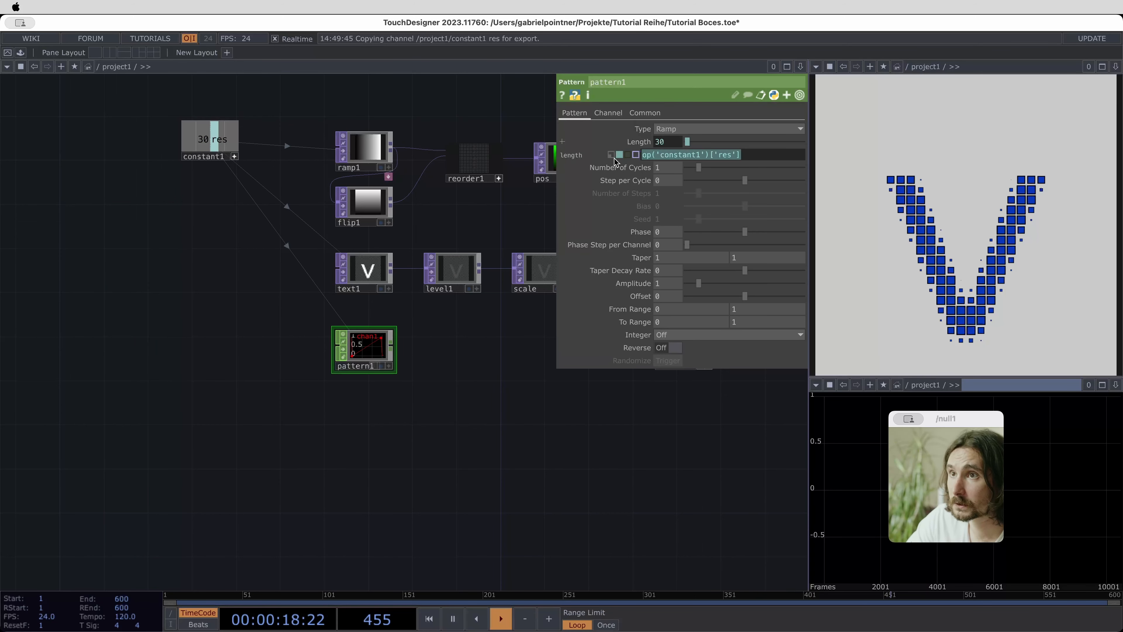
{"action": "left_click_drag", "start_coordinate": [742, 155], "coordinate": [617, 161]}
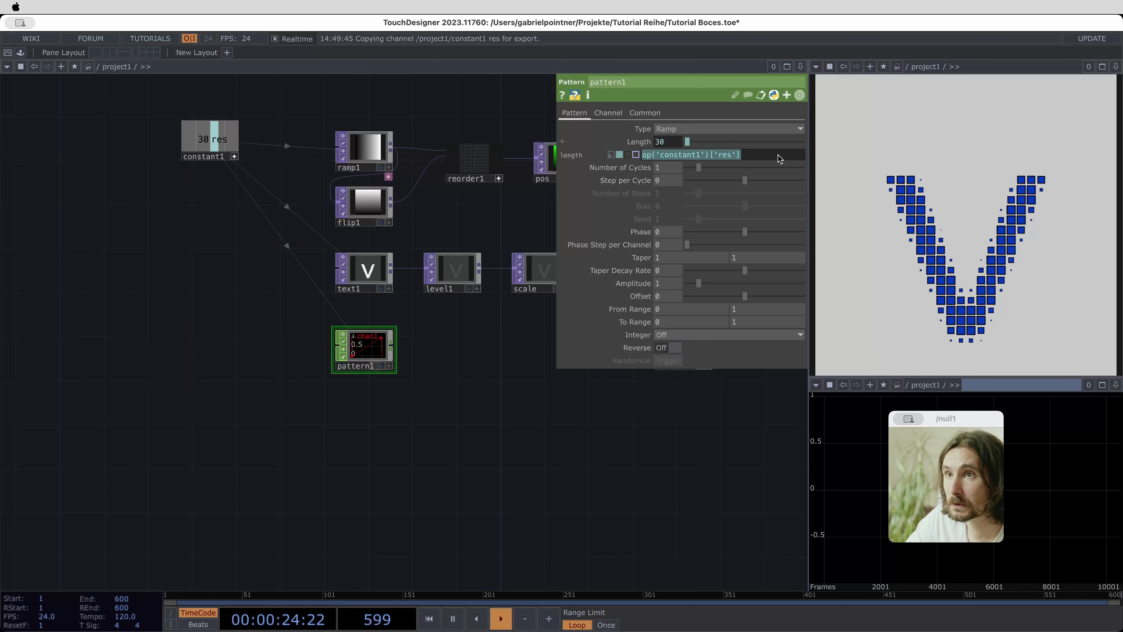
{"action": "left_click", "coordinate": [768, 157]}
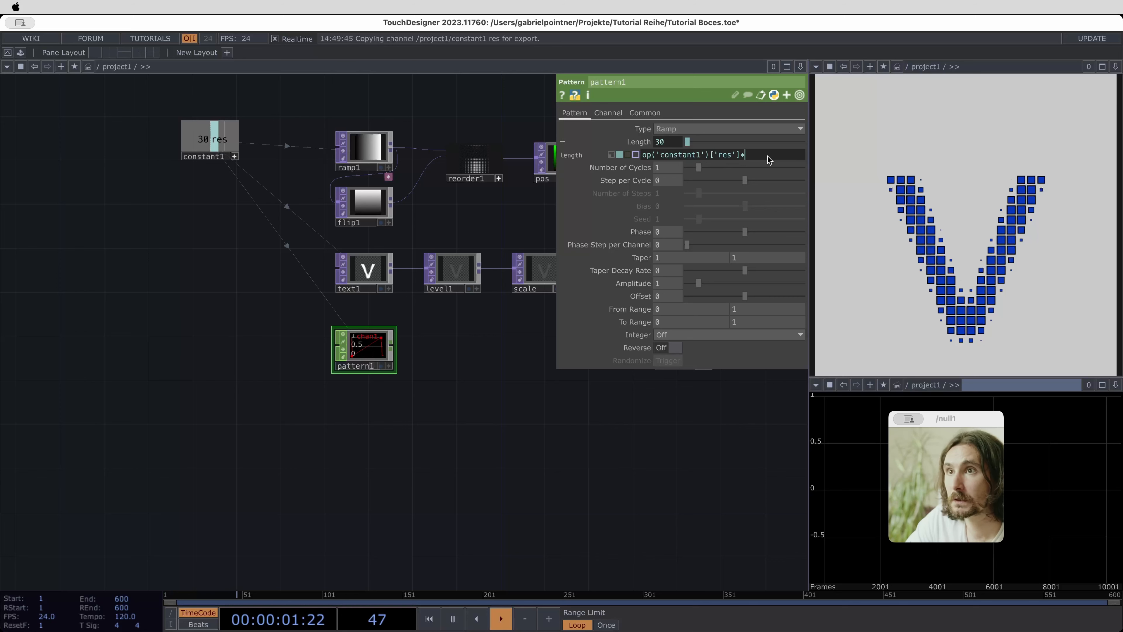
{"action": "type", "text": "30"}
{"action": "left_click", "coordinate": [480, 395]}
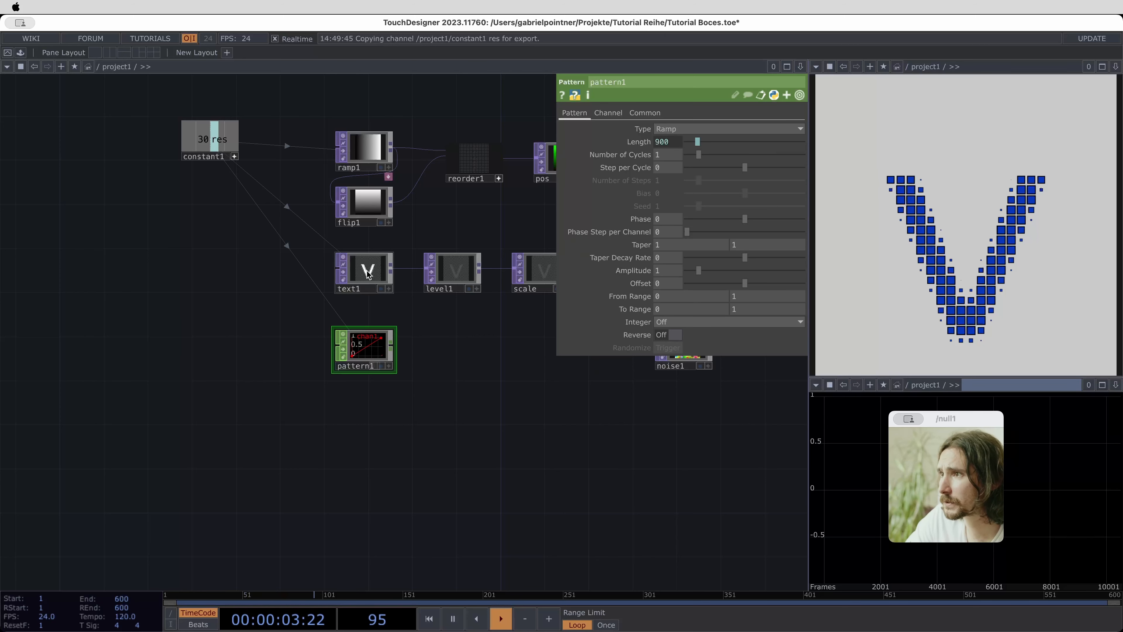
Set the upper To Range value of pattern1 to 360
{"action": "scroll", "coordinate": [366, 275], "scroll_direction": "up", "scroll_amount": 5}
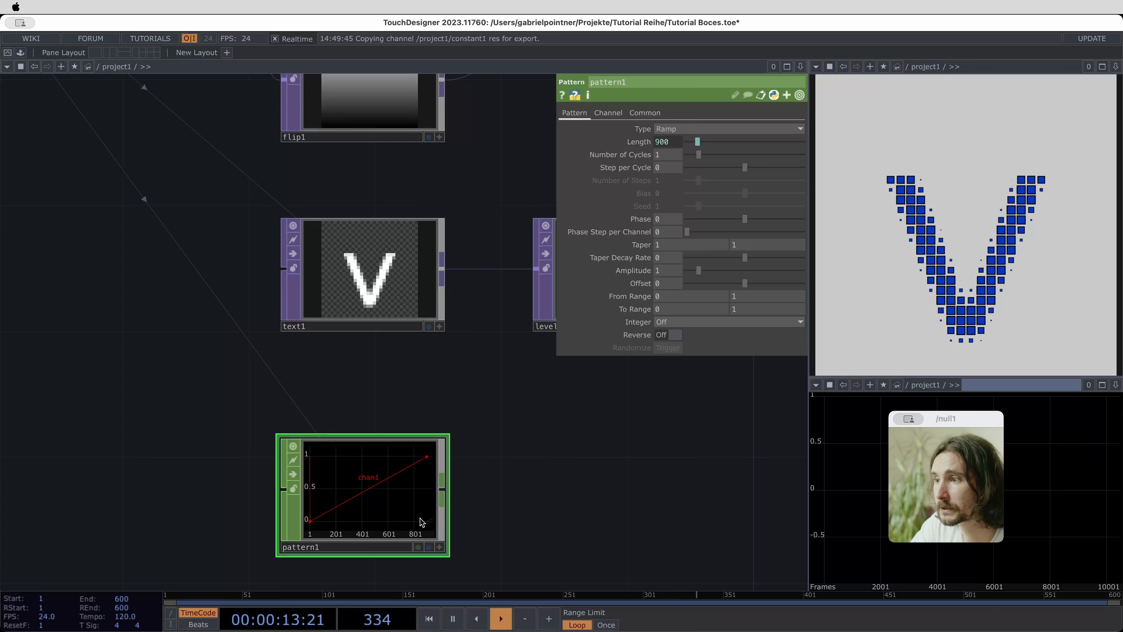
{"action": "scroll", "coordinate": [502, 509], "scroll_direction": "down", "scroll_amount": 4}
{"action": "scroll", "coordinate": [503, 509], "scroll_direction": "down", "scroll_amount": 1}
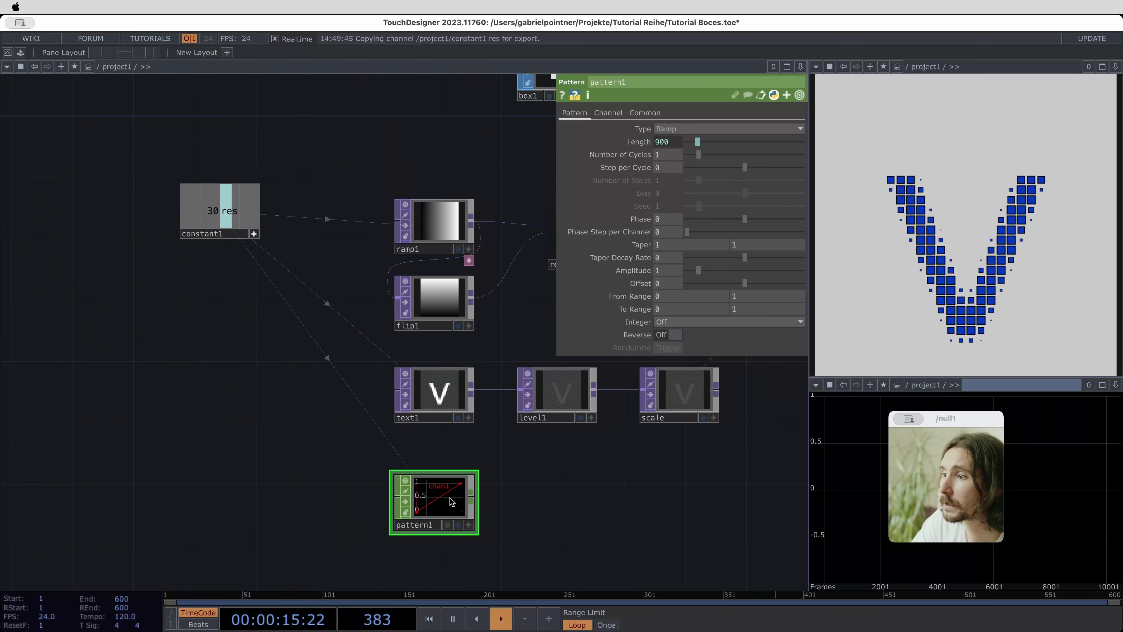
{"action": "scroll", "coordinate": [446, 498], "scroll_direction": "up", "scroll_amount": 1}
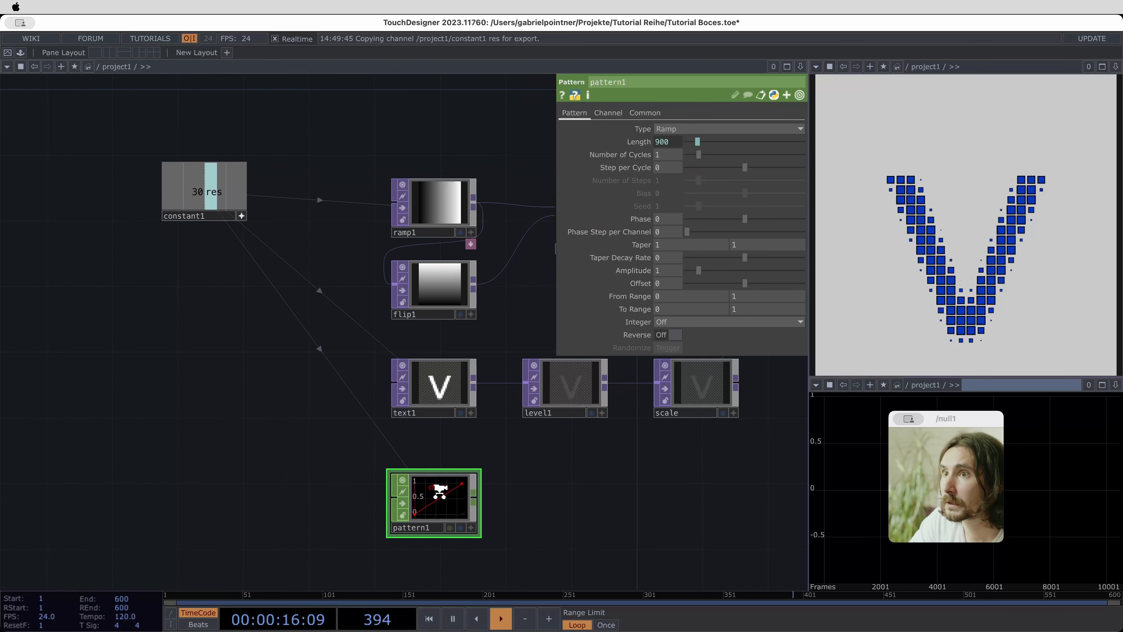
{"action": "left_click", "coordinate": [476, 499]}
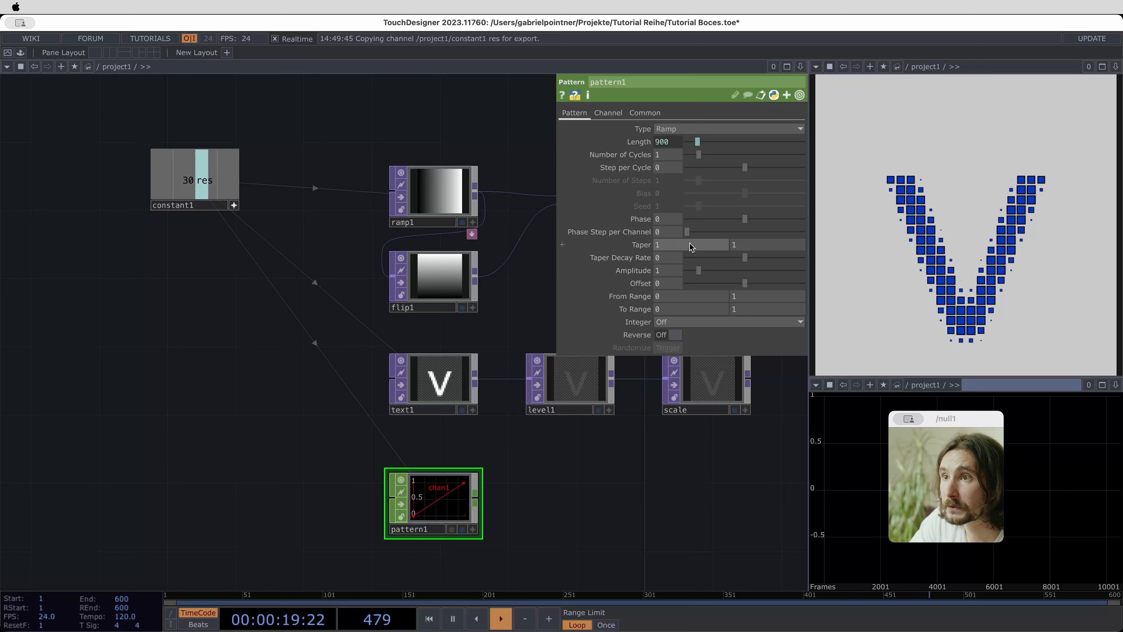
{"action": "left_click", "coordinate": [752, 309]}
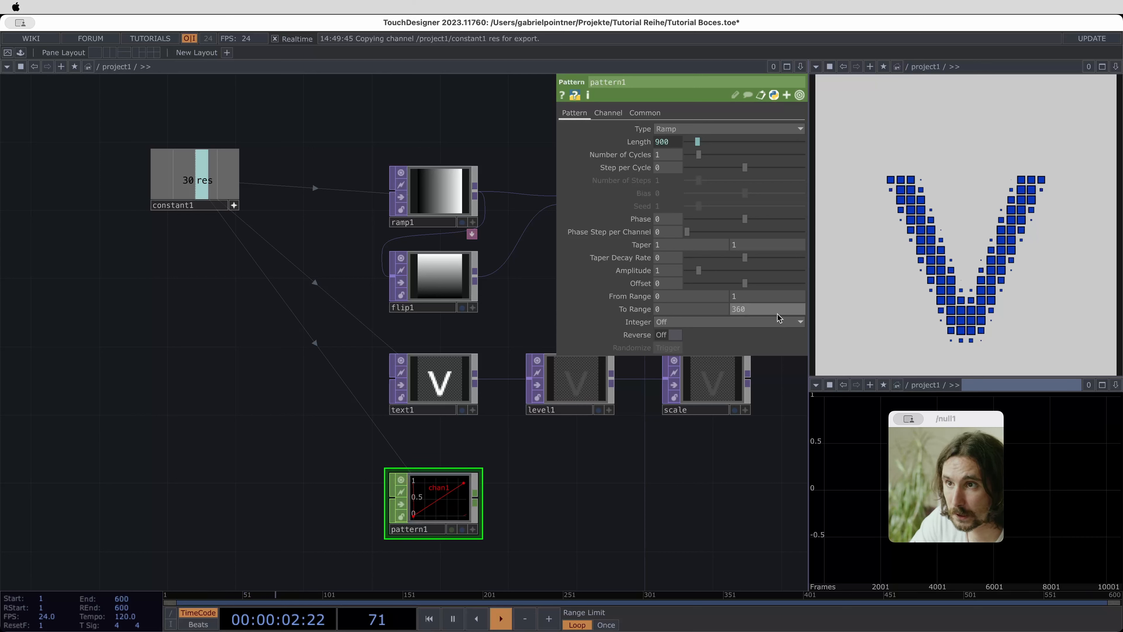
{"action": "key", "text": "Return"}
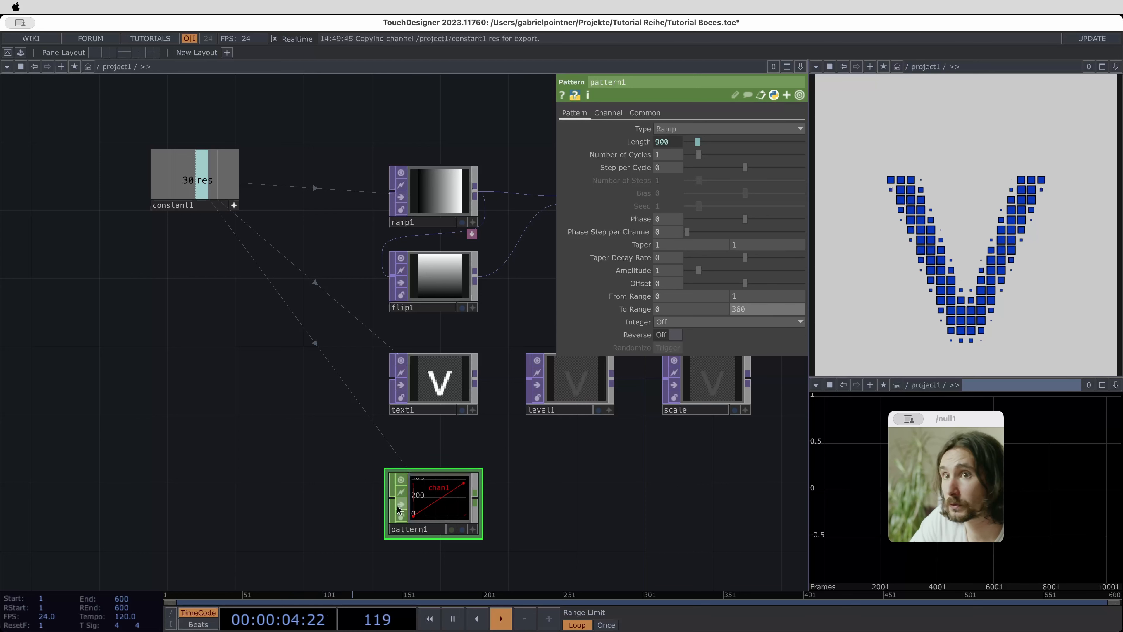
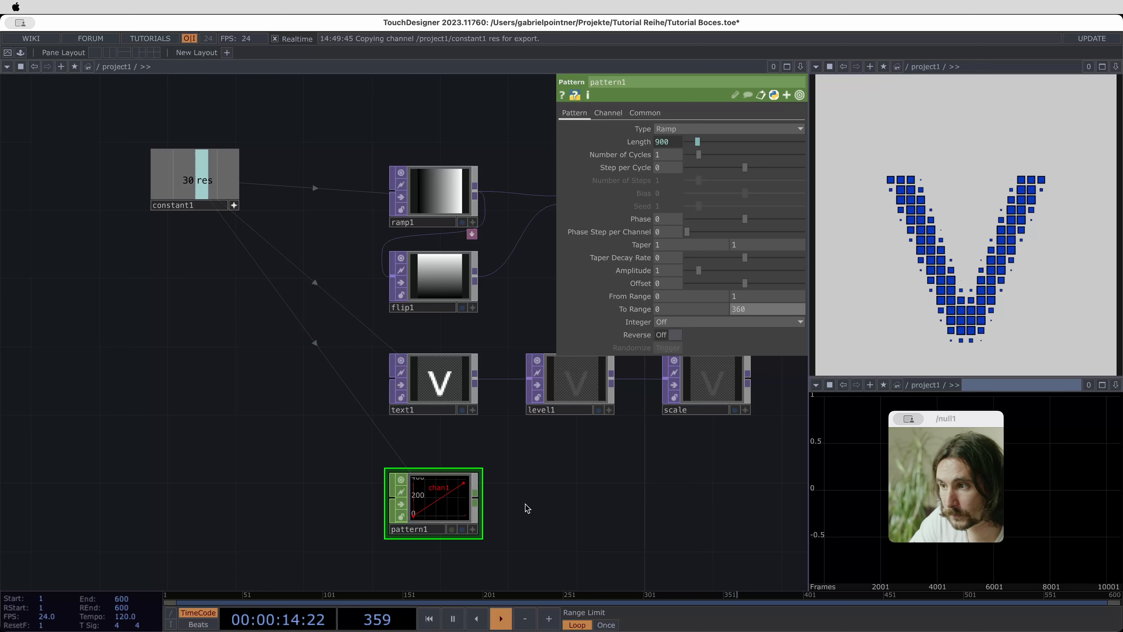
Add a Null CHOP after pattern1, place it below scale, and rename it rot
{"action": "left_click", "coordinate": [483, 499]}
{"action": "left_click", "coordinate": [601, 499]}
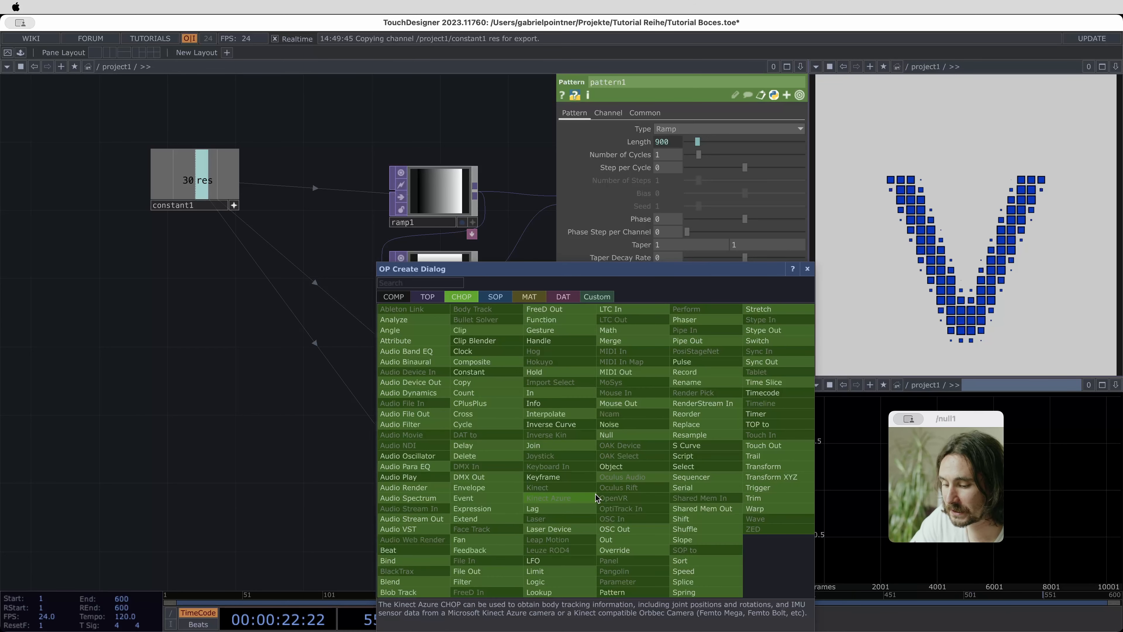
{"action": "left_click", "coordinate": [606, 435]}
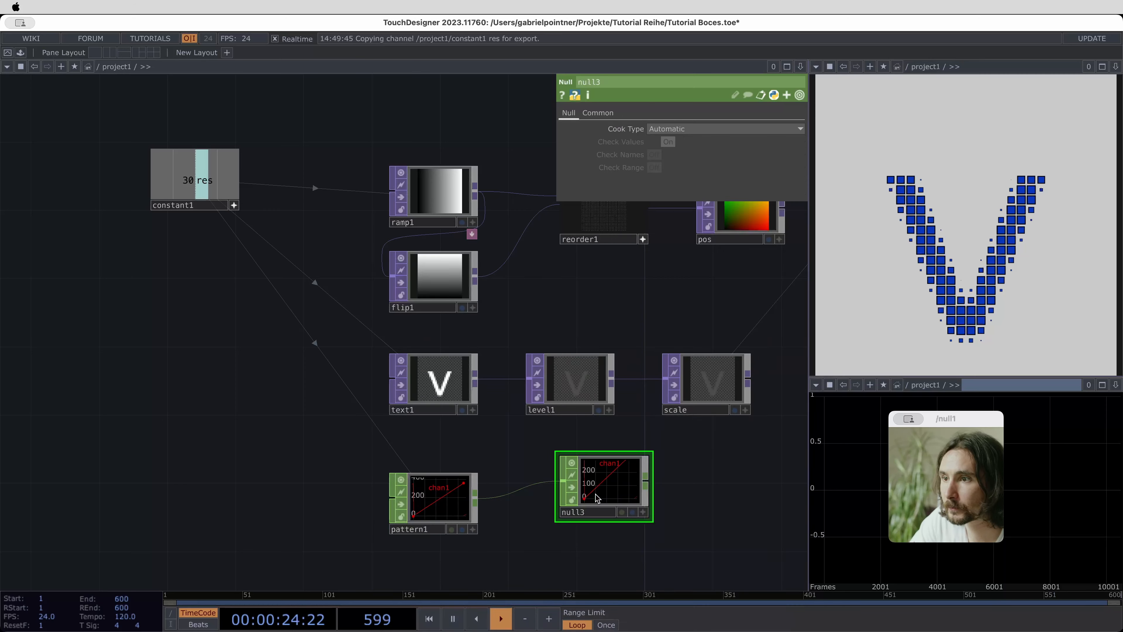
{"action": "scroll", "coordinate": [658, 546], "scroll_direction": "down", "scroll_amount": 5}
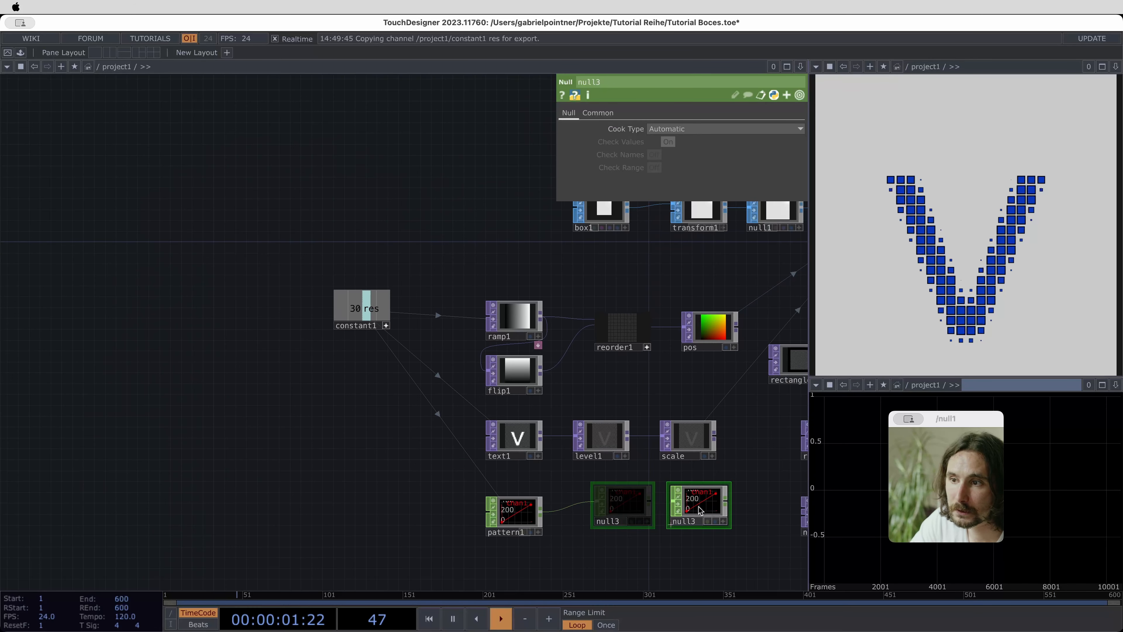
{"action": "left_click", "coordinate": [684, 521]}
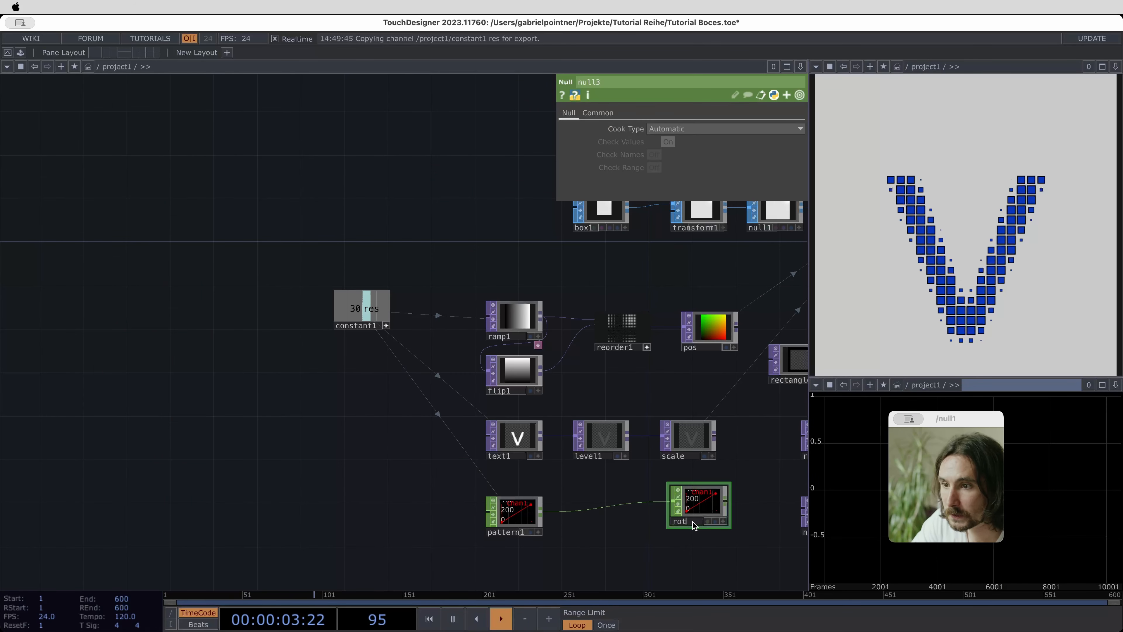
{"action": "type", "text": "rot"}
{"action": "key", "text": "Return"}
{"action": "left_click_drag", "start_coordinate": [744, 547], "coordinate": [355, 547]}
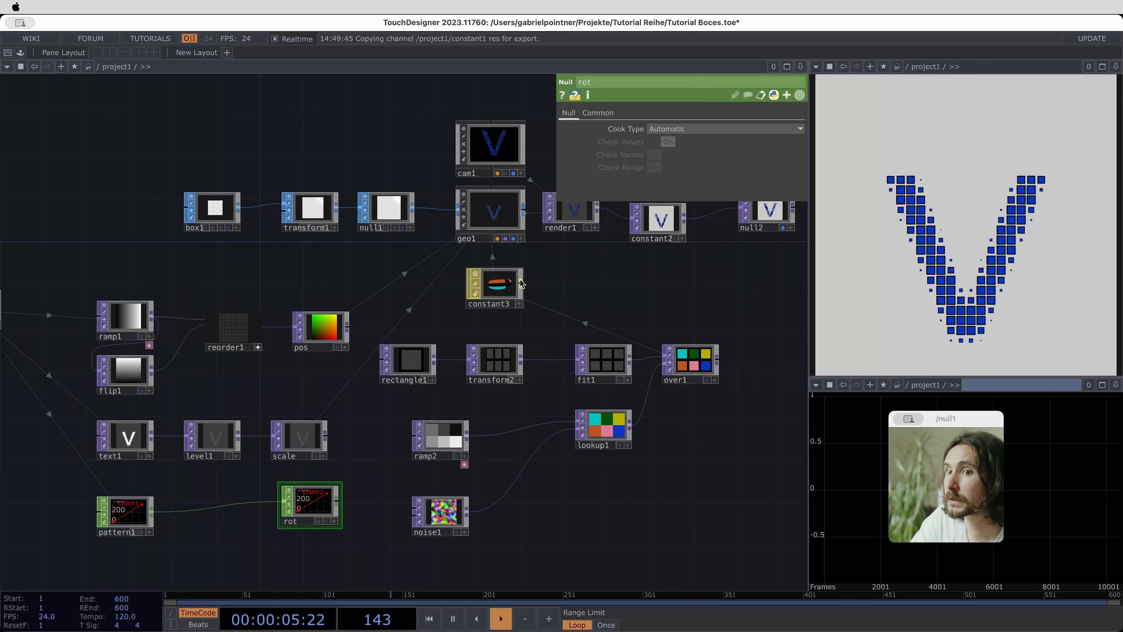
Assign rot as the Rotate OP for geo1's instances
{"action": "left_click", "coordinate": [504, 208]}
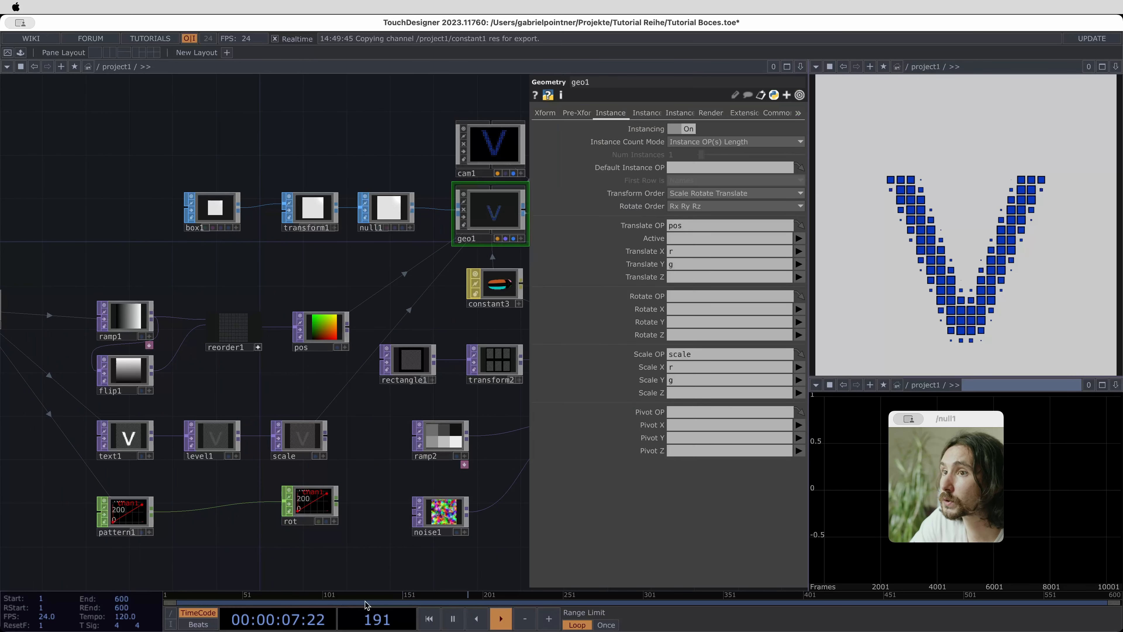
{"action": "left_click_drag", "start_coordinate": [310, 518], "coordinate": [702, 298]}
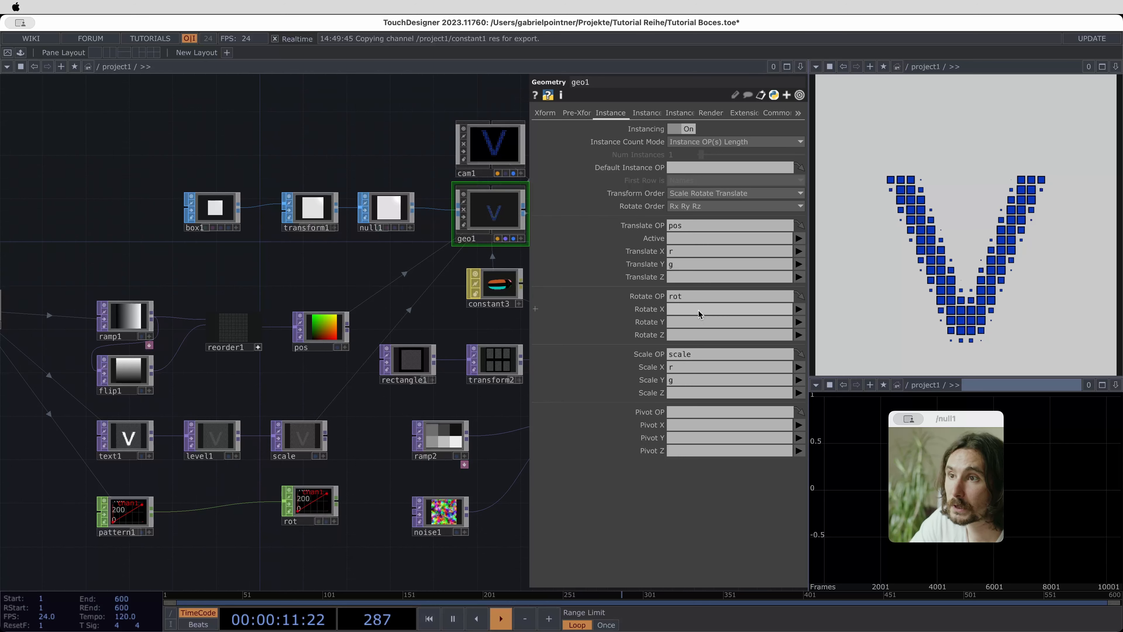
{"action": "left_click", "coordinate": [697, 307]}
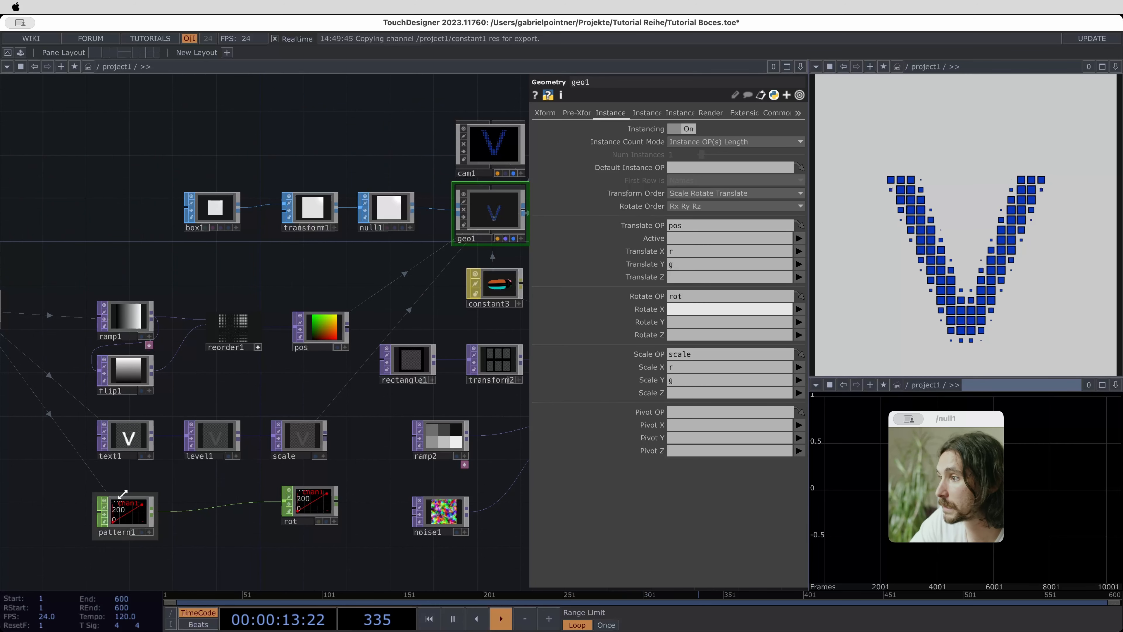
{"action": "scroll", "coordinate": [316, 329], "scroll_direction": "up", "scroll_amount": 4}
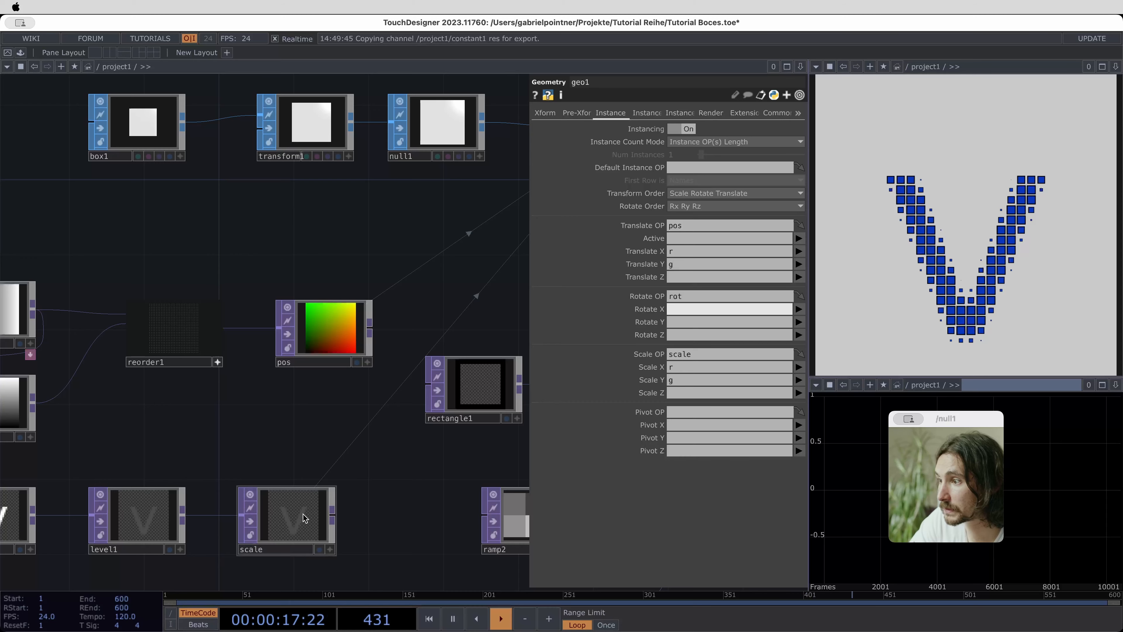
{"action": "scroll", "coordinate": [349, 510], "scroll_direction": "down", "scroll_amount": 4}
{"action": "scroll", "coordinate": [301, 485], "scroll_direction": "down", "scroll_amount": 5}
{"action": "scroll", "coordinate": [301, 485], "scroll_direction": "left", "scroll_amount": 4}
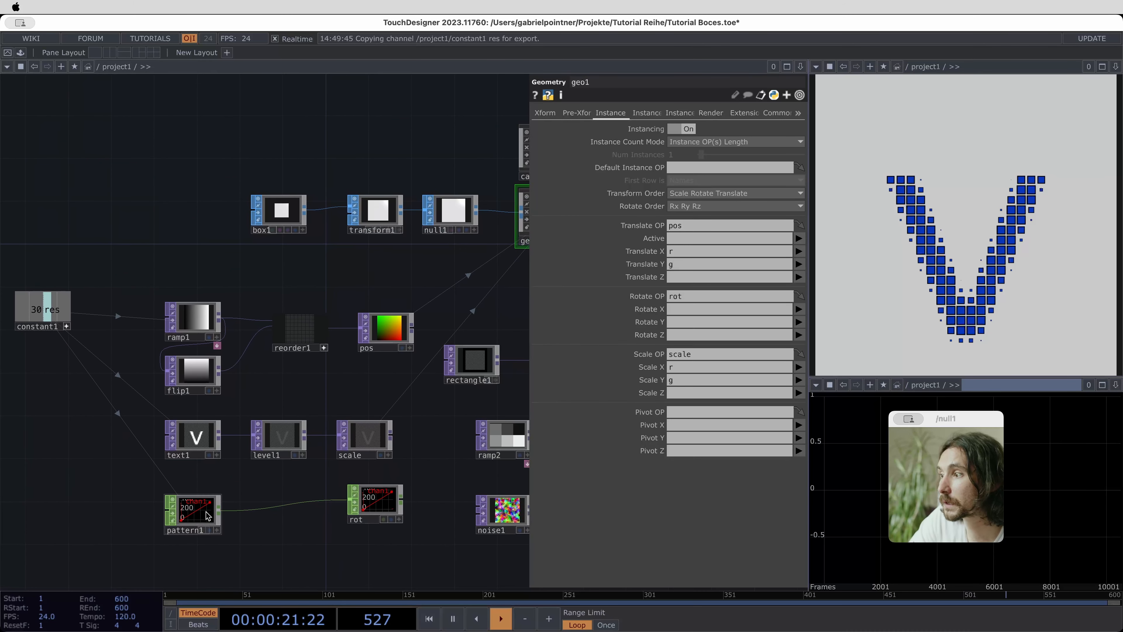
Set the instance Scale Z of geo1 to channel b and select the rot null
{"action": "left_click", "coordinate": [709, 393]}
{"action": "type", "text": "b"}
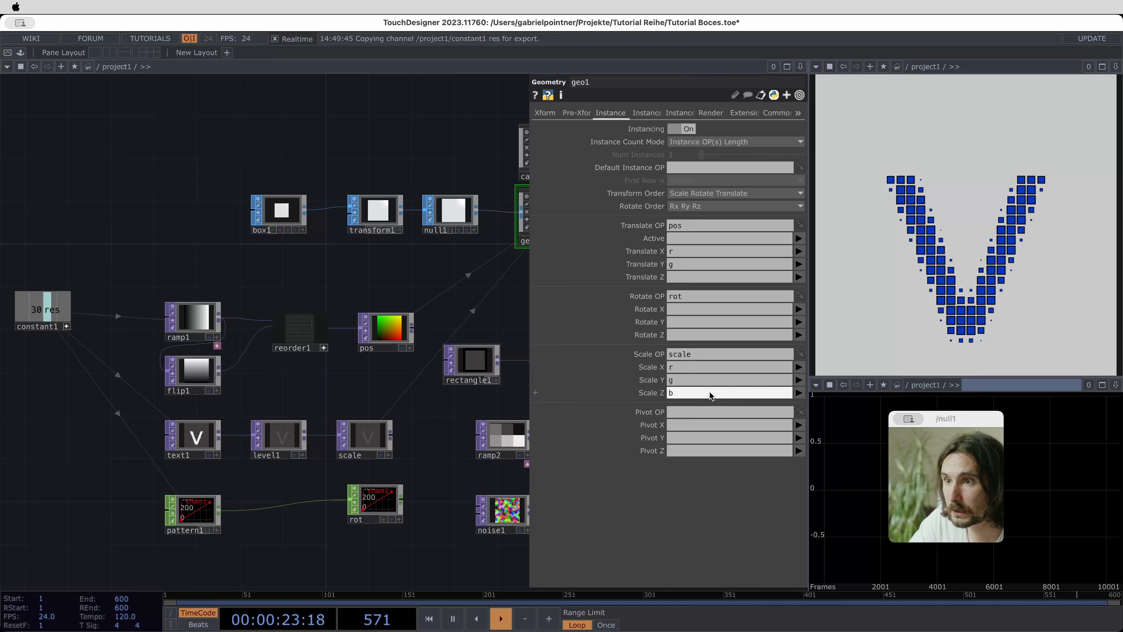
{"action": "scroll", "coordinate": [372, 444], "scroll_direction": "up", "scroll_amount": 5}
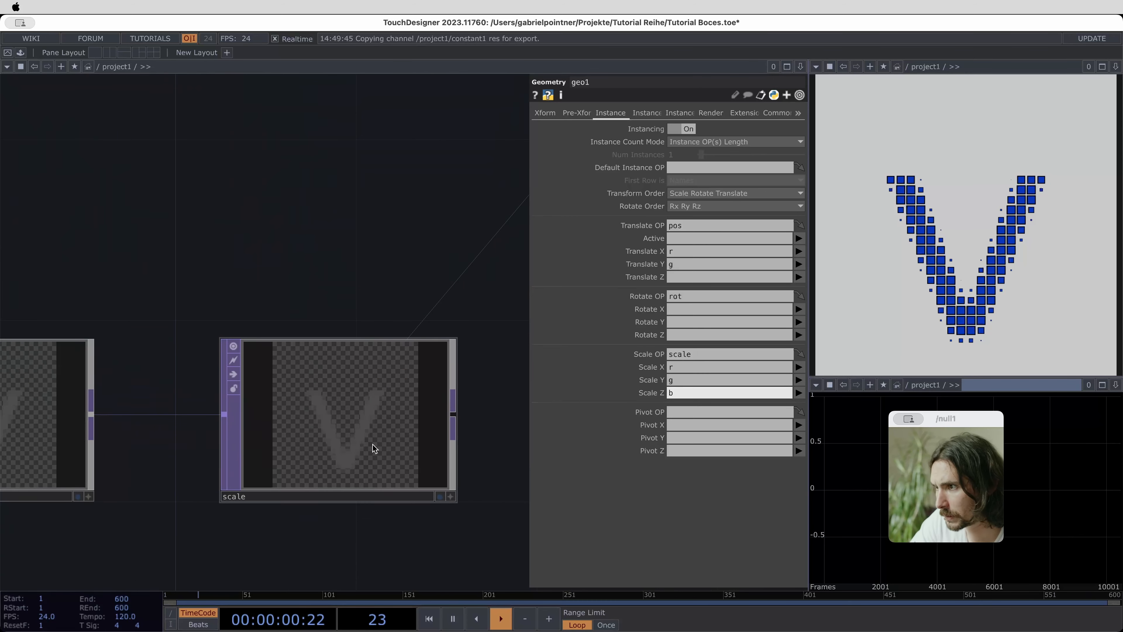
{"action": "scroll", "coordinate": [373, 445], "scroll_direction": "down", "scroll_amount": 10}
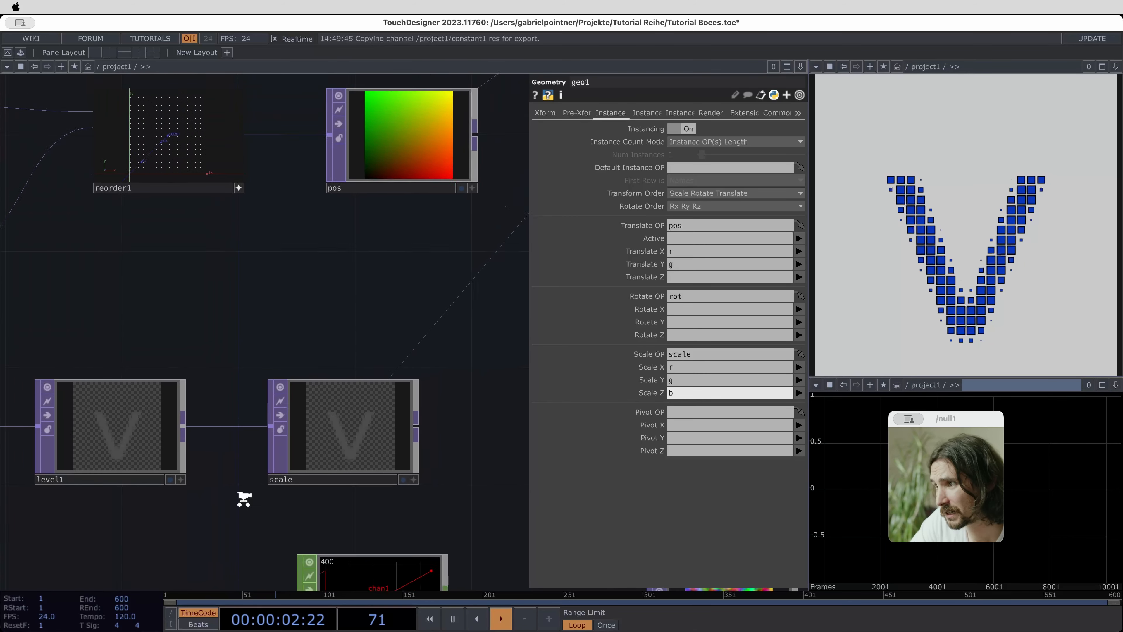
{"action": "left_click_drag", "start_coordinate": [318, 480], "coordinate": [270, 411]}
{"action": "left_click", "coordinate": [419, 446]}
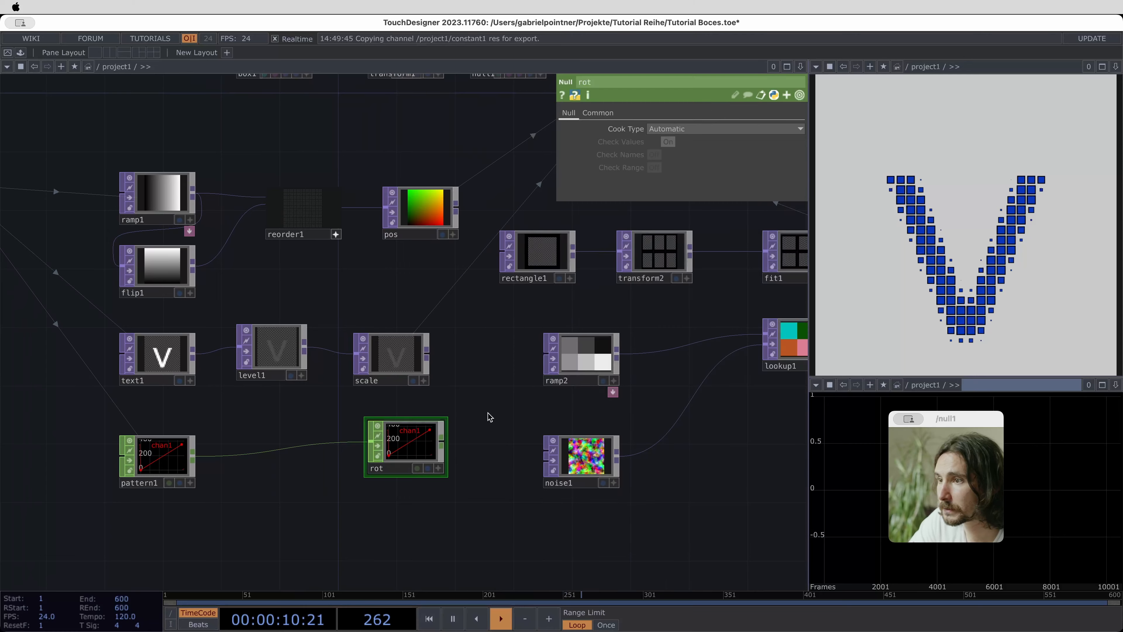
Set the instance Rotate Y of geo1 to the rot channel chan1
{"action": "left_click_drag", "start_coordinate": [486, 416], "coordinate": [368, 463]}
{"action": "scroll", "coordinate": [597, 215], "scroll_direction": "down", "scroll_amount": 3}
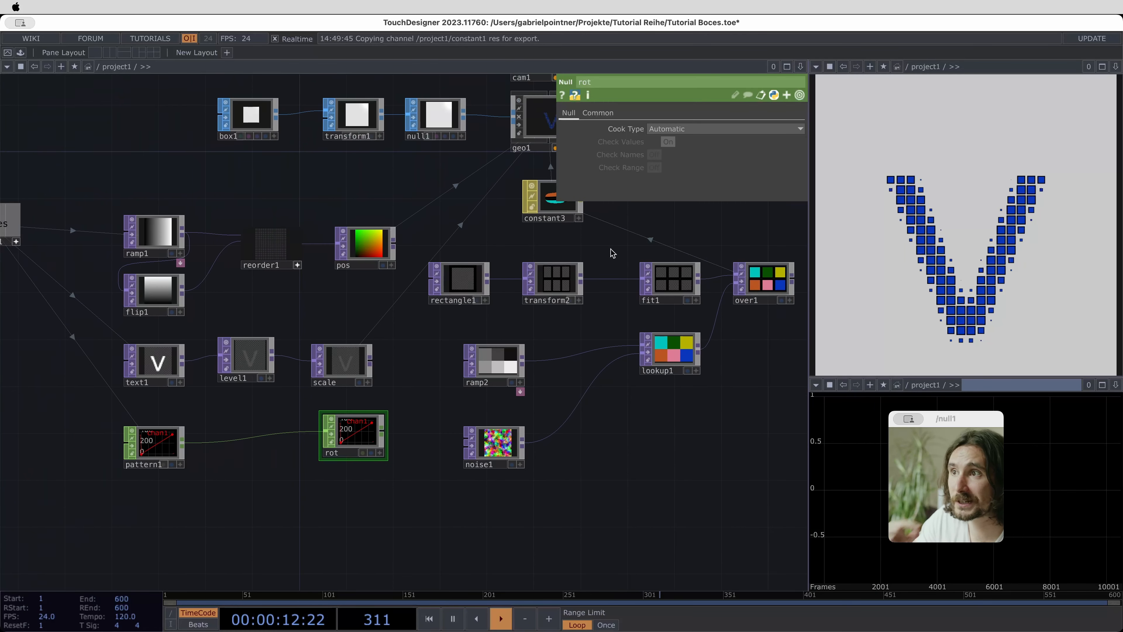
{"action": "left_click_drag", "start_coordinate": [602, 275], "coordinate": [543, 347]}
{"action": "left_click", "coordinate": [503, 201]}
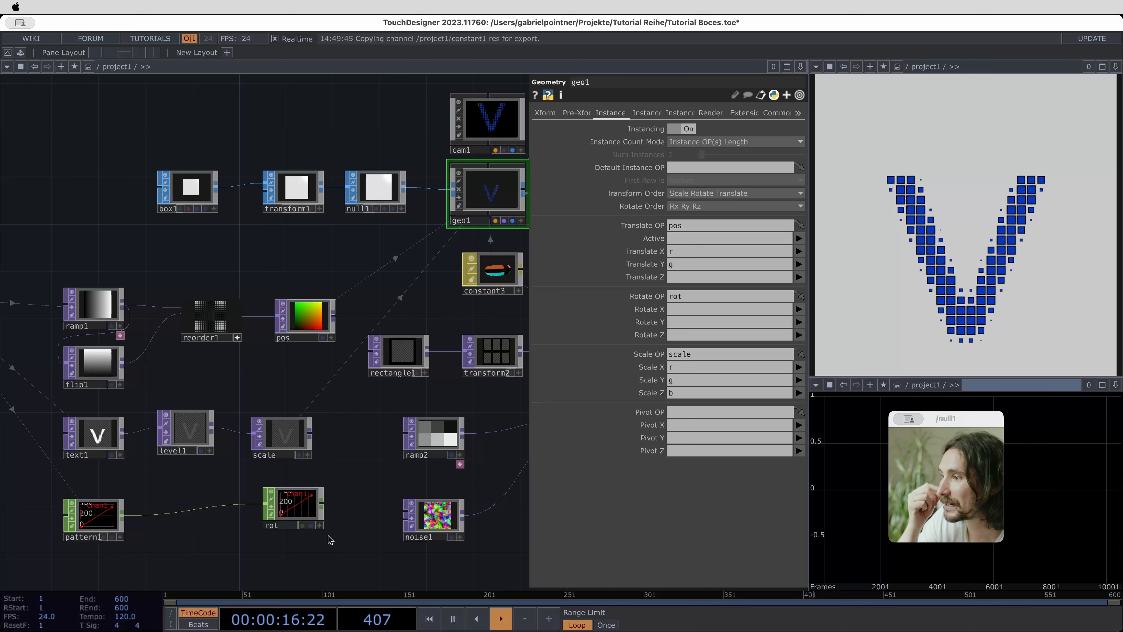
{"action": "left_click", "coordinate": [752, 315]}
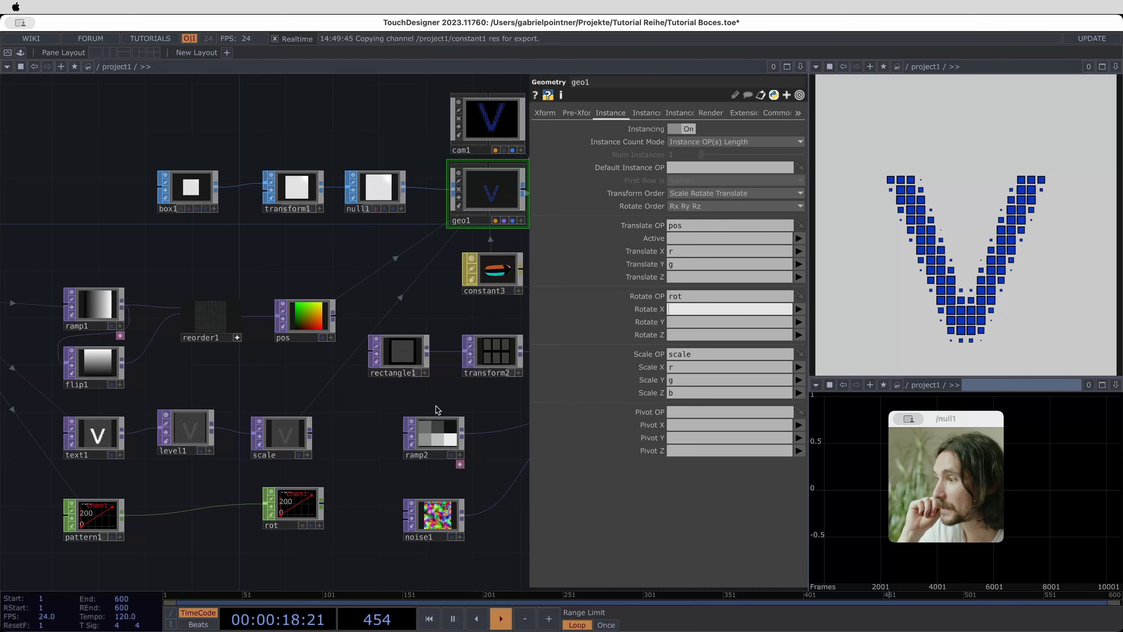
{"action": "scroll", "coordinate": [292, 494], "scroll_direction": "up", "scroll_amount": 3}
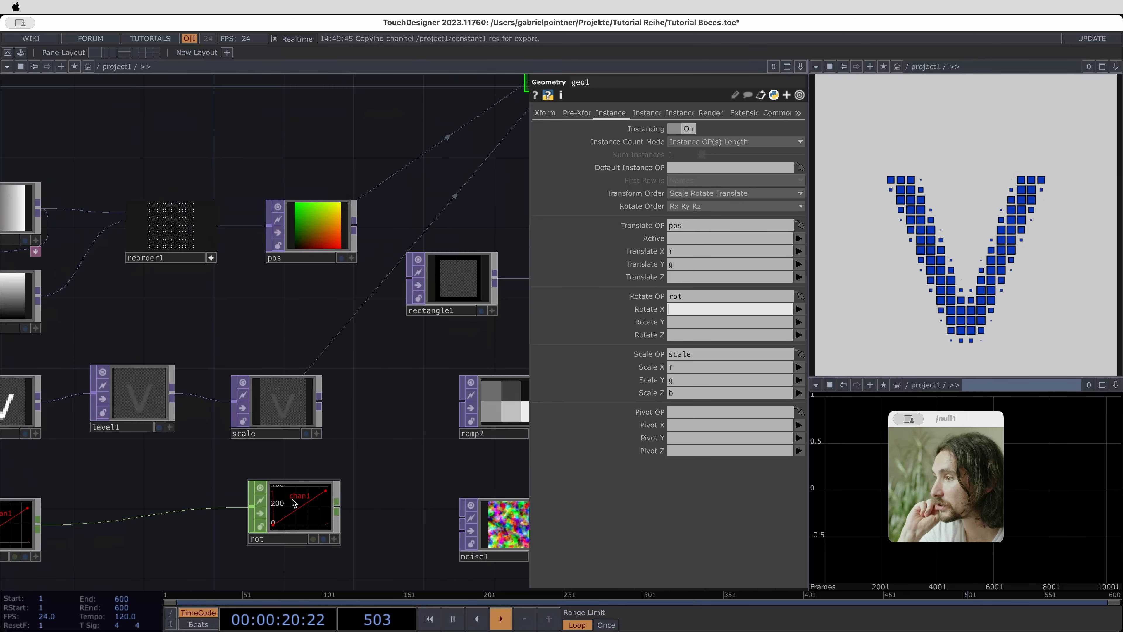
{"action": "left_click", "coordinate": [692, 322]}
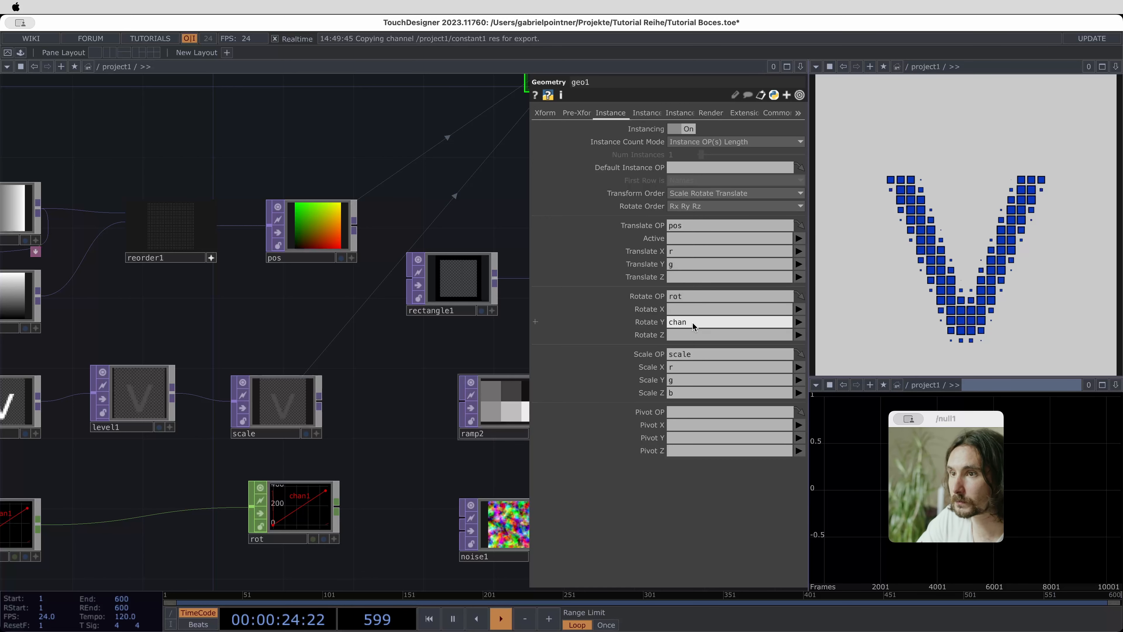
{"action": "key", "text": "Return"}
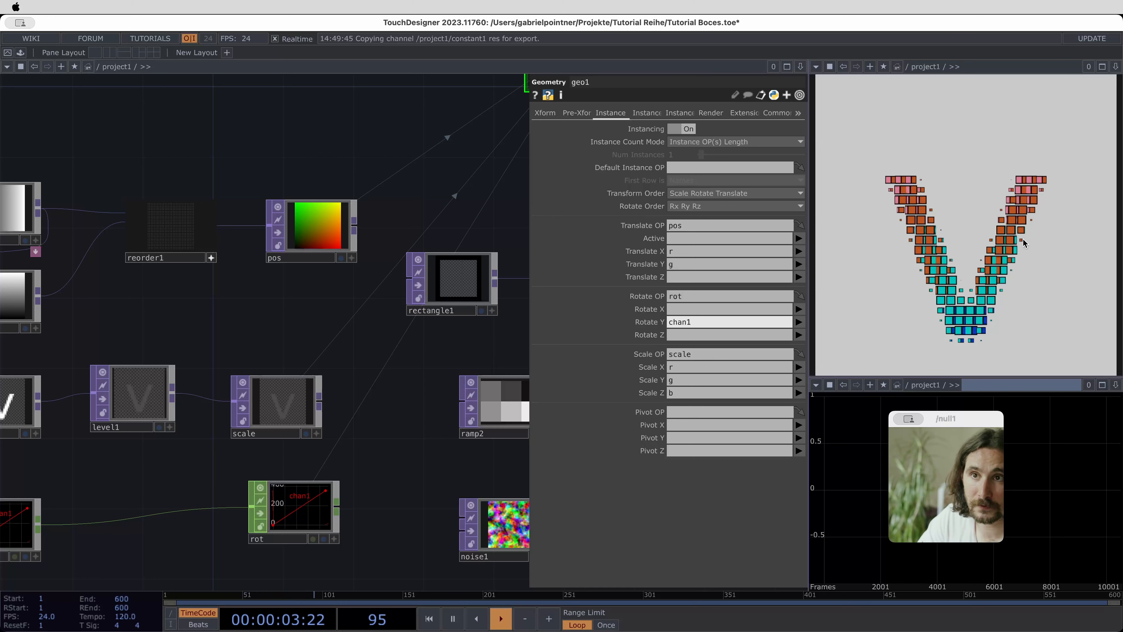
Animate the Phase of pattern1 with the expression absTime.seconds*.5
{"action": "left_click_drag", "start_coordinate": [423, 480], "coordinate": [545, 391]}
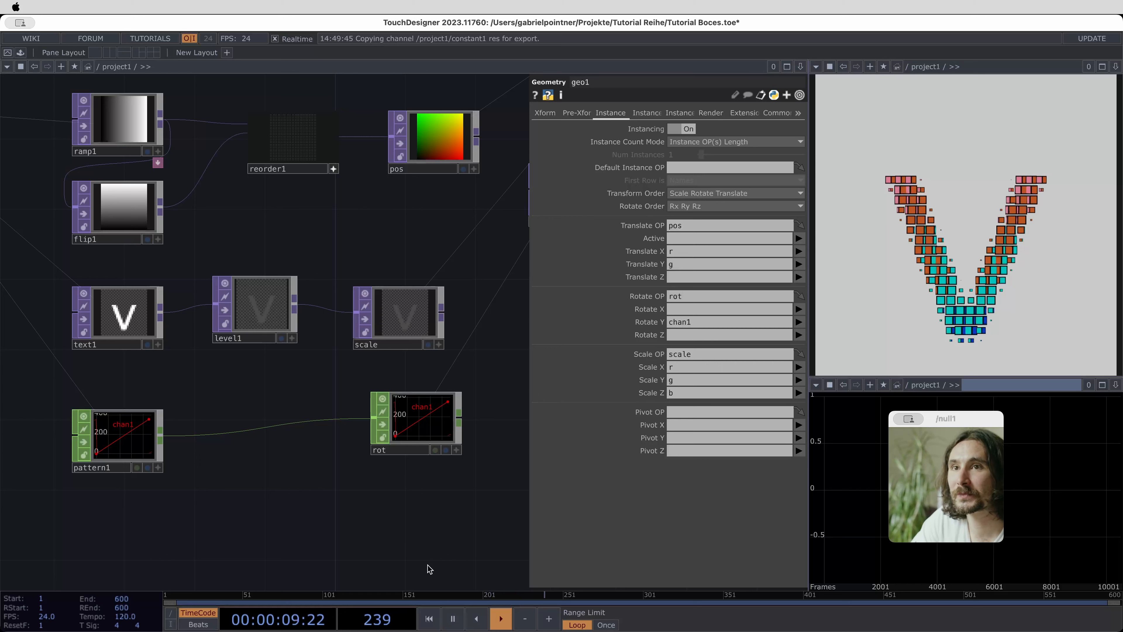
{"action": "left_click", "coordinate": [133, 438]}
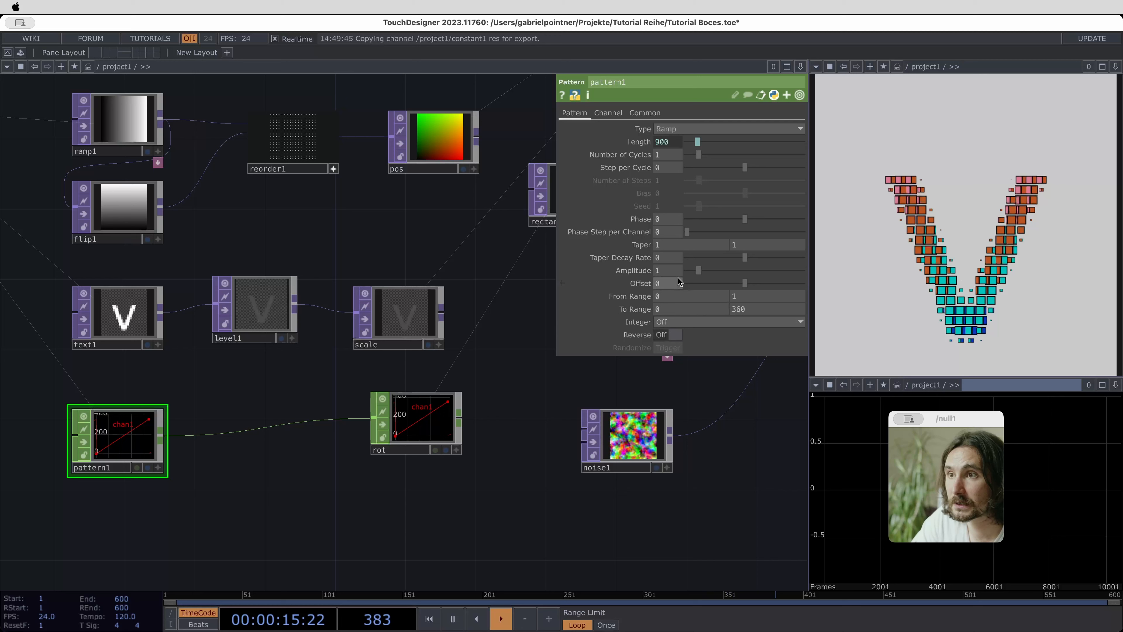
{"action": "left_click", "coordinate": [674, 221]}
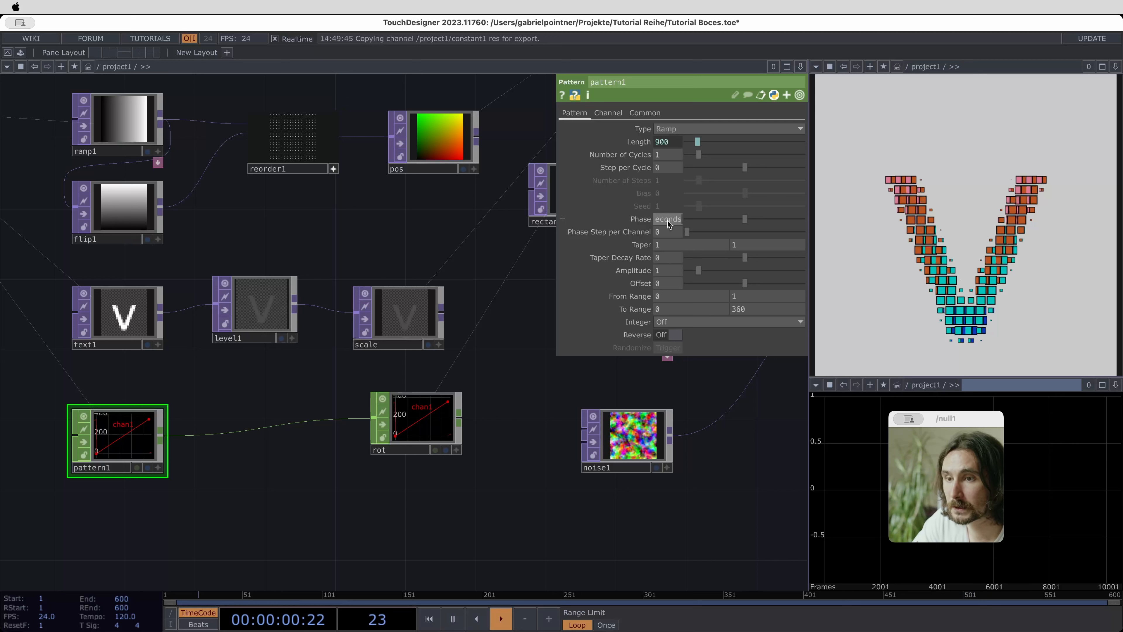
{"action": "type", "text": ".5"}
{"action": "key", "text": "Return"}
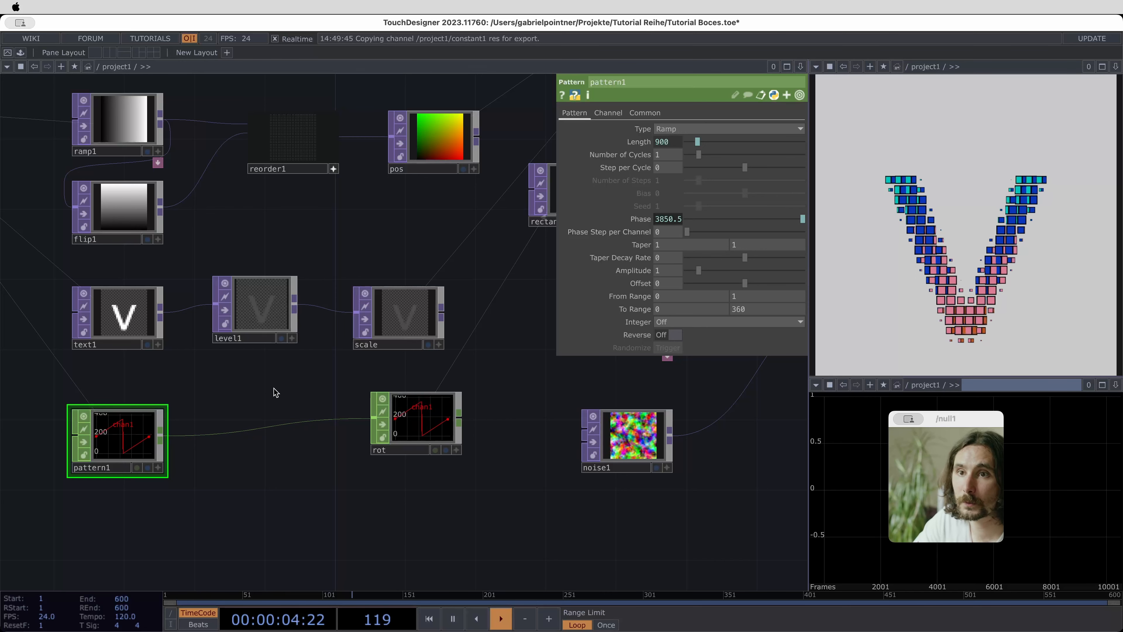
Make room after pattern1 and insert a second Pattern CHOP on the wire between pattern1 and rot, aligned in the same row
{"action": "left_click_drag", "start_coordinate": [112, 432], "coordinate": [76, 432]}
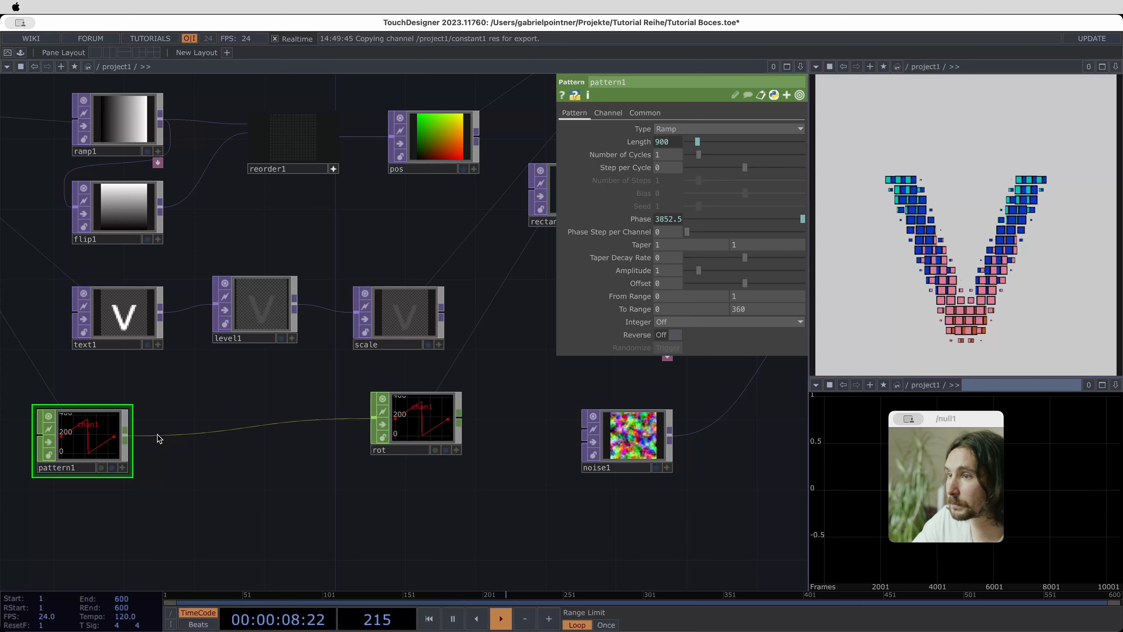
{"action": "right_click", "coordinate": [168, 435]}
{"action": "left_click", "coordinate": [195, 423]}
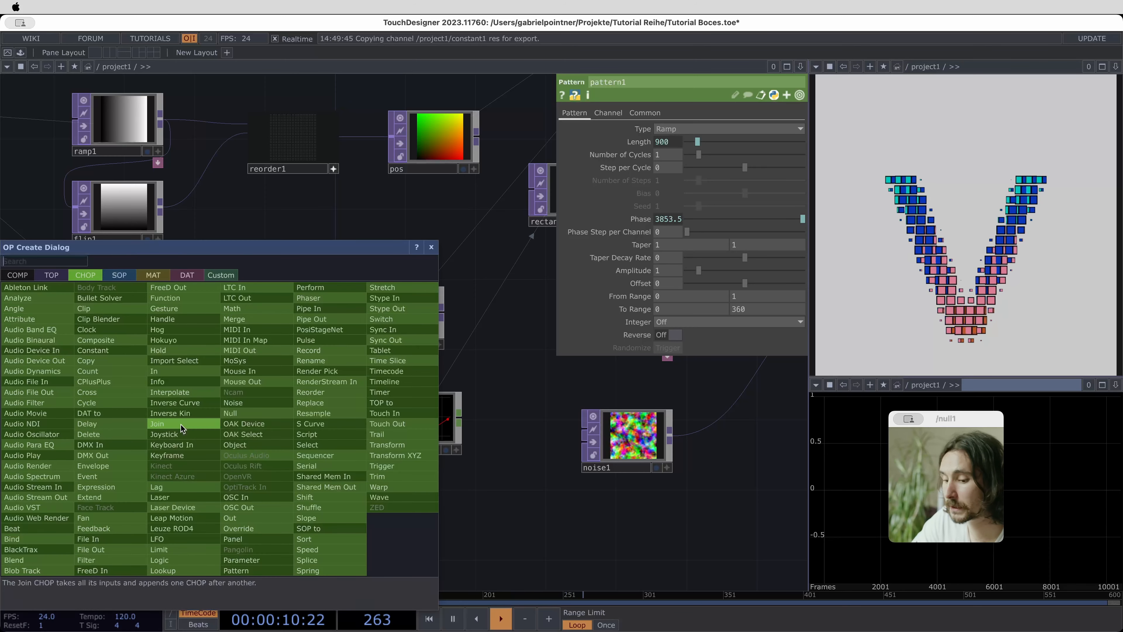
{"action": "type", "text": "pa"}
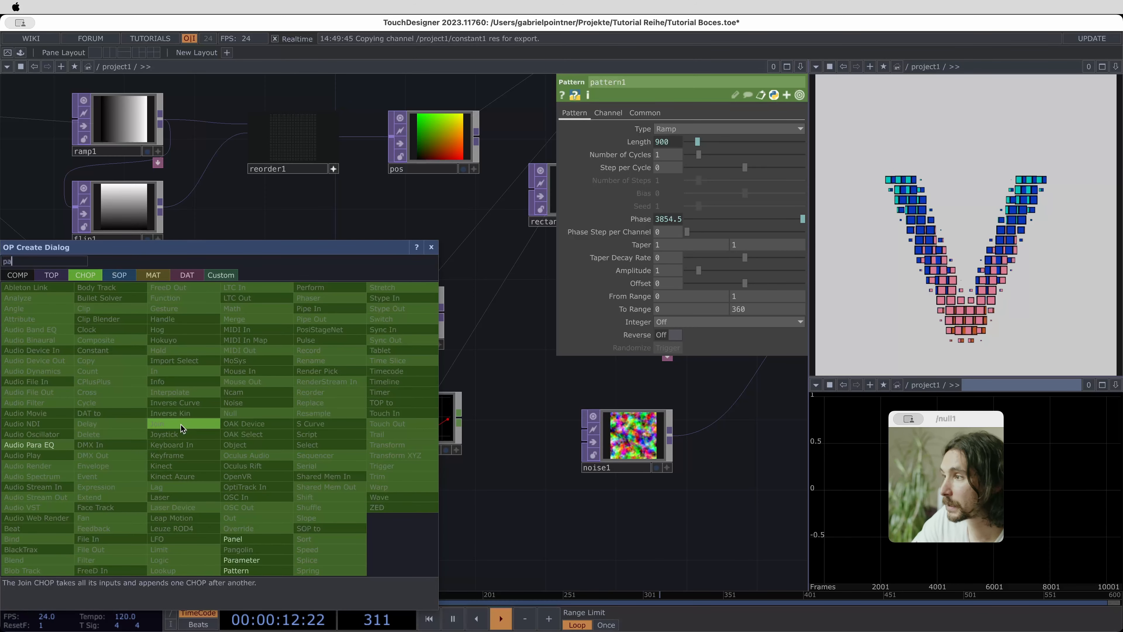
{"action": "type", "text": "ttern"}
{"action": "key", "text": "Return"}
{"action": "left_click", "coordinate": [184, 537]}
{"action": "left_click_drag", "start_coordinate": [185, 537], "coordinate": [219, 449]}
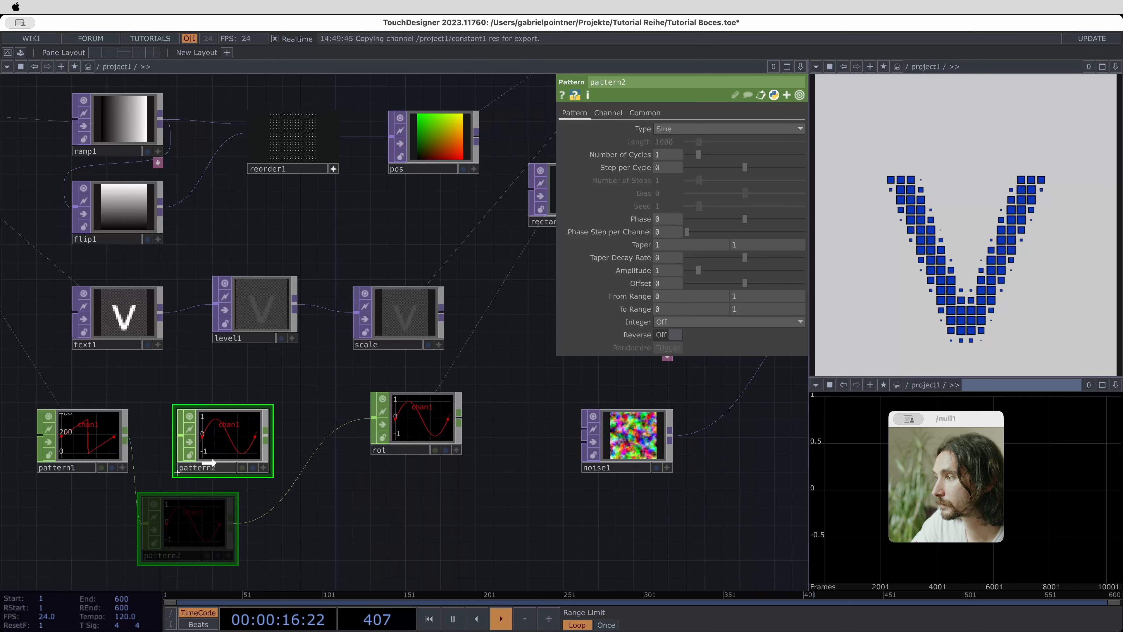
Set Combine Channels of pattern2 to Multiply and its pattern type to Ramp
{"action": "left_click", "coordinate": [618, 115]}
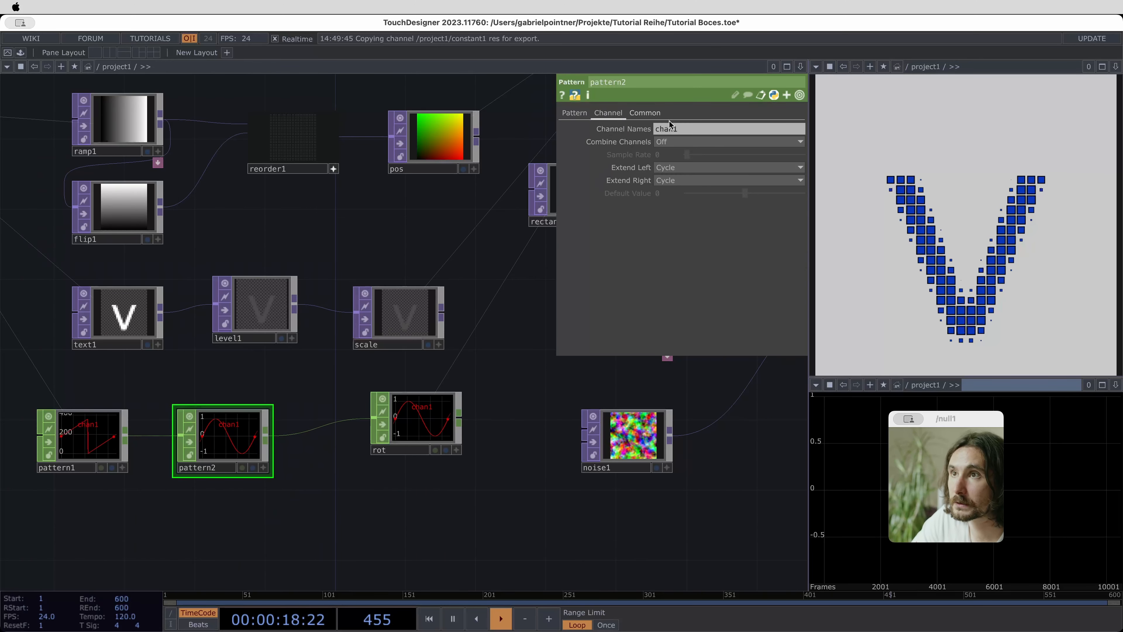
{"action": "left_click", "coordinate": [702, 141]}
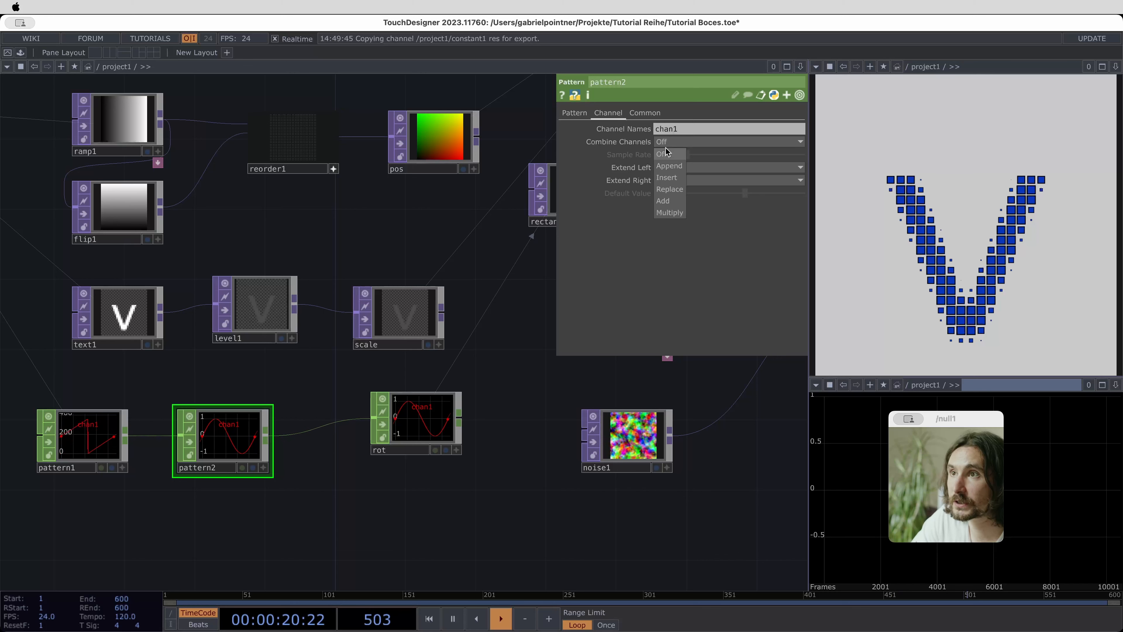
{"action": "left_click", "coordinate": [676, 213]}
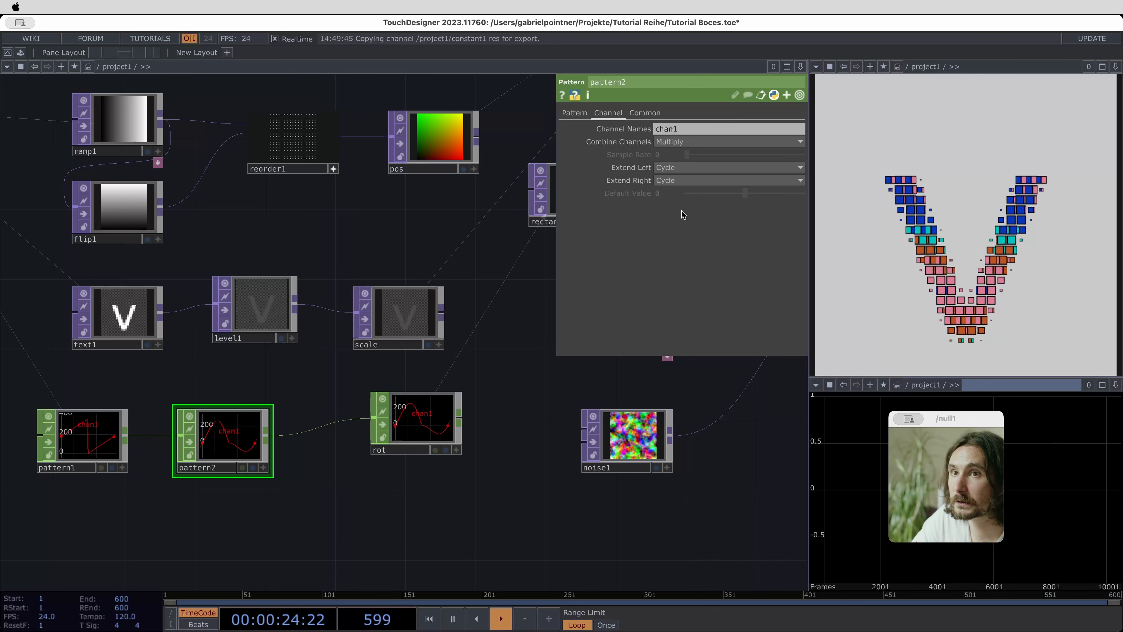
{"action": "left_click", "coordinate": [574, 113]}
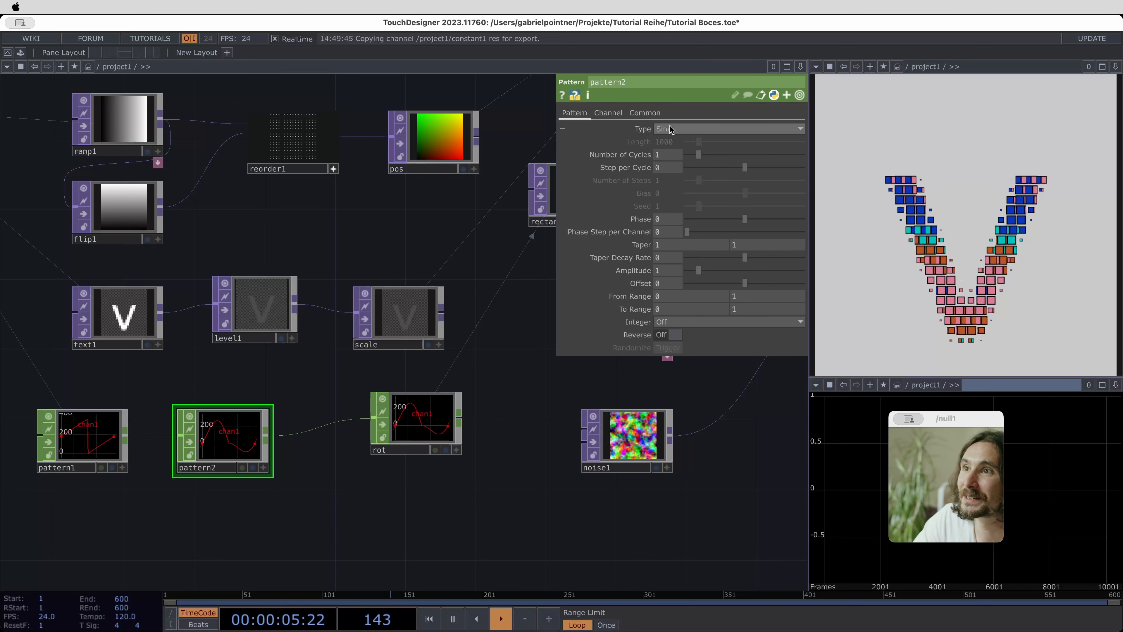
{"action": "left_click", "coordinate": [690, 131]}
{"action": "left_click", "coordinate": [671, 194]}
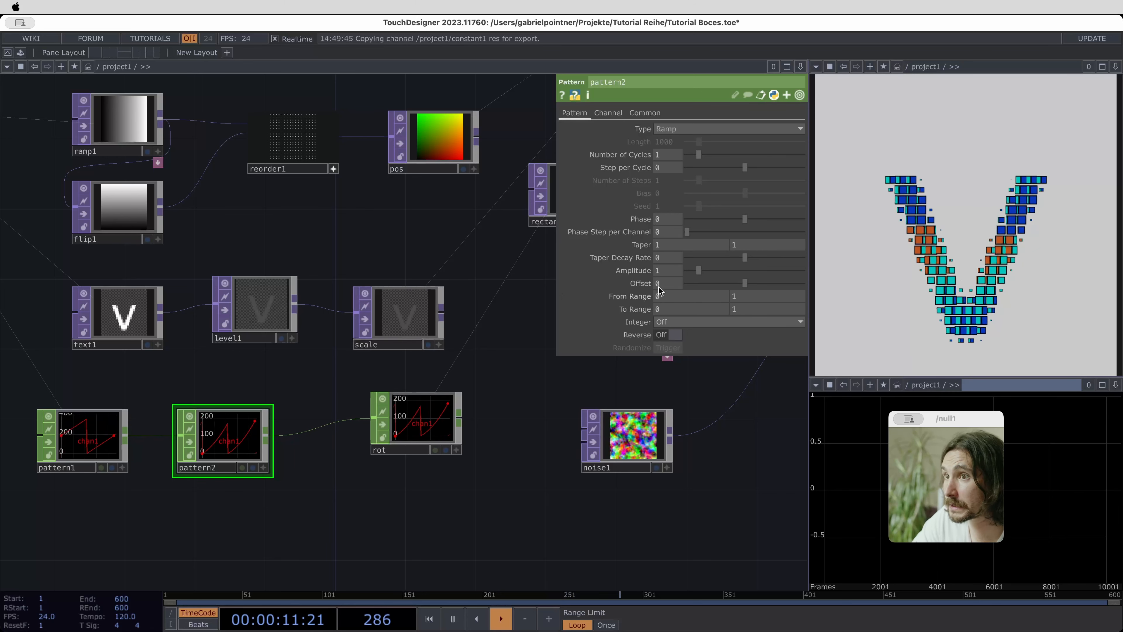
Animate the Phase of pattern2 with the expression absTime.seconds*.5
{"action": "left_click", "coordinate": [676, 219]}
{"action": "type", "text": "abs"}
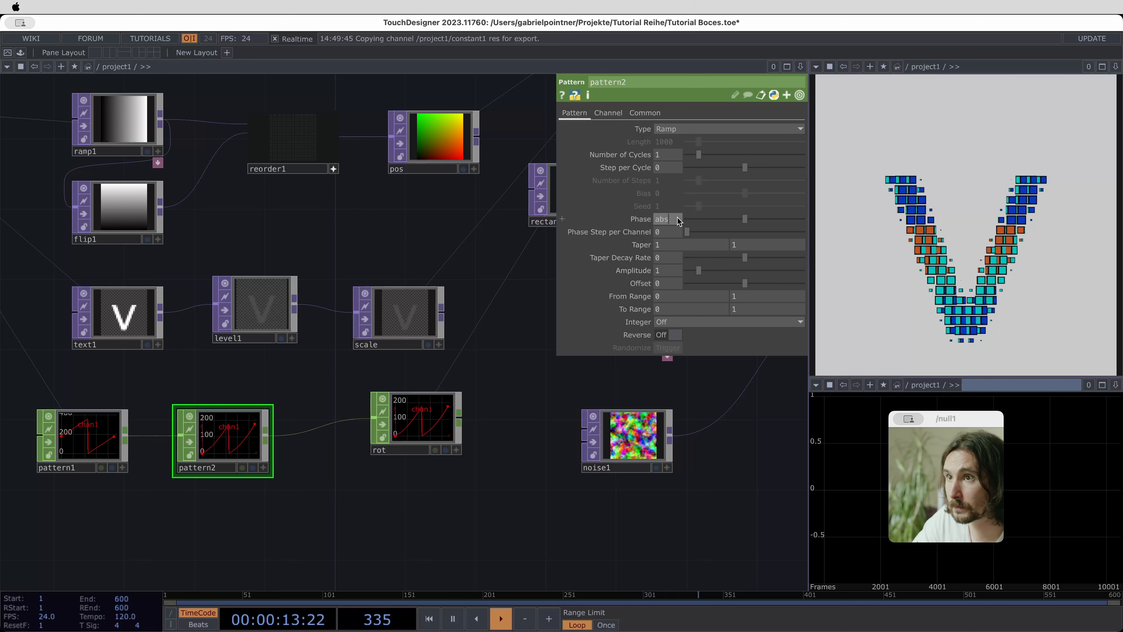
{"action": "type", "text": "Time.se"}
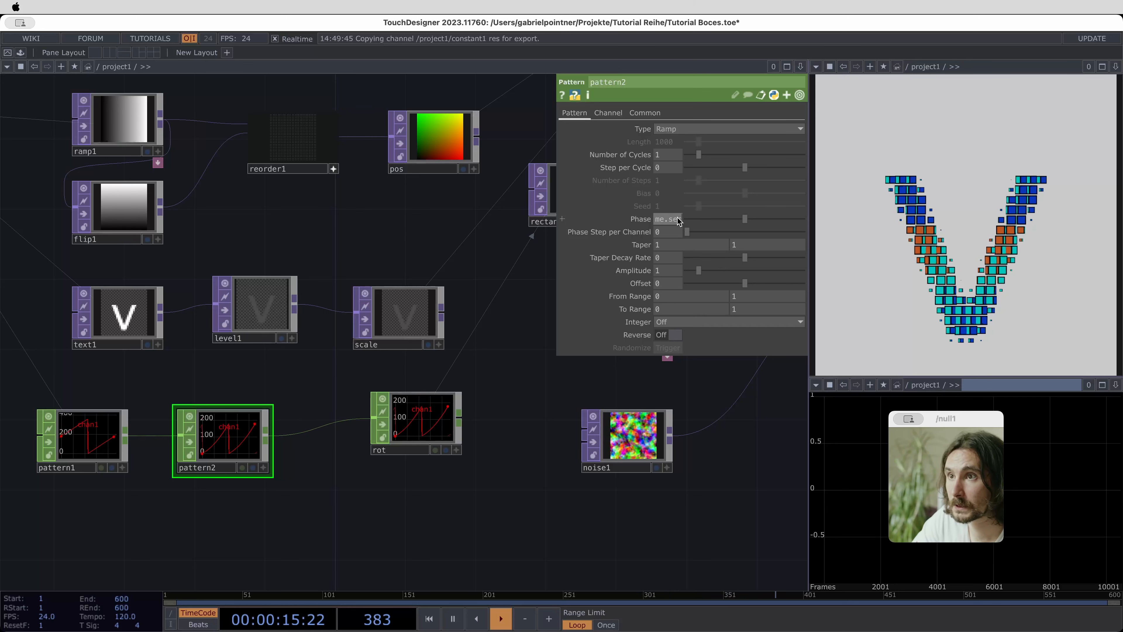
{"action": "type", "text": "conds"}
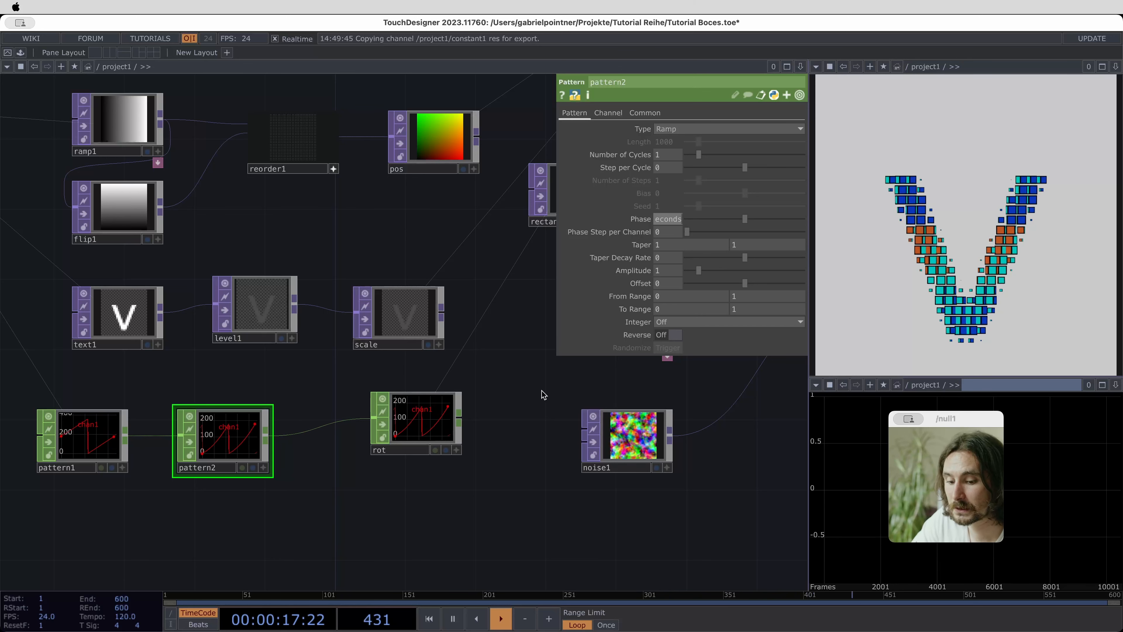
{"action": "type", "text": "*.5"}
{"action": "key", "text": "Return"}
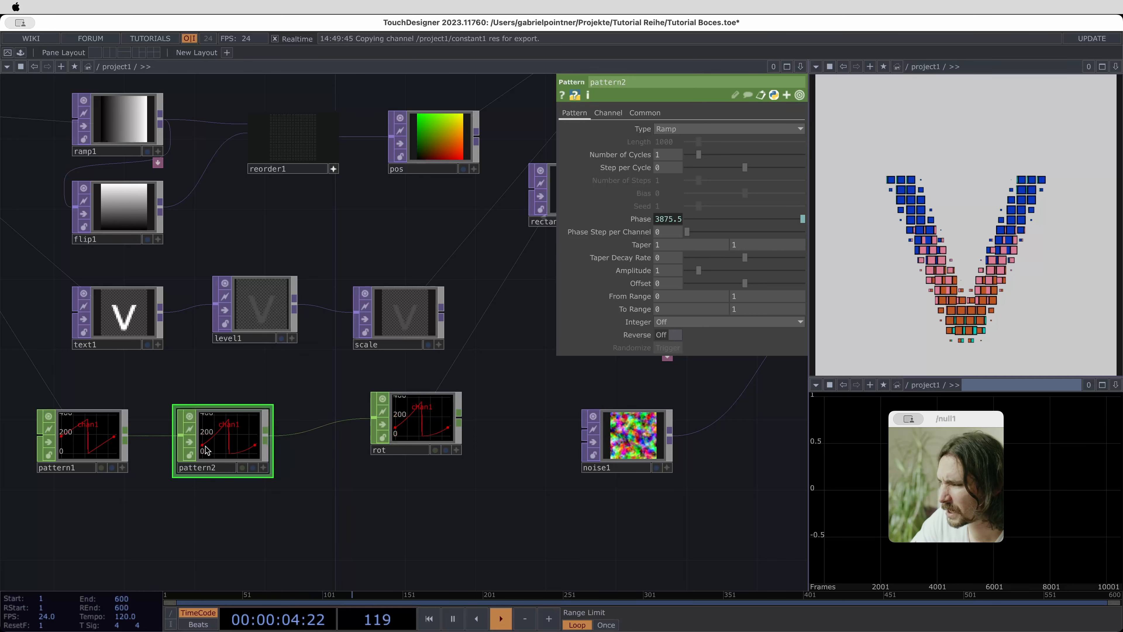
Look over the whole operator network, including the parameters of constant2 behind the render
{"action": "scroll", "coordinate": [359, 499], "scroll_direction": "down", "scroll_amount": 5}
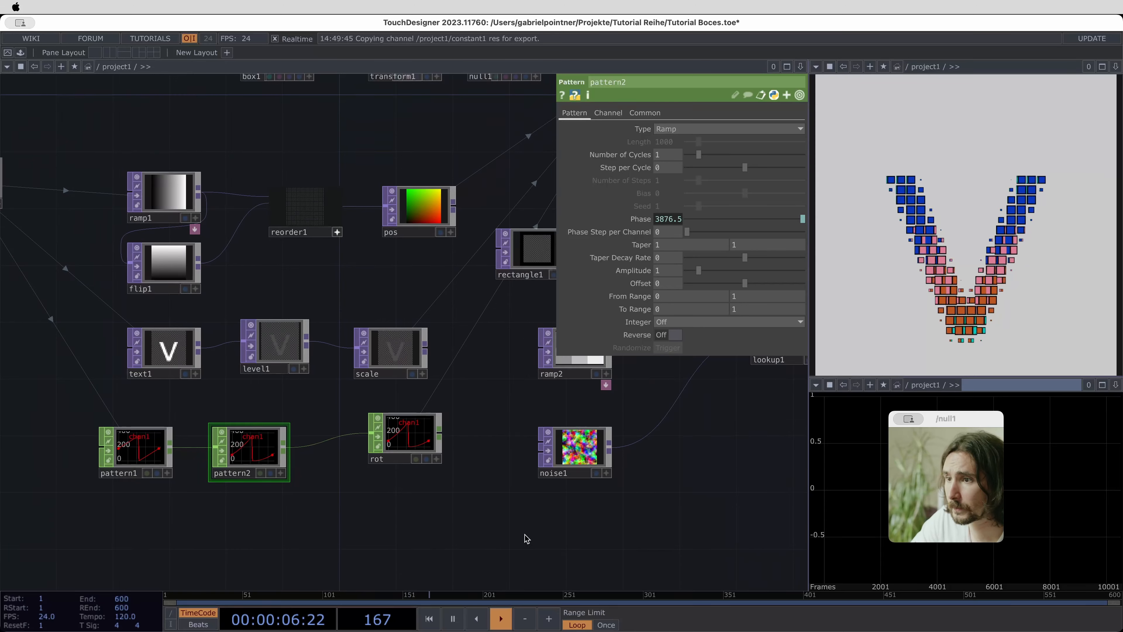
{"action": "scroll", "coordinate": [577, 462], "scroll_direction": "down", "scroll_amount": 4}
{"action": "left_click_drag", "start_coordinate": [575, 461], "coordinate": [358, 479]}
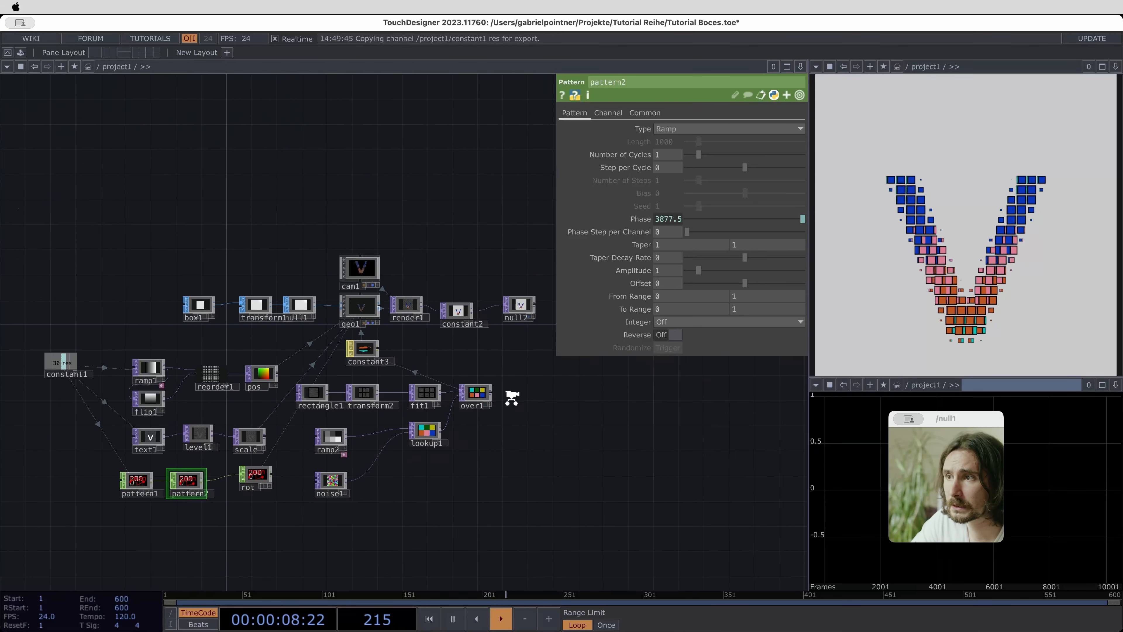
{"action": "scroll", "coordinate": [512, 399], "scroll_direction": "up", "scroll_amount": 4}
{"action": "left_click_drag", "start_coordinate": [514, 400], "coordinate": [484, 438]}
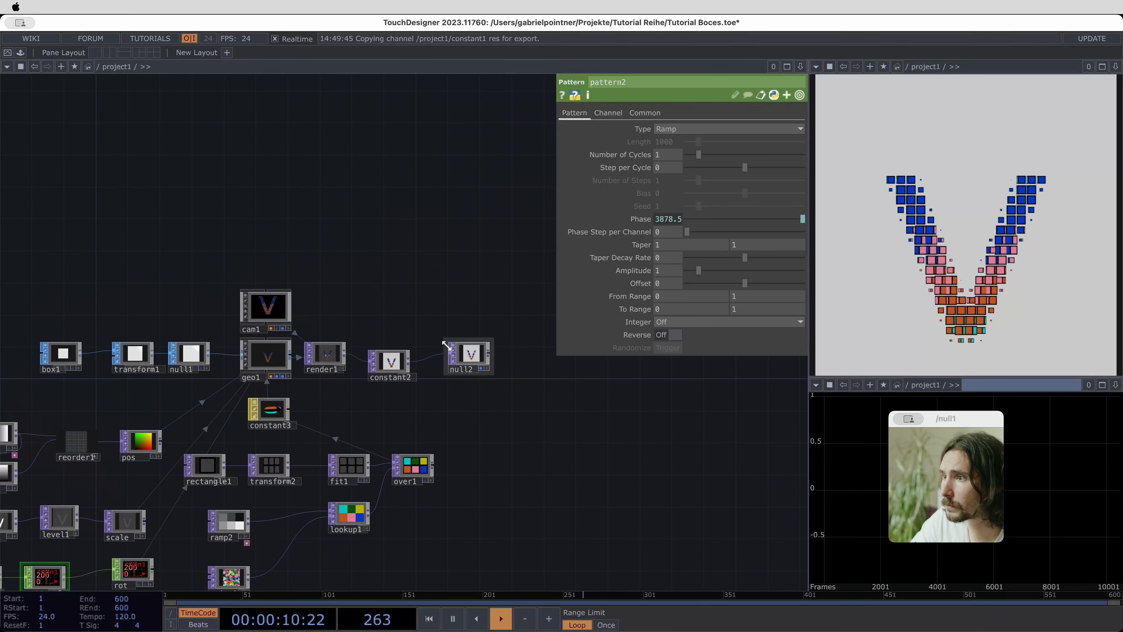
{"action": "left_click", "coordinate": [388, 358]}
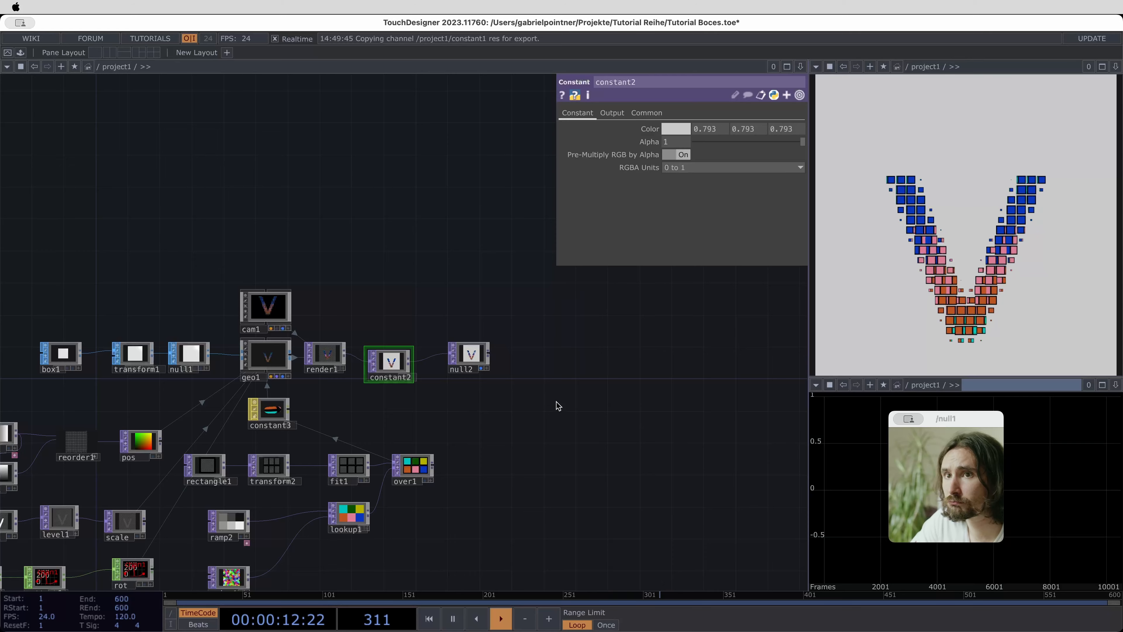
{"action": "scroll", "coordinate": [401, 446], "scroll_direction": "left", "scroll_amount": 10}
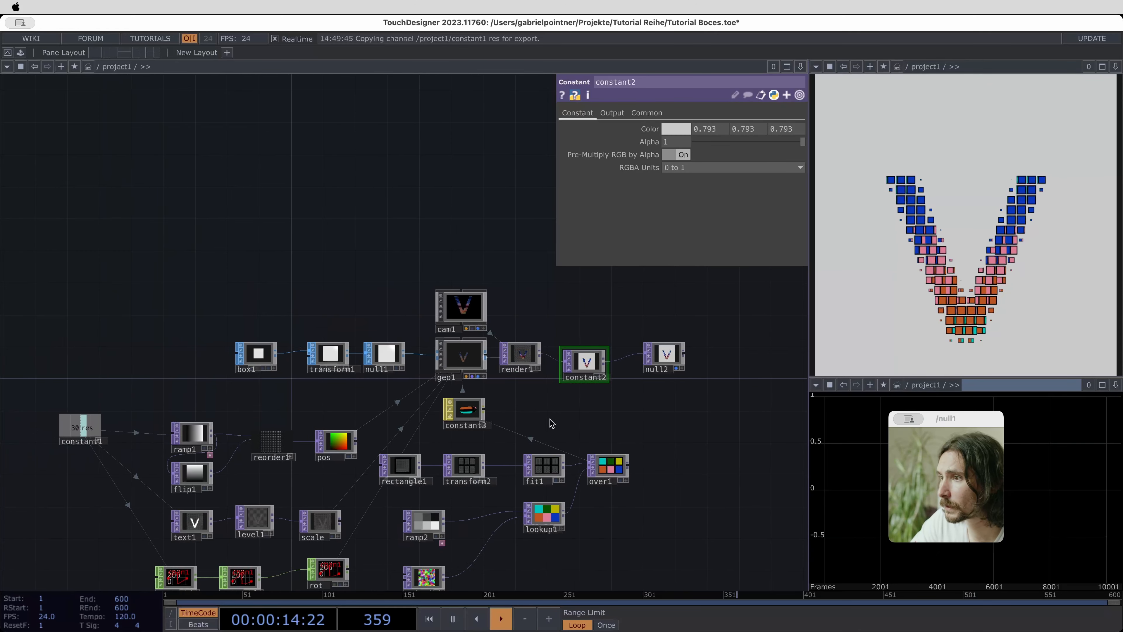
{"action": "scroll", "coordinate": [571, 385], "scroll_direction": "down", "scroll_amount": 6}
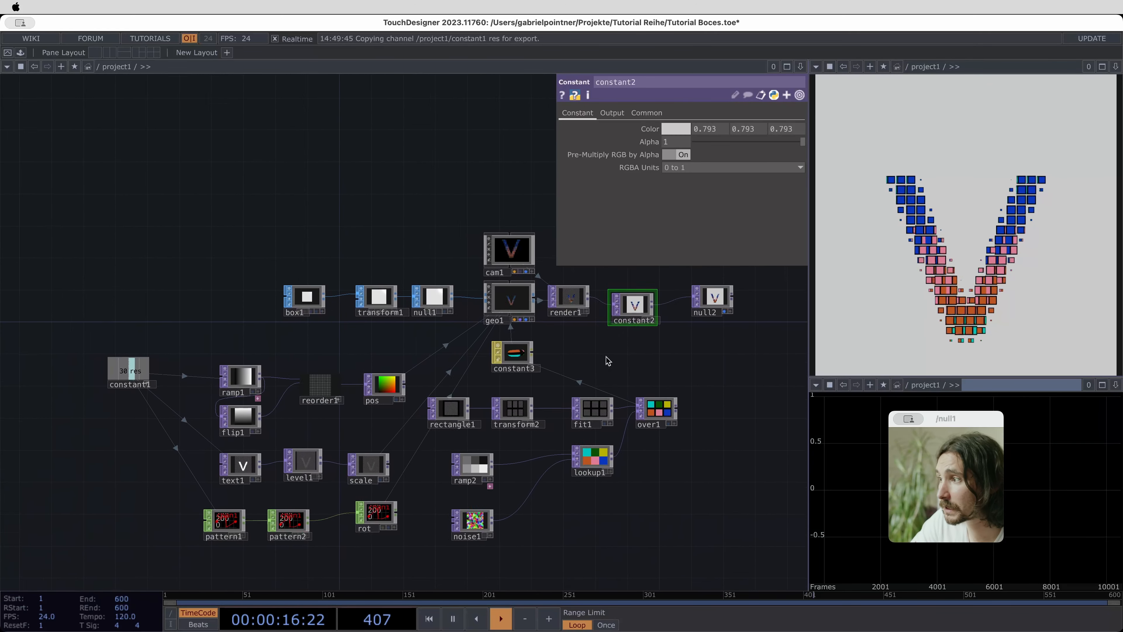
{"action": "scroll", "coordinate": [608, 360], "scroll_direction": "up", "scroll_amount": 4}
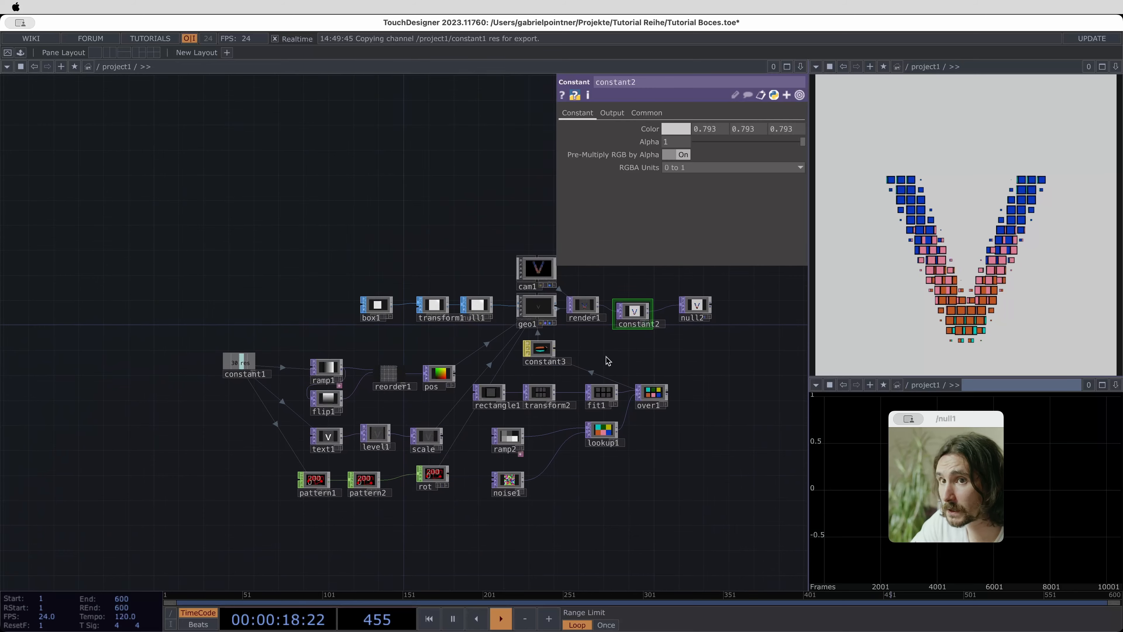
Set the res channel of constant1 to 12
{"action": "scroll", "coordinate": [289, 379], "scroll_direction": "up", "scroll_amount": 4}
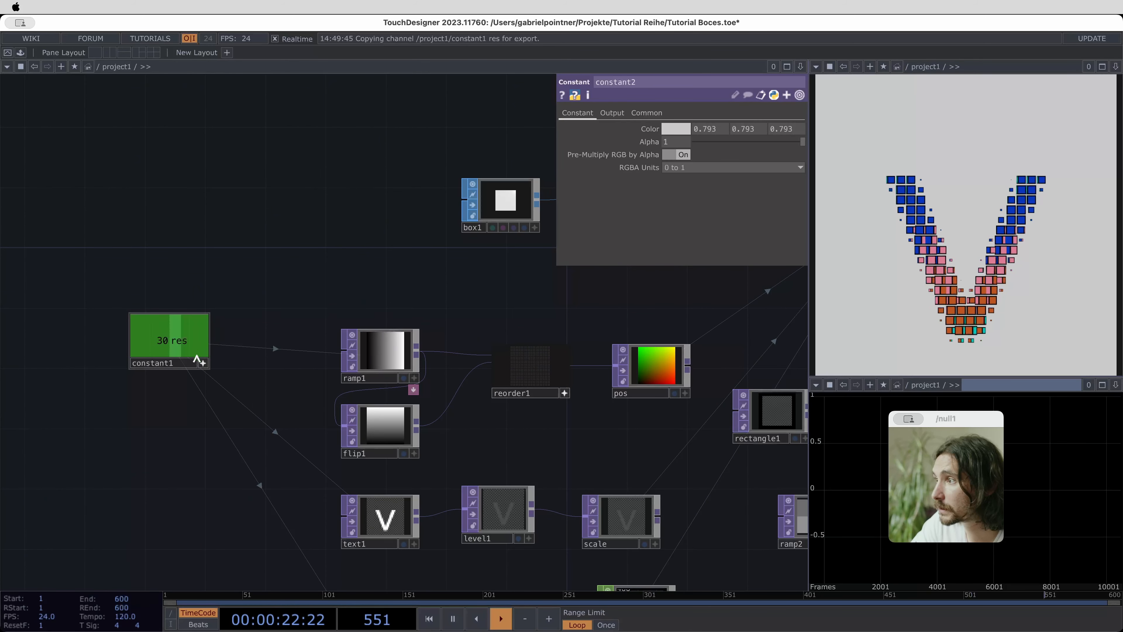
{"action": "left_click", "coordinate": [206, 364]}
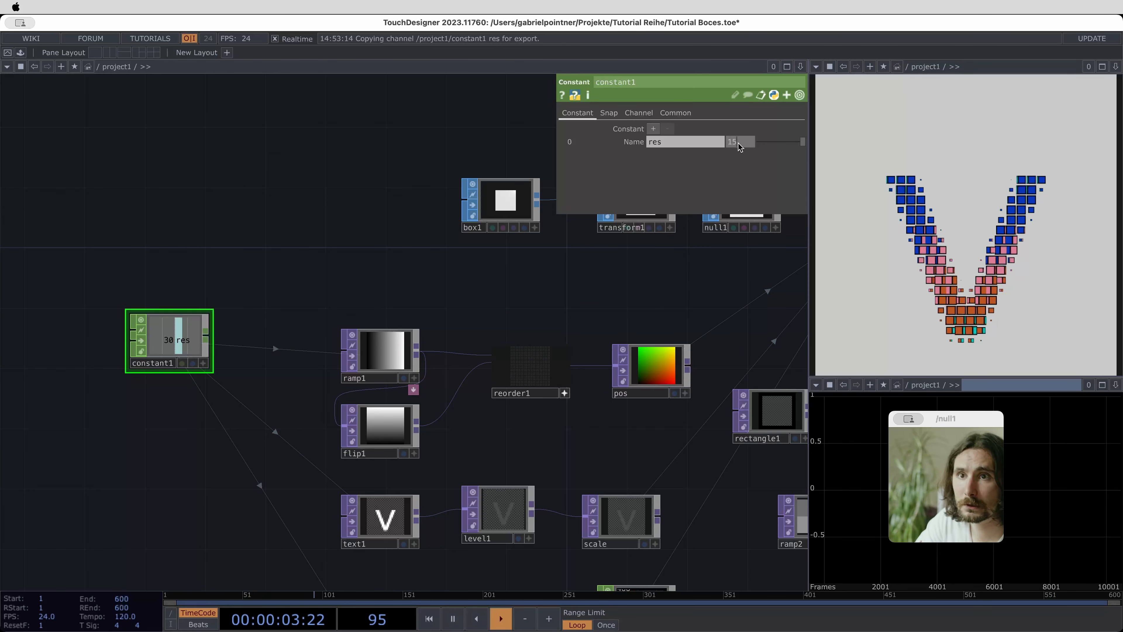
{"action": "left_click", "coordinate": [739, 146]}
{"action": "type", "text": "15"}
{"action": "key", "text": "Return"}
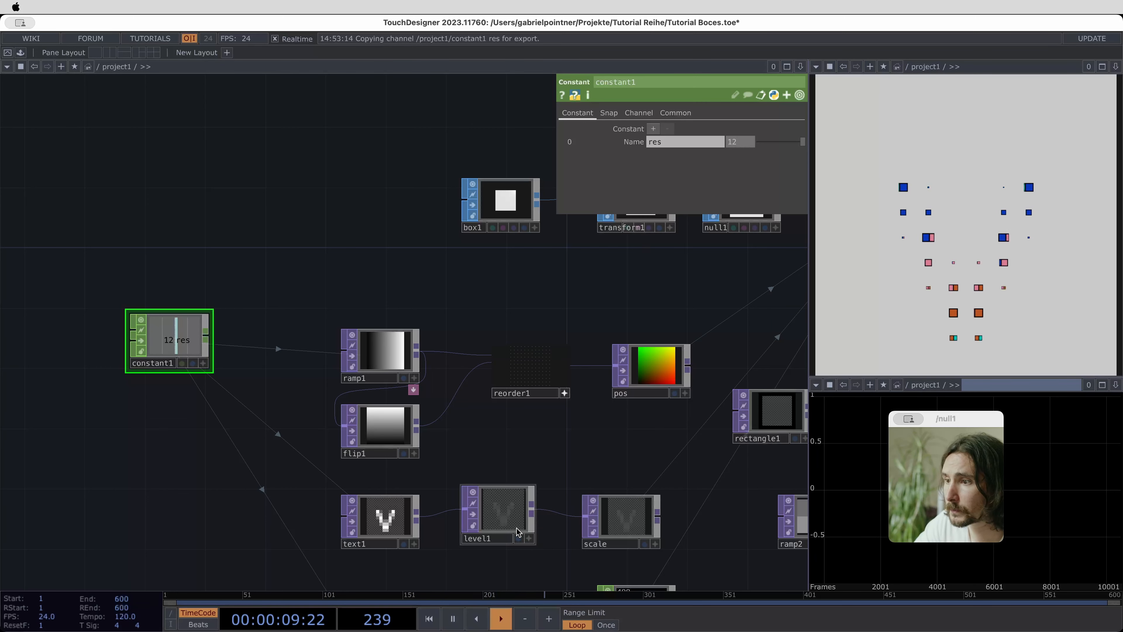
Check the common settings of level1 and set the vertical text Position of text1 to 1
{"action": "left_click", "coordinate": [500, 514]}
{"action": "scroll", "coordinate": [576, 389], "scroll_direction": "down", "scroll_amount": 3}
{"action": "scroll", "coordinate": [577, 389], "scroll_direction": "right", "scroll_amount": 4}
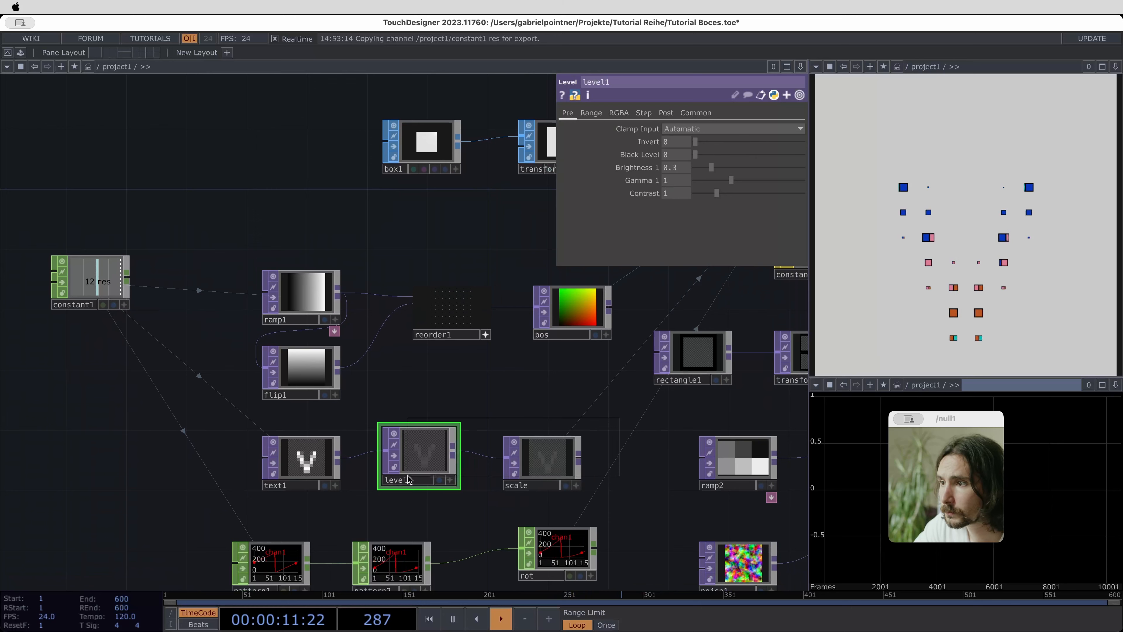
{"action": "left_click", "coordinate": [690, 113]}
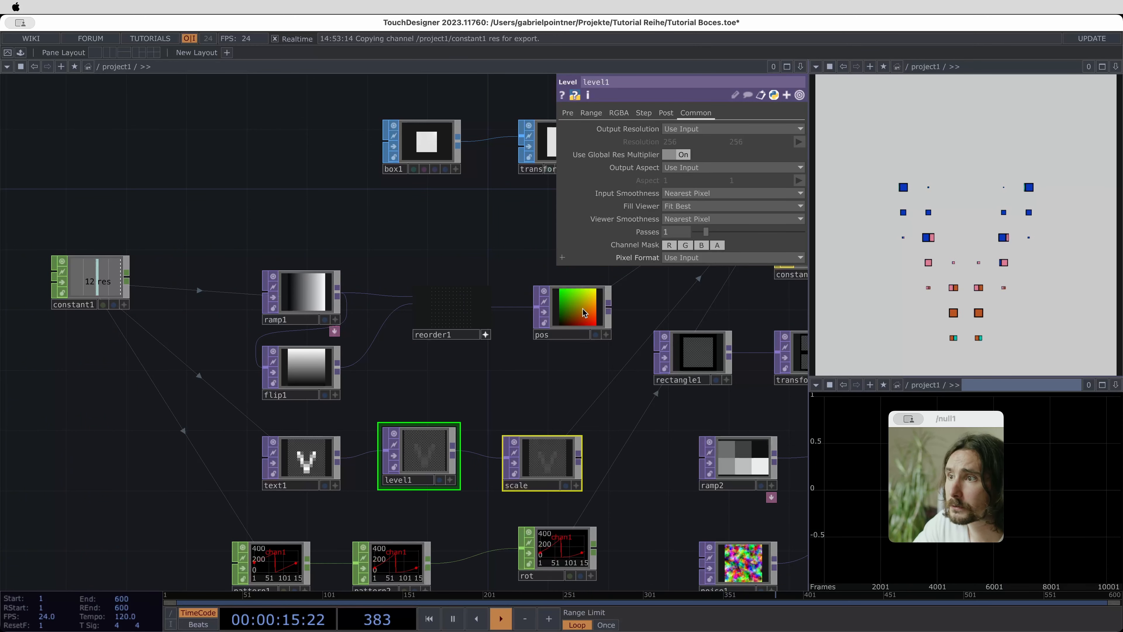
{"action": "left_click", "coordinate": [307, 464]}
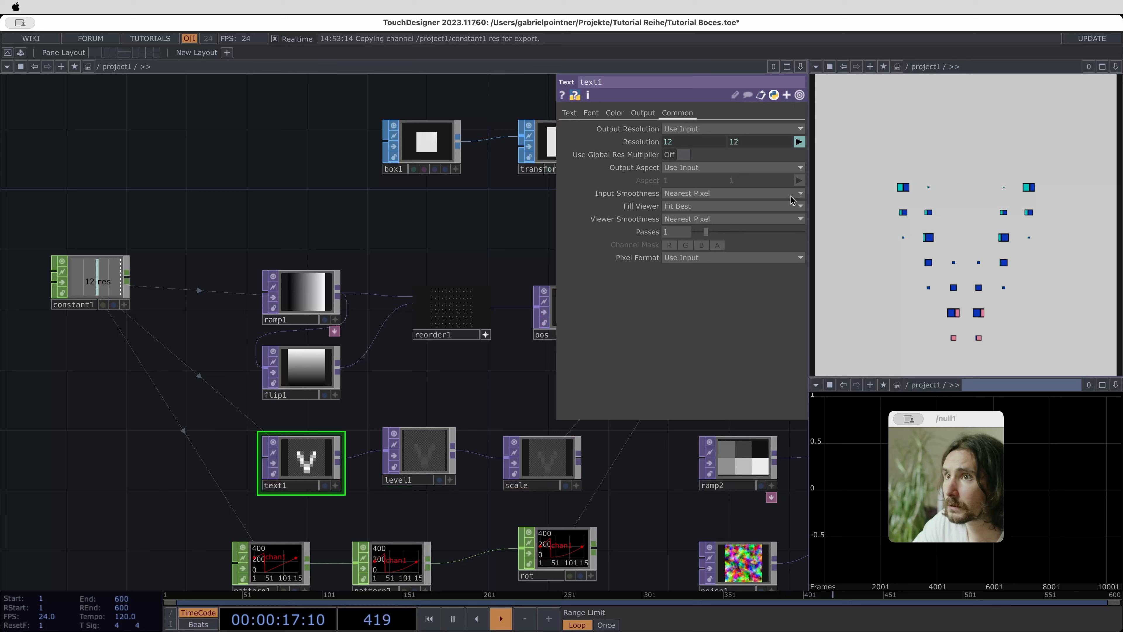
{"action": "left_click", "coordinate": [569, 113]}
{"action": "left_click", "coordinate": [595, 114]}
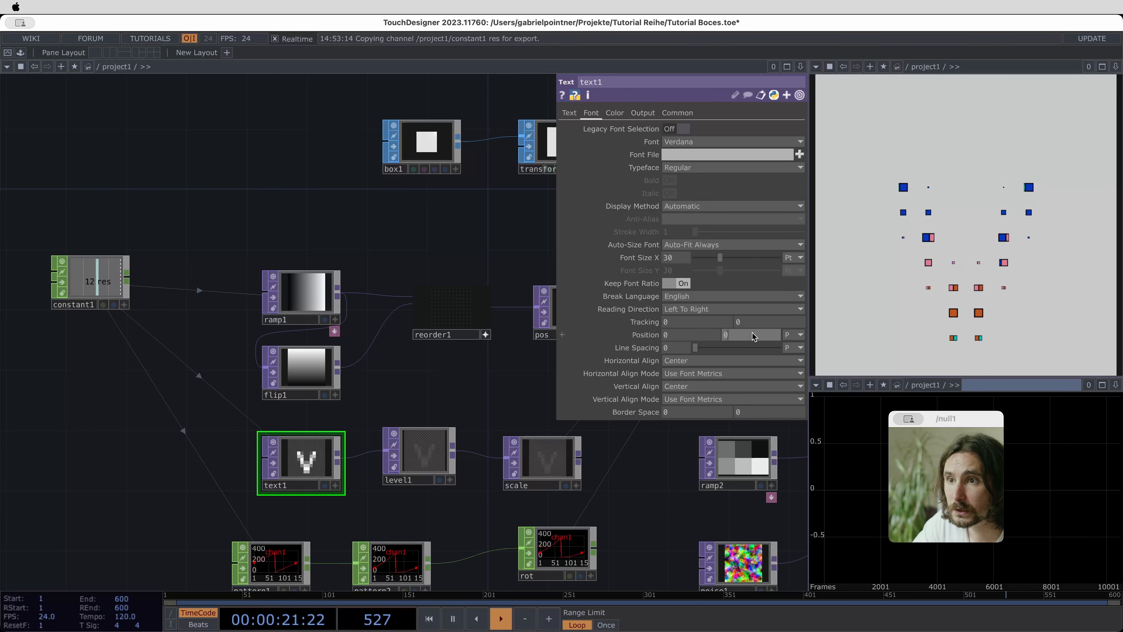
{"action": "middle_click_drag", "start_coordinate": [754, 336], "coordinate": [762, 324]}
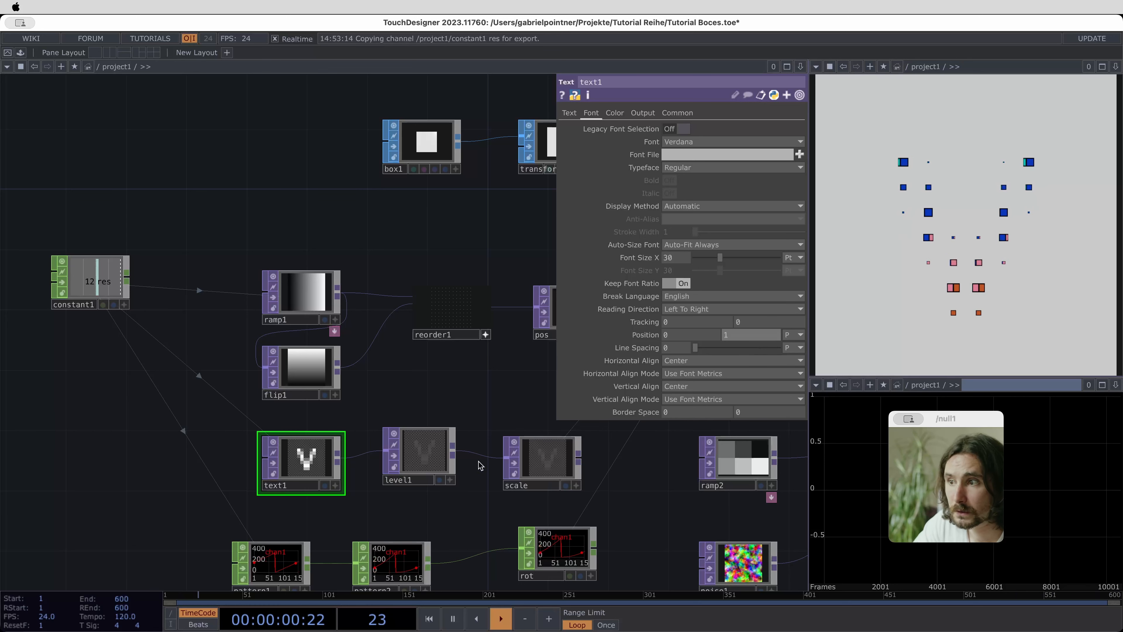
Raise Brightness 1 of level1 to about 0.82
{"action": "left_click_drag", "start_coordinate": [601, 481], "coordinate": [500, 490]}
{"action": "left_click", "coordinate": [443, 469]}
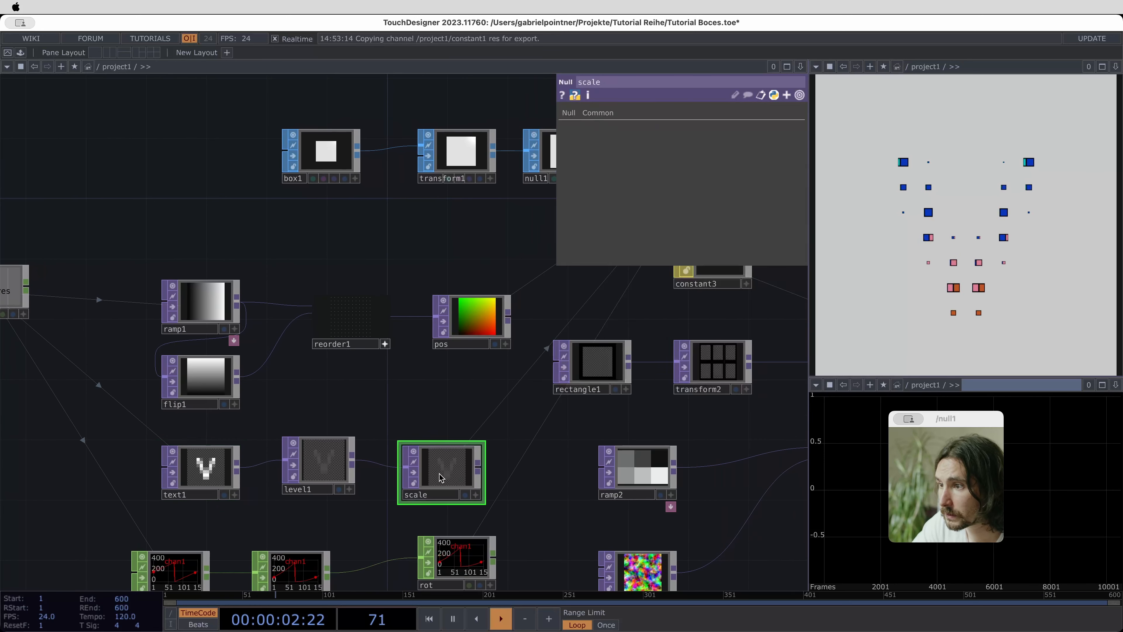
{"action": "left_click", "coordinate": [312, 477]}
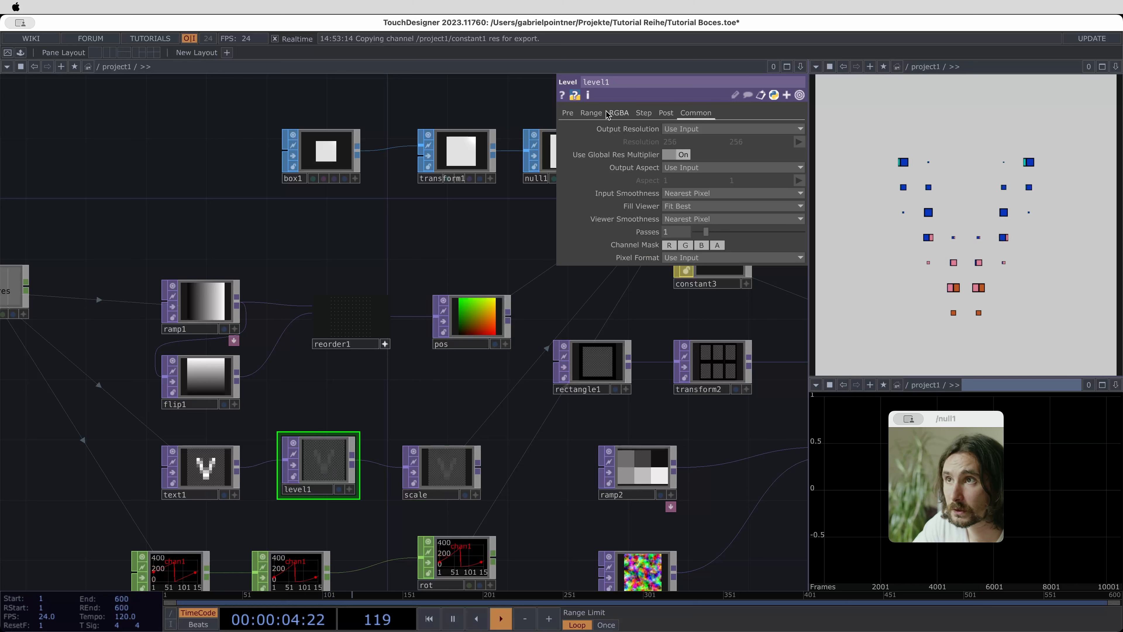
{"action": "left_click", "coordinate": [568, 112]}
{"action": "left_click_drag", "start_coordinate": [711, 168], "coordinate": [740, 169]}
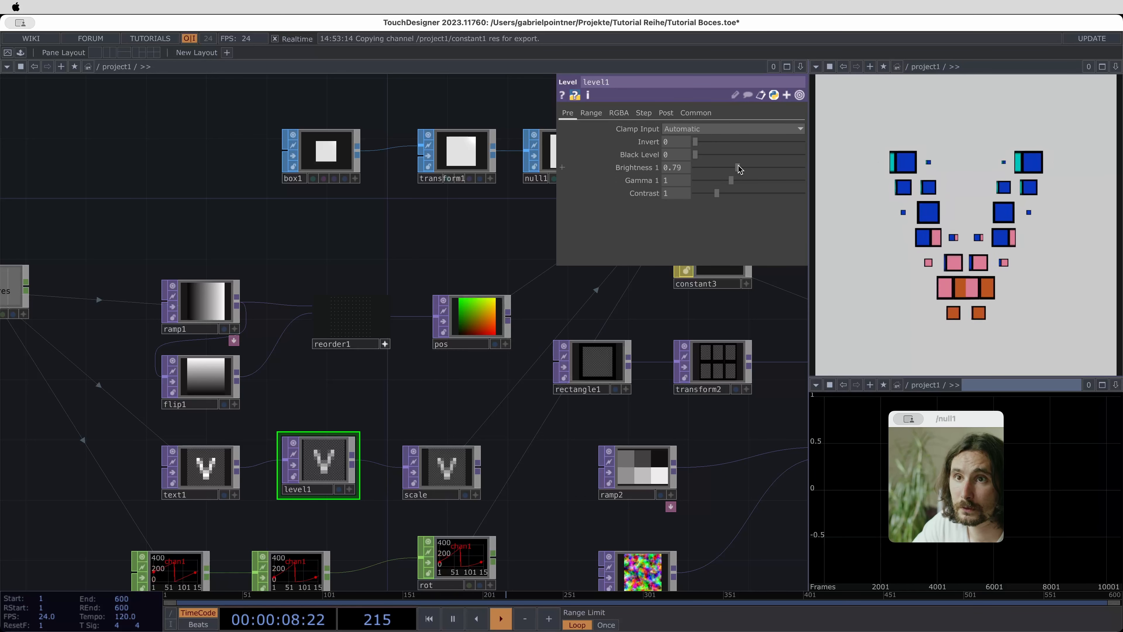
Change the font of text1 to PP Supply Mono
{"action": "left_click", "coordinate": [201, 467]}
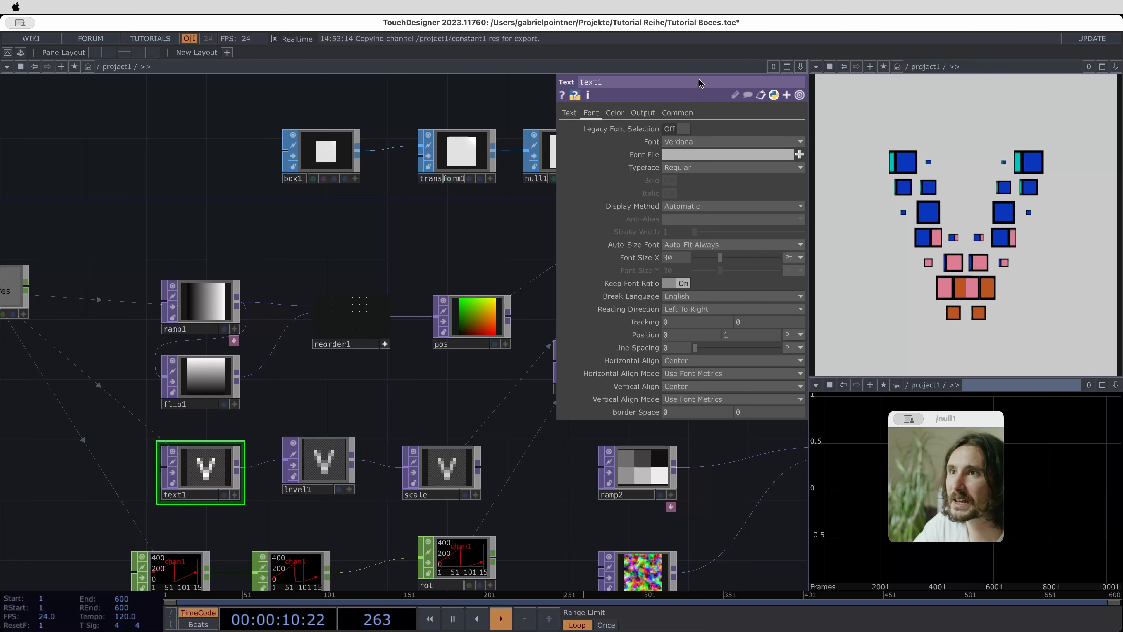
{"action": "left_click", "coordinate": [708, 142]}
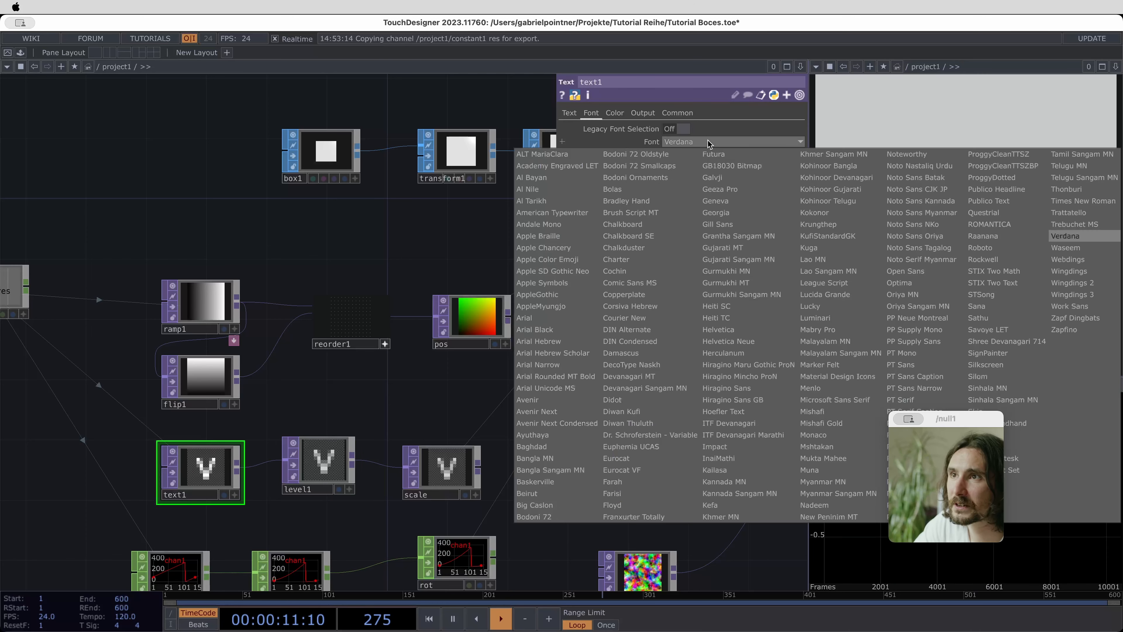
{"action": "left_click", "coordinate": [891, 330]}
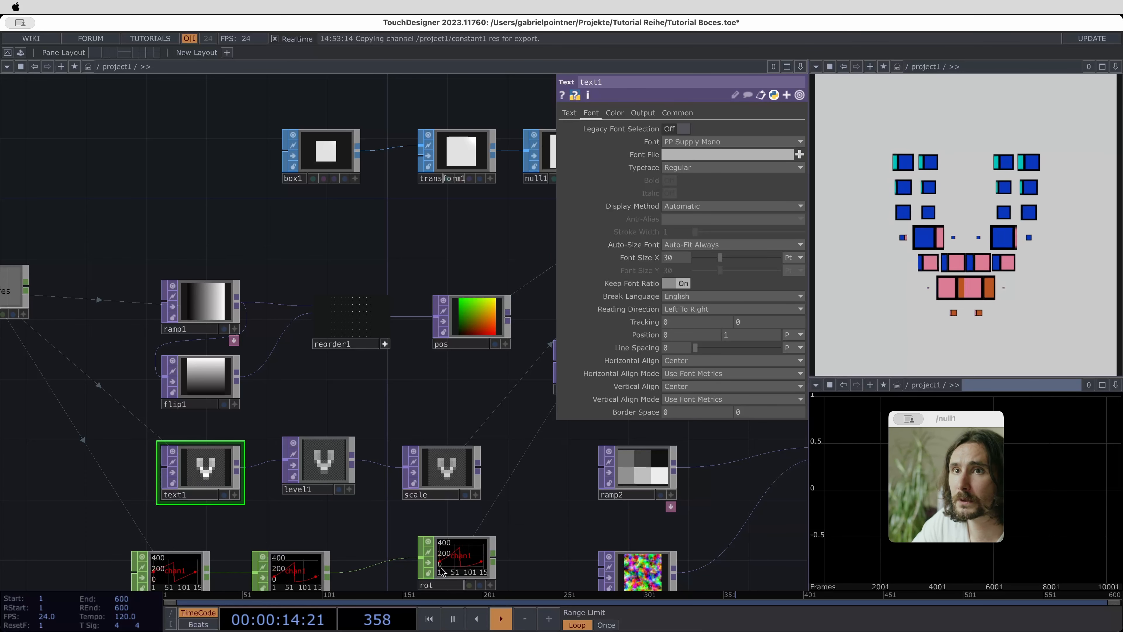
Set the res channel of constant1 to 30
{"action": "left_click_drag", "start_coordinate": [380, 367], "coordinate": [491, 366]}
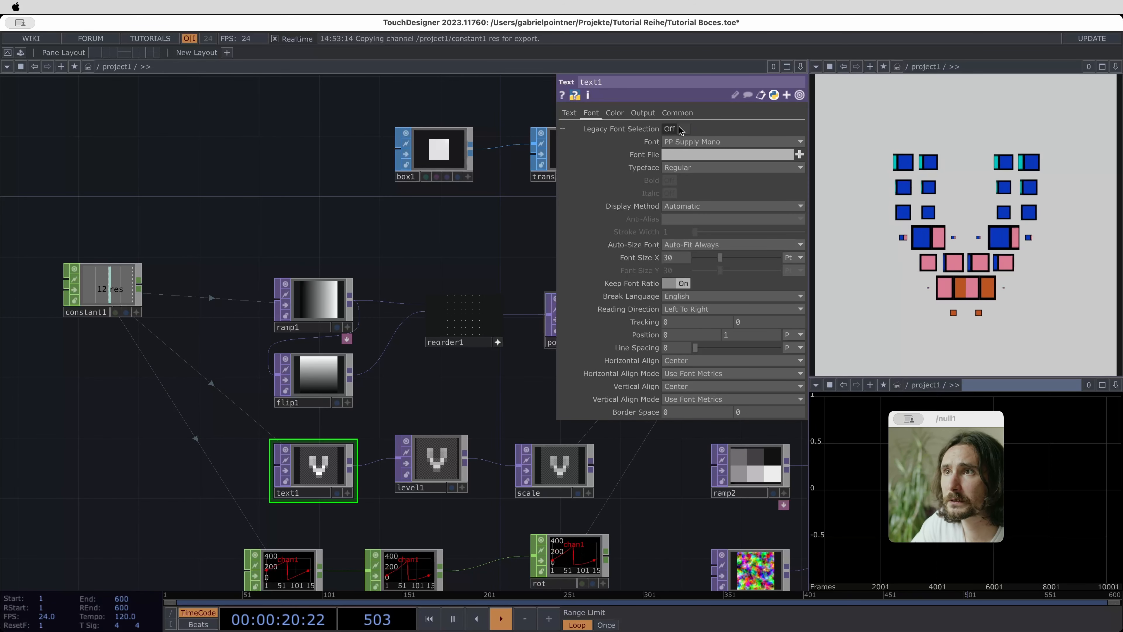
{"action": "left_click", "coordinate": [104, 303]}
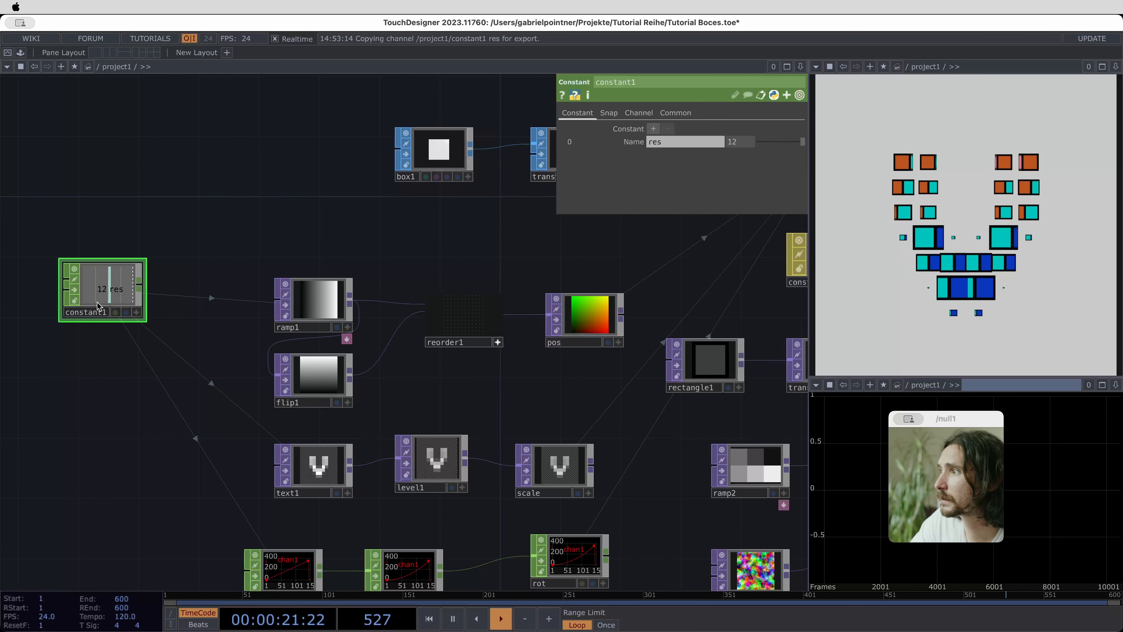
{"action": "left_click", "coordinate": [738, 142]}
{"action": "type", "text": "30"}
{"action": "key", "text": "Return"}
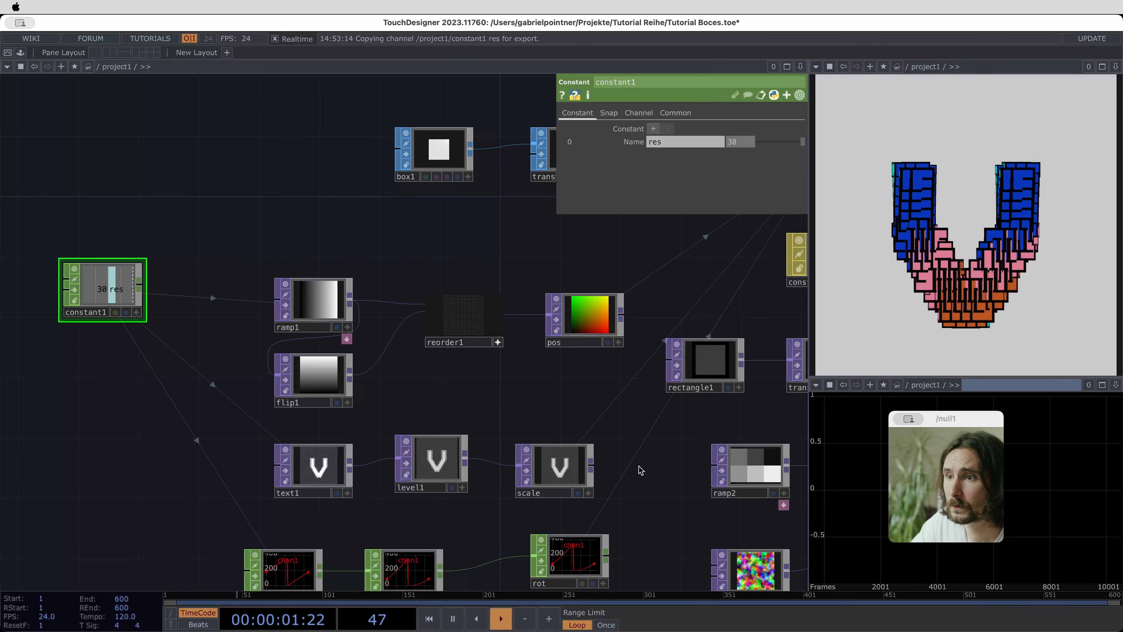
Reduce Brightness 1 of level1 to about 0.27
{"action": "left_click_drag", "start_coordinate": [610, 465], "coordinate": [408, 495]}
{"action": "left_click_drag", "start_coordinate": [634, 426], "coordinate": [631, 544]}
{"action": "left_click", "coordinate": [277, 225]}
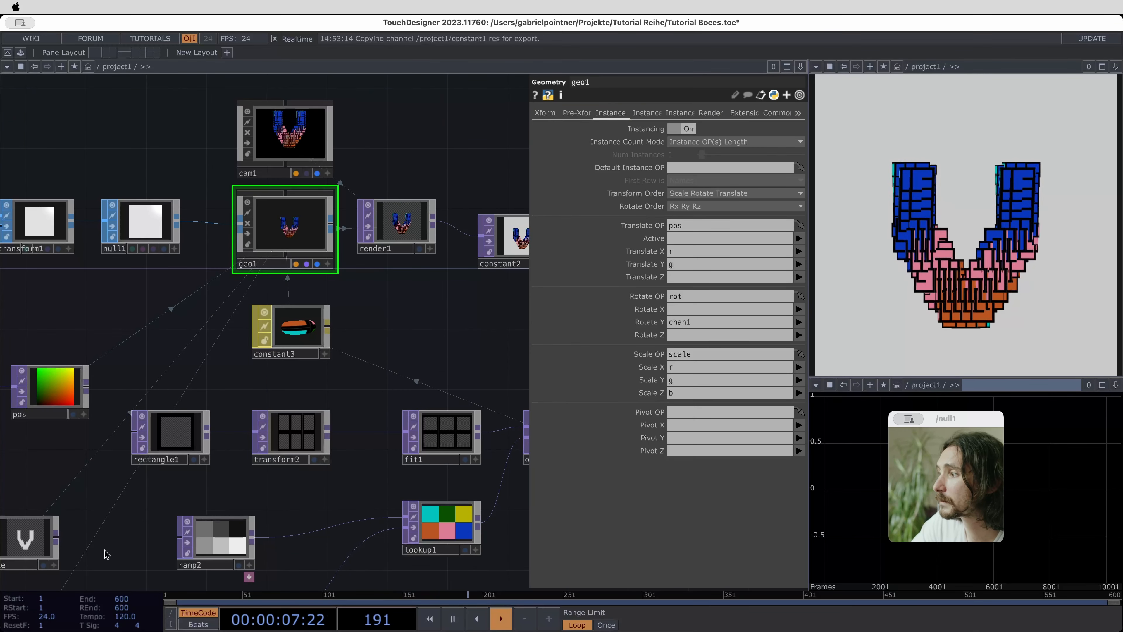
{"action": "left_click_drag", "start_coordinate": [106, 554], "coordinate": [282, 460]}
{"action": "left_click", "coordinate": [75, 441]}
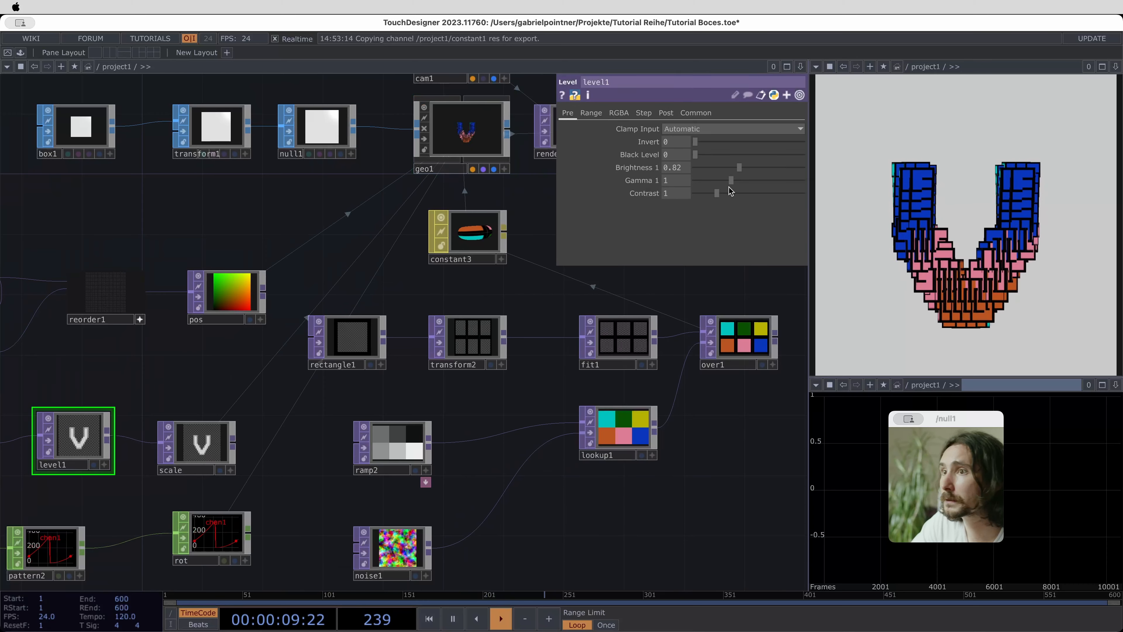
{"action": "left_click_drag", "start_coordinate": [730, 168], "coordinate": [711, 169]}
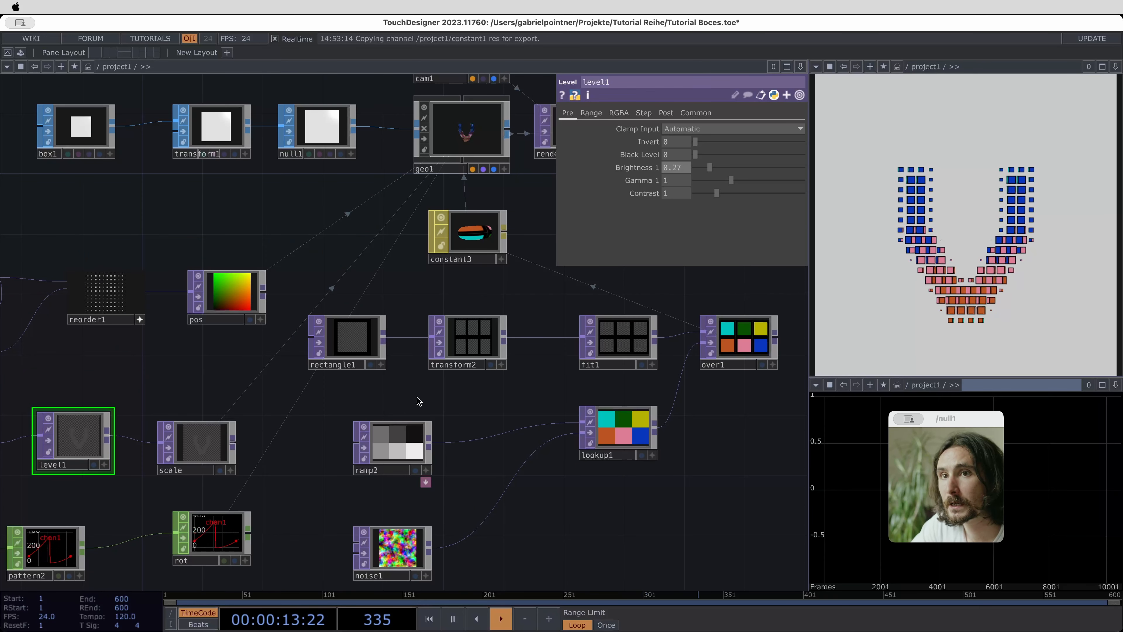
Bring the separate base1 component into the main network and place it just above level1
{"action": "left_click_drag", "start_coordinate": [512, 540], "coordinate": [512, 540]}
{"action": "middle_click_drag", "start_coordinate": [512, 541], "coordinate": [313, 581]}
{"action": "left_click_drag", "start_coordinate": [319, 563], "coordinate": [526, 352]}
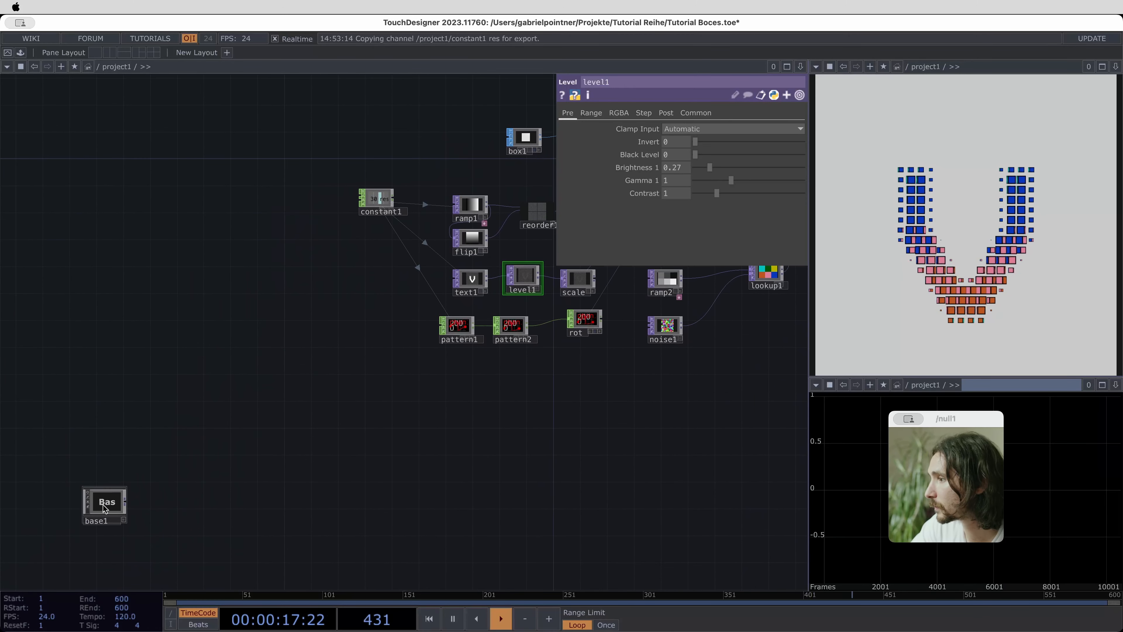
{"action": "left_click_drag", "start_coordinate": [108, 509], "coordinate": [323, 255]}
{"action": "scroll", "coordinate": [334, 265], "scroll_direction": "up", "scroll_amount": 3}
{"action": "key", "text": "h"}
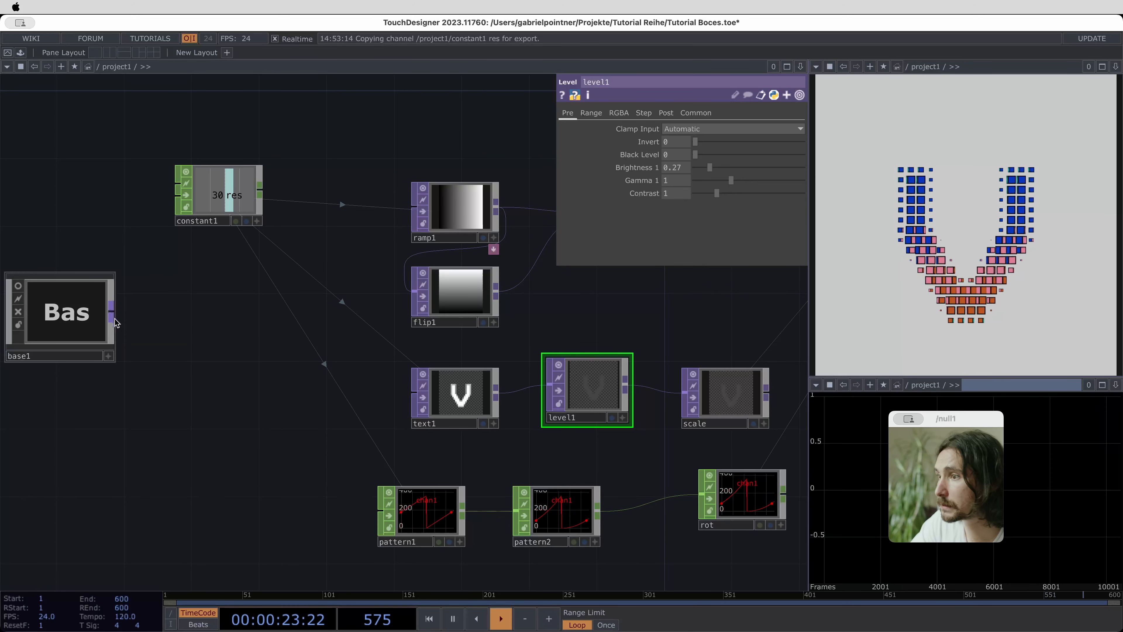
{"action": "left_click_drag", "start_coordinate": [49, 338], "coordinate": [597, 345]}
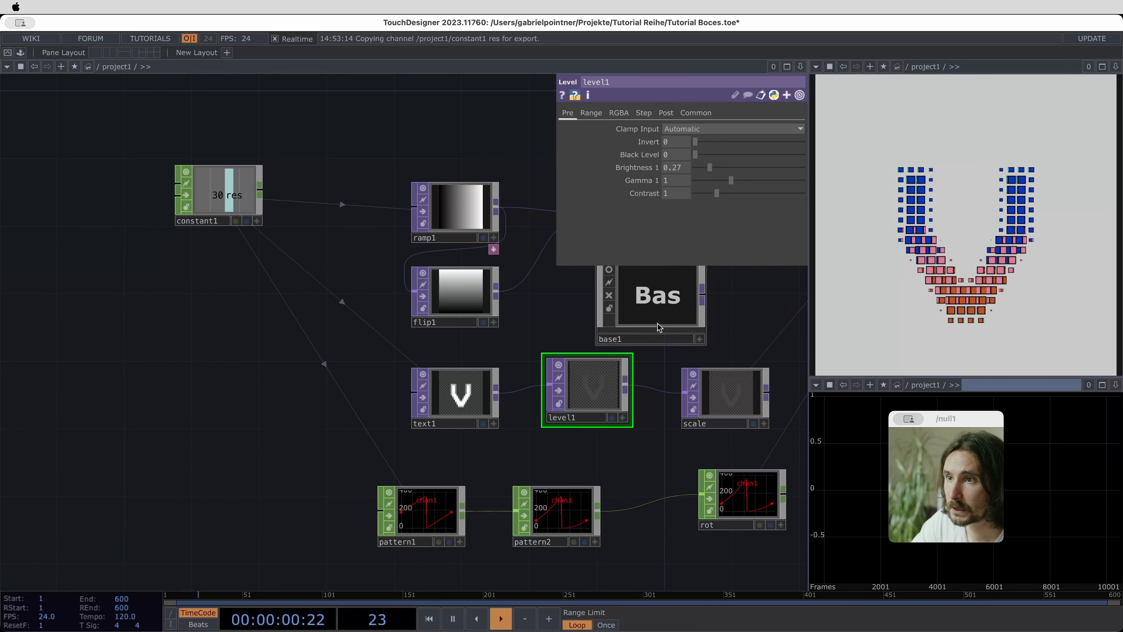
Examine the video chain inside base1, from the TouchDesigner_logo movie through fit, RGB key, blur and monochrome to out1, and return to project1
{"action": "double_click", "coordinate": [667, 307]}
{"action": "left_click_drag", "start_coordinate": [190, 427], "coordinate": [425, 511]}
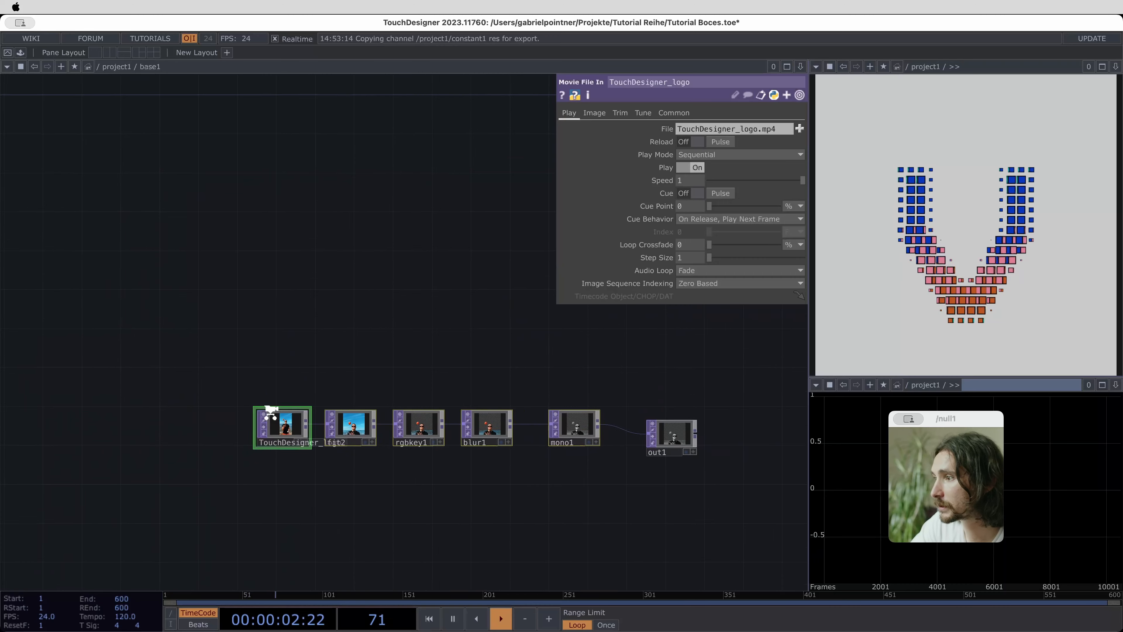
{"action": "scroll", "coordinate": [270, 413], "scroll_direction": "up", "scroll_amount": 5}
{"action": "left_click_drag", "start_coordinate": [520, 526], "coordinate": [134, 527]}
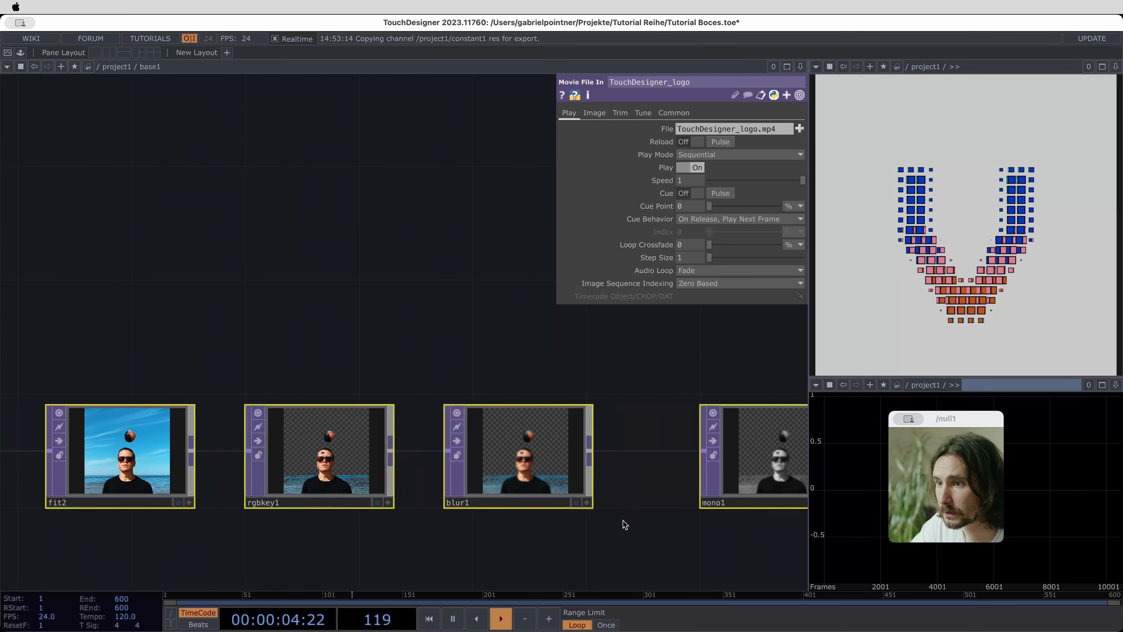
{"action": "left_click_drag", "start_coordinate": [622, 522], "coordinate": [396, 471]}
{"action": "left_click_drag", "start_coordinate": [513, 465], "coordinate": [221, 453]}
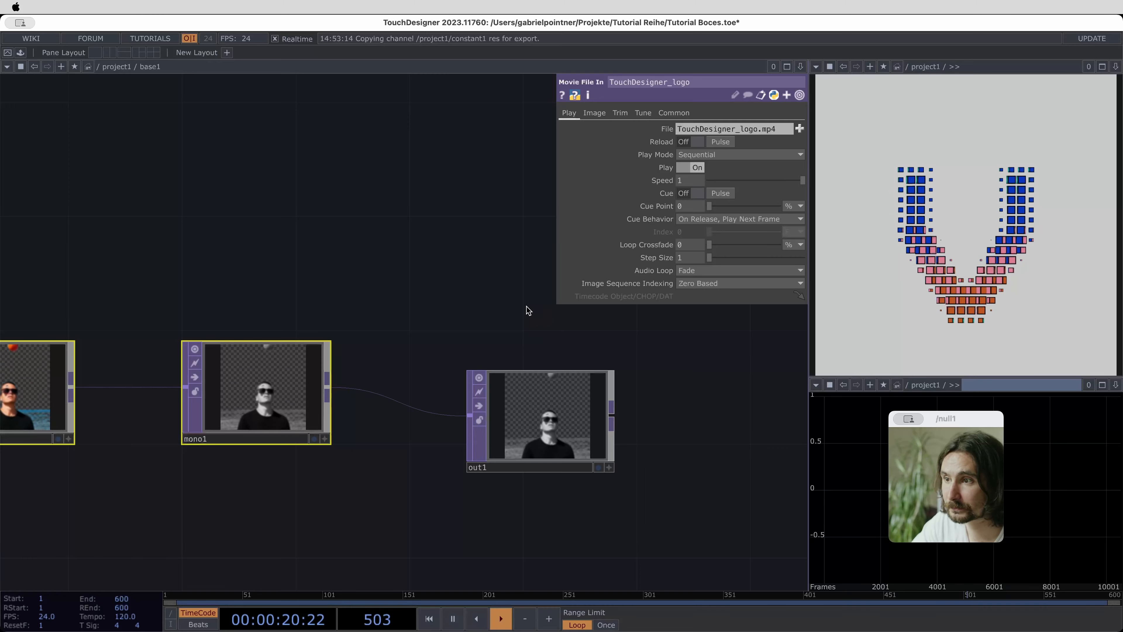
{"action": "left_click", "coordinate": [536, 351]}
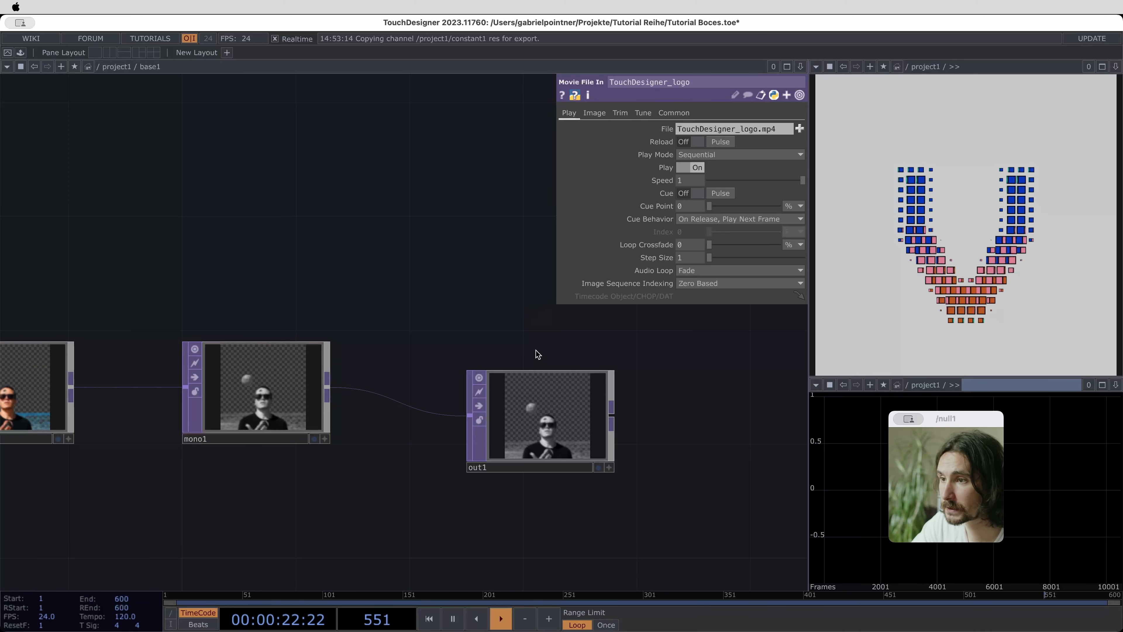
{"action": "key", "text": "u"}
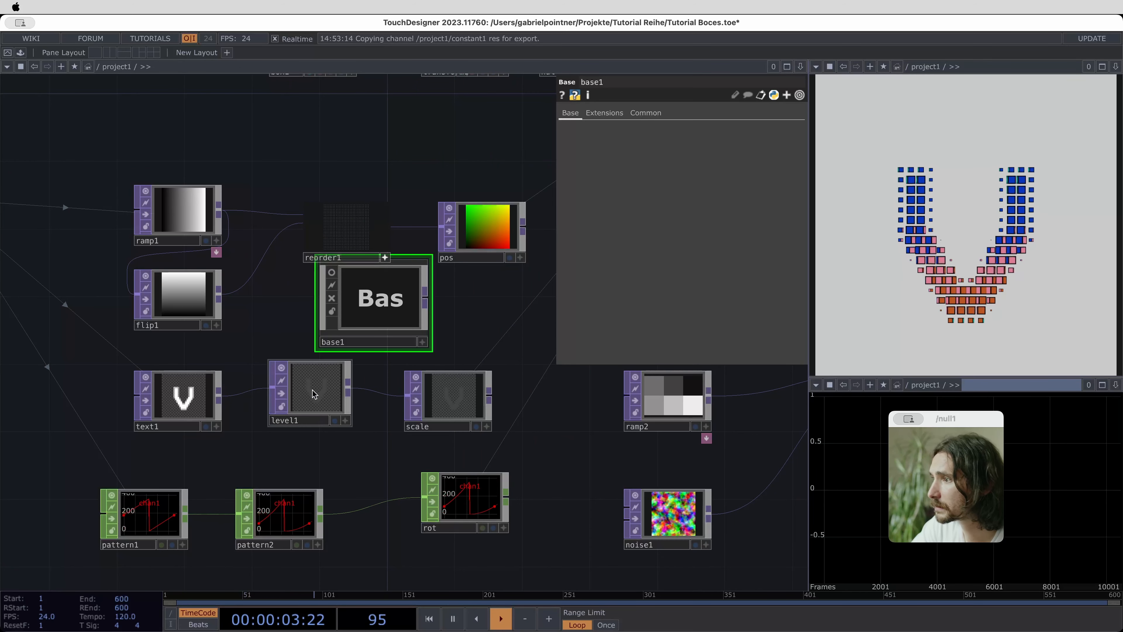
Make room between text1 and level1 and insert a Switch TOP into their connection
{"action": "left_click_drag", "start_coordinate": [480, 418], "coordinate": [583, 417]}
{"action": "left_click_drag", "start_coordinate": [313, 390], "coordinate": [431, 397]}
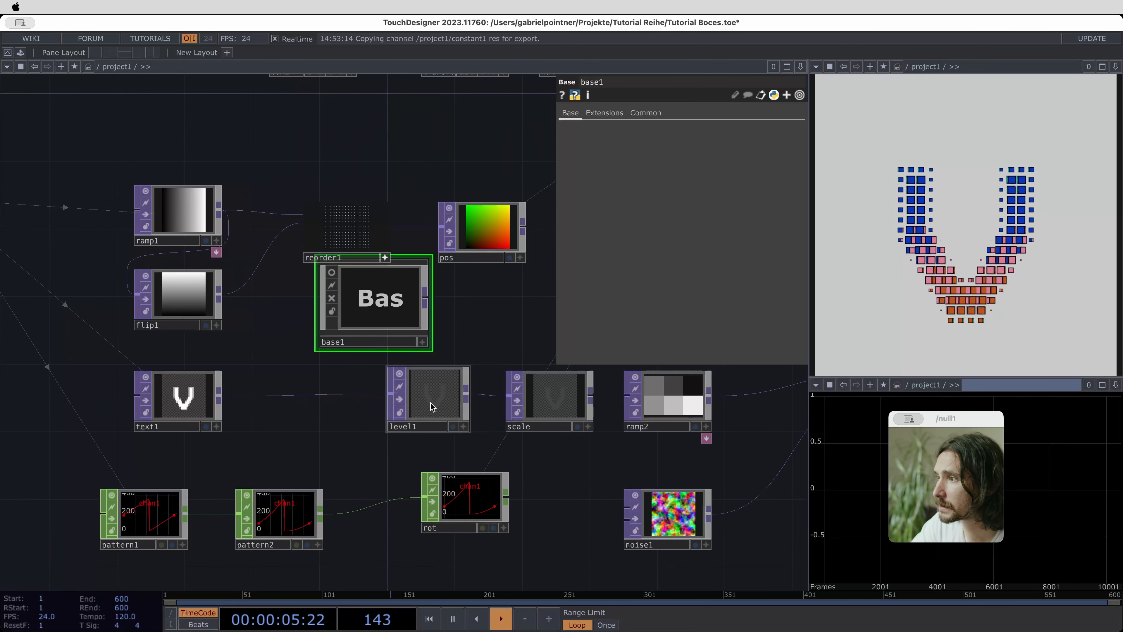
{"action": "left_click_drag", "start_coordinate": [197, 414], "coordinate": [146, 448]}
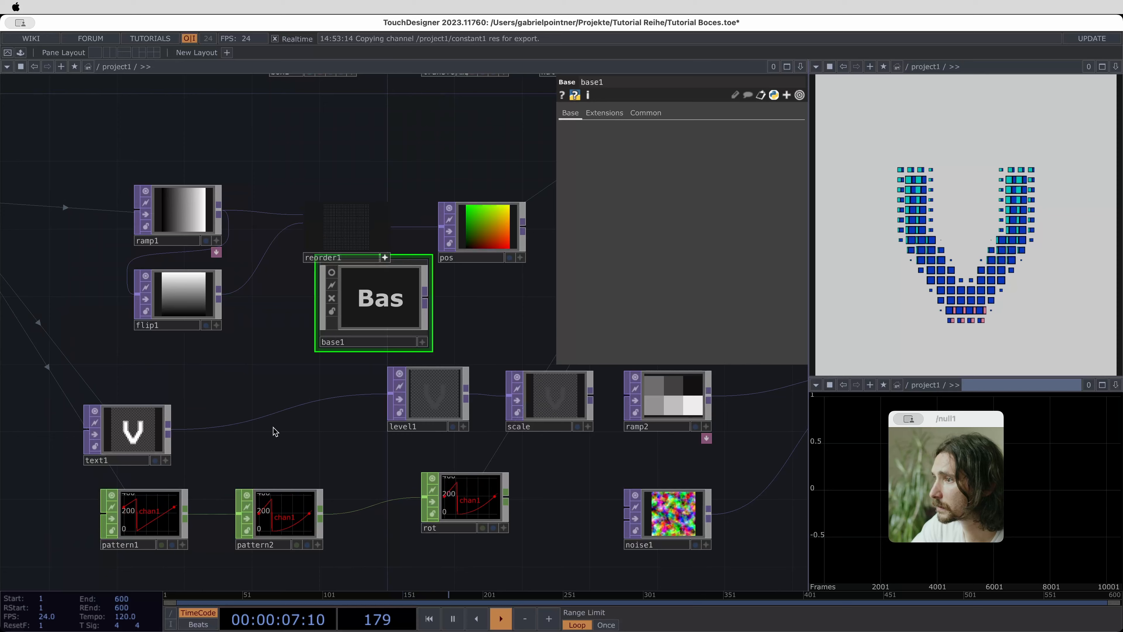
{"action": "right_click", "coordinate": [300, 412]}
{"action": "left_click", "coordinate": [329, 397]}
{"action": "type", "text": "switch"}
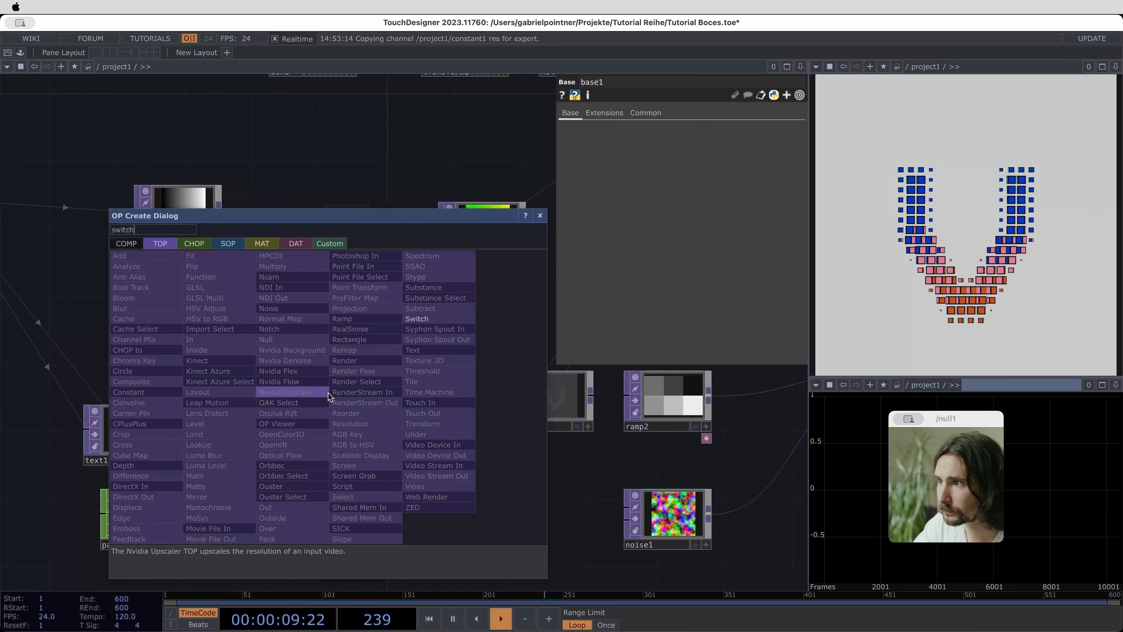
{"action": "key", "text": "Return"}
Move base1 beside text1, connect its output to switch1 as second input, and set the switch Index to about 1.14
{"action": "left_click_drag", "start_coordinate": [387, 324], "coordinate": [48, 358]}
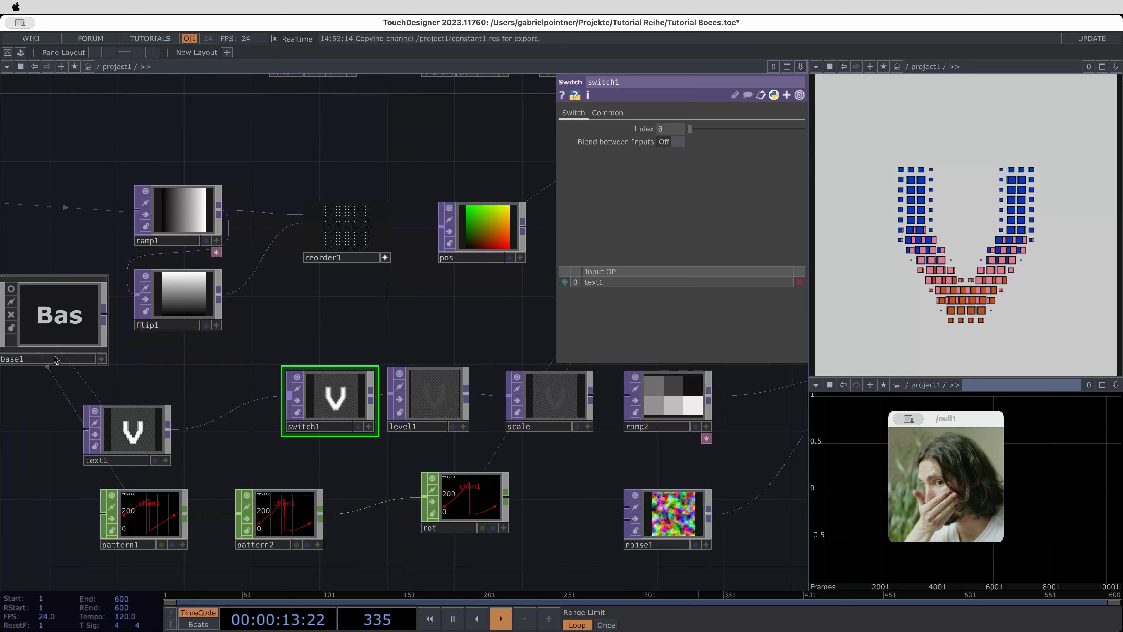
{"action": "left_click_drag", "start_coordinate": [102, 314], "coordinate": [290, 395]}
{"action": "mouse_move", "coordinate": [716, 128]}
{"action": "left_mouse_down"}
{"action": "mouse_move", "coordinate": [694, 131]}
{"action": "mouse_move", "coordinate": [706, 133]}
{"action": "left_mouse_up"}
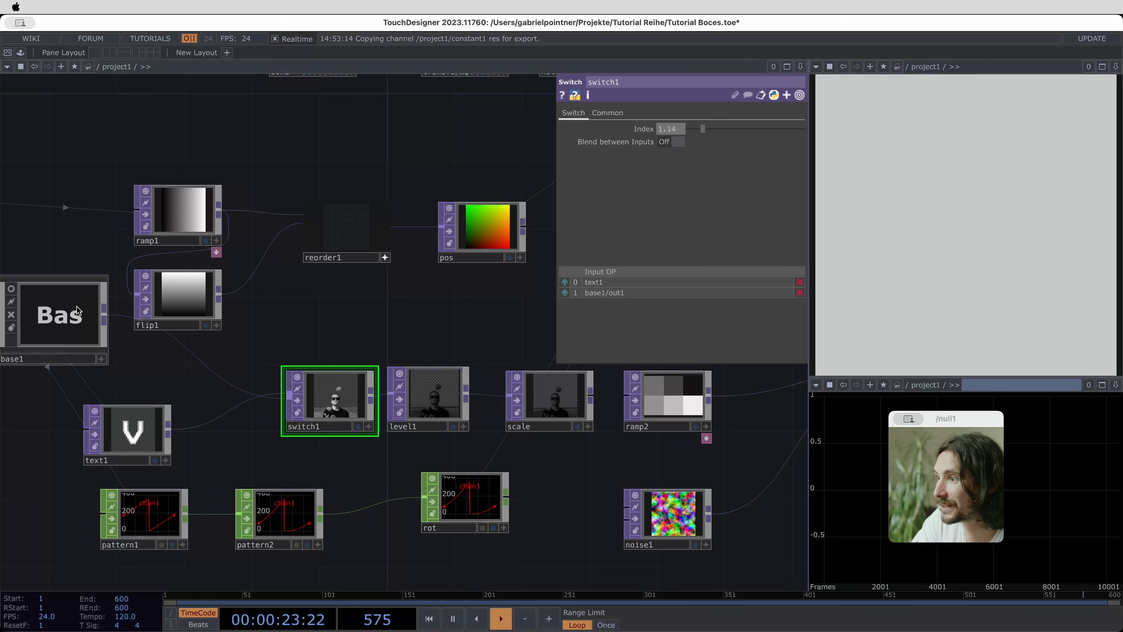
Insert a Fit TOP into the connection between base1 and switch1
{"action": "right_click", "coordinate": [193, 358]}
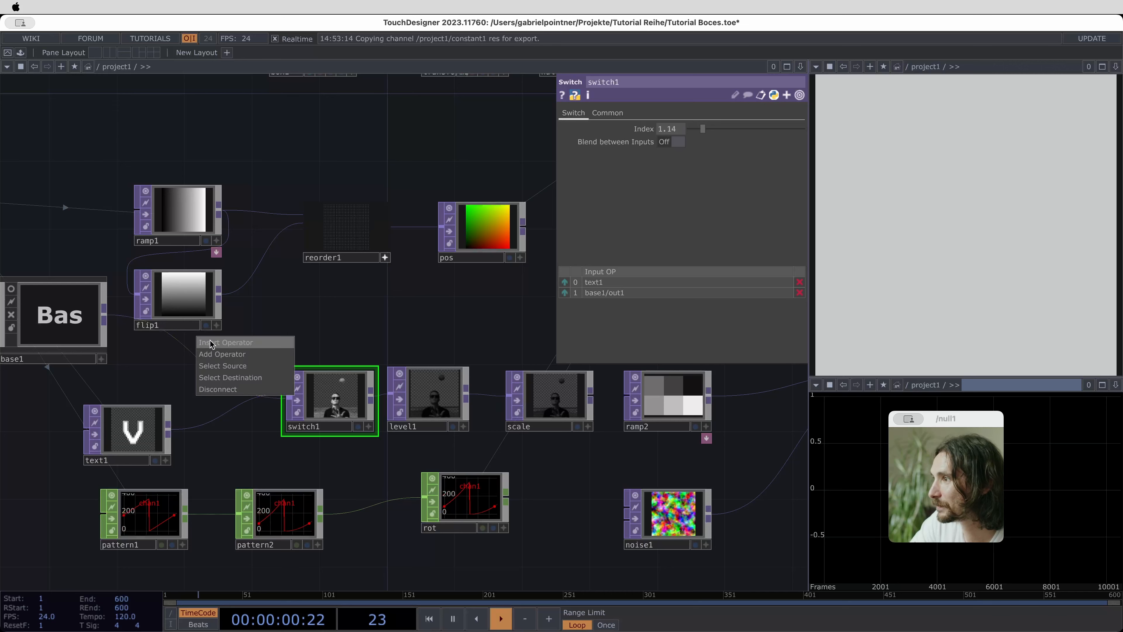
{"action": "left_click", "coordinate": [230, 339]}
{"action": "left_click", "coordinate": [214, 334]}
{"action": "left_click_drag", "start_coordinate": [210, 341], "coordinate": [211, 360]}
{"action": "left_click", "coordinate": [188, 301]}
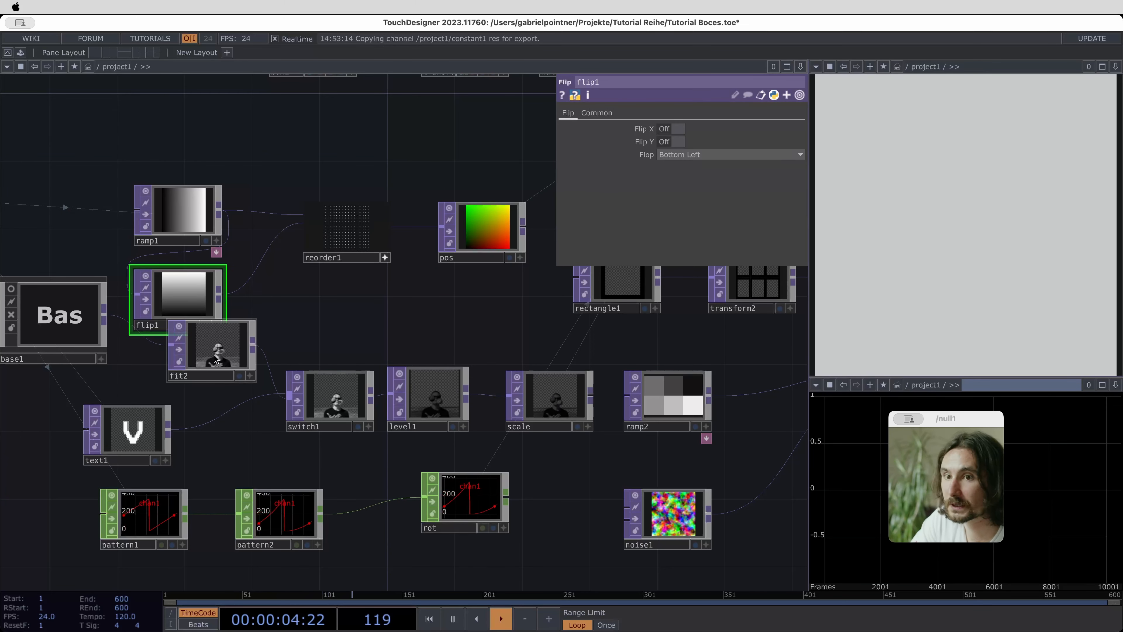
Link both custom Resolution values of fit2 to the res channel of constant1
{"action": "scroll", "coordinate": [189, 356], "scroll_direction": "down", "scroll_amount": 3}
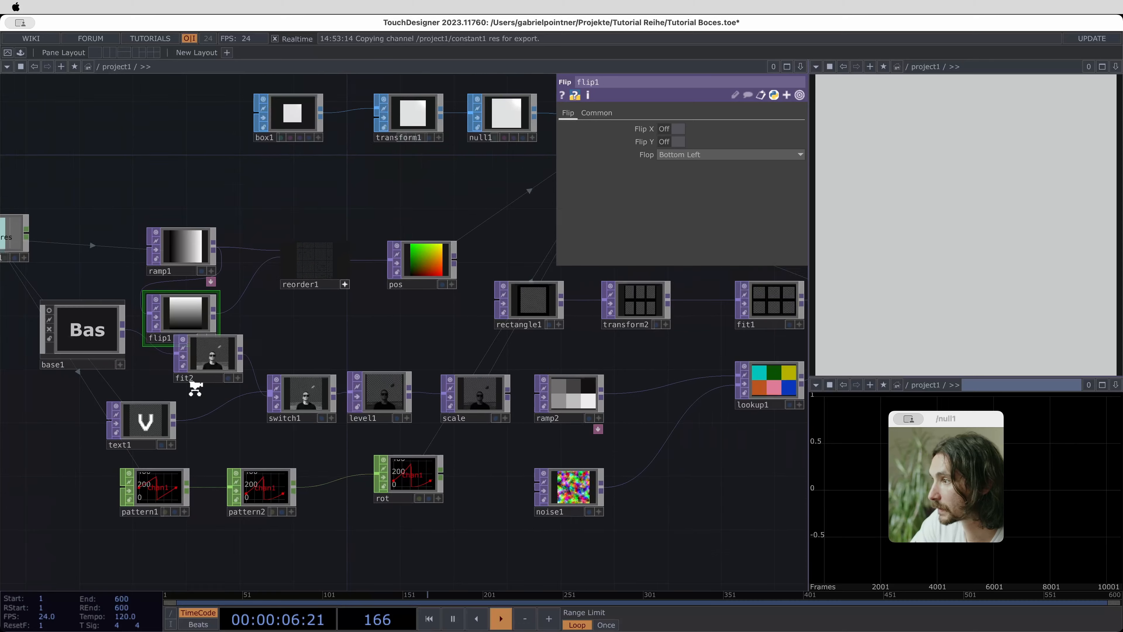
{"action": "left_click", "coordinate": [197, 372]}
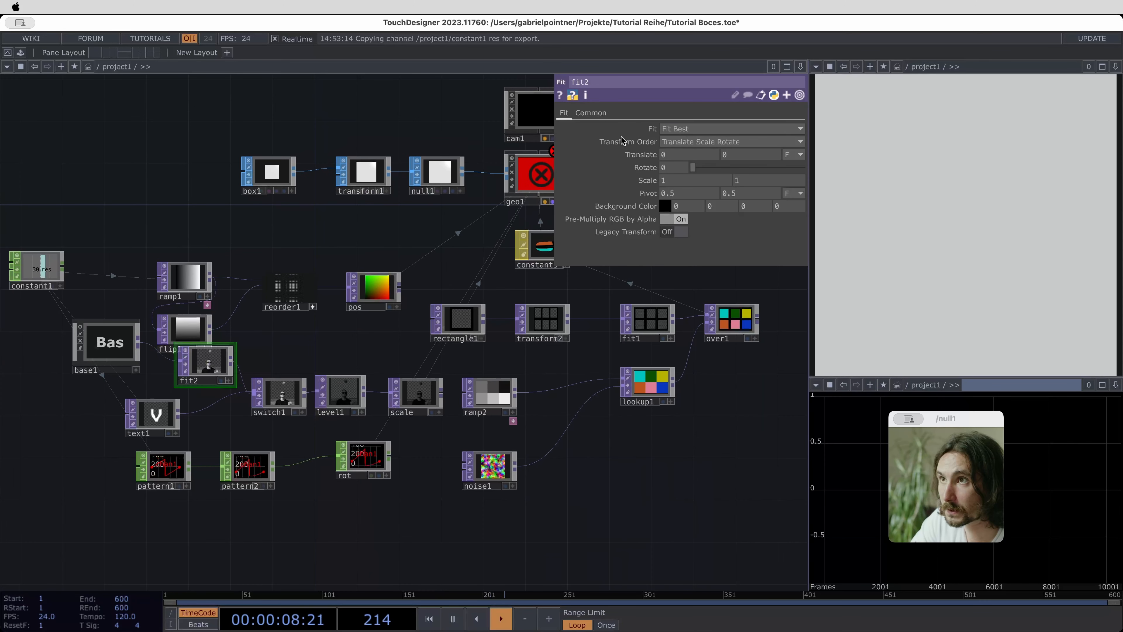
{"action": "left_click", "coordinate": [591, 112]}
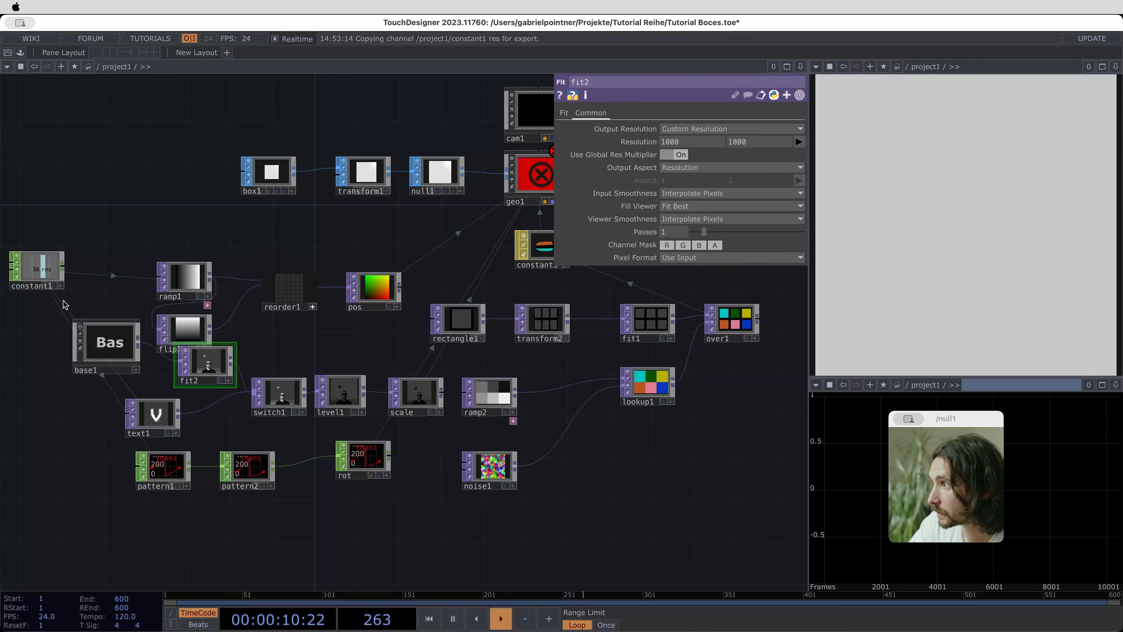
{"action": "left_click", "coordinate": [60, 286]}
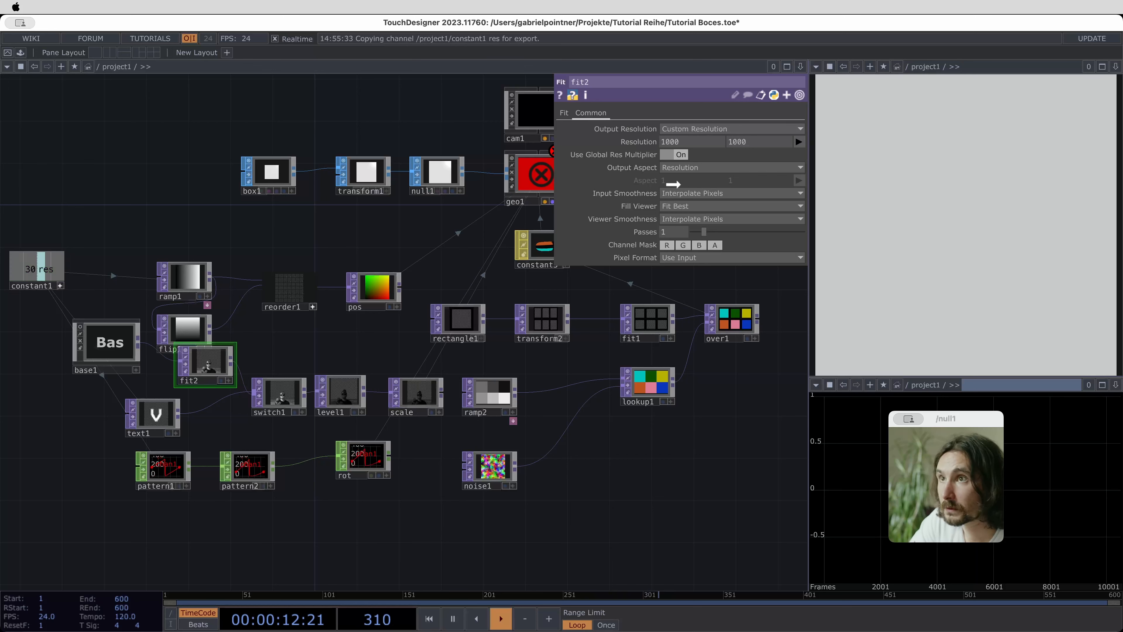
{"action": "left_click_drag", "start_coordinate": [637, 138], "coordinate": [647, 142]}
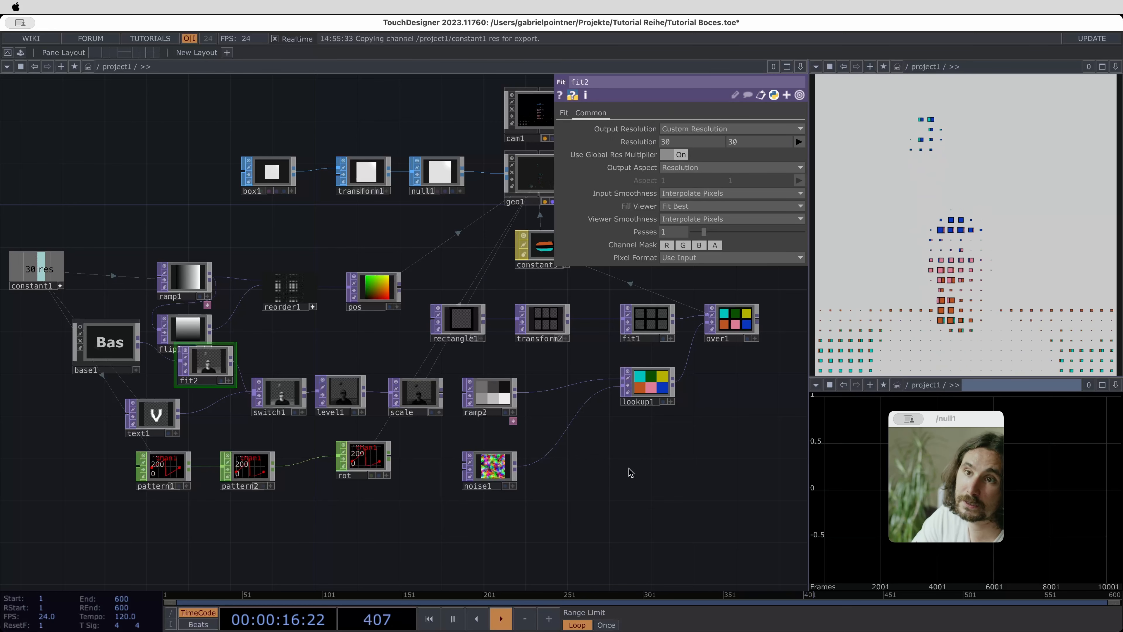
Increase Brightness 1 of level1 to about 0.59 for the video input
{"action": "left_click_drag", "start_coordinate": [571, 499], "coordinate": [473, 554]}
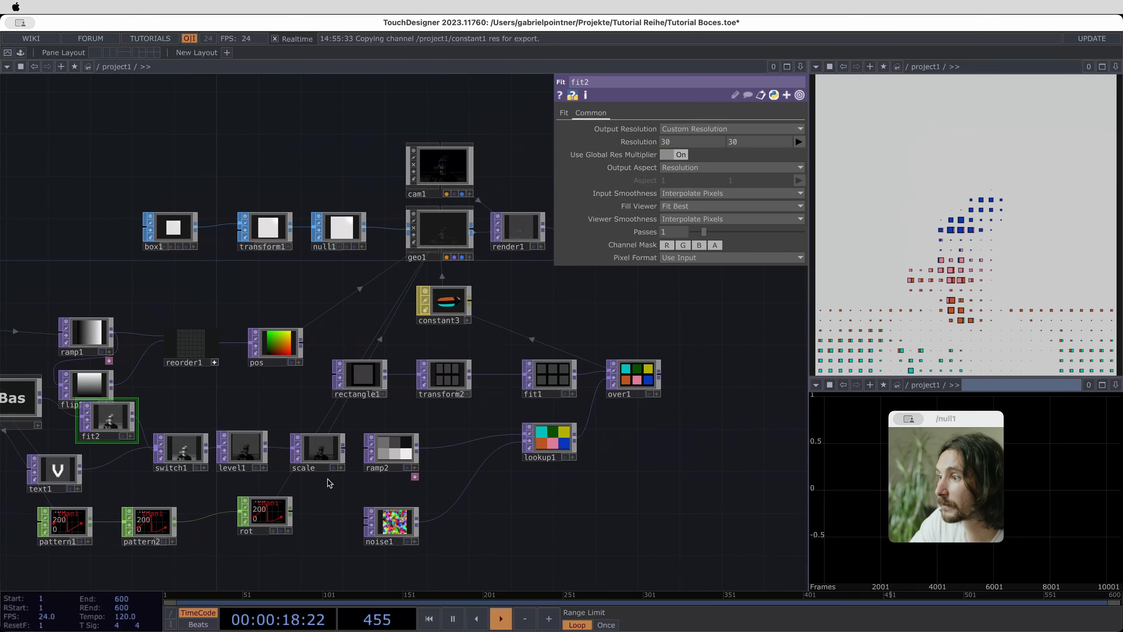
{"action": "left_click", "coordinate": [255, 451]}
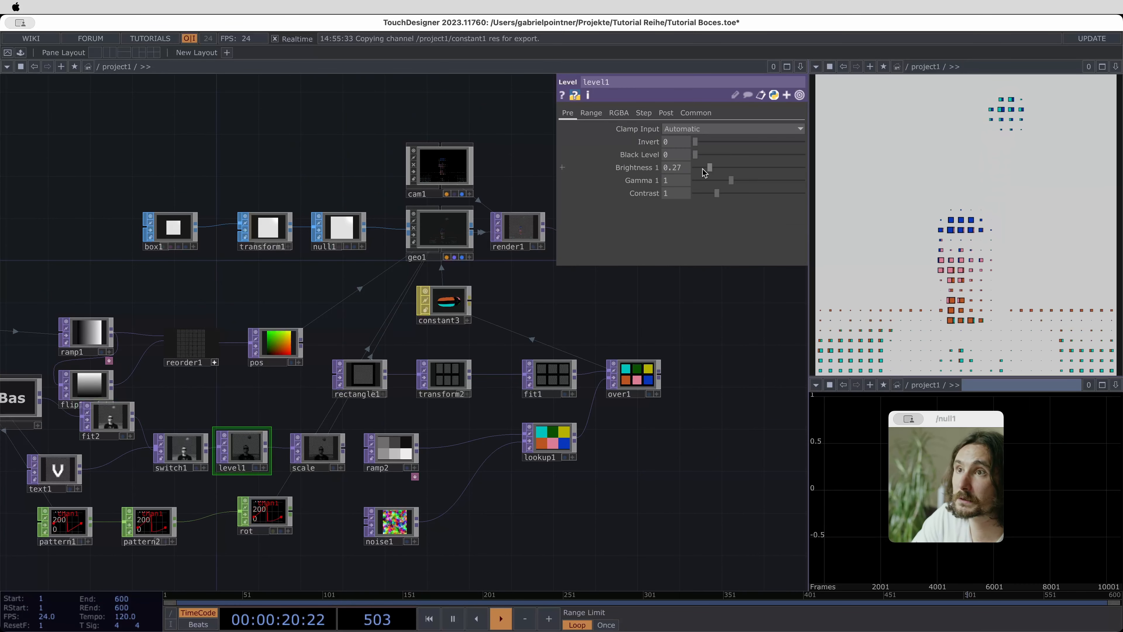
{"action": "left_click_drag", "start_coordinate": [704, 172], "coordinate": [728, 163]}
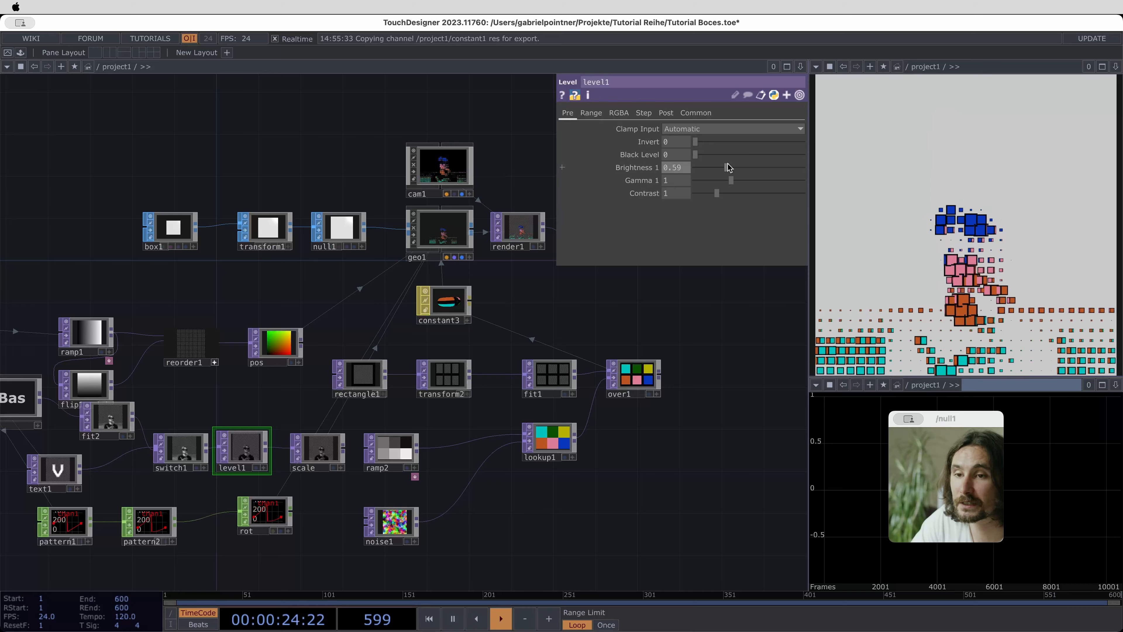